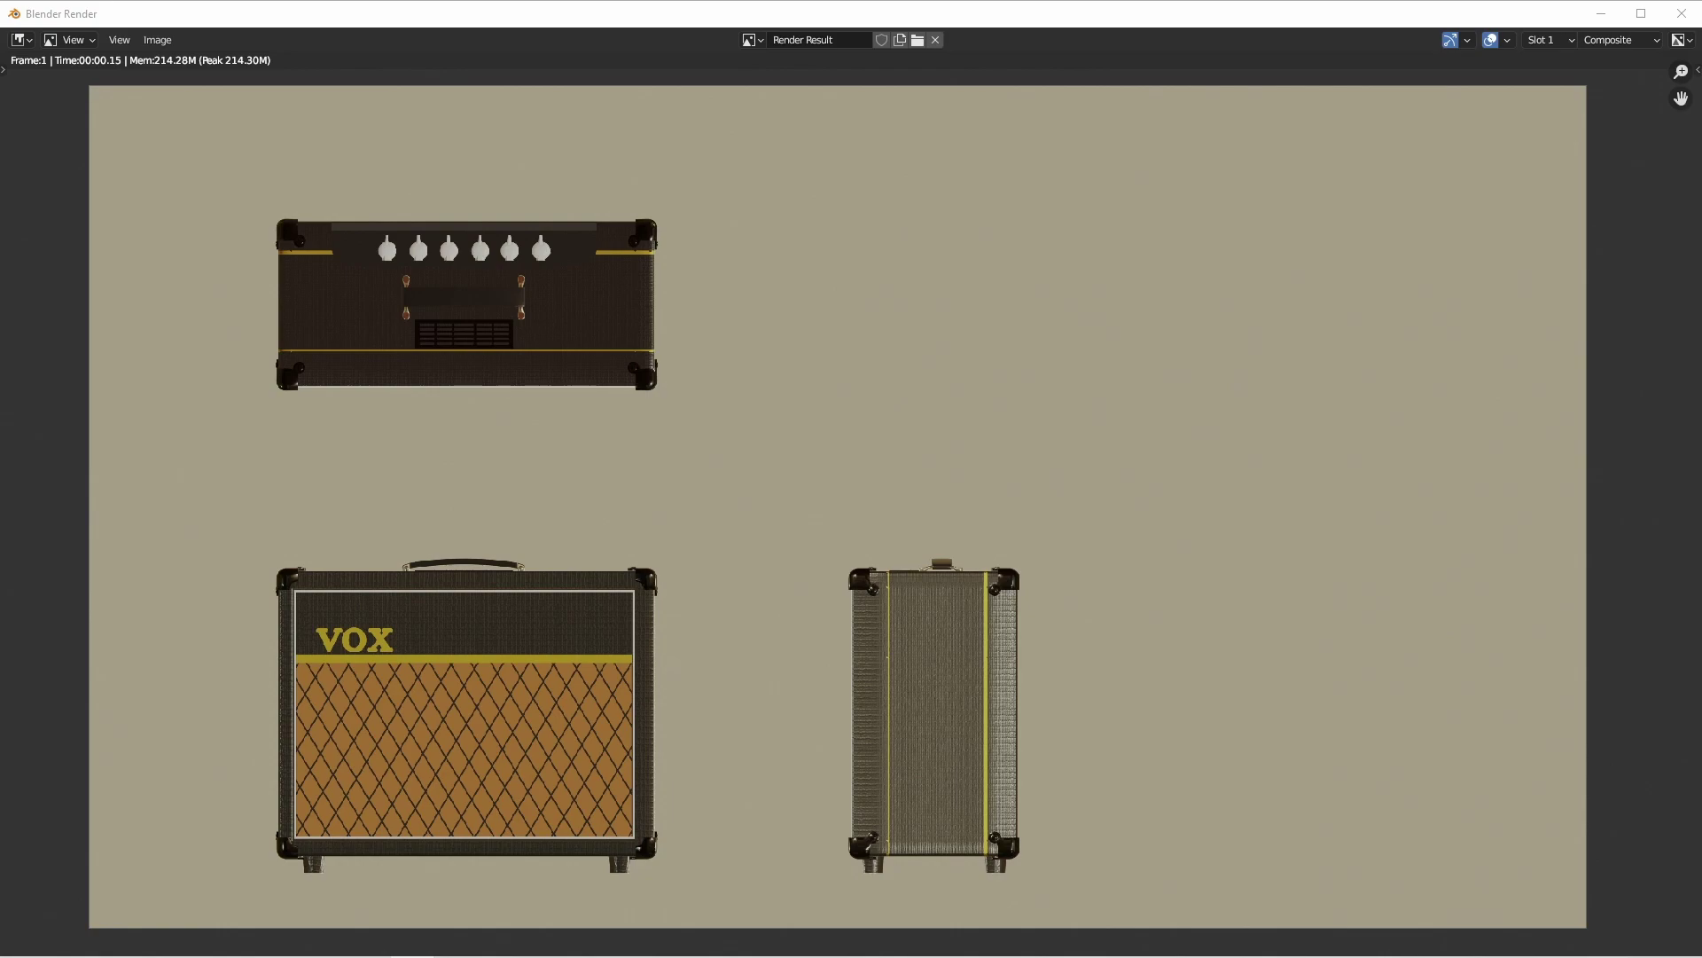
# - Close the render result and rename the camera to Front
pyautogui.press('Escape')
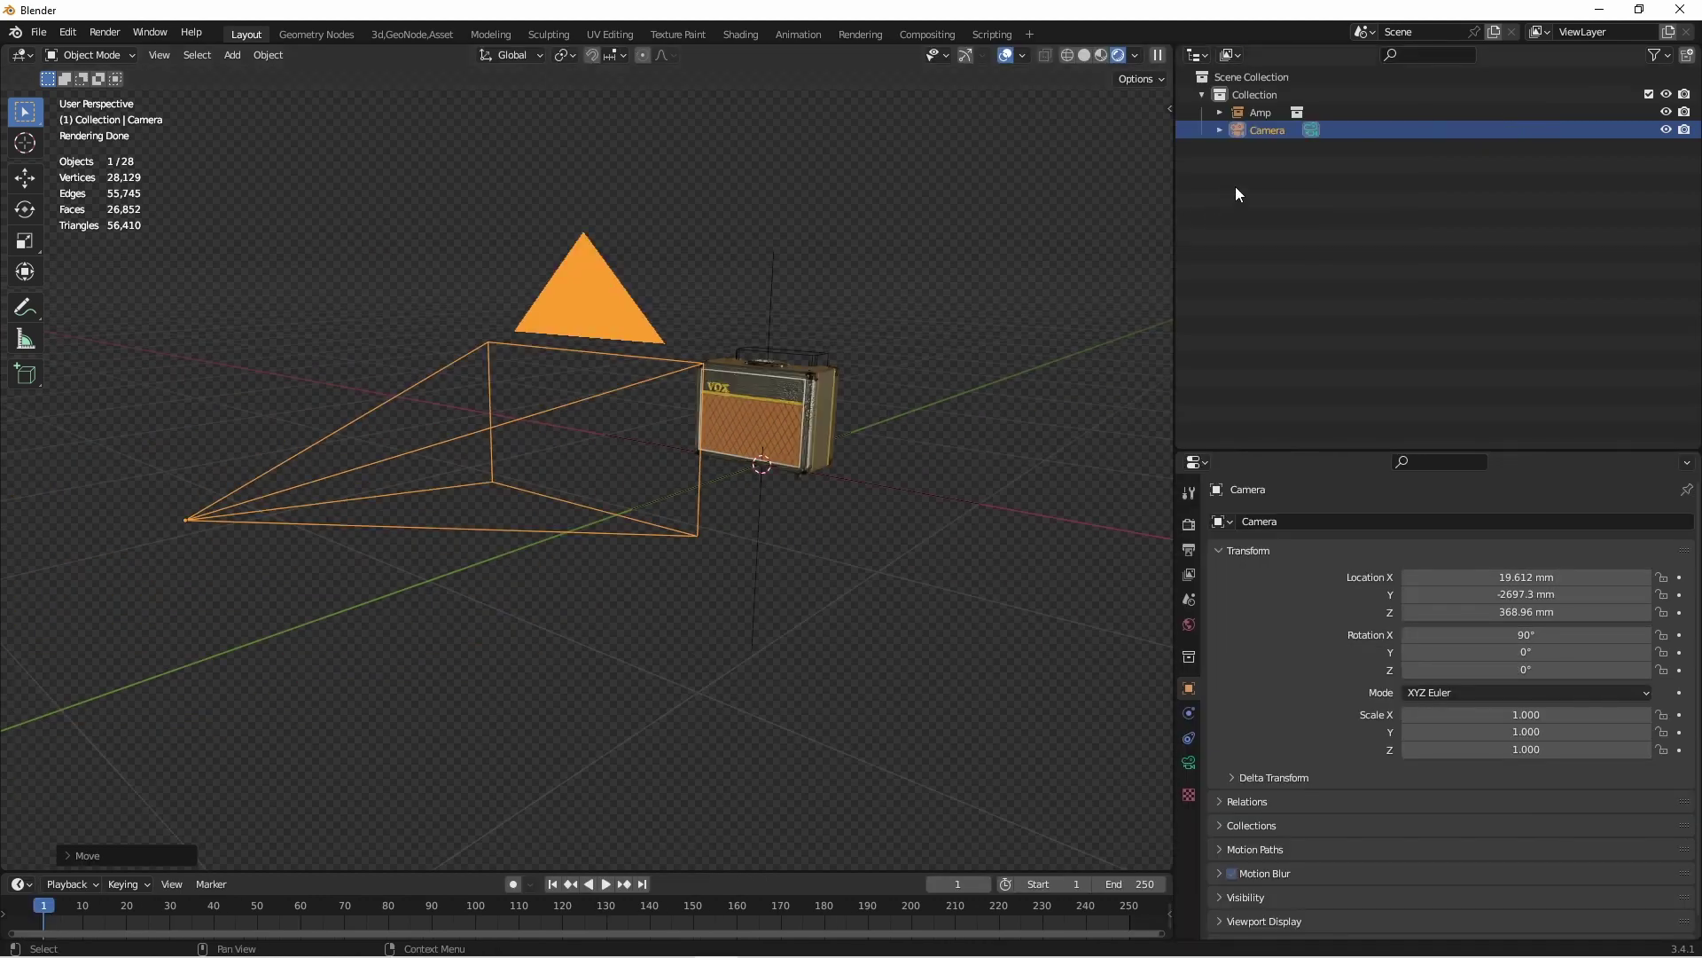
pyautogui.doubleClick(1262, 132)
pyautogui.write('Front')
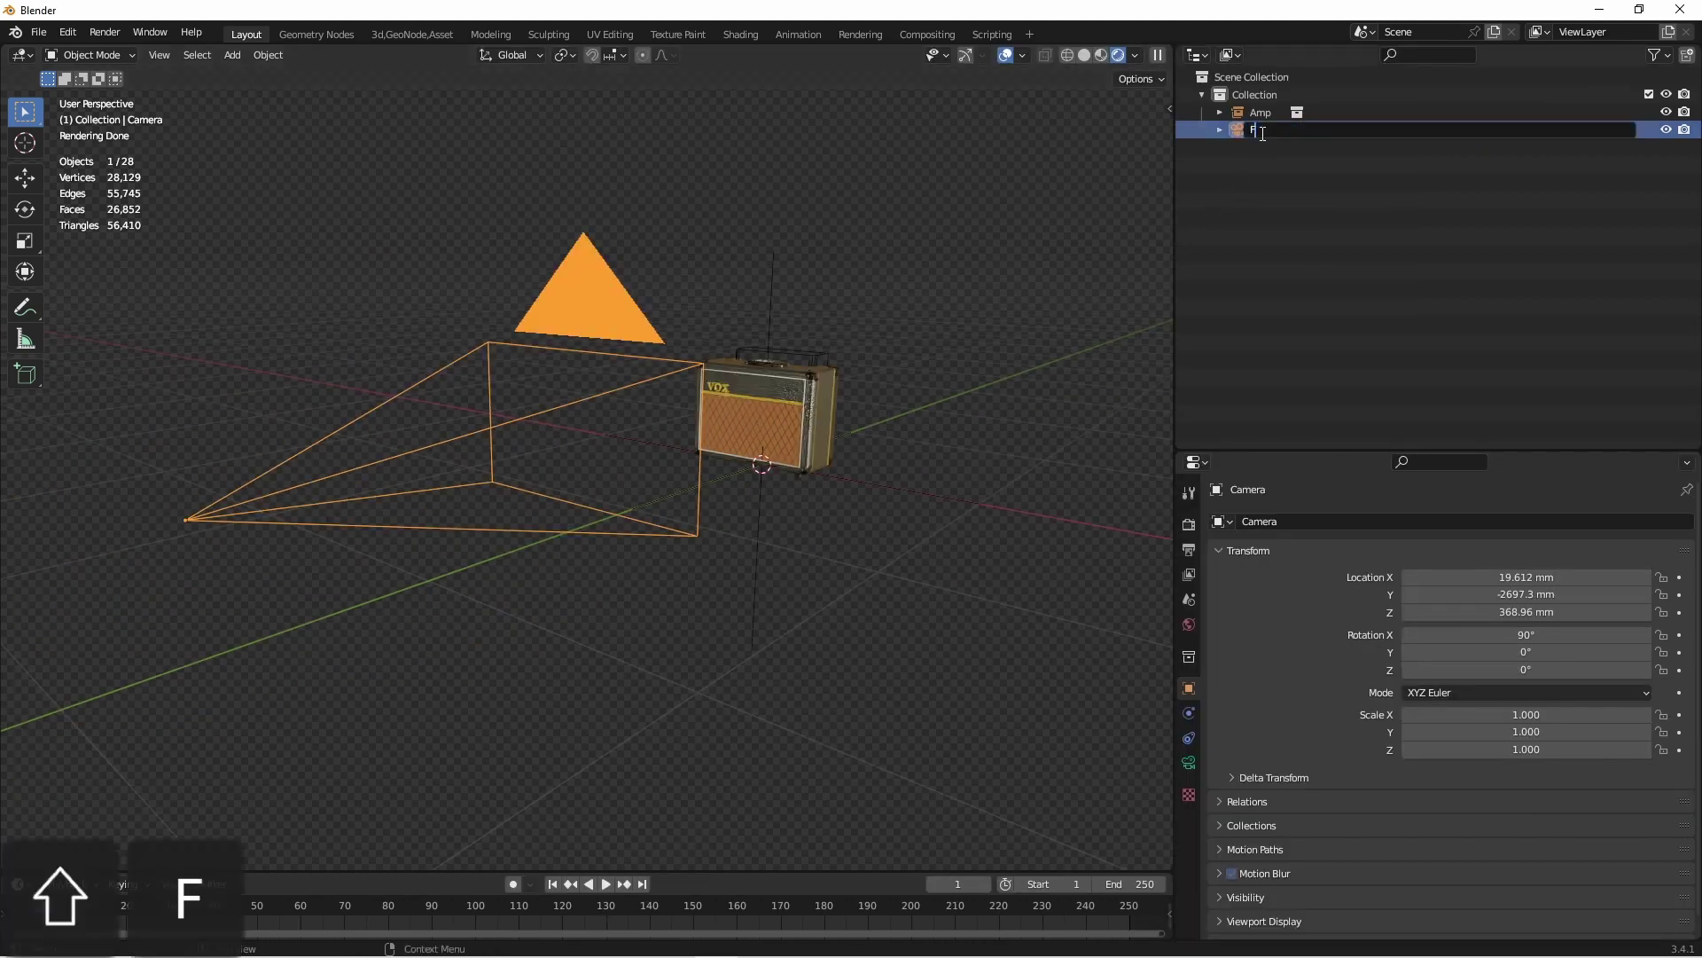
pyautogui.press('Return')
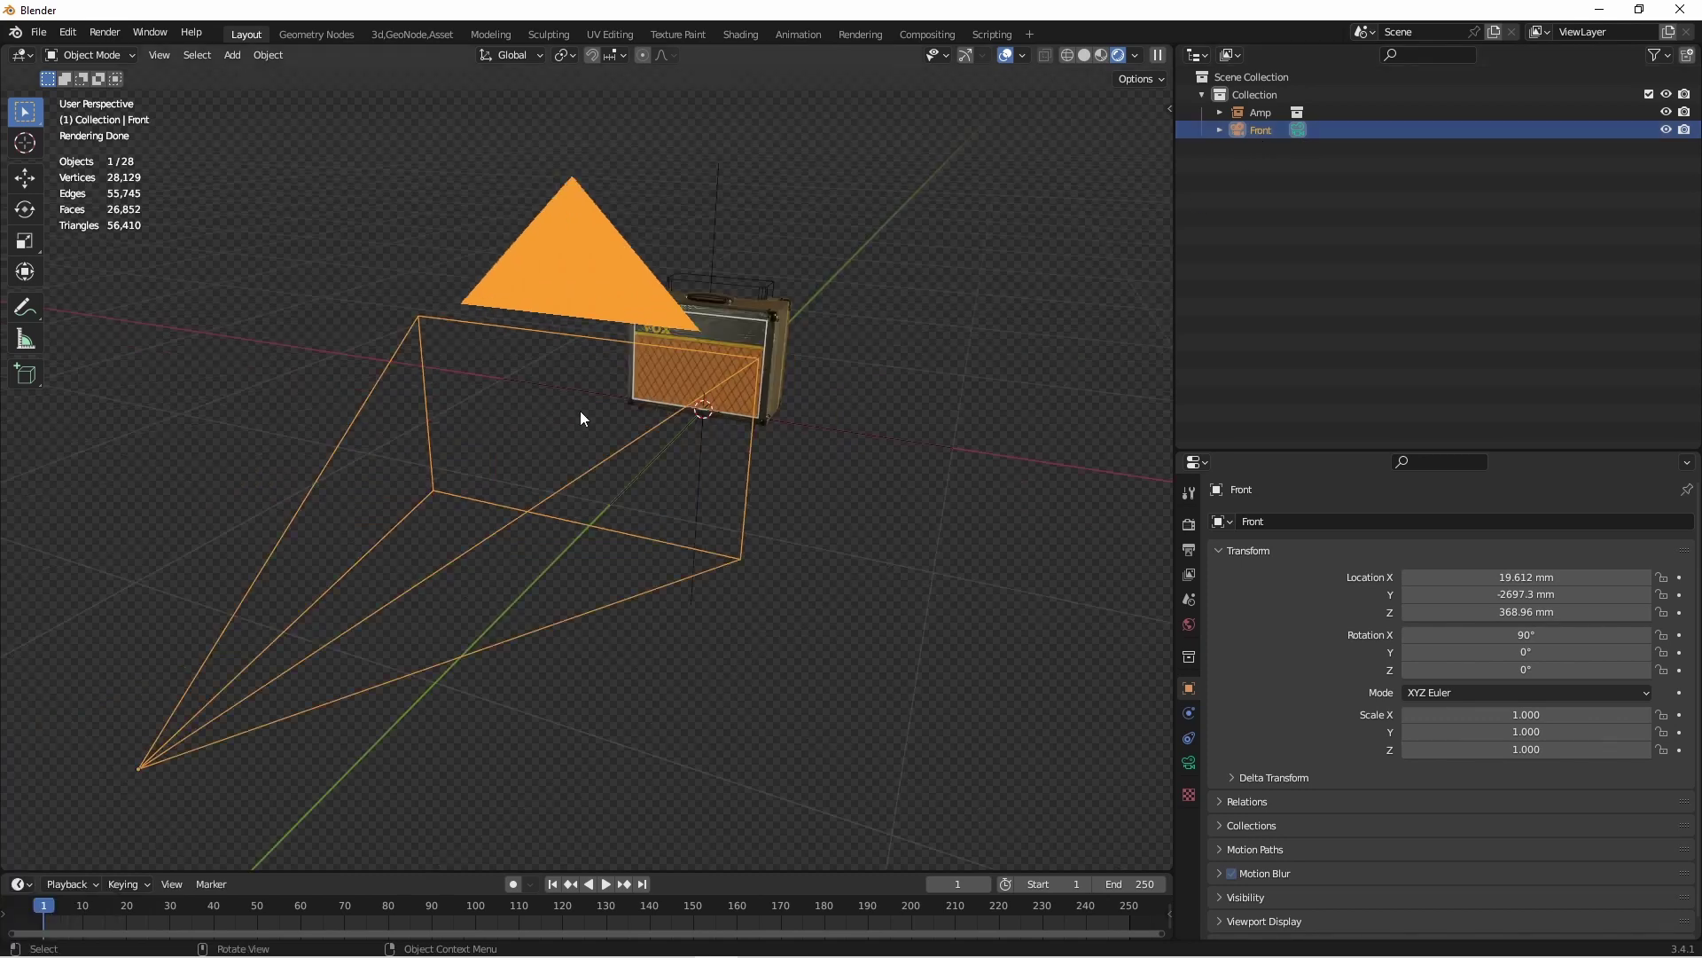
# - Change the Front camera's lens type to Orthographic
pyautogui.scroll(2, 580, 411)
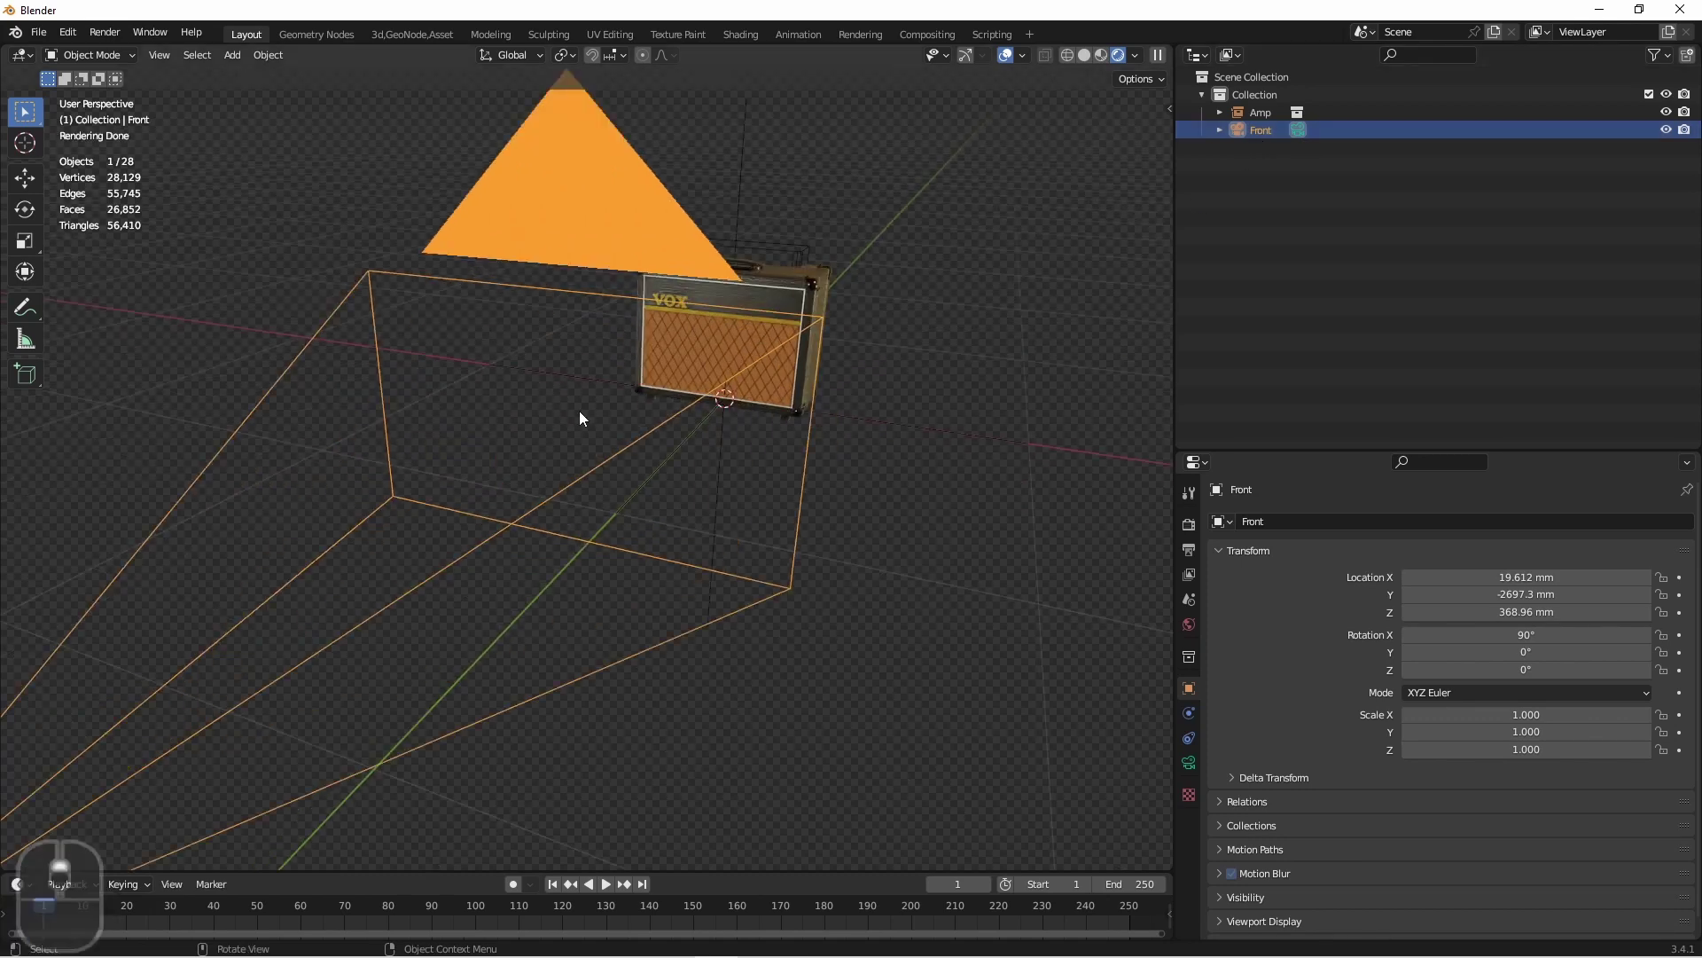
pyautogui.click(1188, 763)
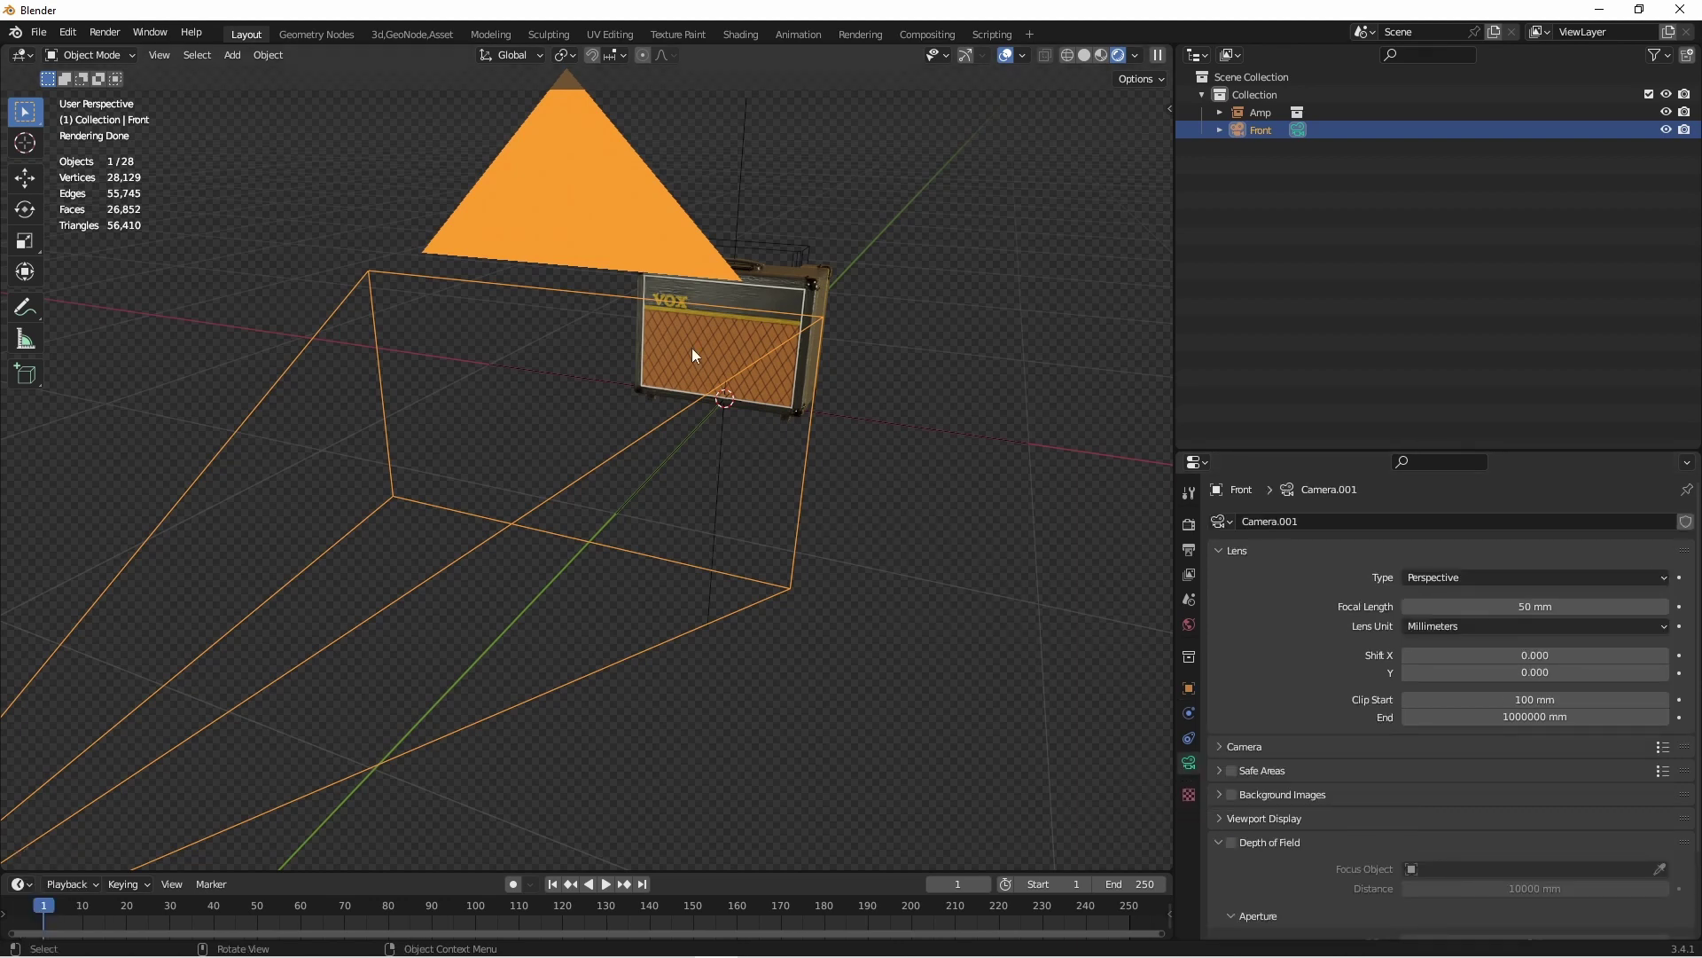
pyautogui.click(1456, 577)
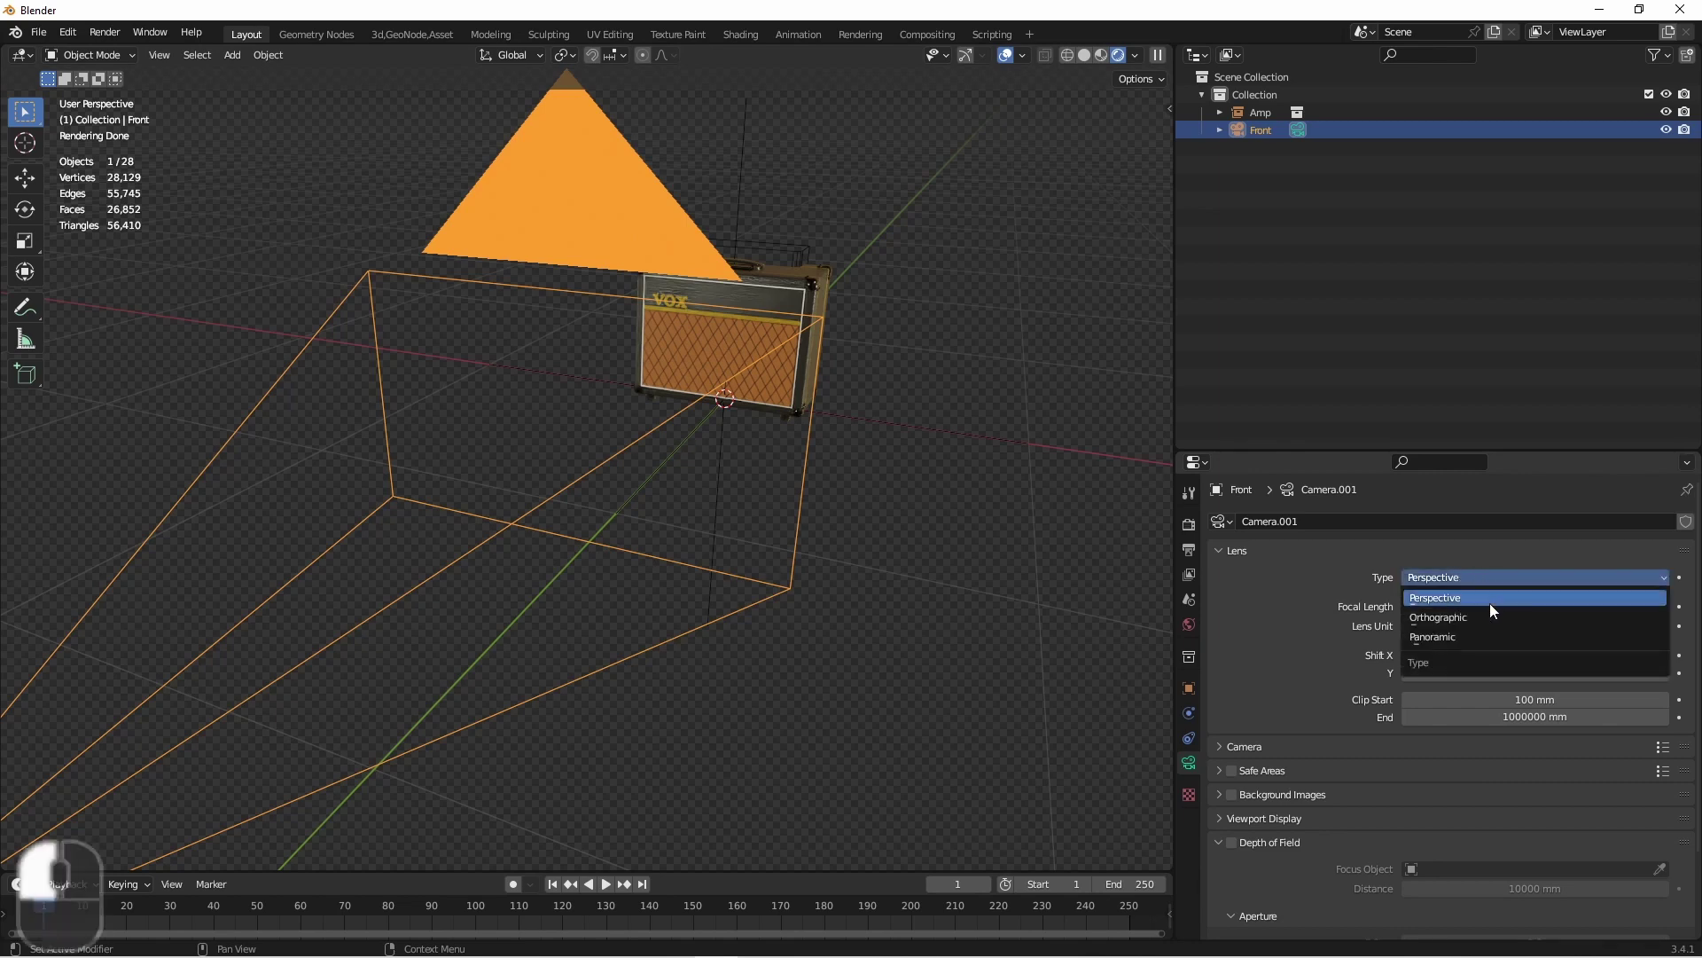
pyautogui.click(1477, 616)
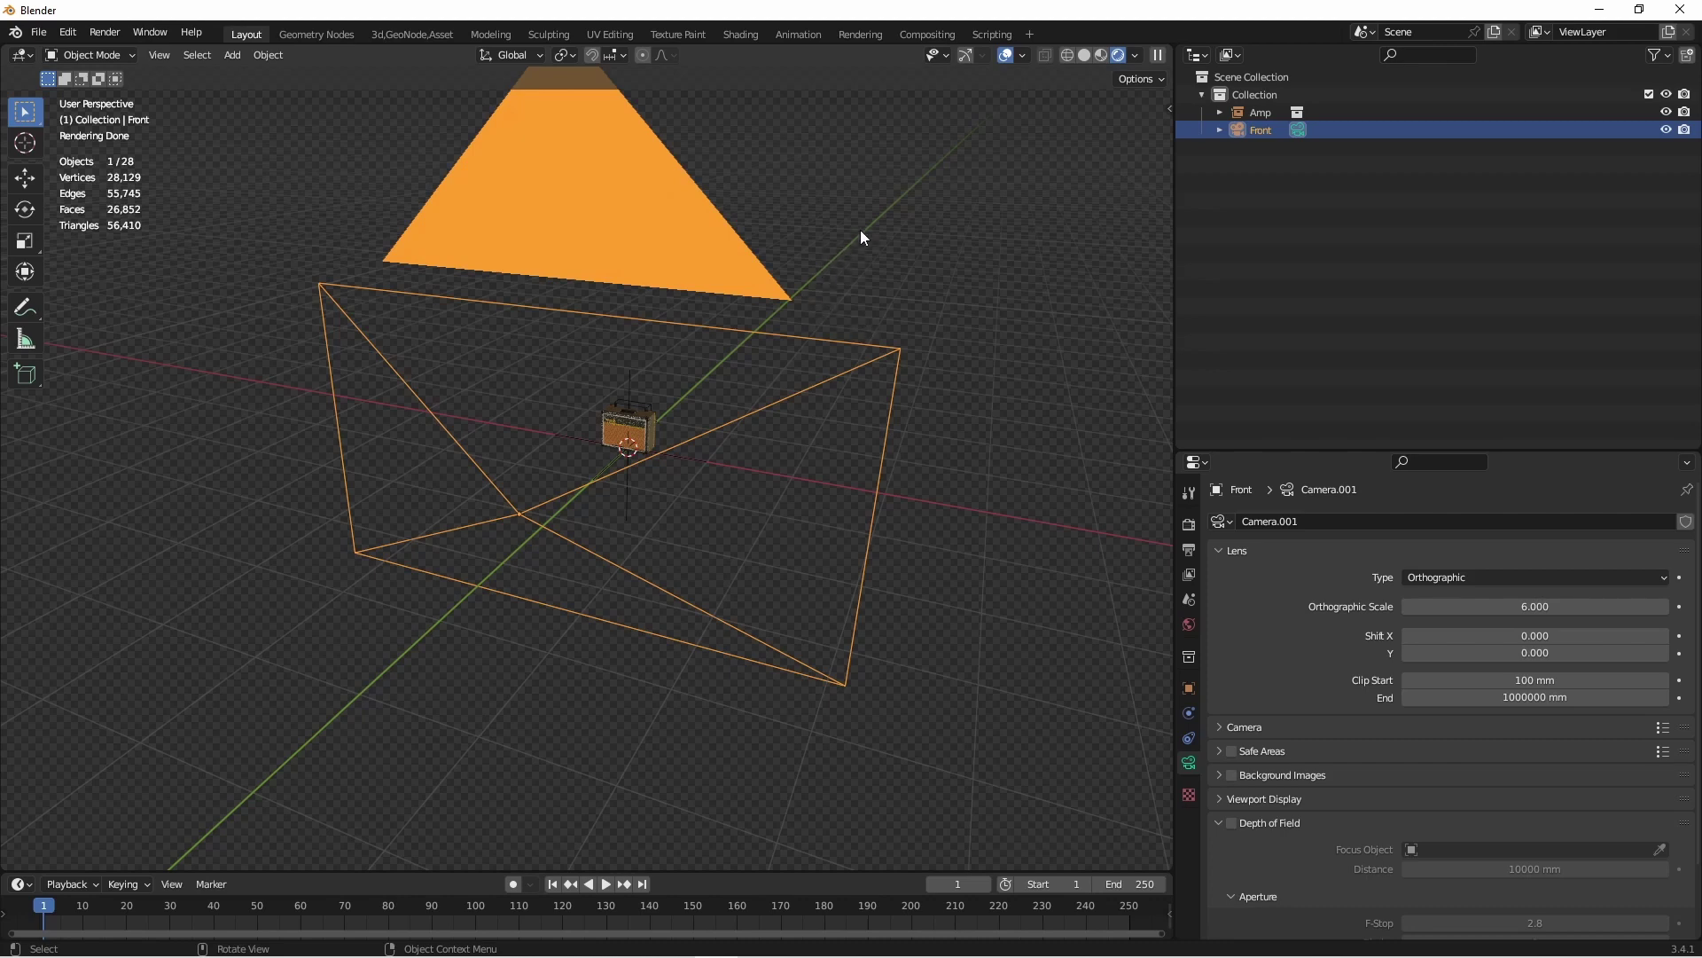
# - Look through the Front camera, show its transform values, and frame the amp with an orthographic scale of 1.2
pyautogui.press('KP_0')
pyautogui.scroll(4, 622, 477)
pyautogui.scroll(-2, 622, 476)
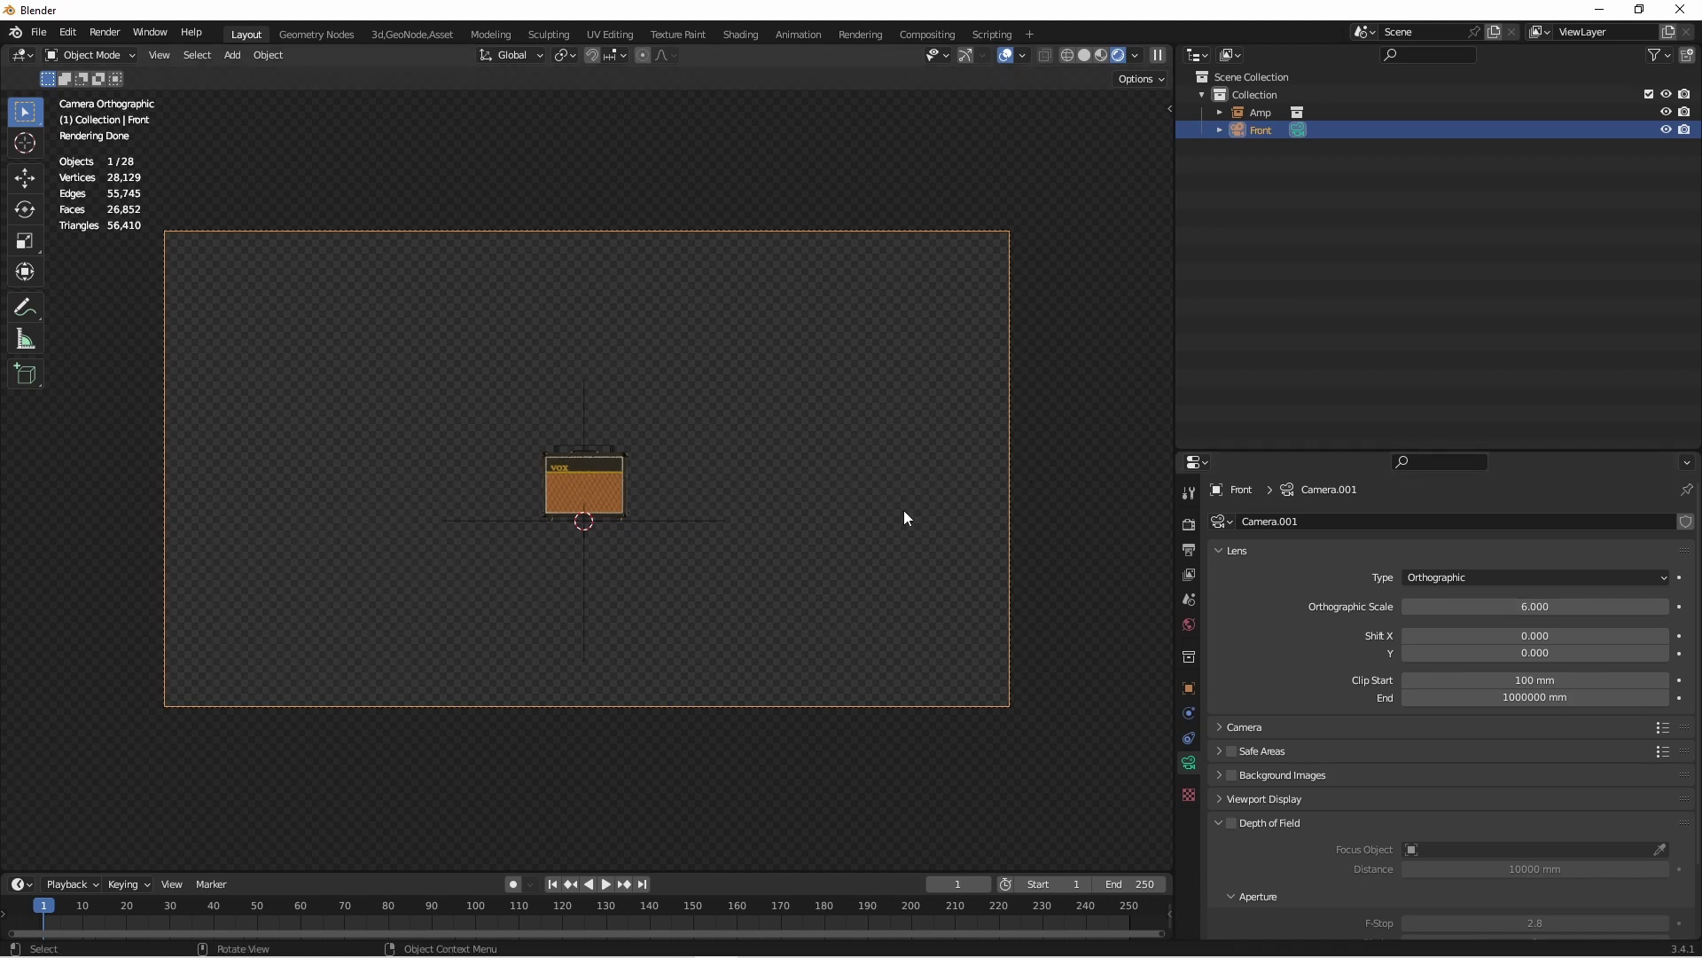
pyautogui.press('n')
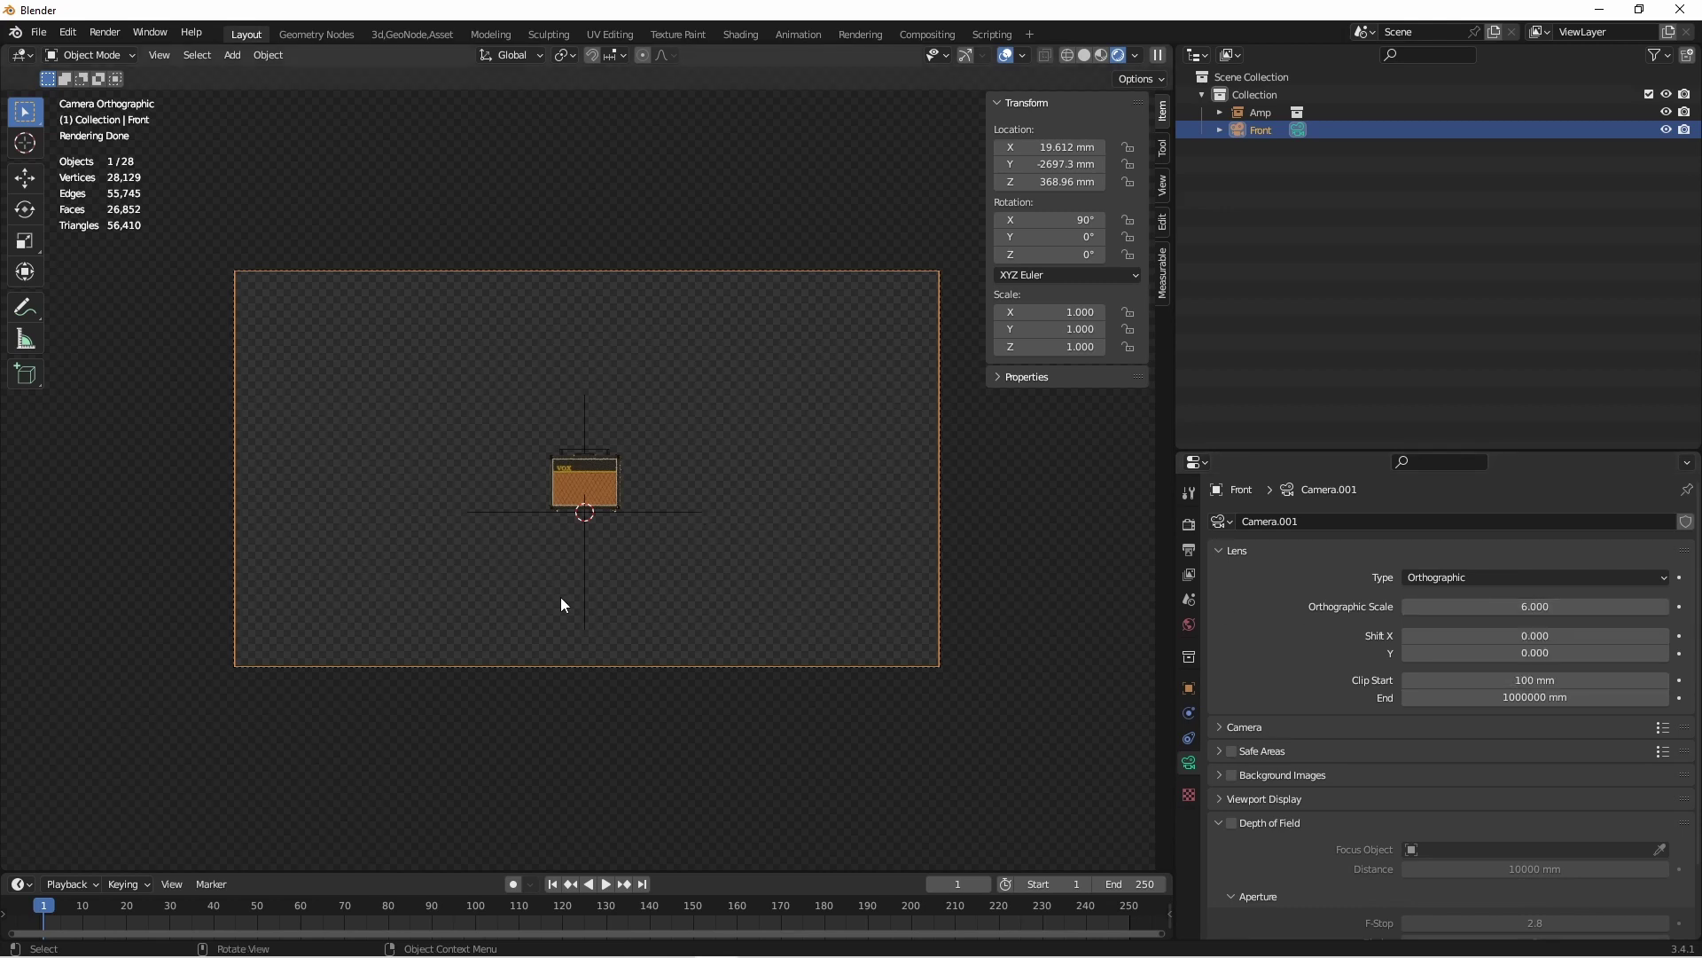
pyautogui.click(669, 454)
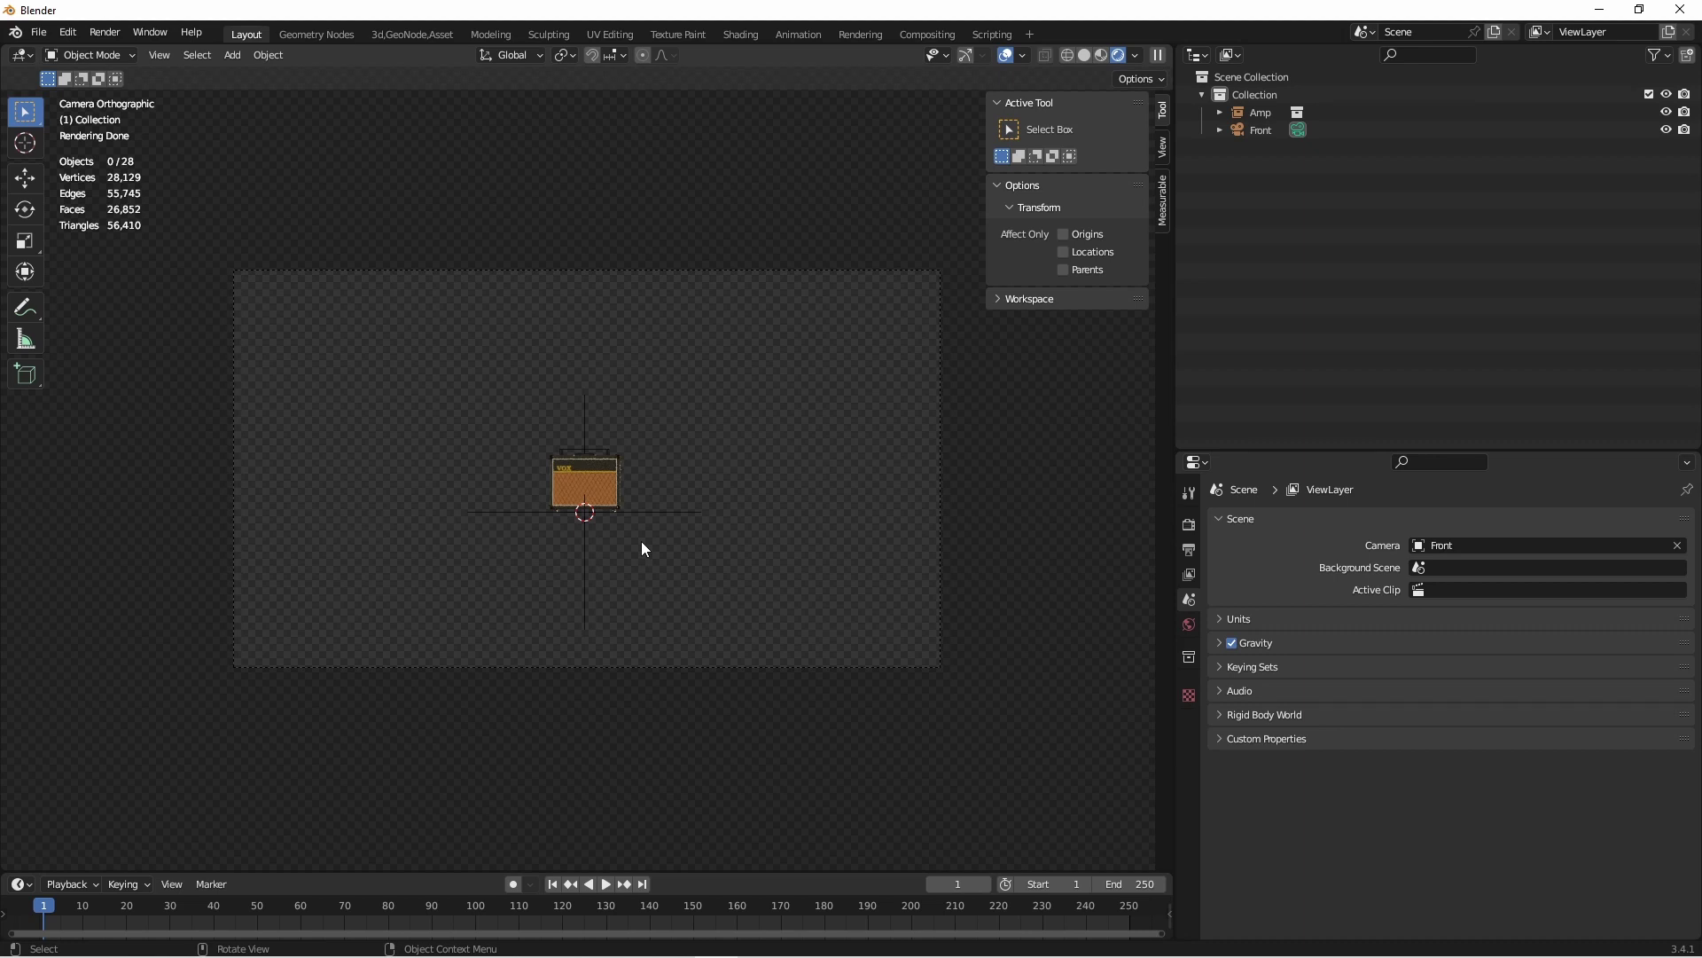
pyautogui.hotkey('ctrl', 'z')
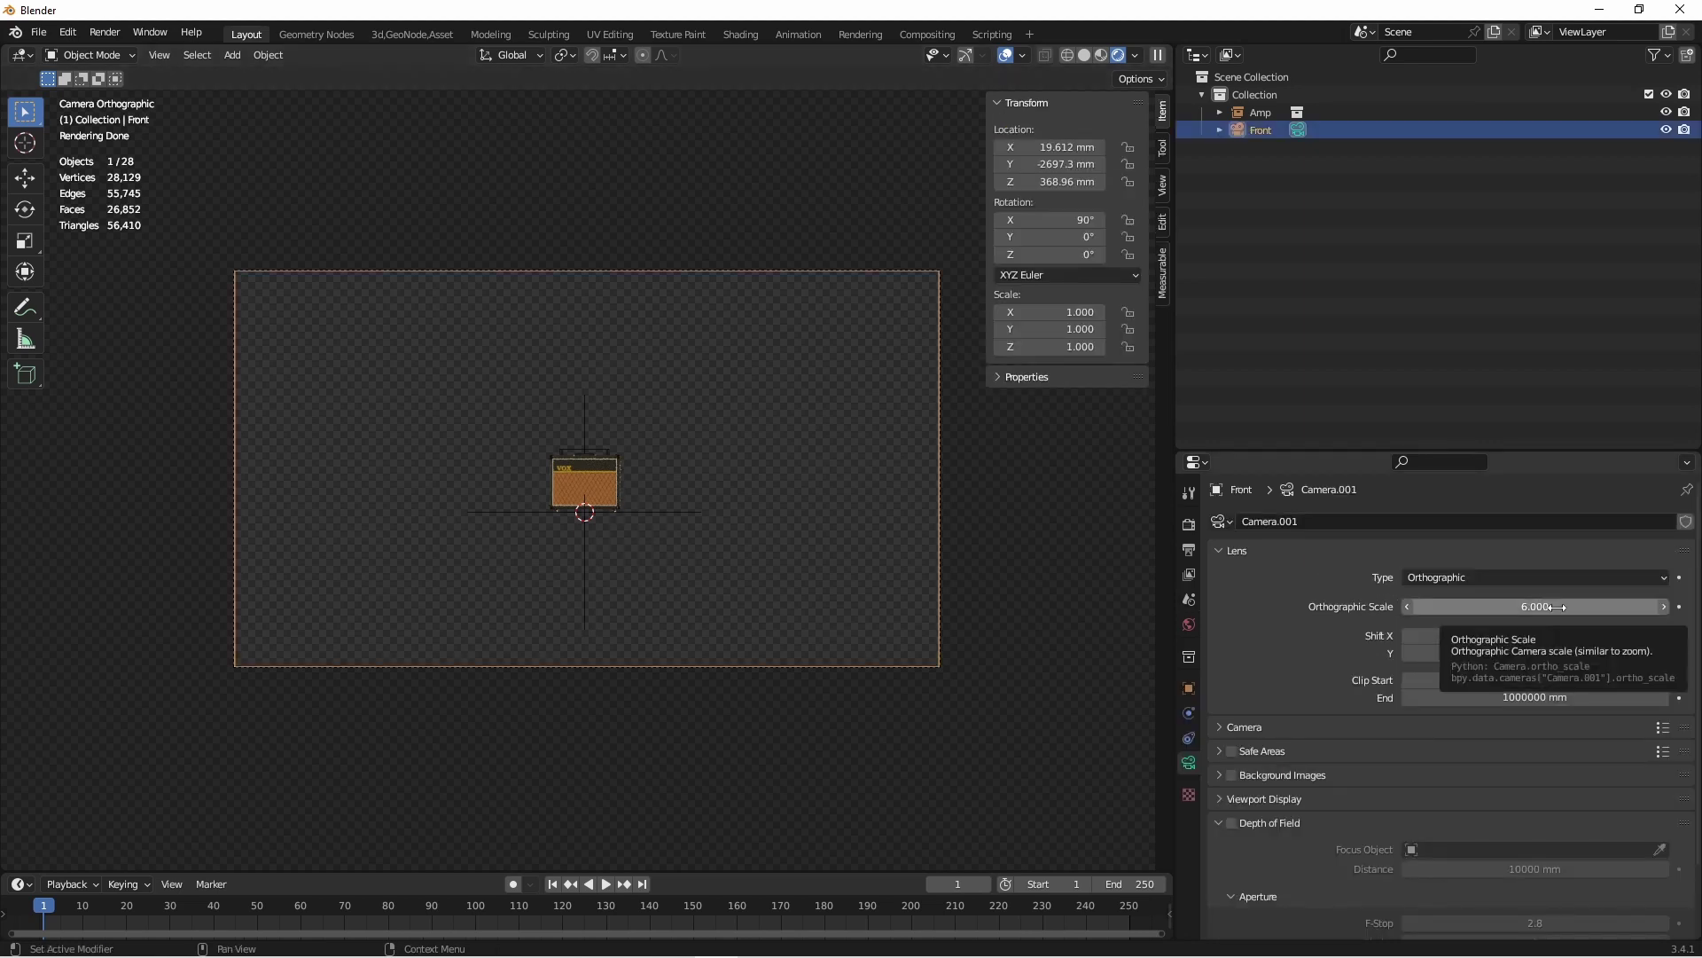
pyautogui.moveTo(1563, 606); pyautogui.dragTo(1463, 605)
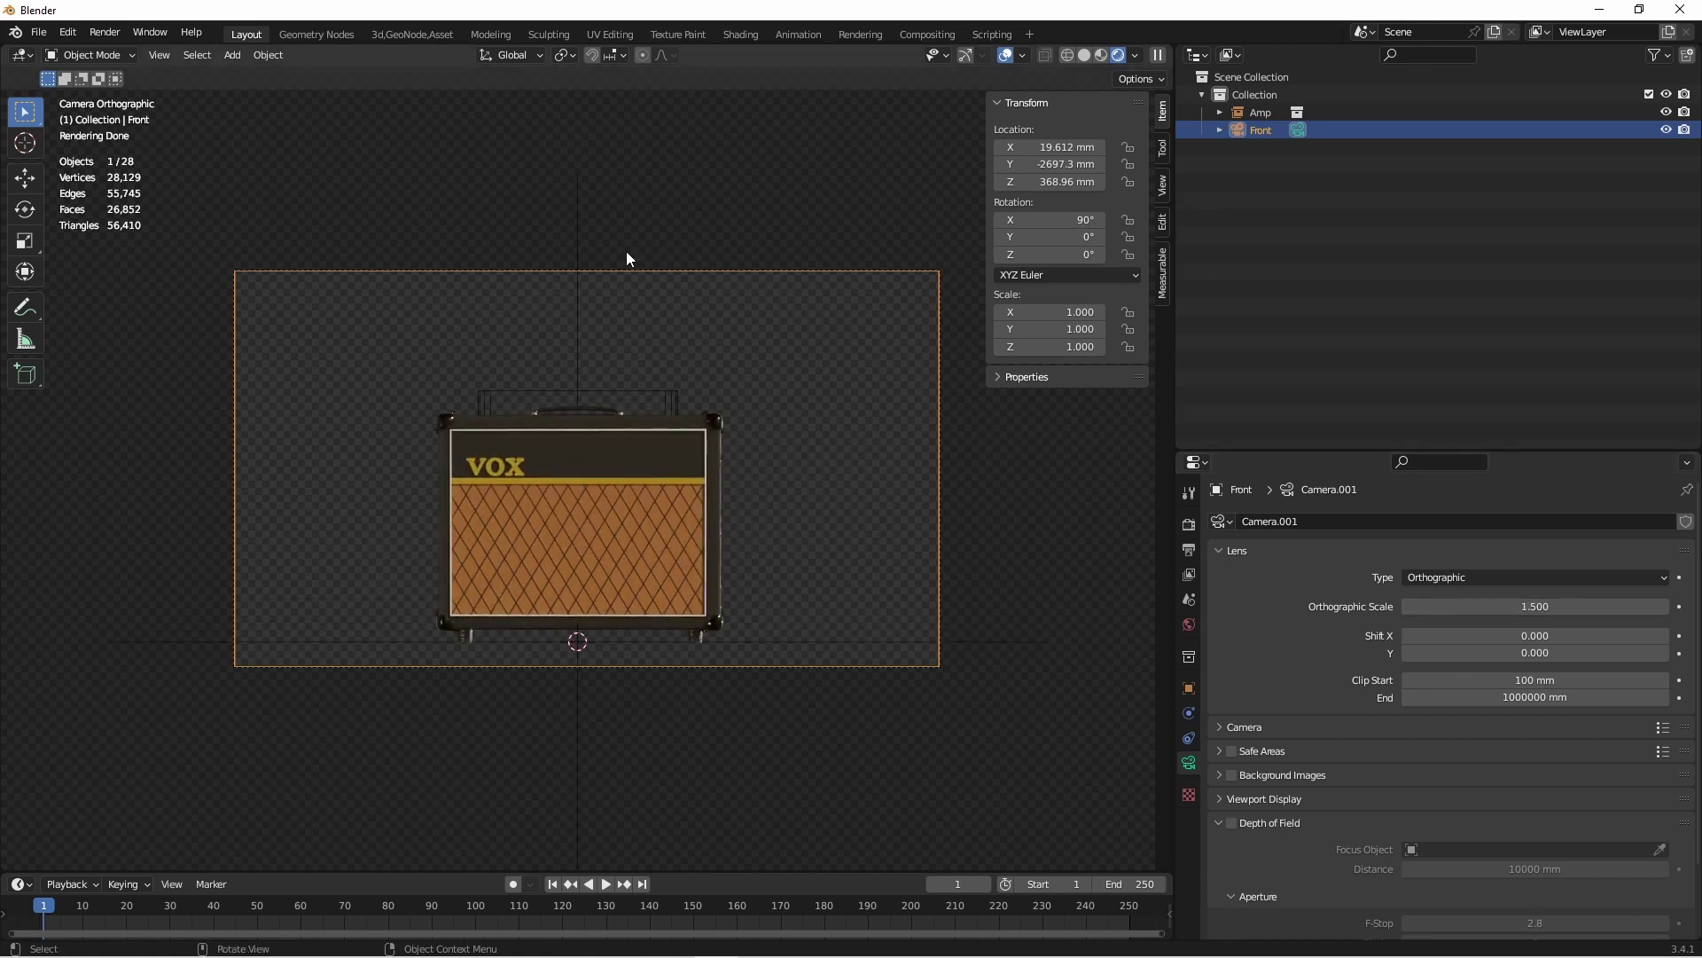
pyautogui.scroll(1, 861, 567)
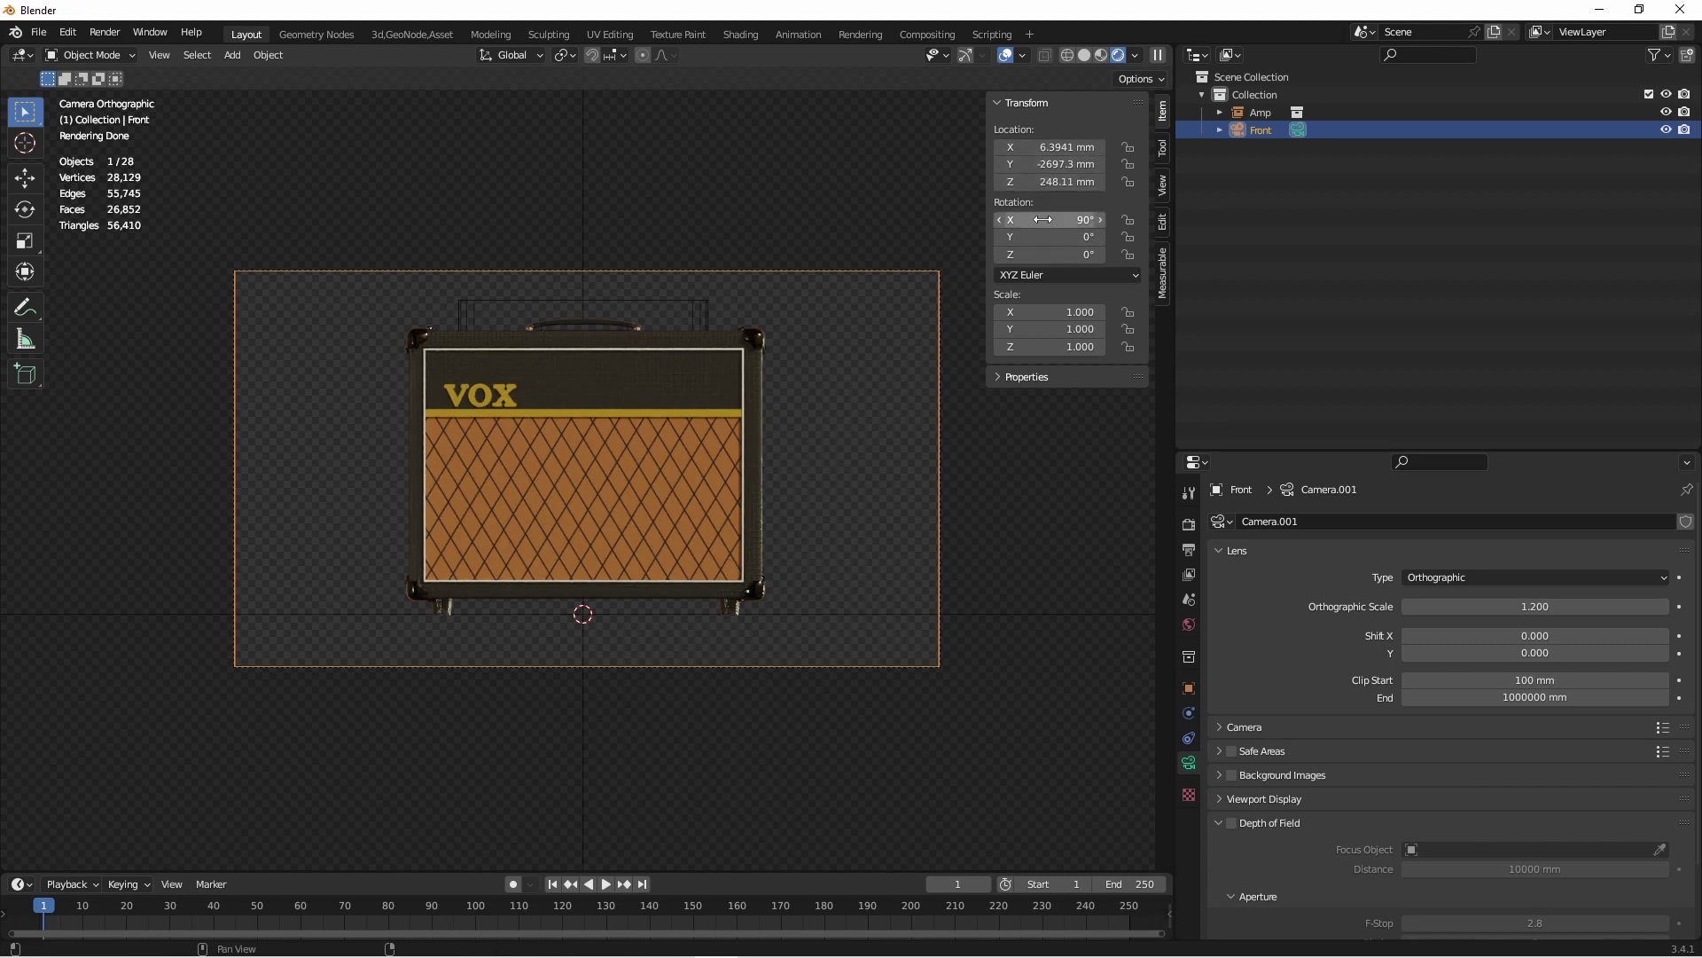
# - Set the Front camera's location to X 0 mm, Y -2700 mm and Z 250 mm
pyautogui.click(1040, 147)
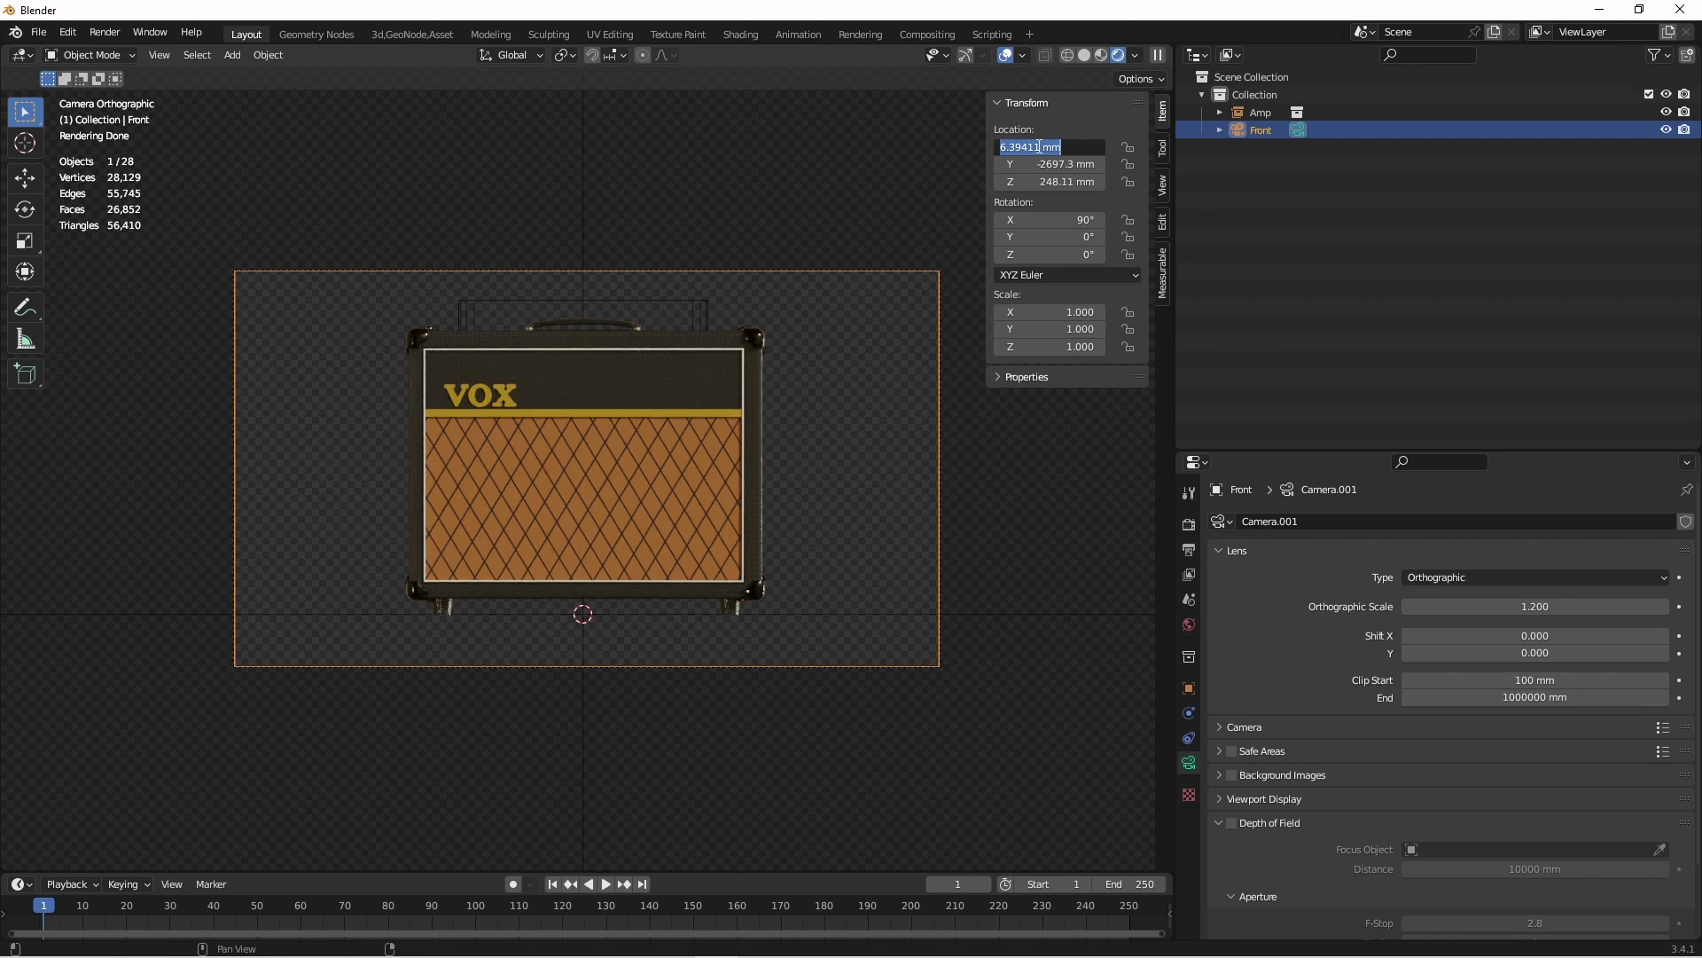
pyautogui.write('0')
pyautogui.press('Return')
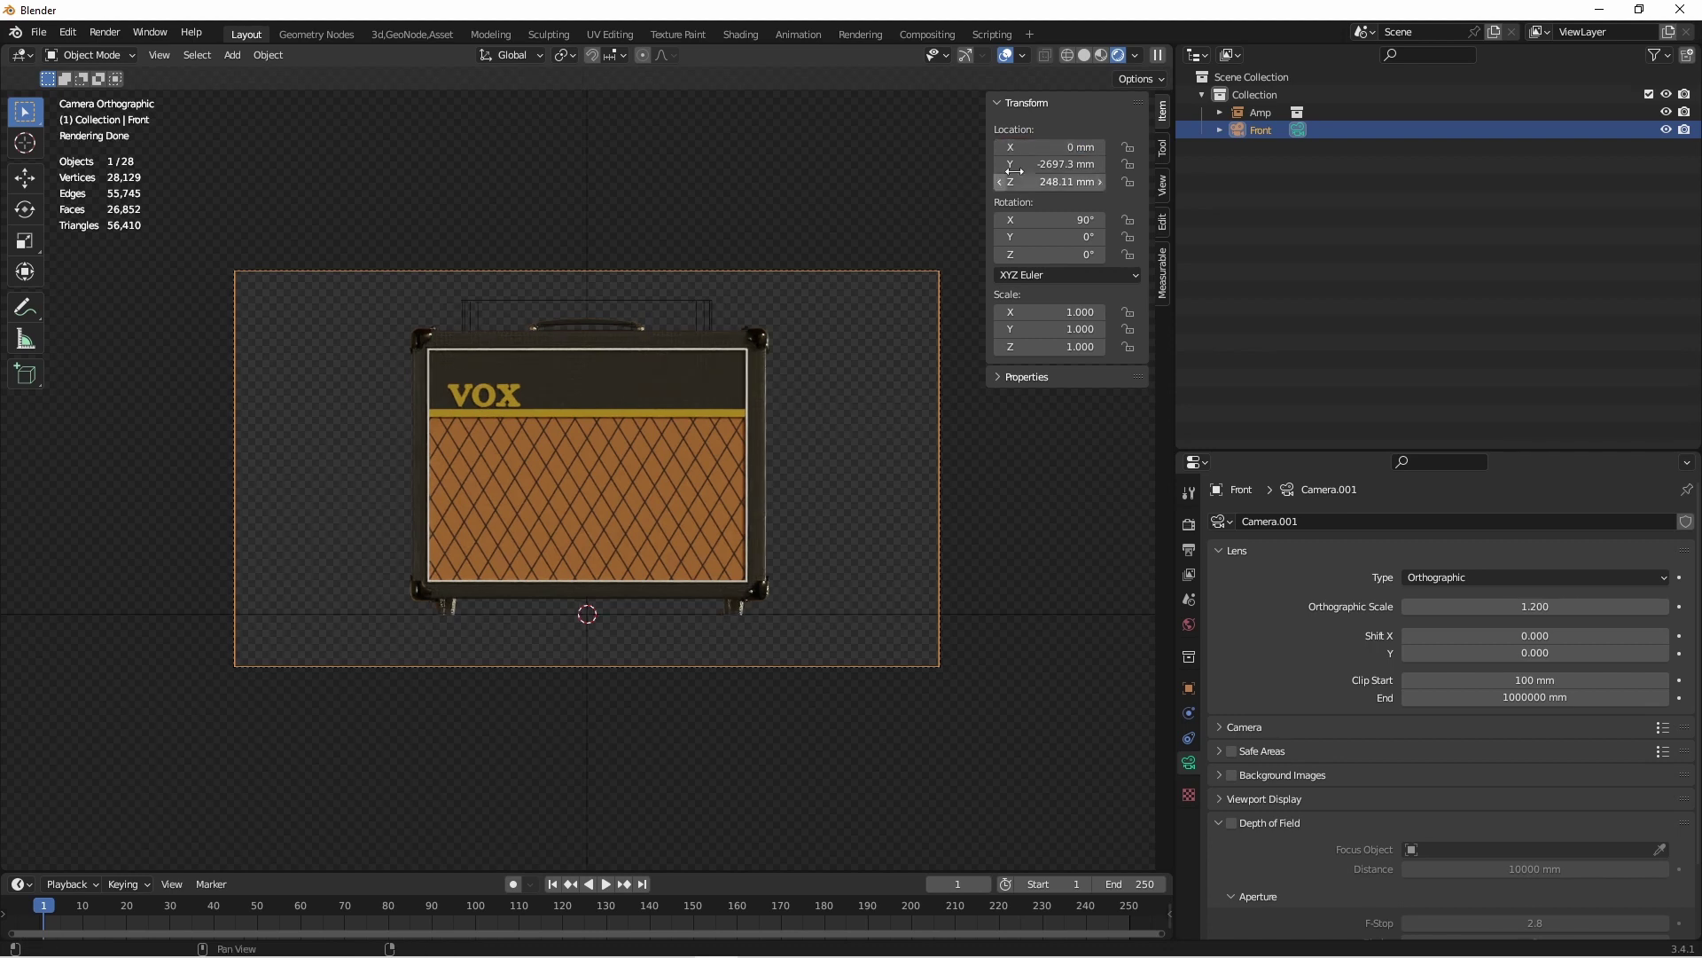
pyautogui.click(1053, 165)
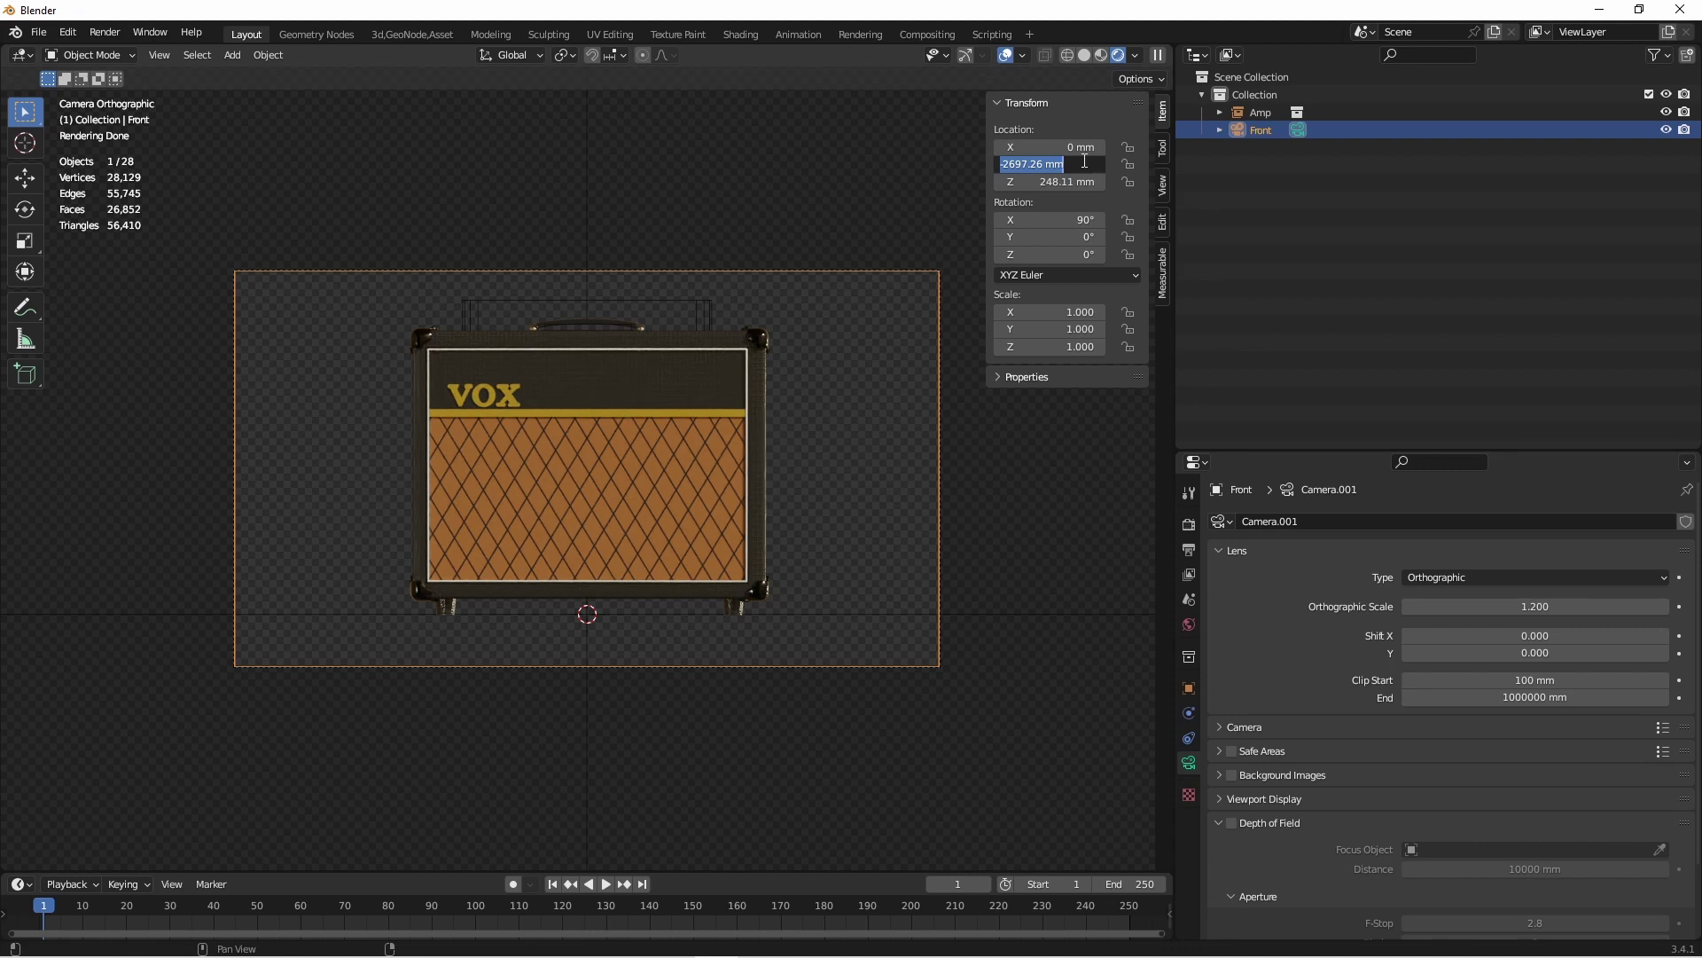
pyautogui.press('BackSpace')
pyautogui.write('-2700')
pyautogui.press('Return')
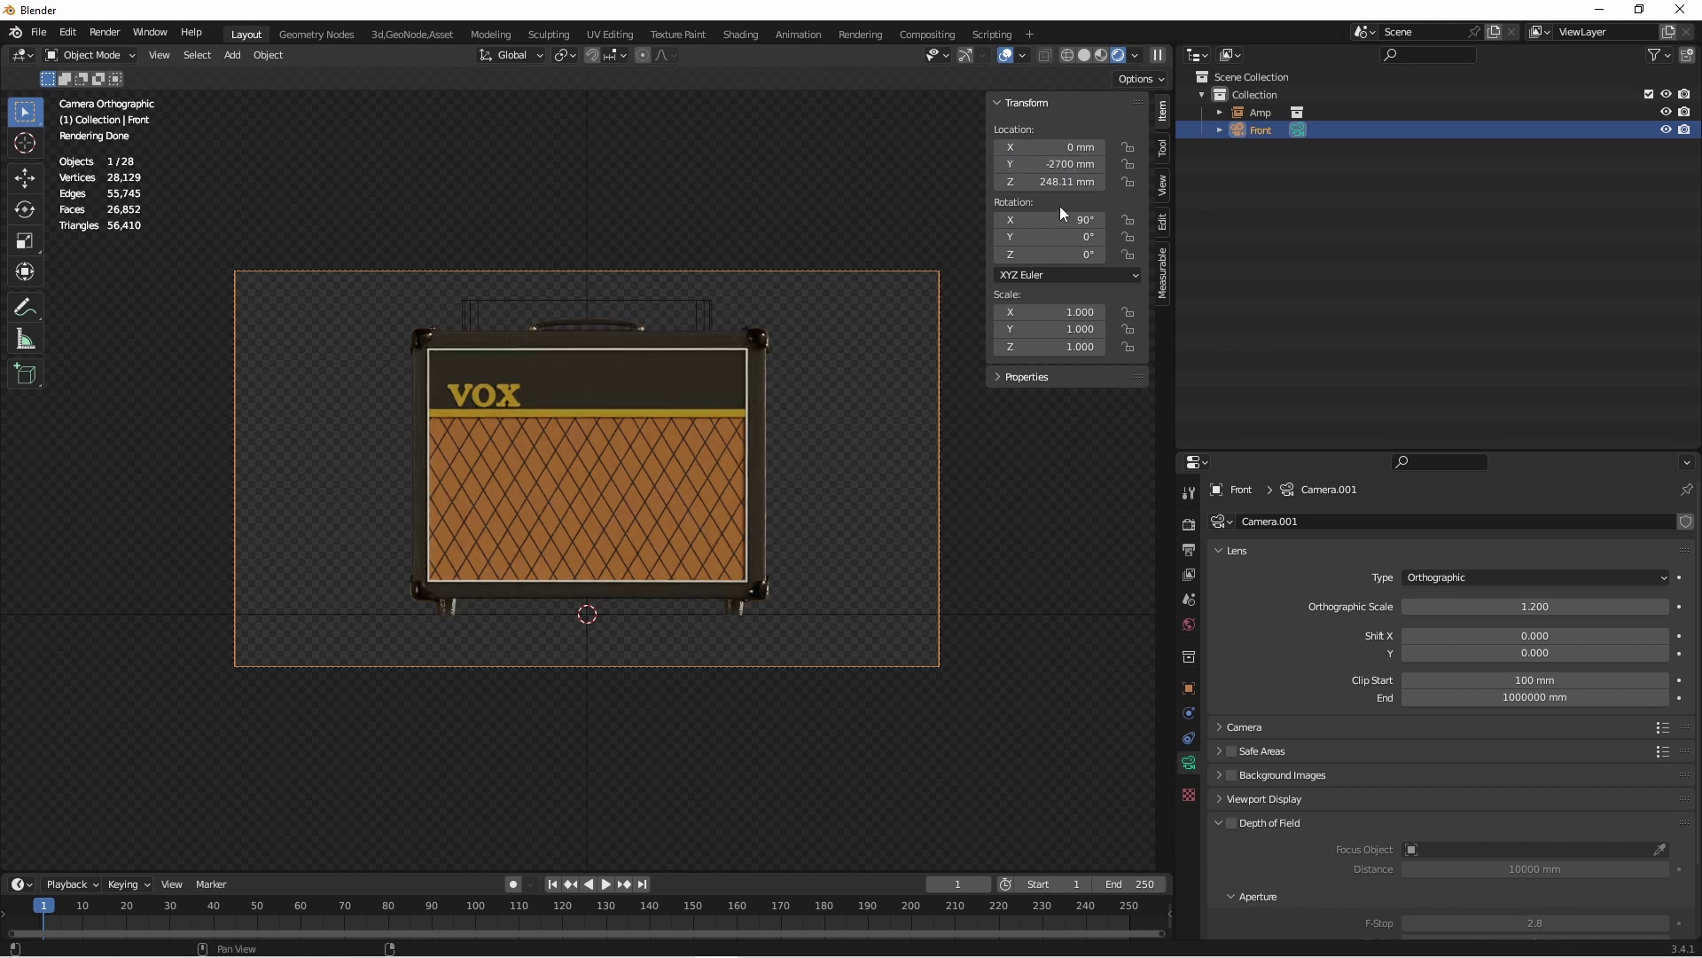
pyautogui.click(1058, 184)
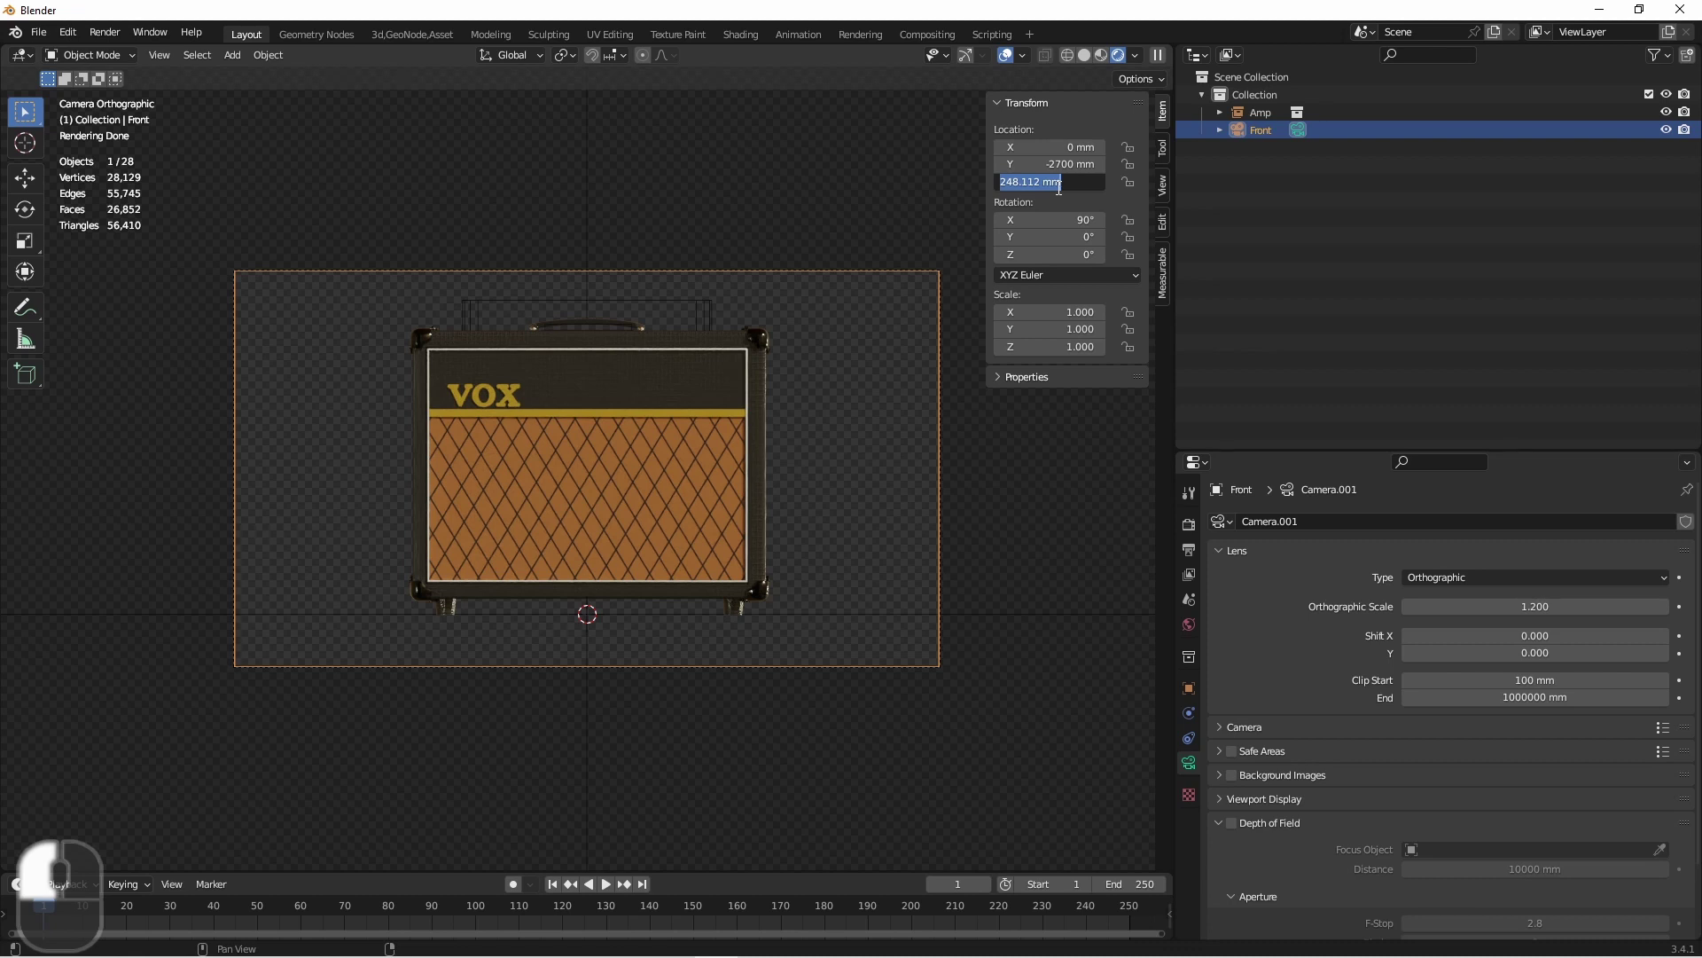
pyautogui.write('250')
pyautogui.press('Return')
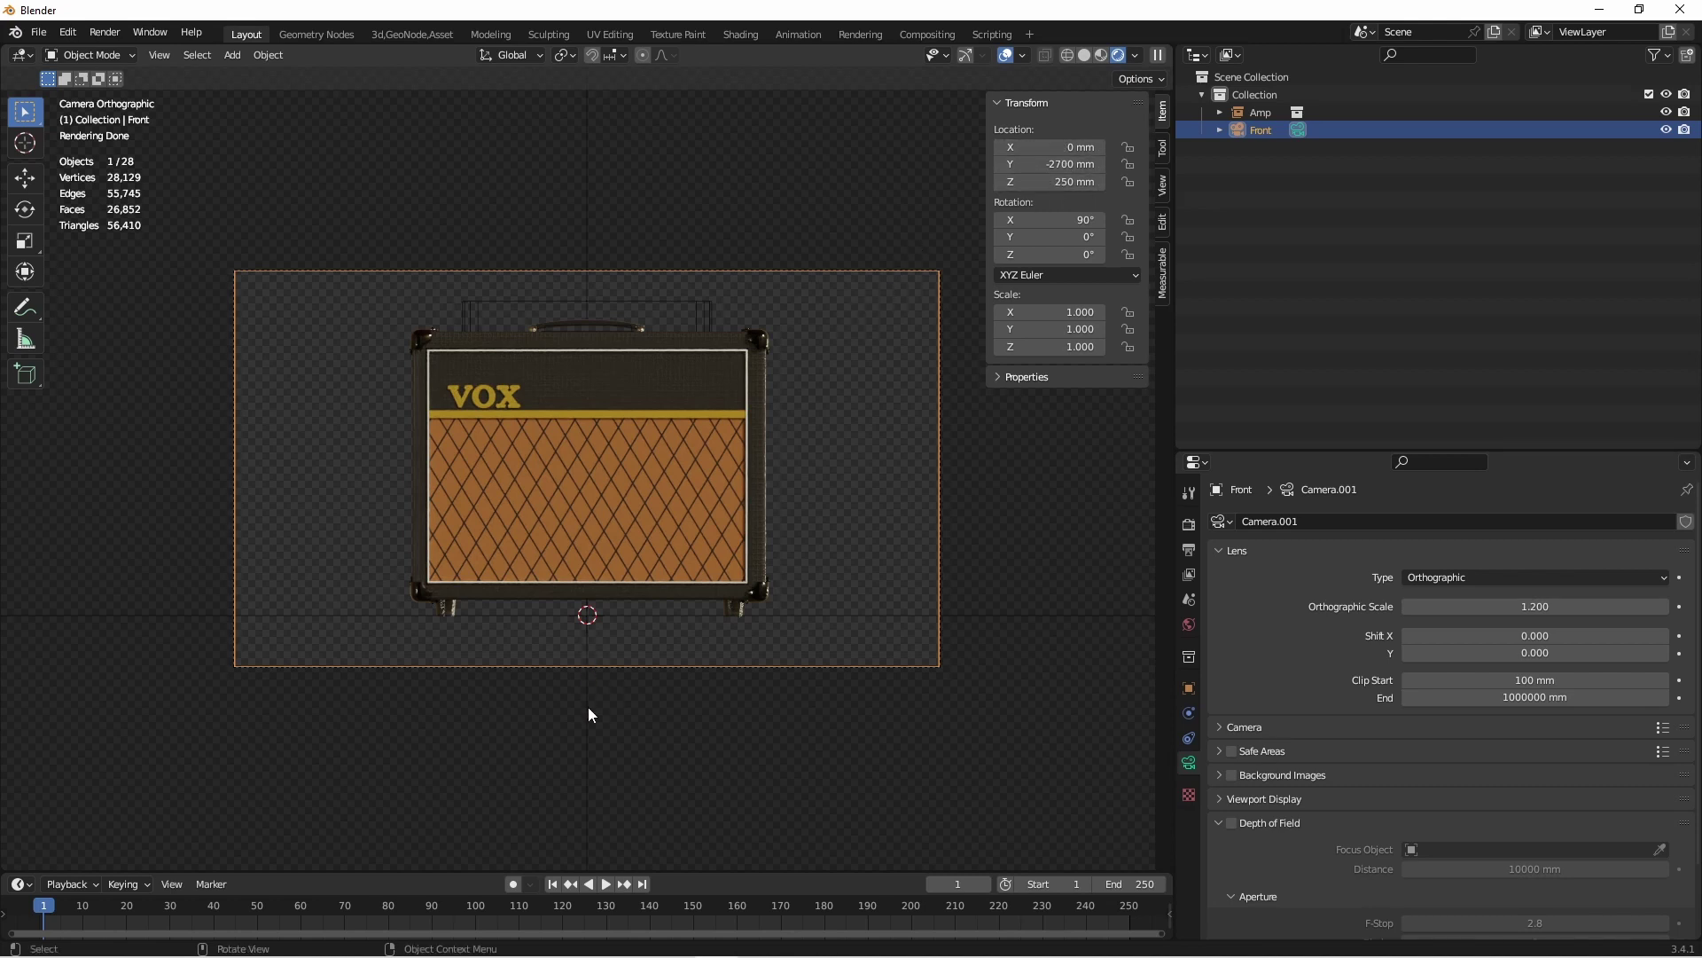
# - In top view, duplicate the Front camera to X 2400 mm, Y 0 mm, and rotate the copy to 90° about Z
pyautogui.press('`')
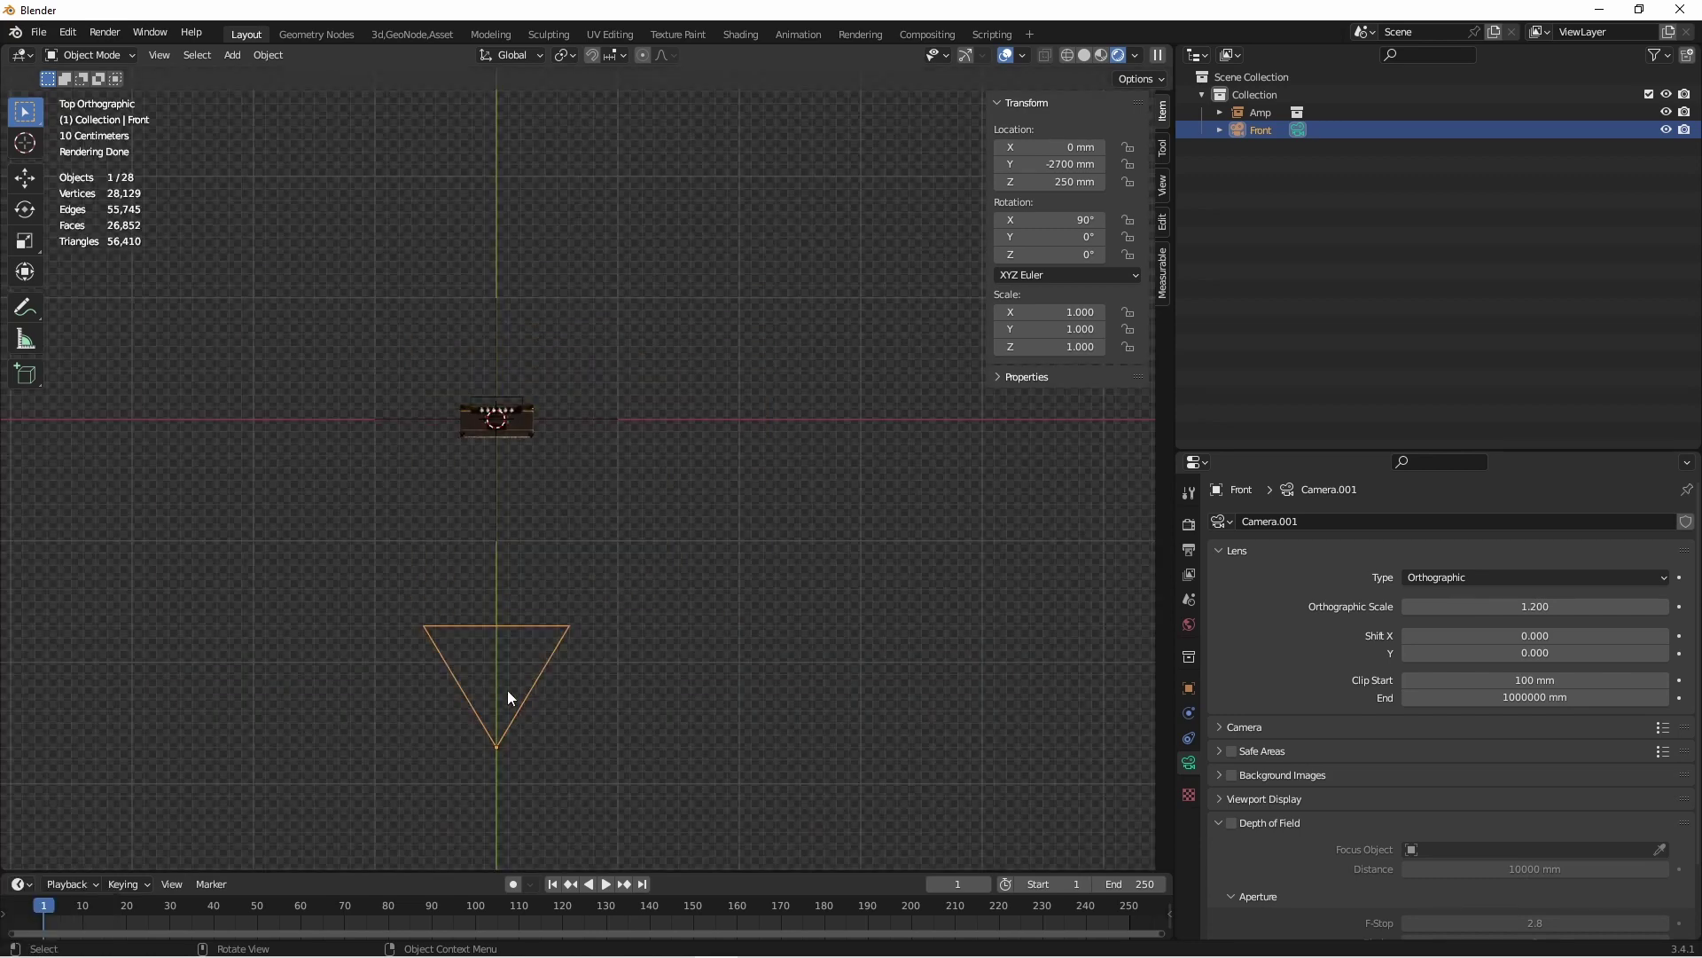
pyautogui.hotkey('shift', 'd')
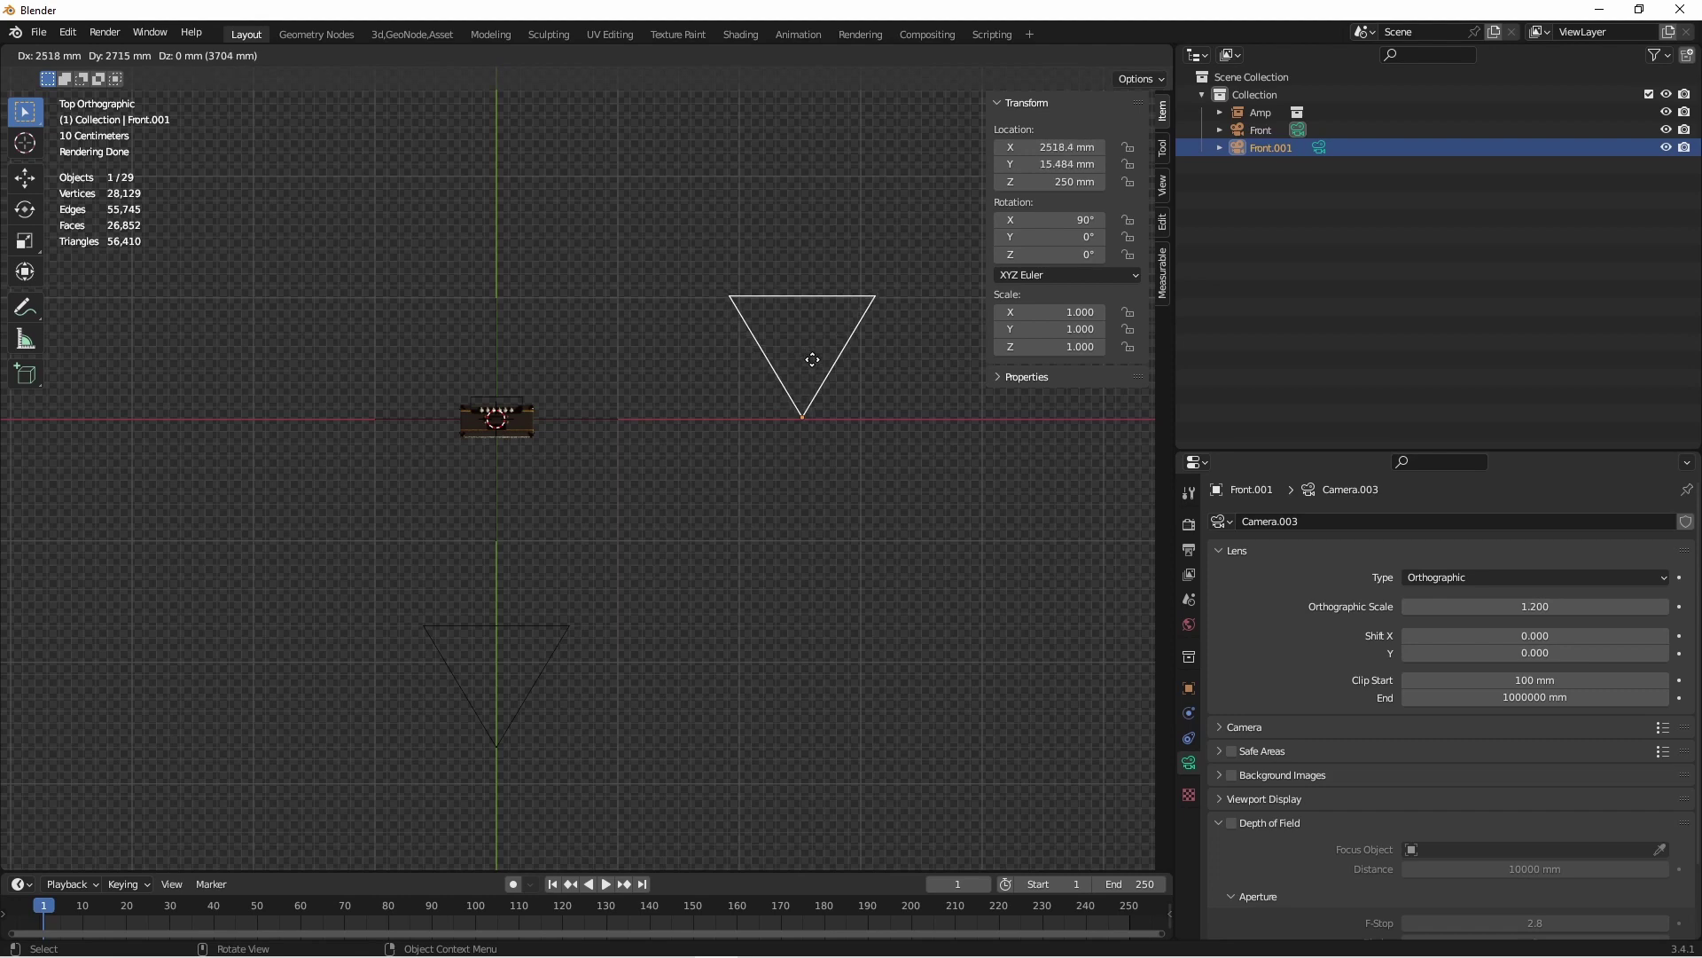
pyautogui.keyDown('ctrl'); pyautogui.click(763, 413); pyautogui.keyUp('ctrl')
pyautogui.press('ctrl')
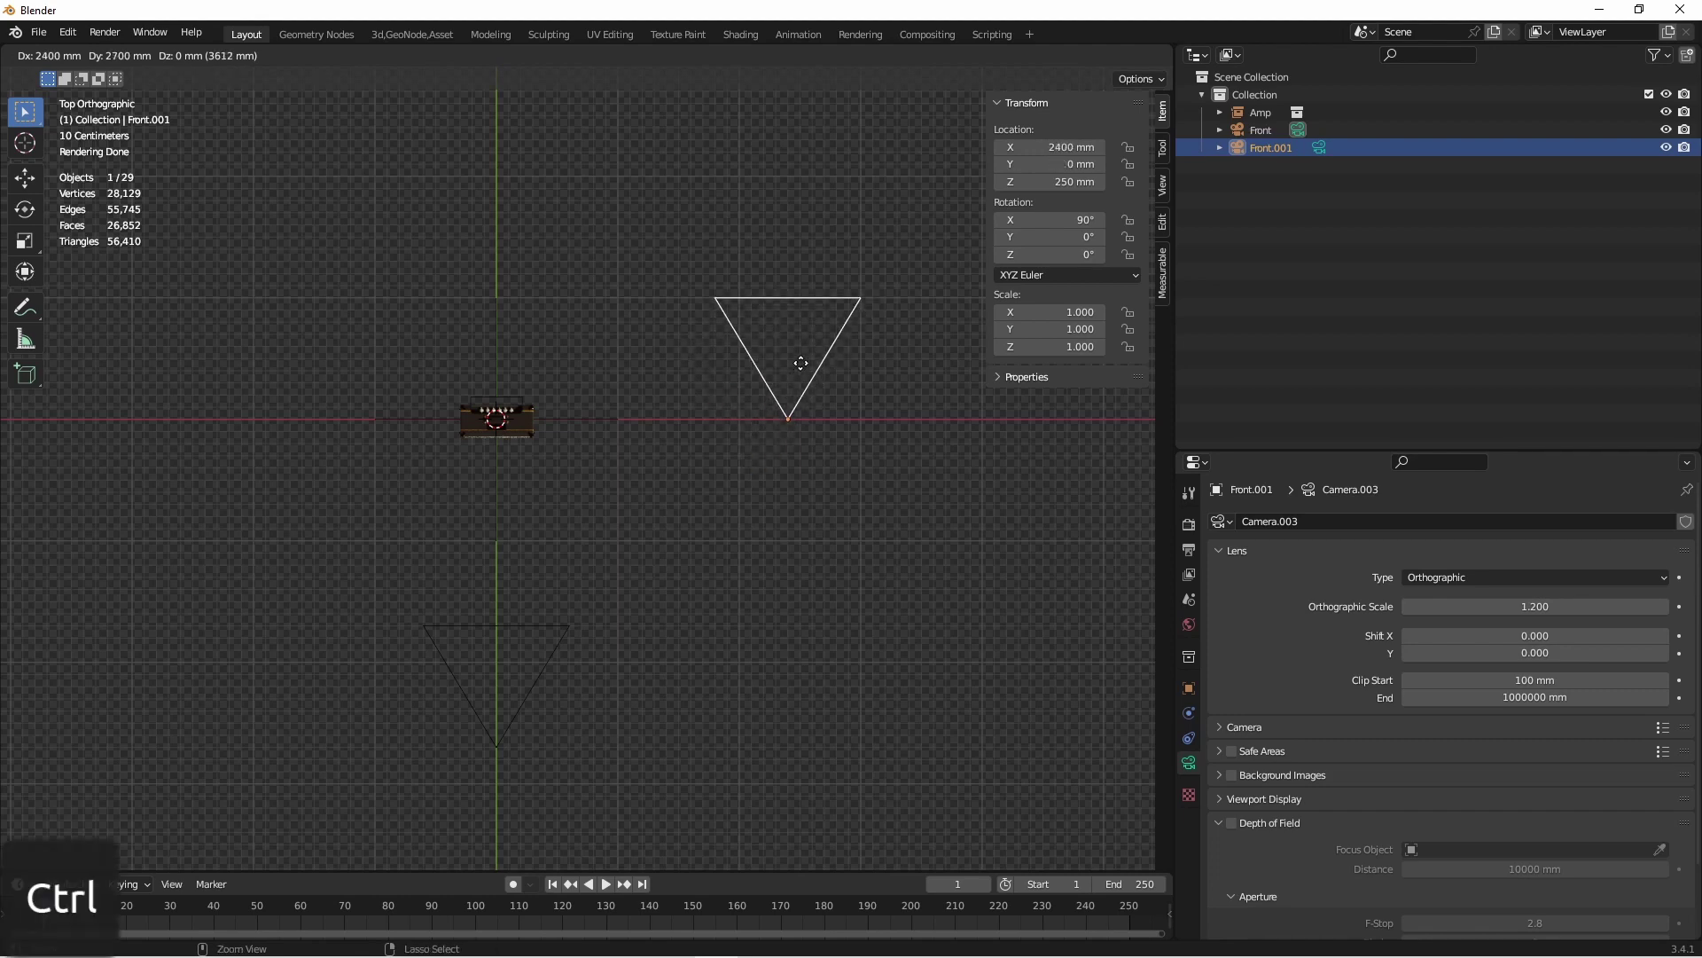
pyautogui.keyDown('ctrl'); pyautogui.click(801, 362); pyautogui.keyUp('ctrl')
pyautogui.press('r')
pyautogui.press('ctrl')
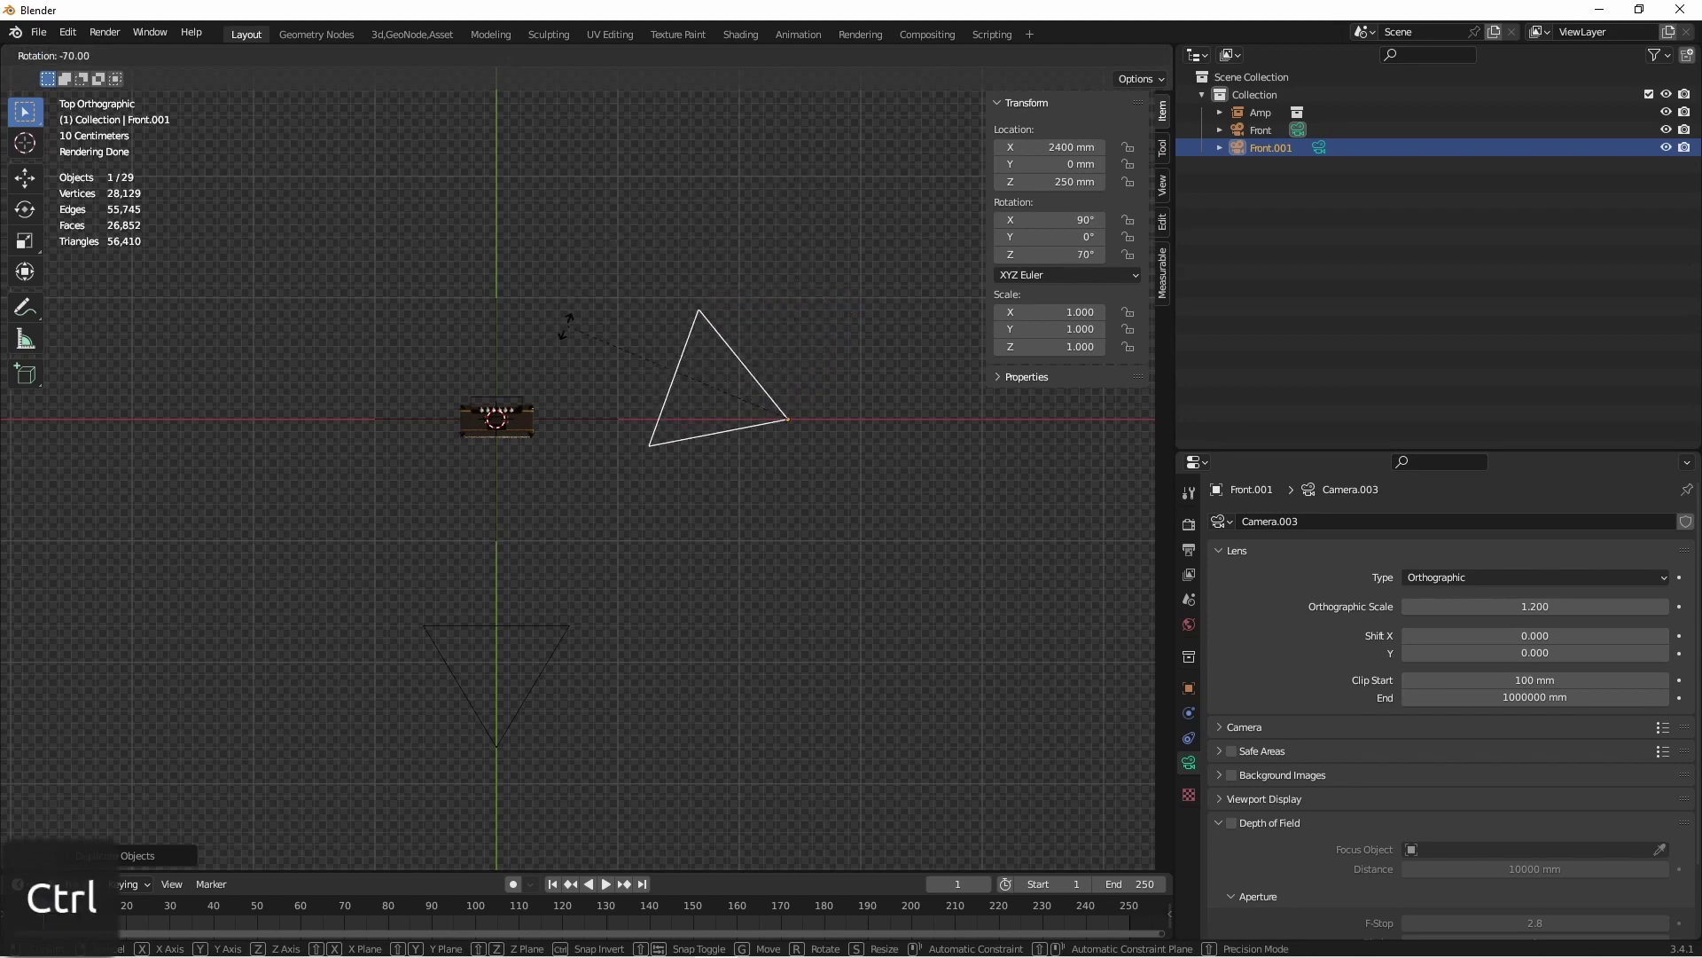
pyautogui.keyDown('ctrl'); pyautogui.click(583, 410); pyautogui.keyUp('ctrl')
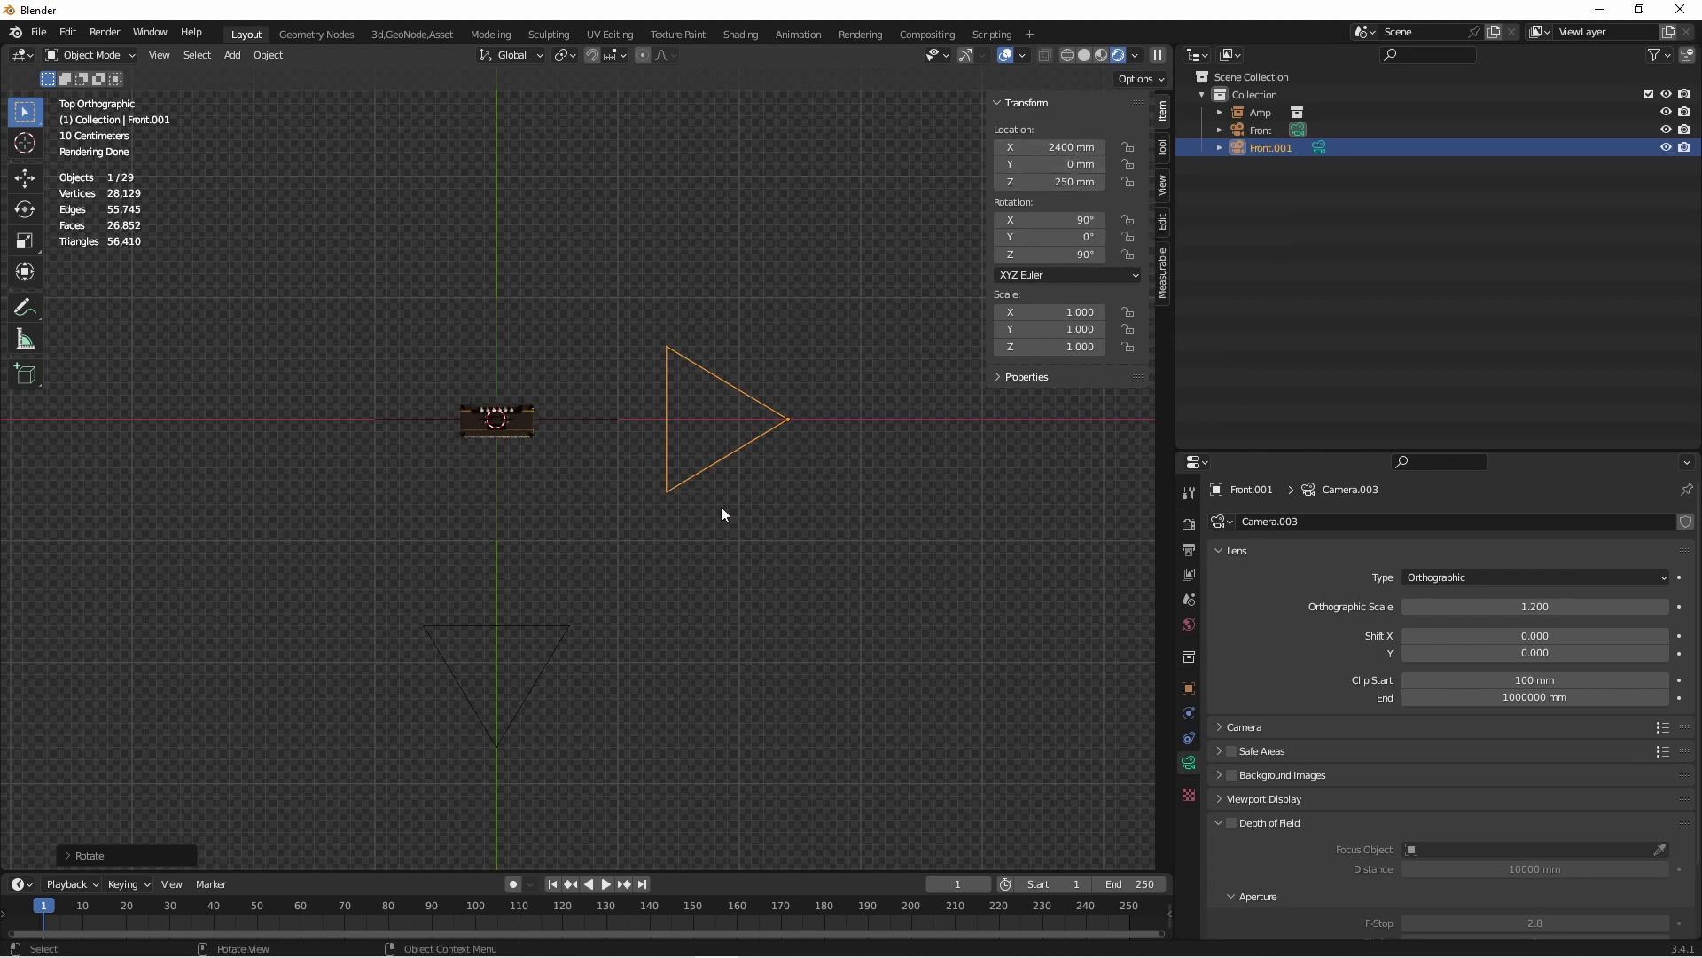
# - Look through the Front camera, then make the duplicated side camera the active scene camera
pyautogui.click(529, 688)
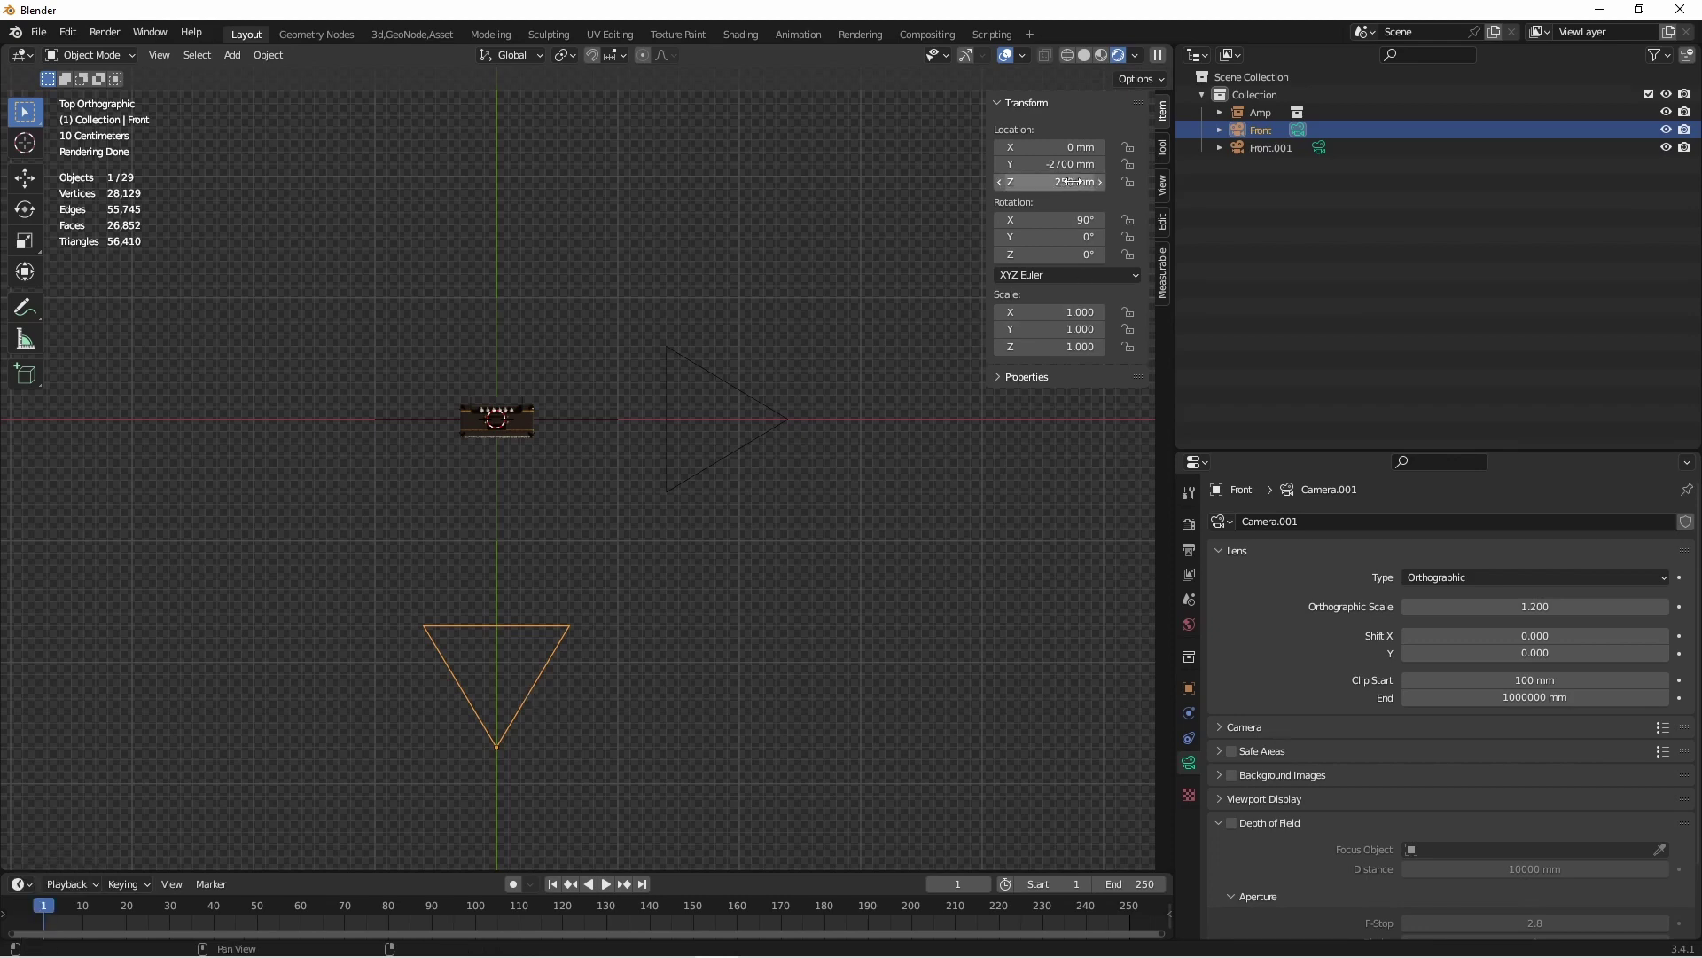
pyautogui.click(768, 404)
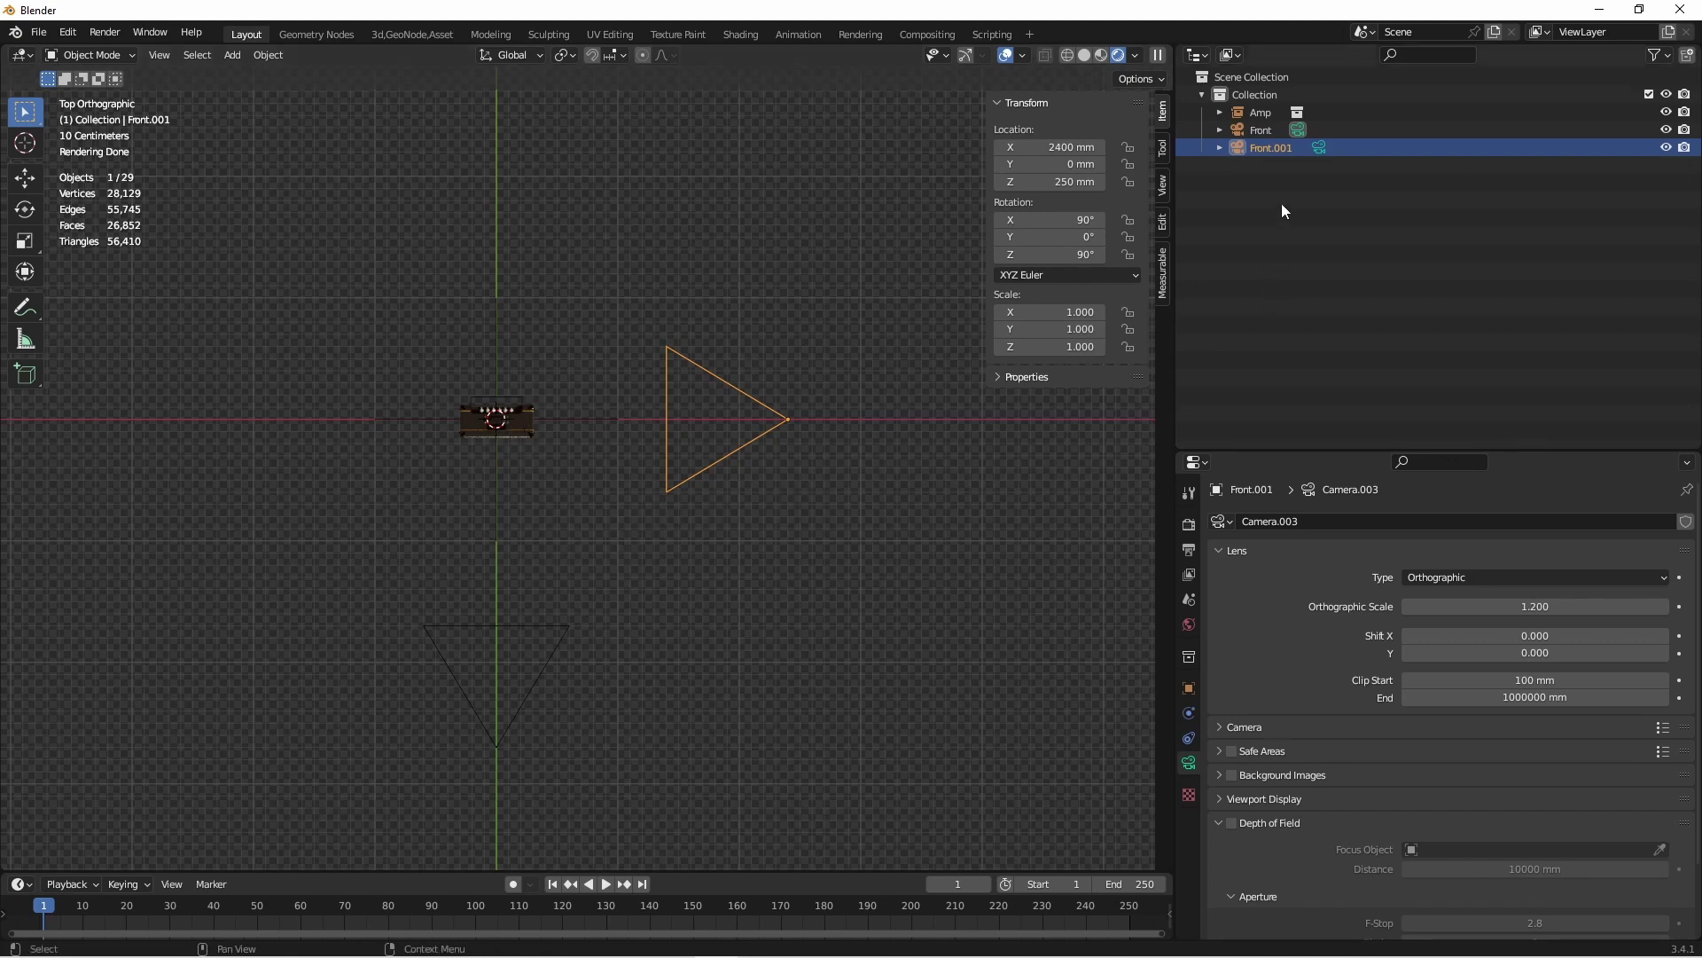
pyautogui.click(471, 627)
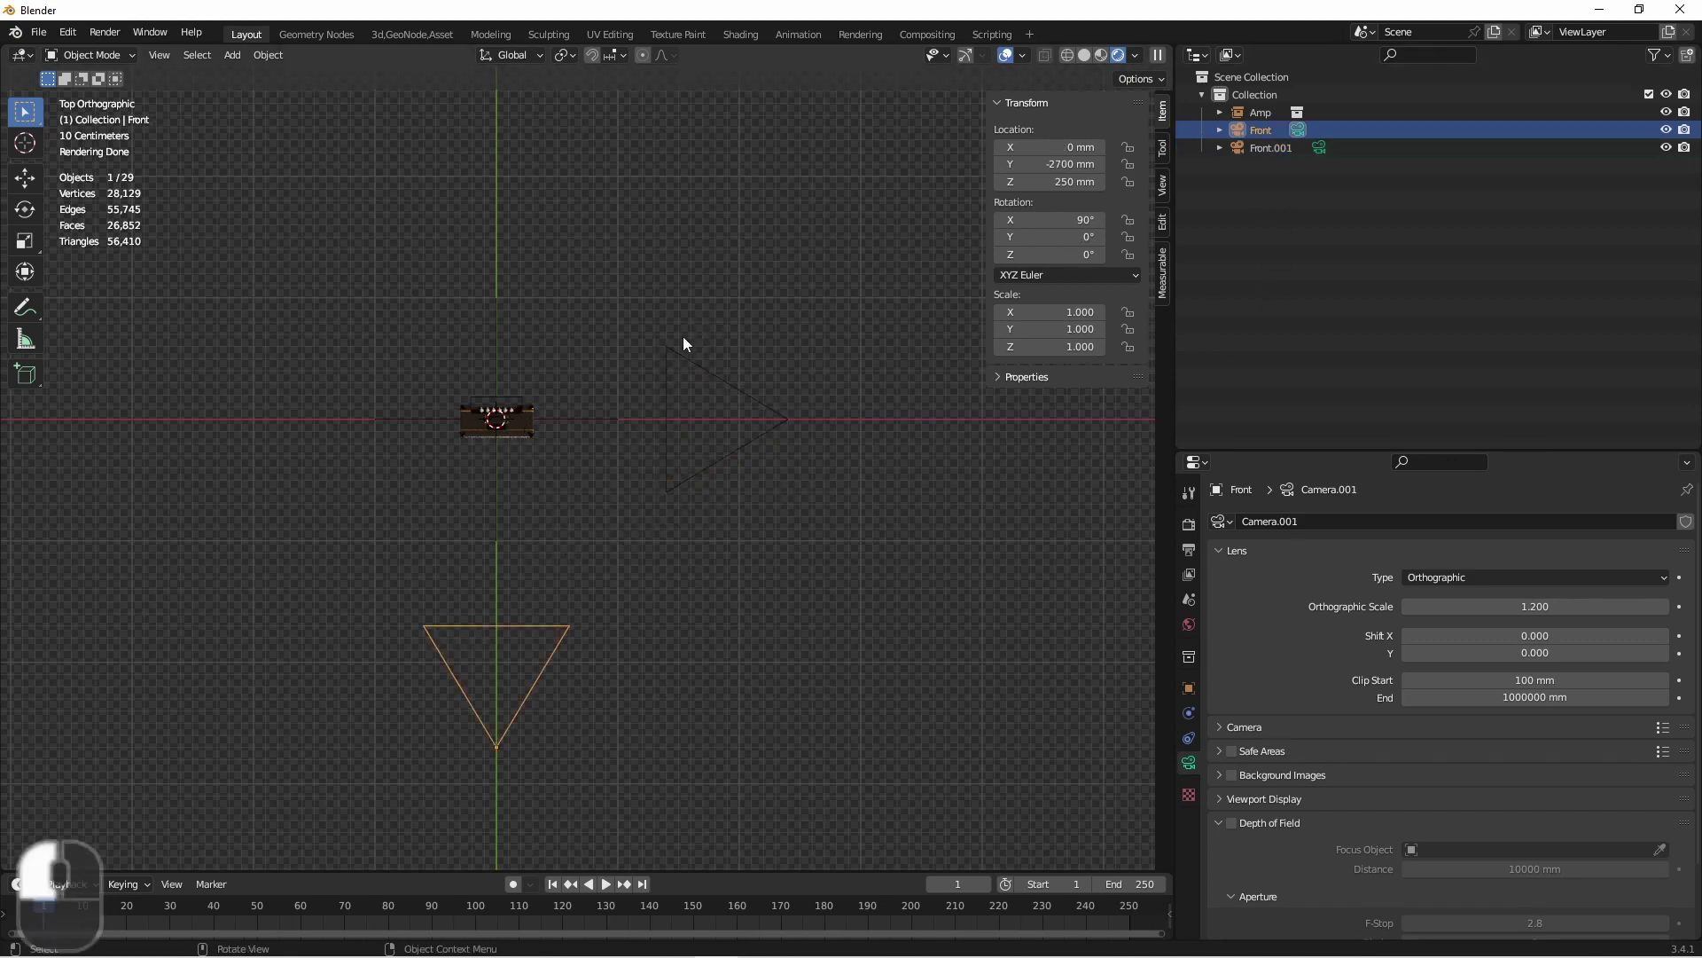
pyautogui.press('`')
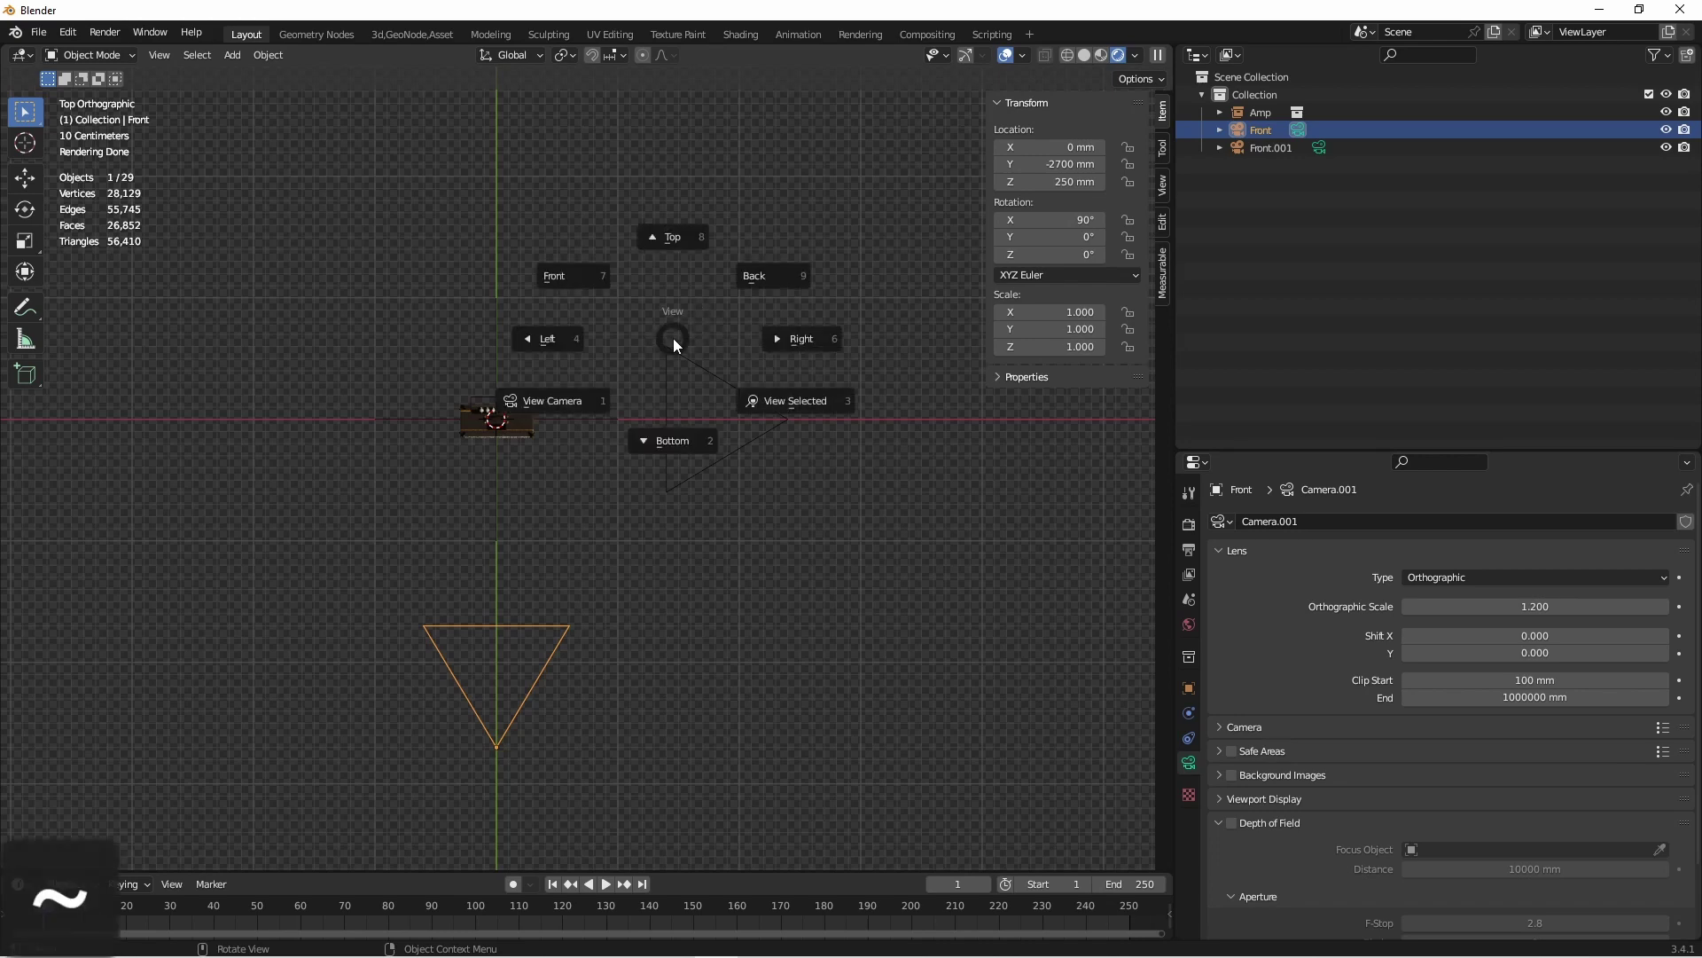
pyautogui.click(578, 404)
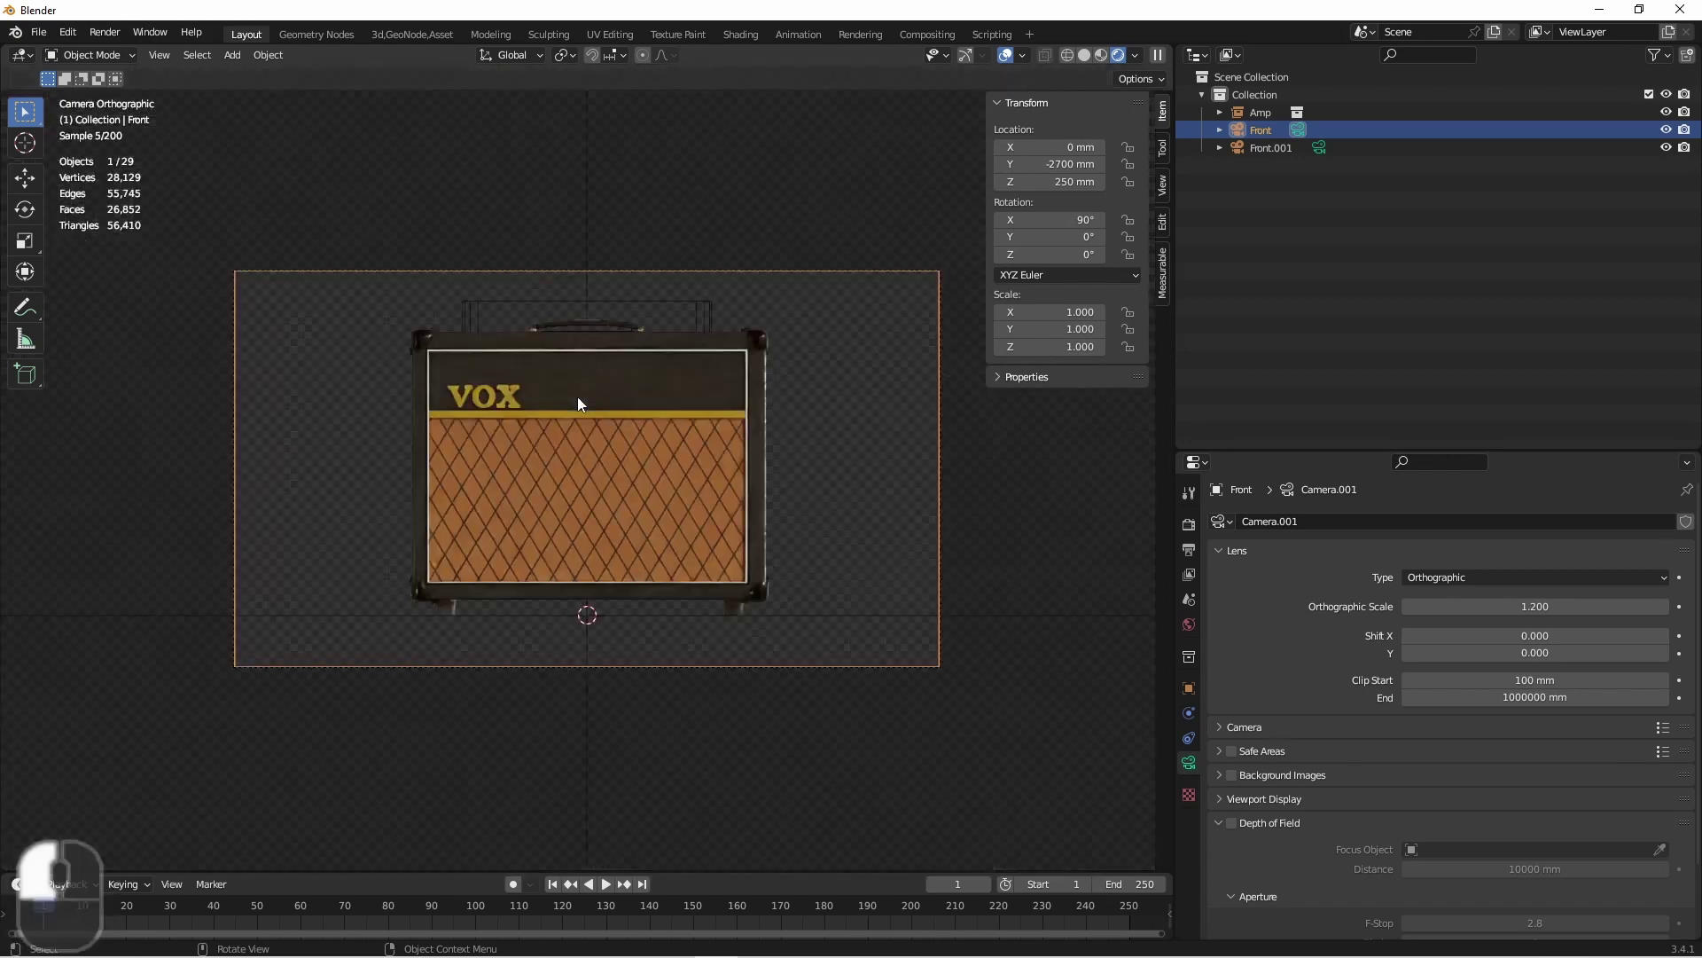
pyautogui.click(1321, 148)
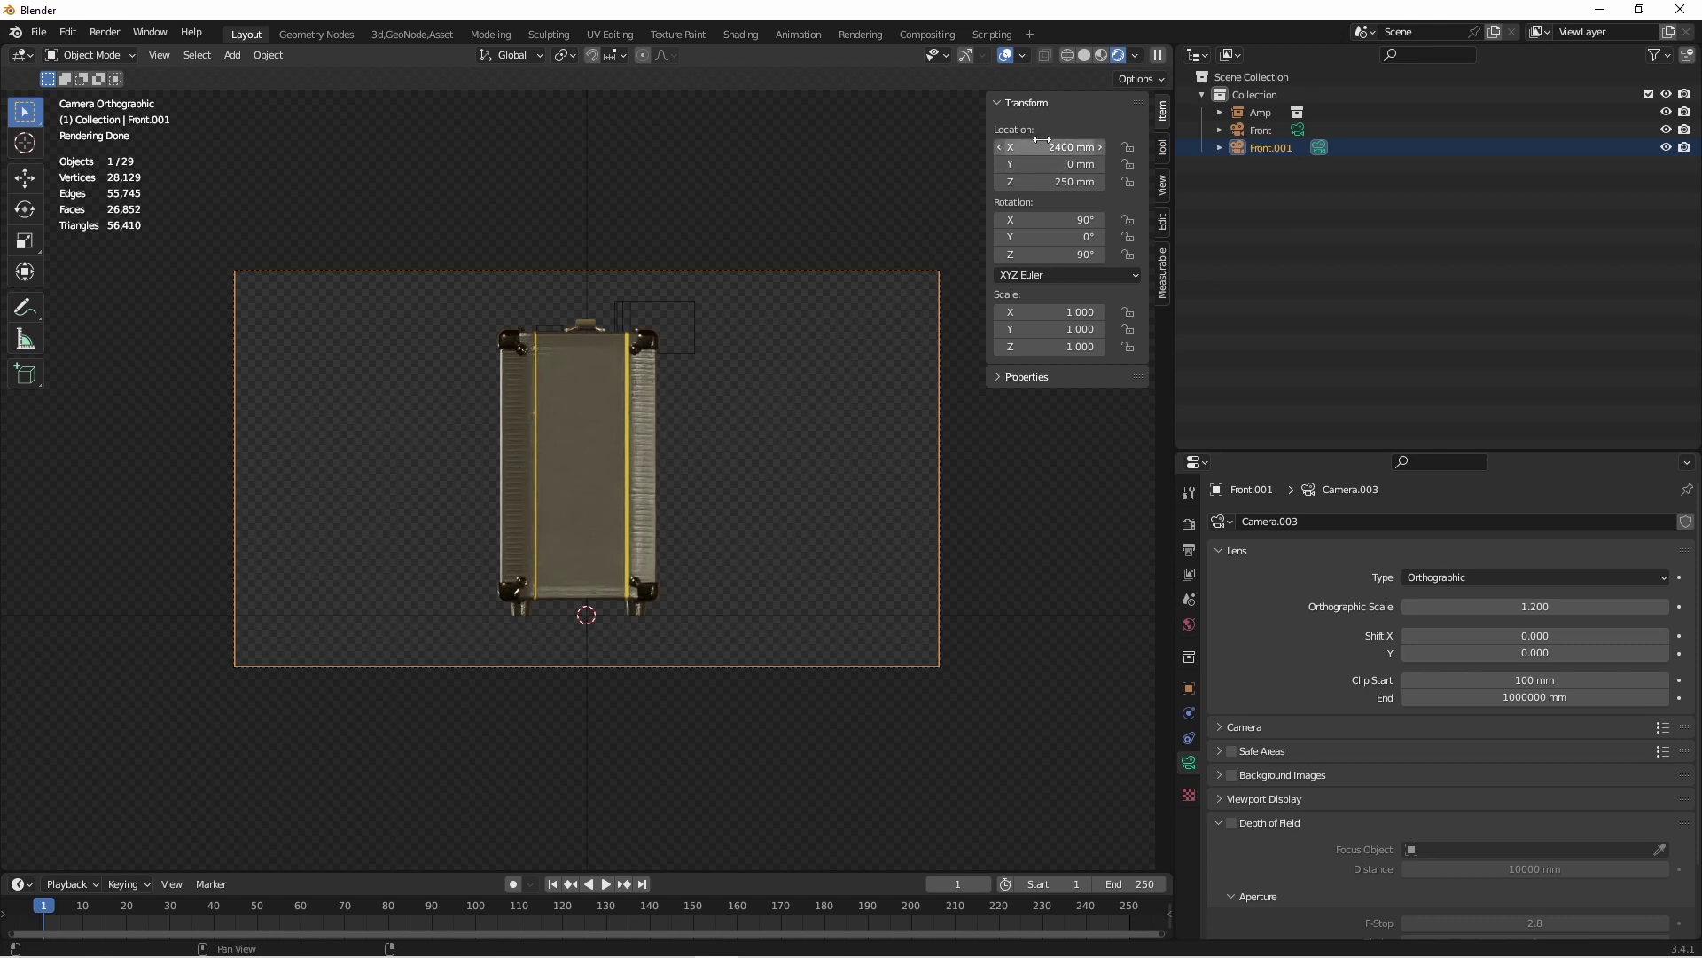
# - Set the side camera's X location to 2500 mm
pyautogui.moveTo(1035, 141); pyautogui.dragTo(1123, 141)
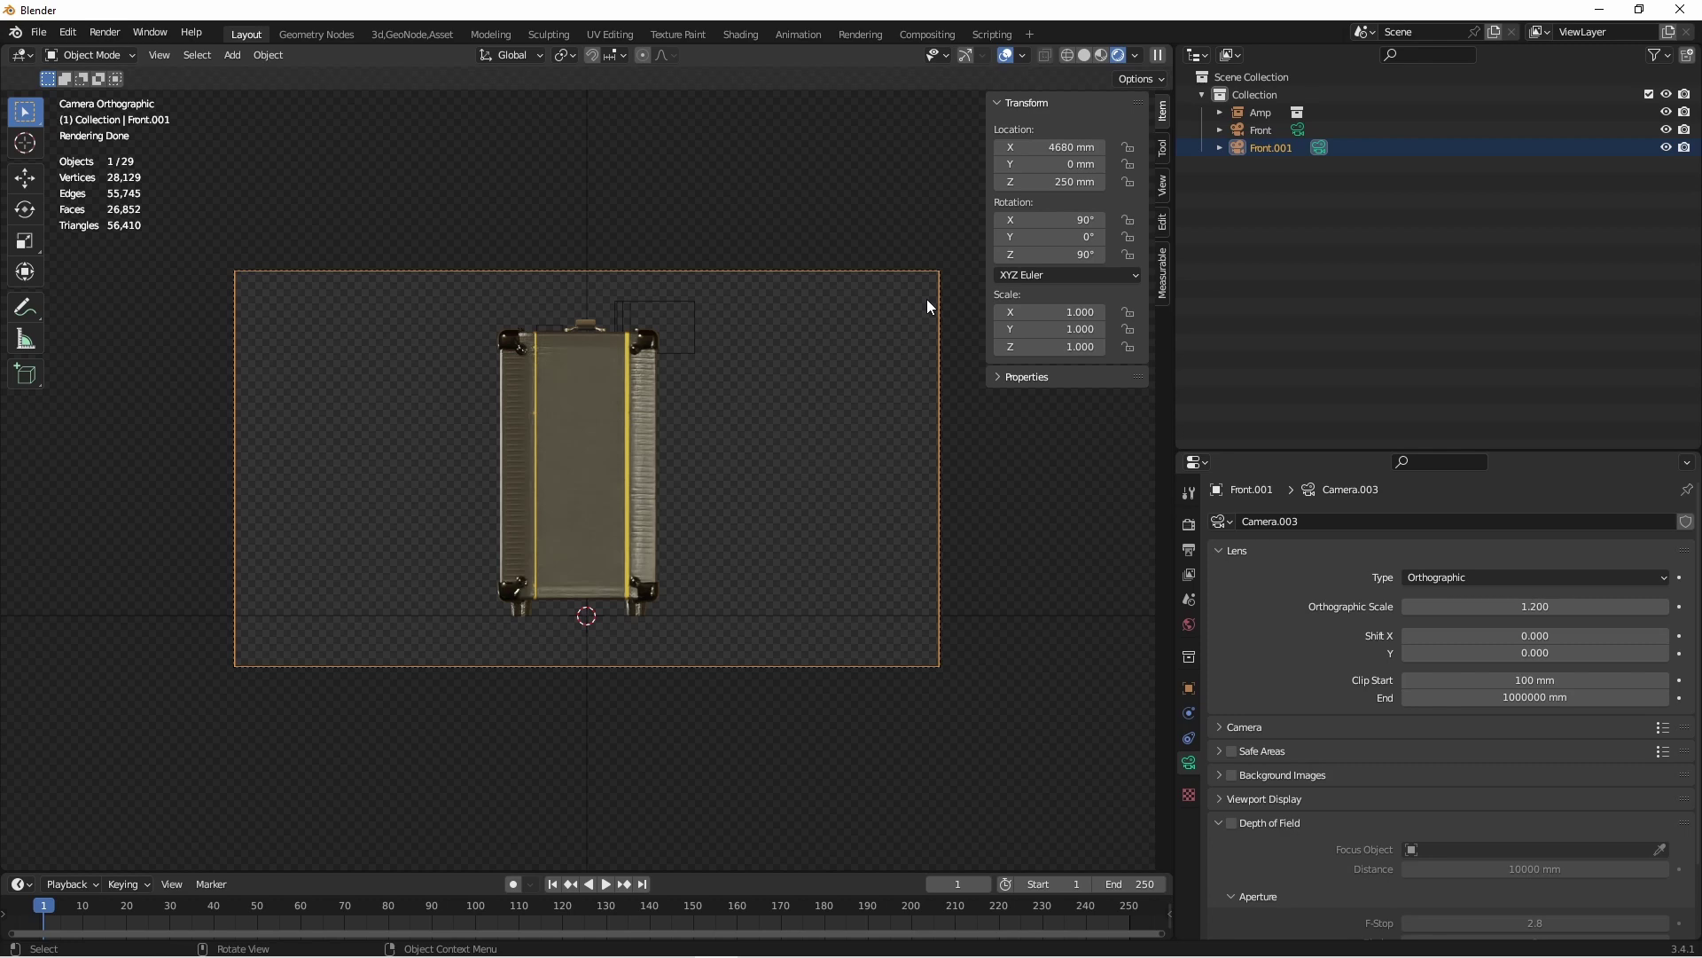
pyautogui.doubleClick(1055, 146)
pyautogui.write('2500')
pyautogui.press('Return')
# - In the right side view, duplicate the Front camera above the amp at X 0, Y 0, Z 2500 mm, rotated to point straight down
pyautogui.press('KP_1')
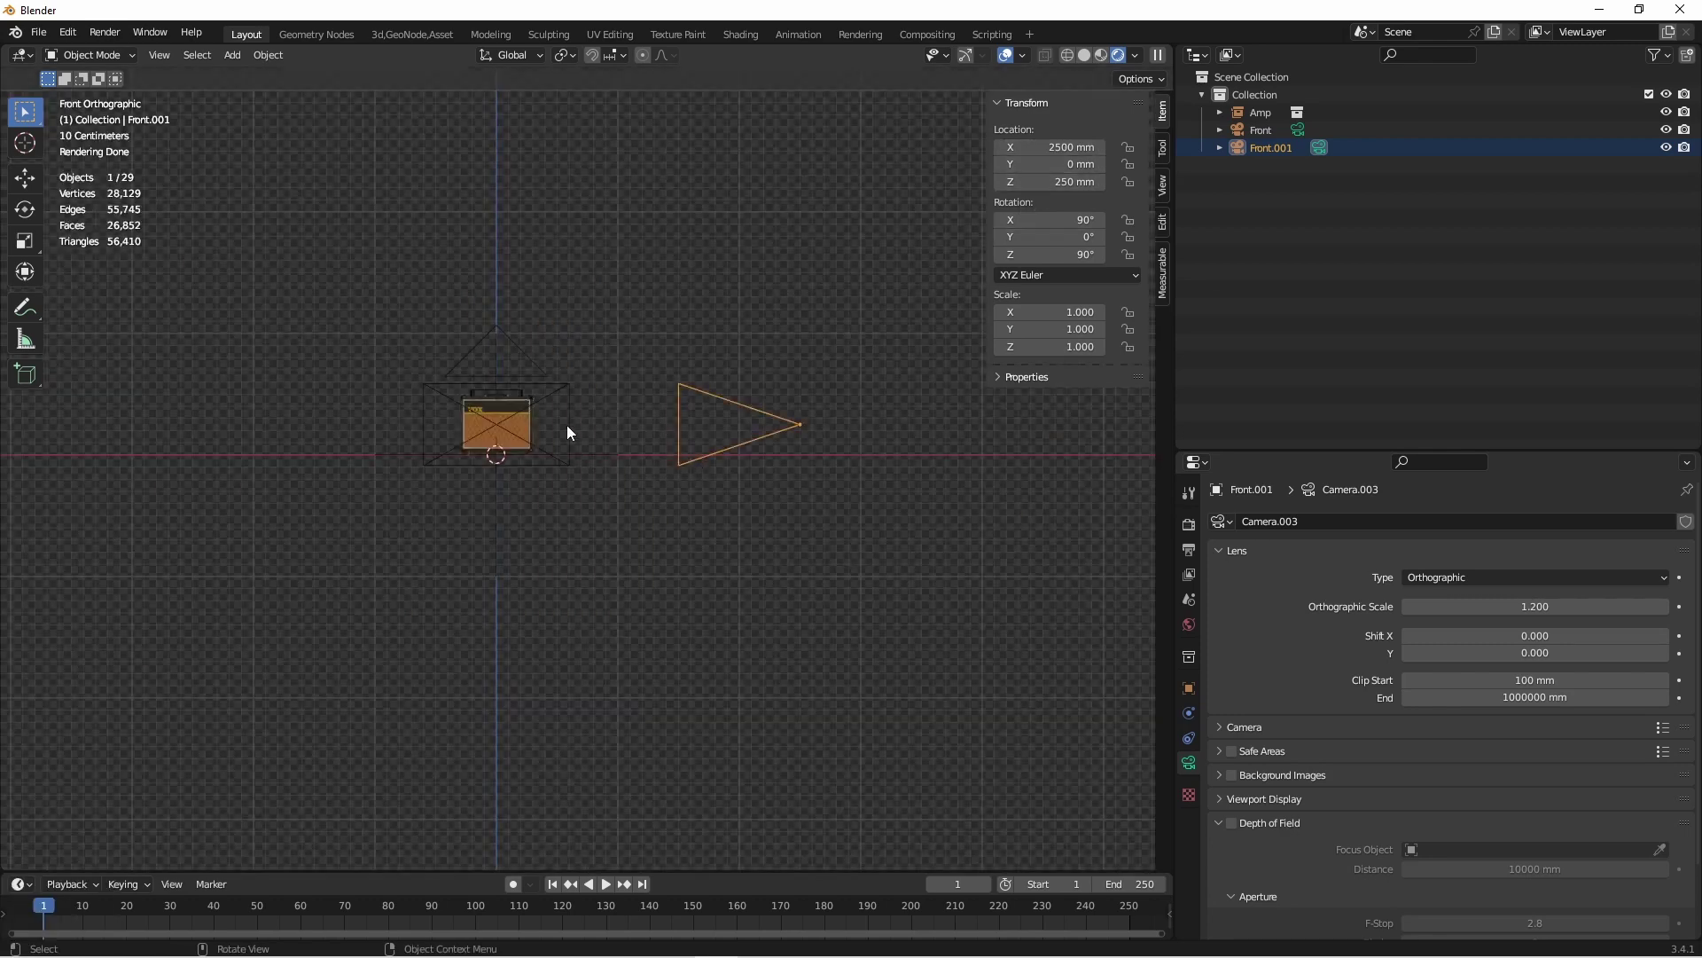
pyautogui.click(540, 384)
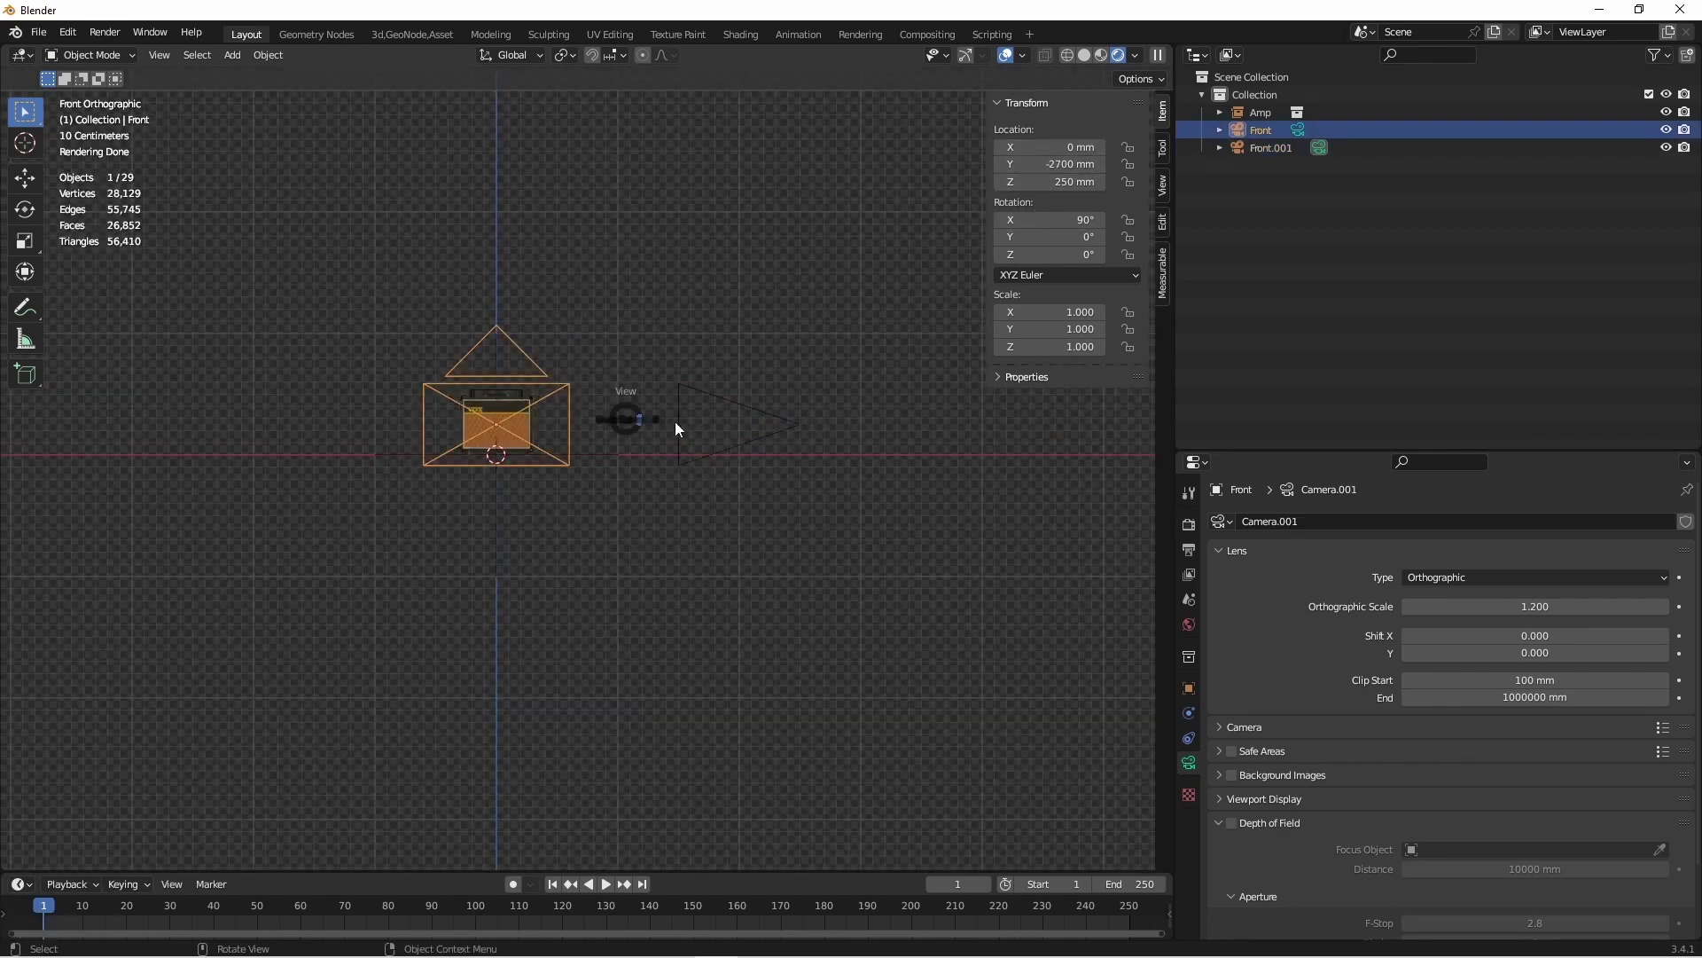
pyautogui.press('`')
pyautogui.keyDown('shift'); pyautogui.moveTo(444, 440); pyautogui.dragTo(408, 580, button='middle'); pyautogui.keyUp('shift')
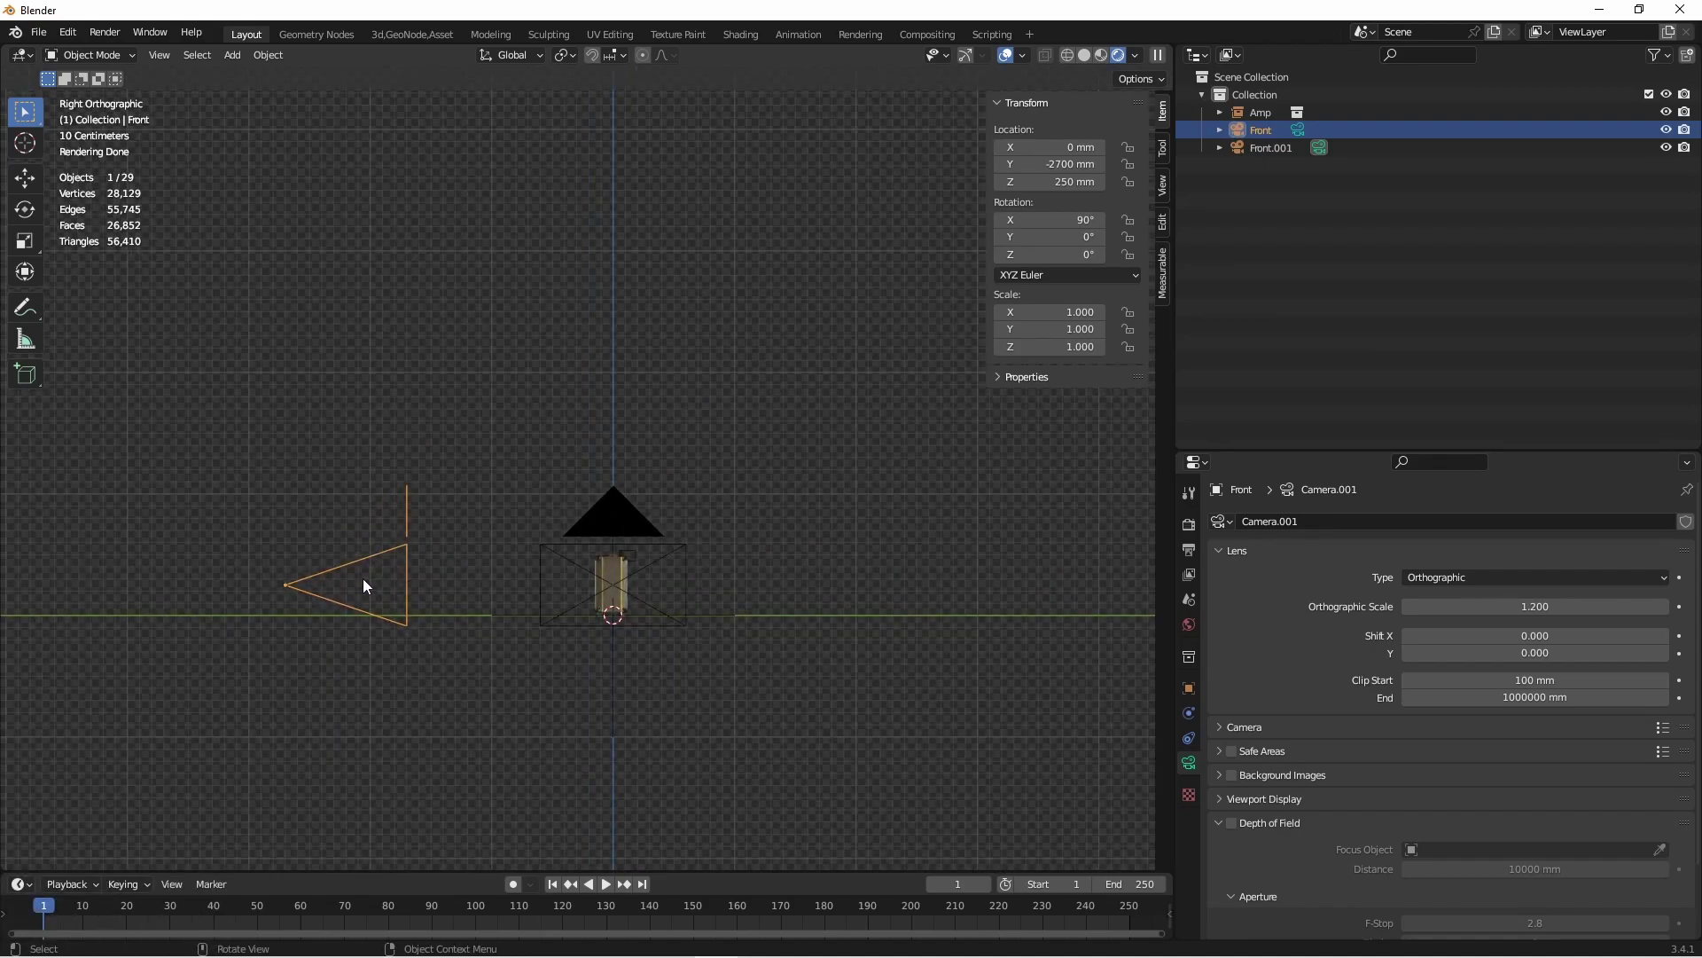
pyautogui.hotkey('shift', 'd')
pyautogui.press('r')
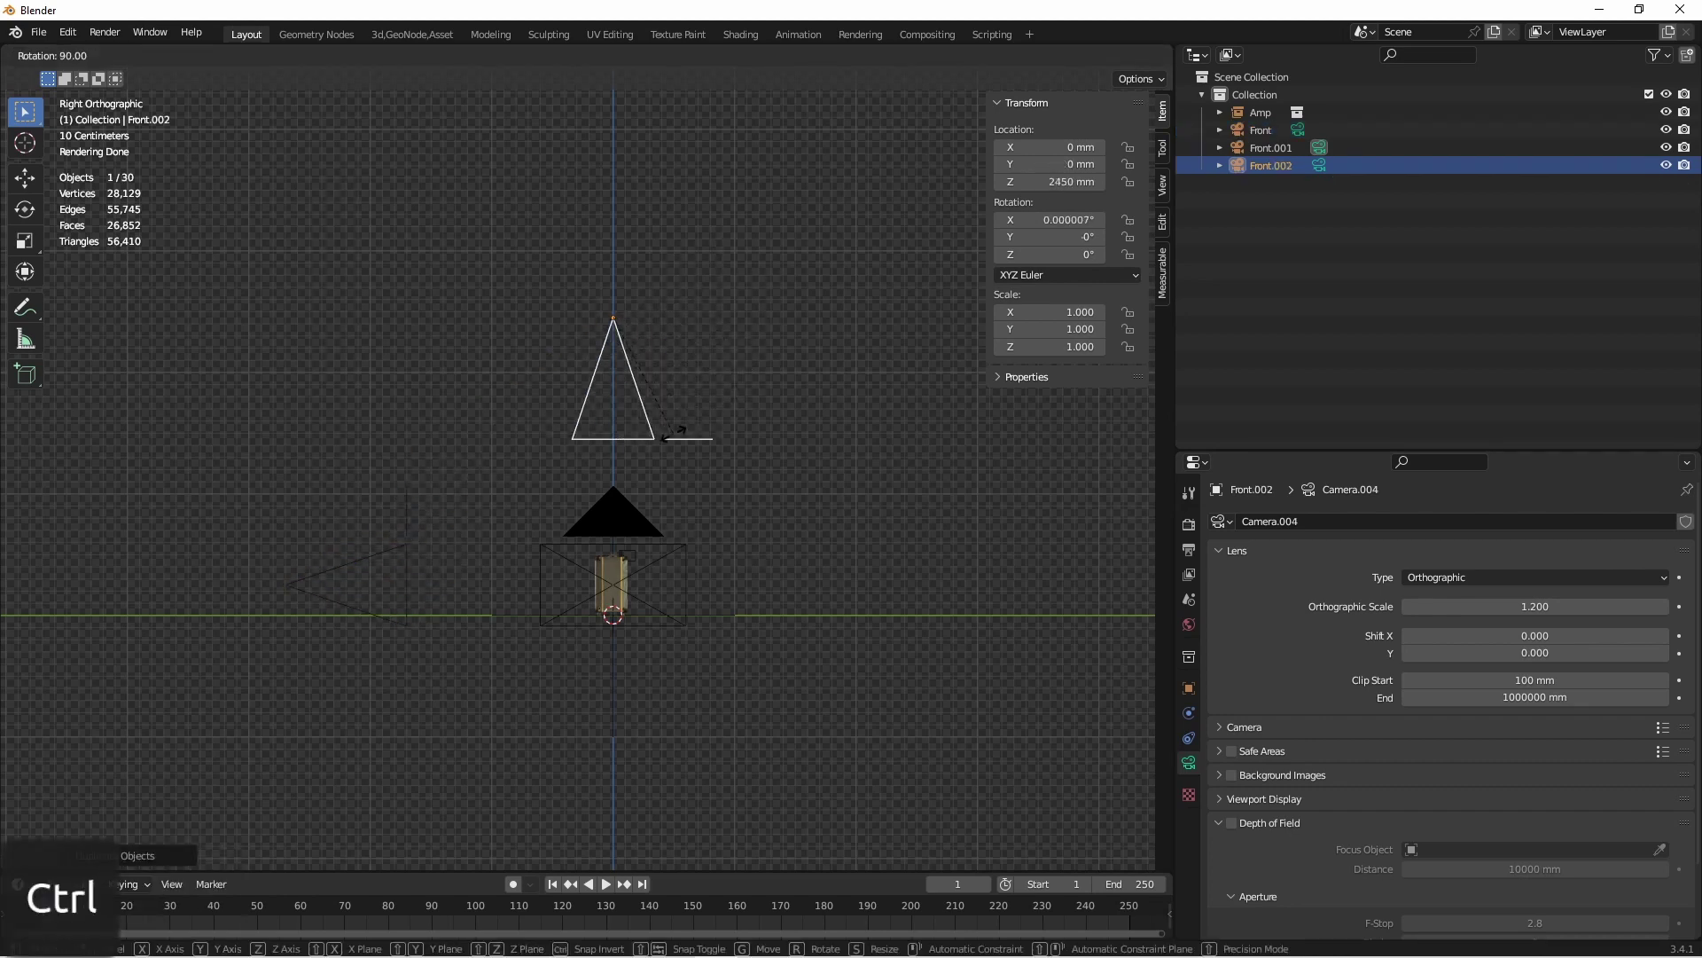
pyautogui.click(674, 431)
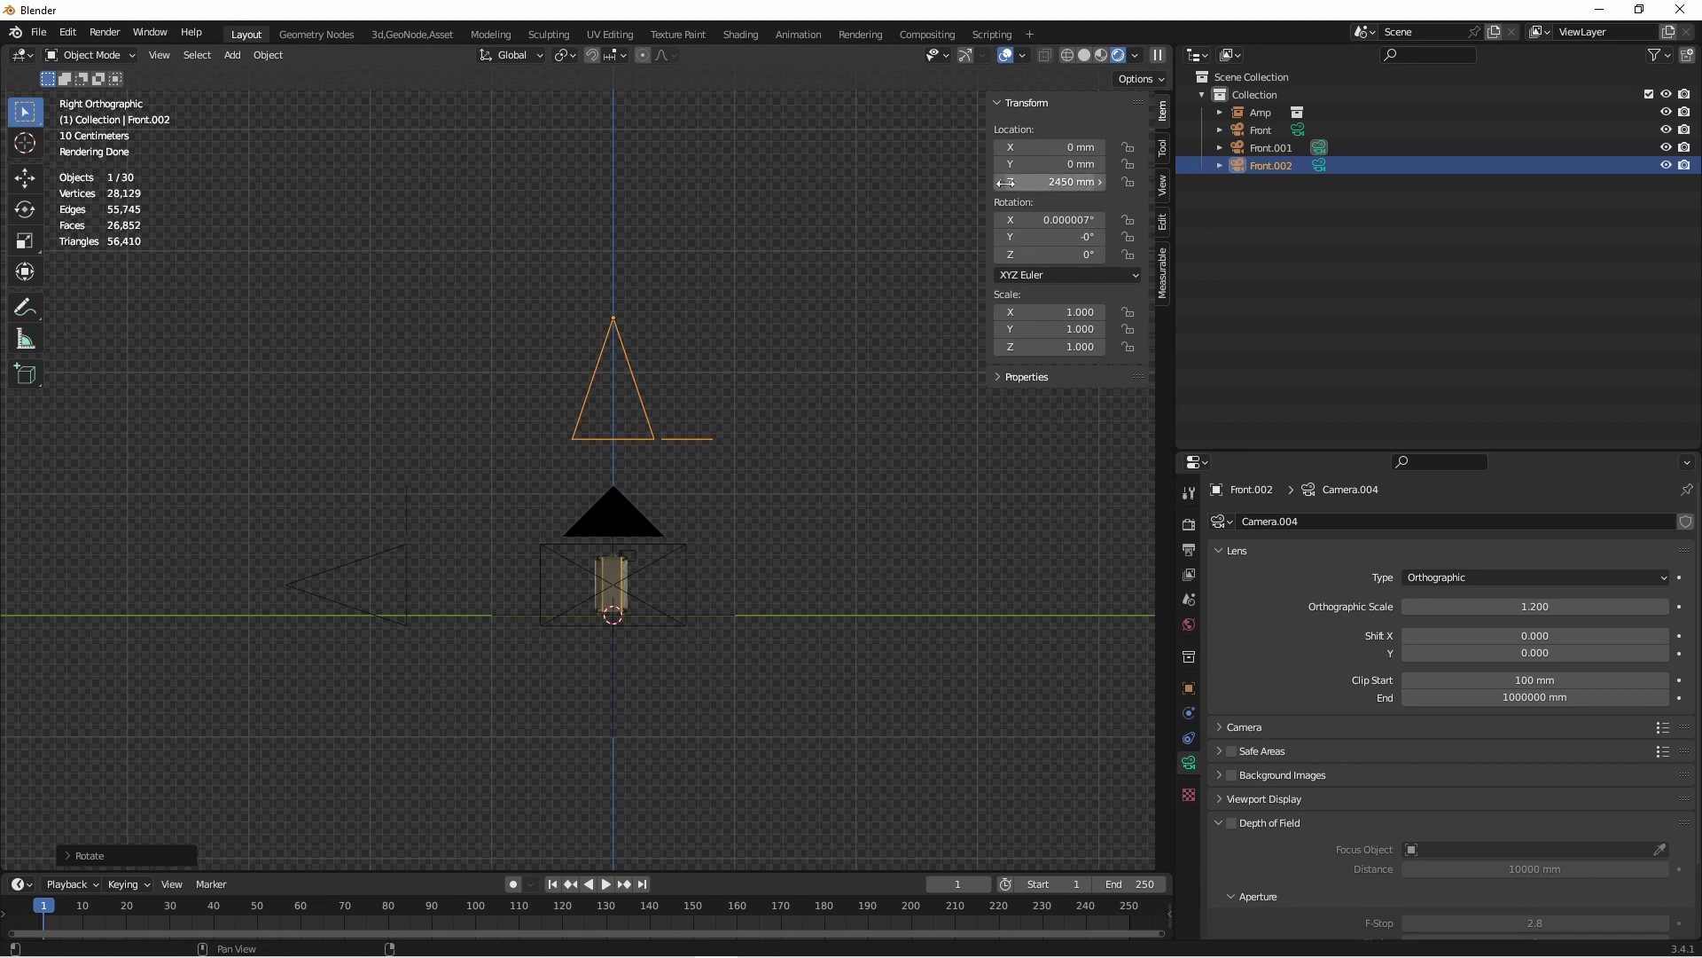
pyautogui.moveTo(1055, 180); pyautogui.dragTo(1068, 180)
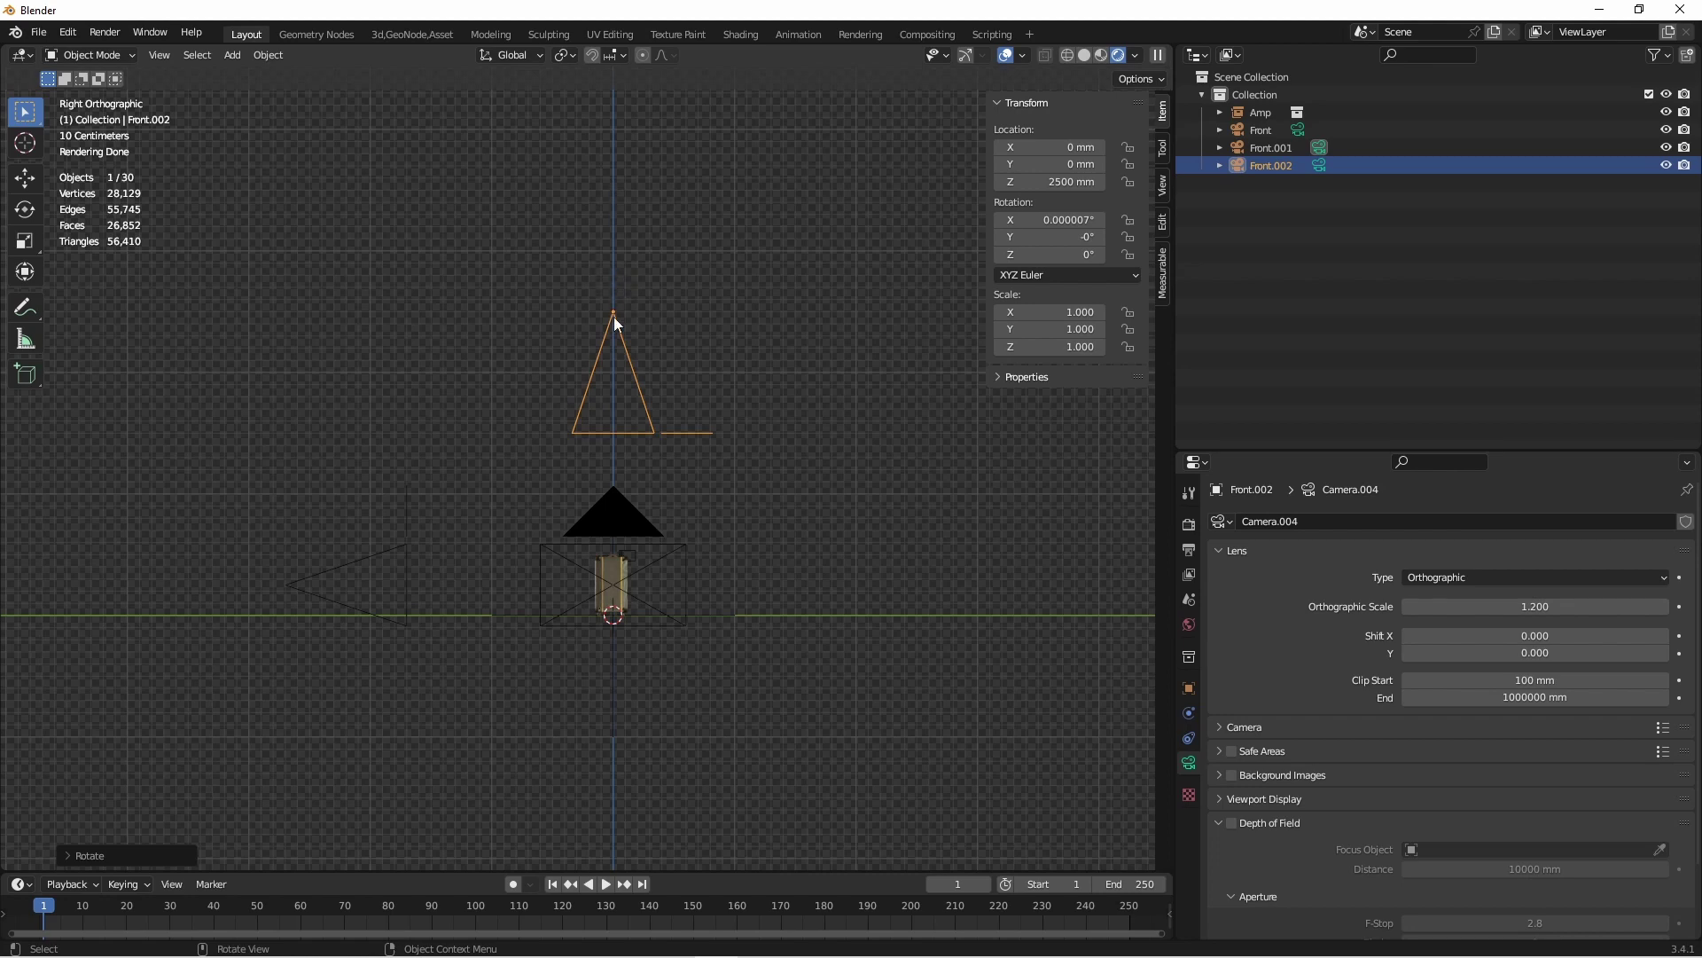
# - Move the cameras farther from the amp: overhead to Z about 5023 mm, Front to Y about -5442 mm, side to X about 5751 mm
pyautogui.scroll(-1, 615, 457)
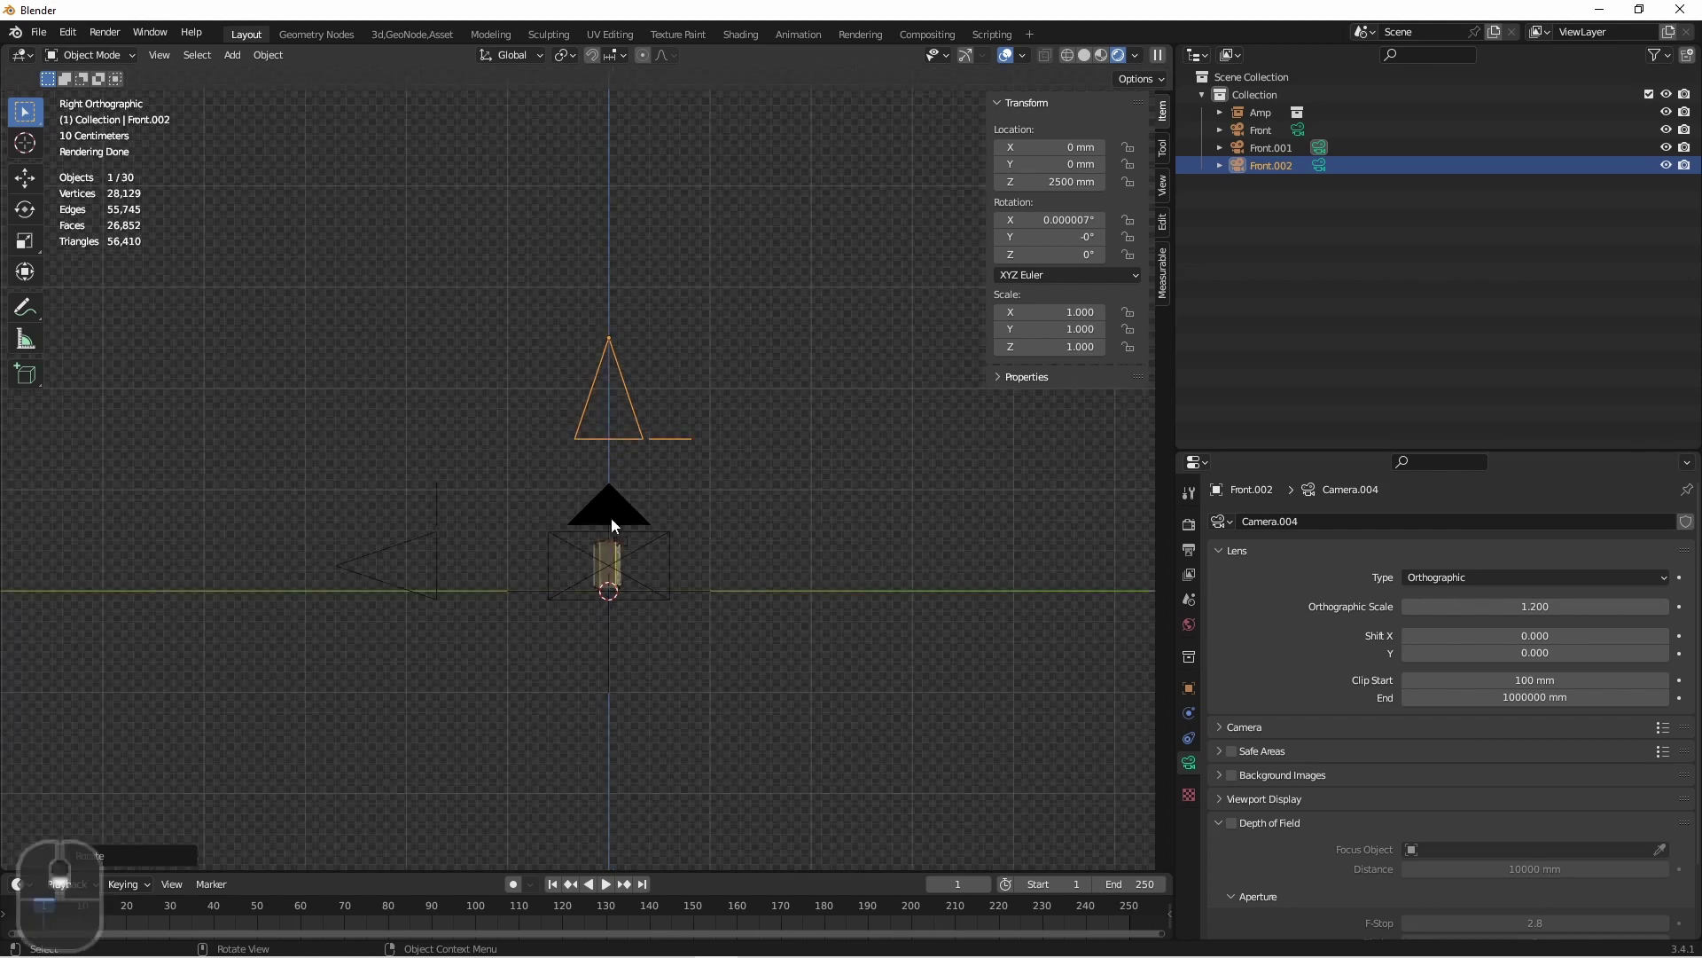
pyautogui.moveTo(610, 518); pyautogui.dragTo(628, 263)
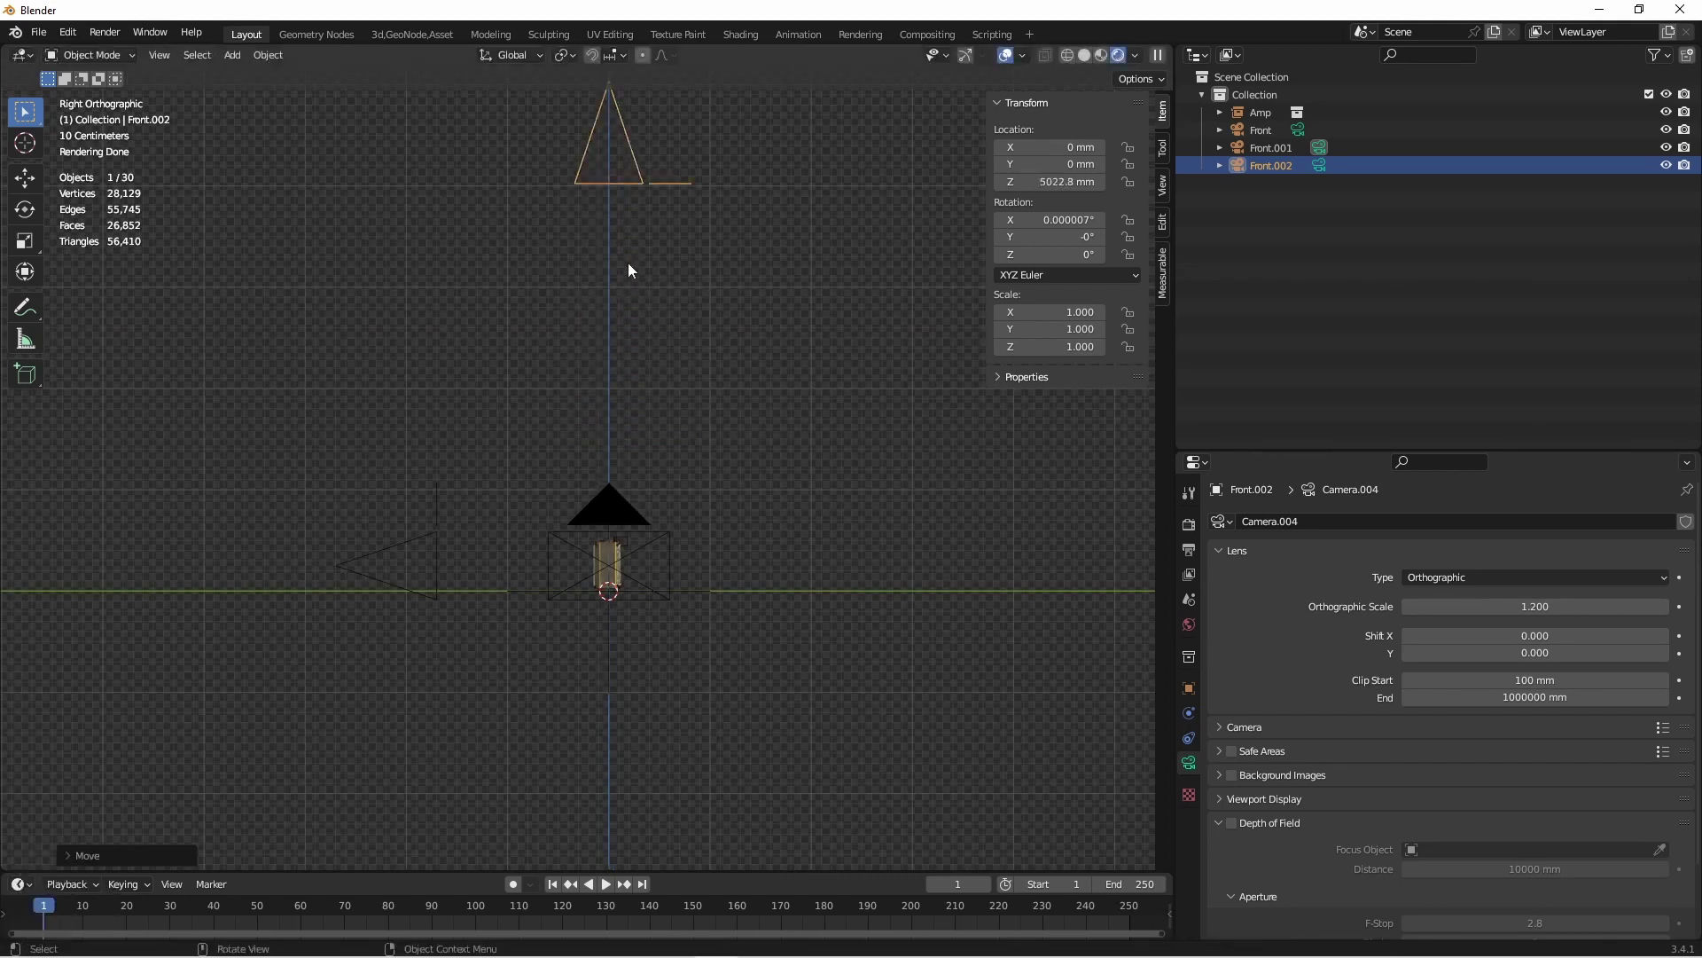
pyautogui.click(411, 552)
pyautogui.press('g')
pyautogui.click(321, 546)
pyautogui.moveTo(321, 546); pyautogui.dragTo(808, 625, button='middle')
pyautogui.click(671, 525)
# - Check the Front camera's view, then make the side camera active and rename it Side
pyautogui.click(1298, 130)
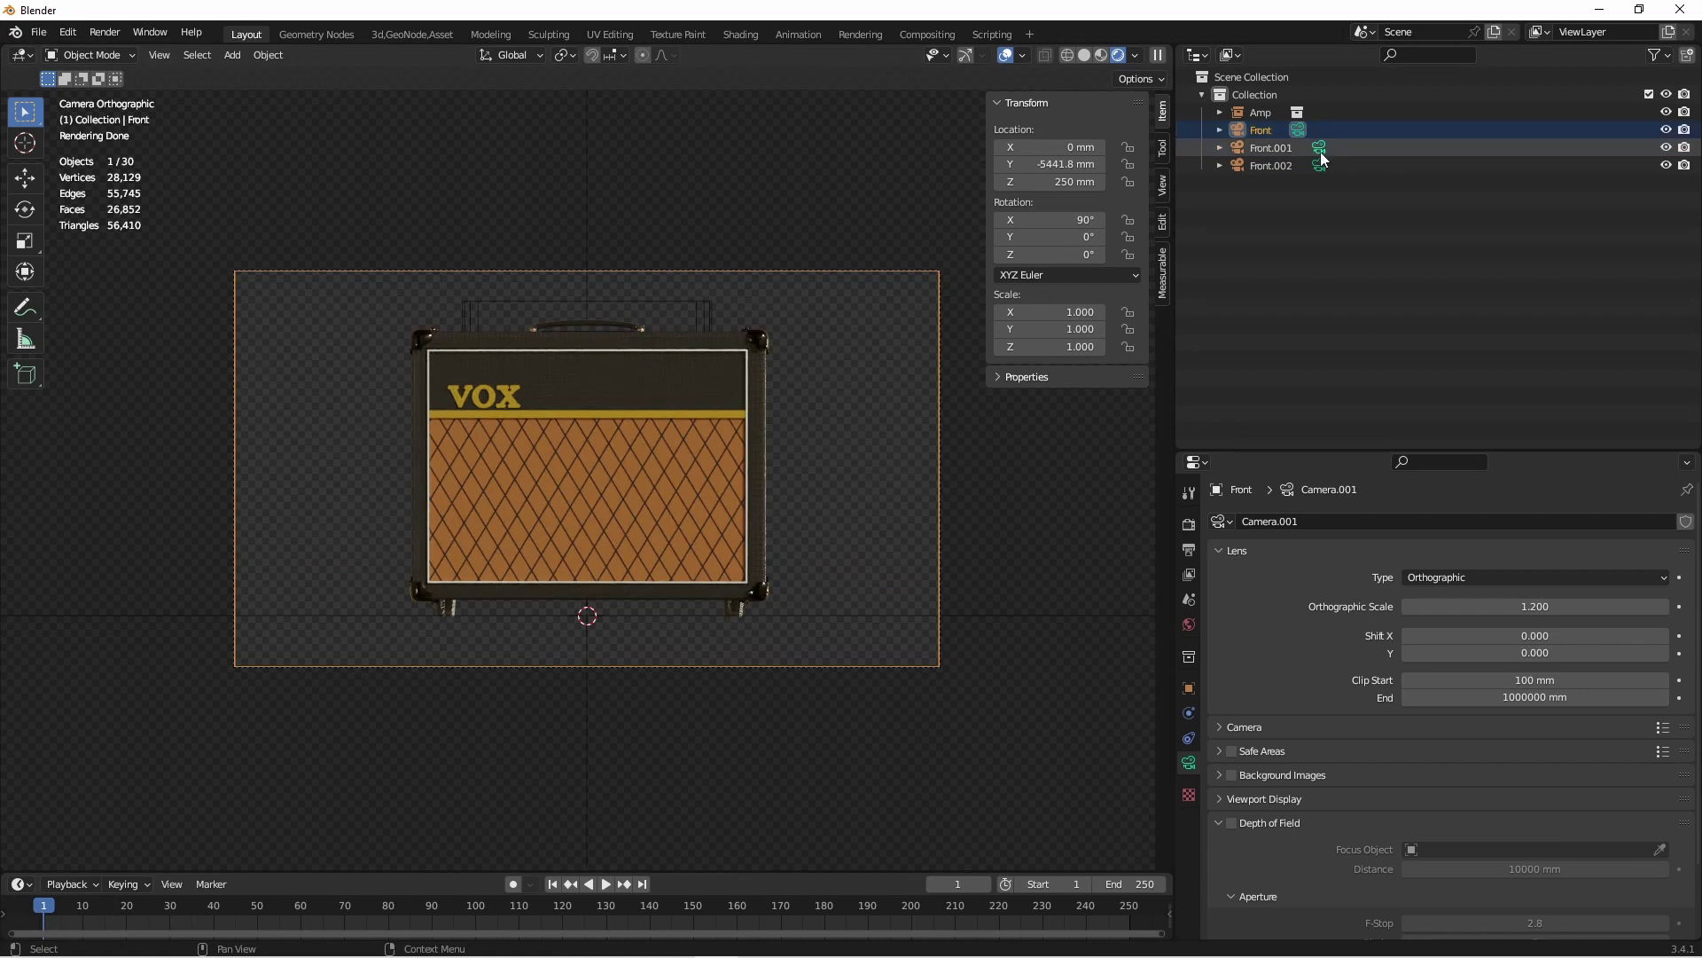
pyautogui.click(1320, 148)
pyautogui.doubleClick(1276, 148)
pyautogui.write('Side')
pyautogui.press('Return')
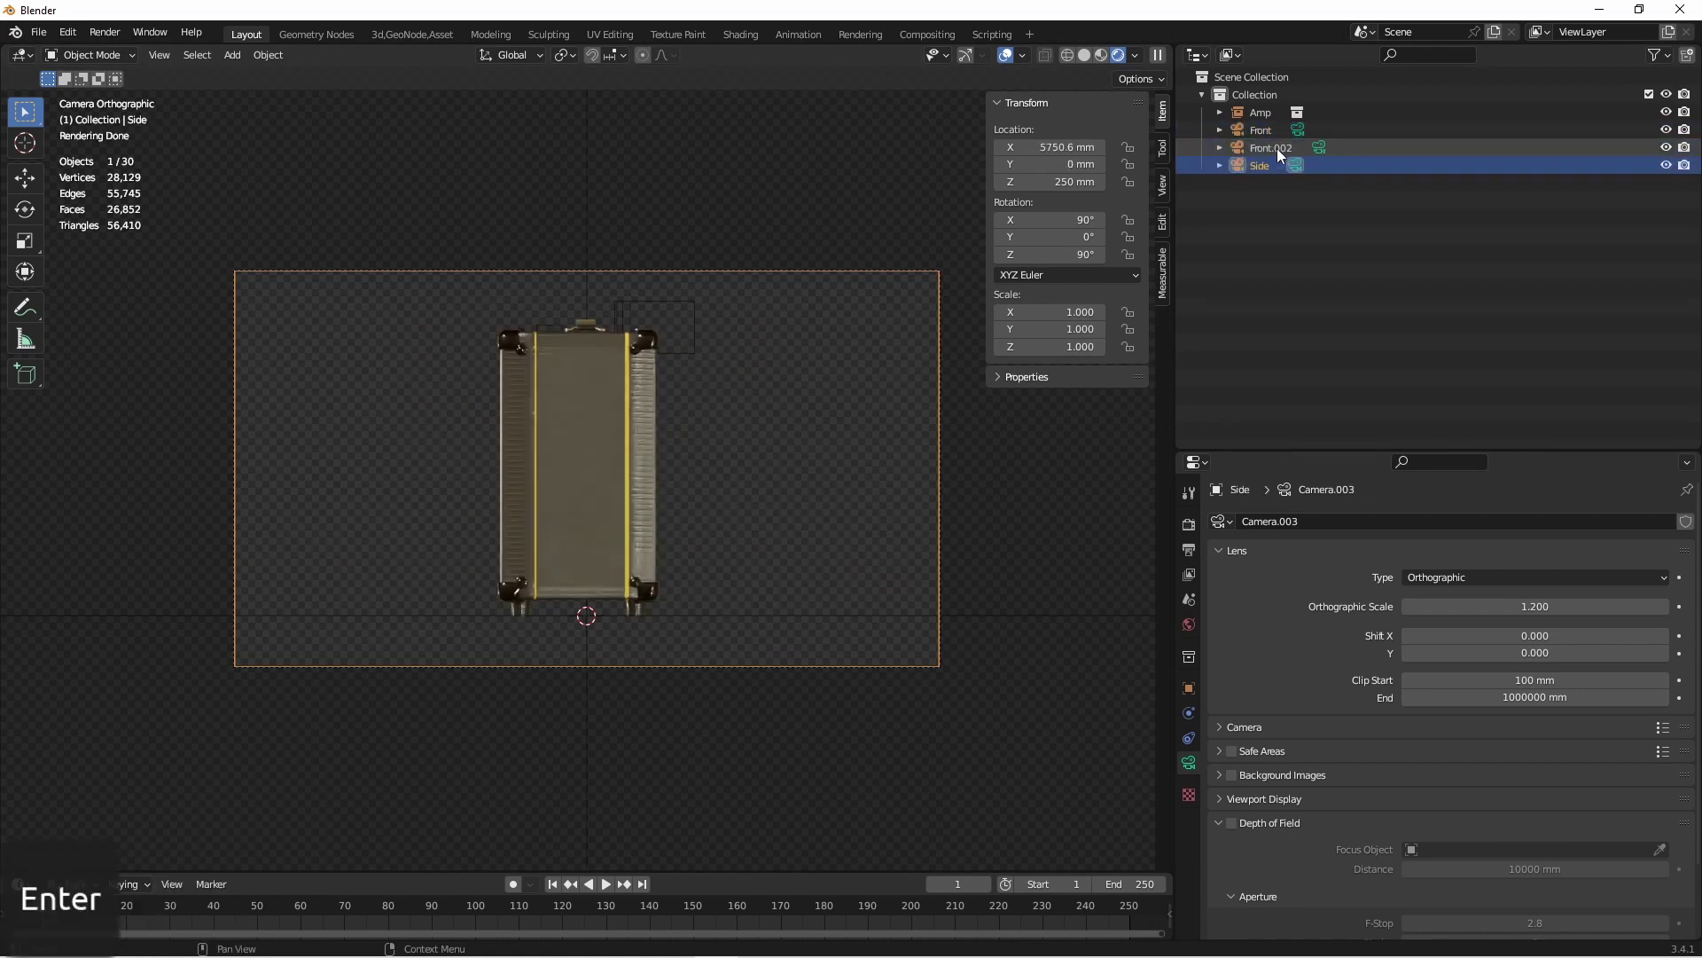
# - Make the overhead camera the active scene camera and rename it Top
pyautogui.click(1320, 147)
pyautogui.click(1270, 151)
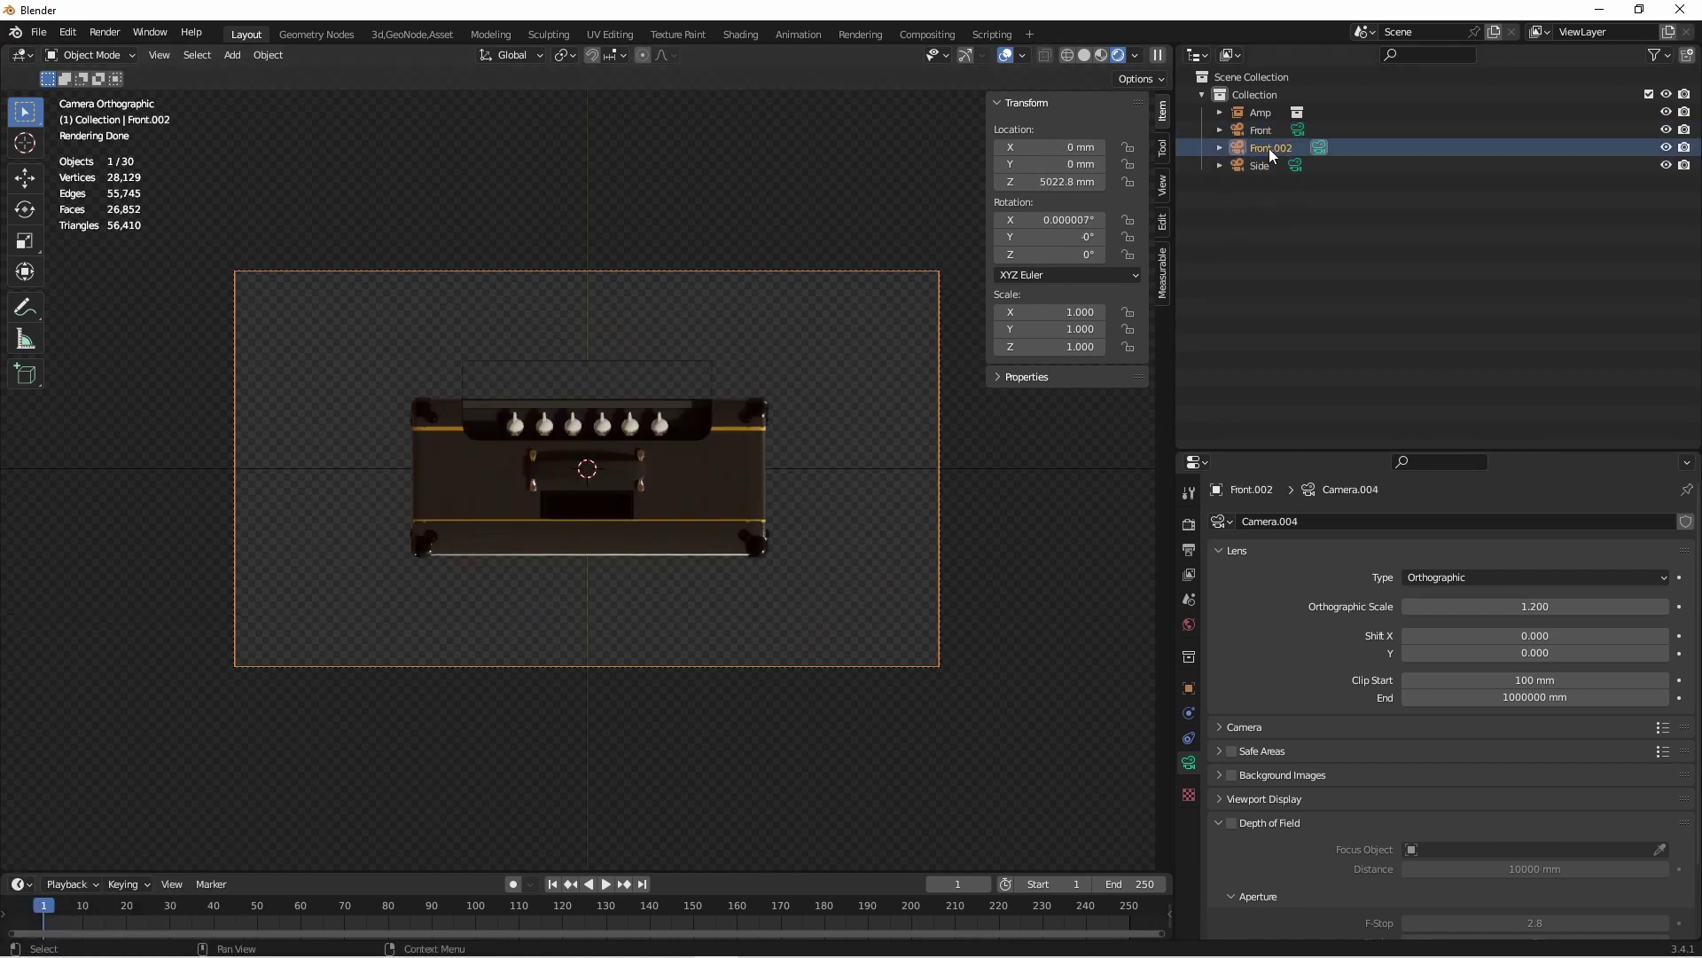
pyautogui.doubleClick(1270, 148)
pyautogui.write('Top')
pyautogui.press('Return')
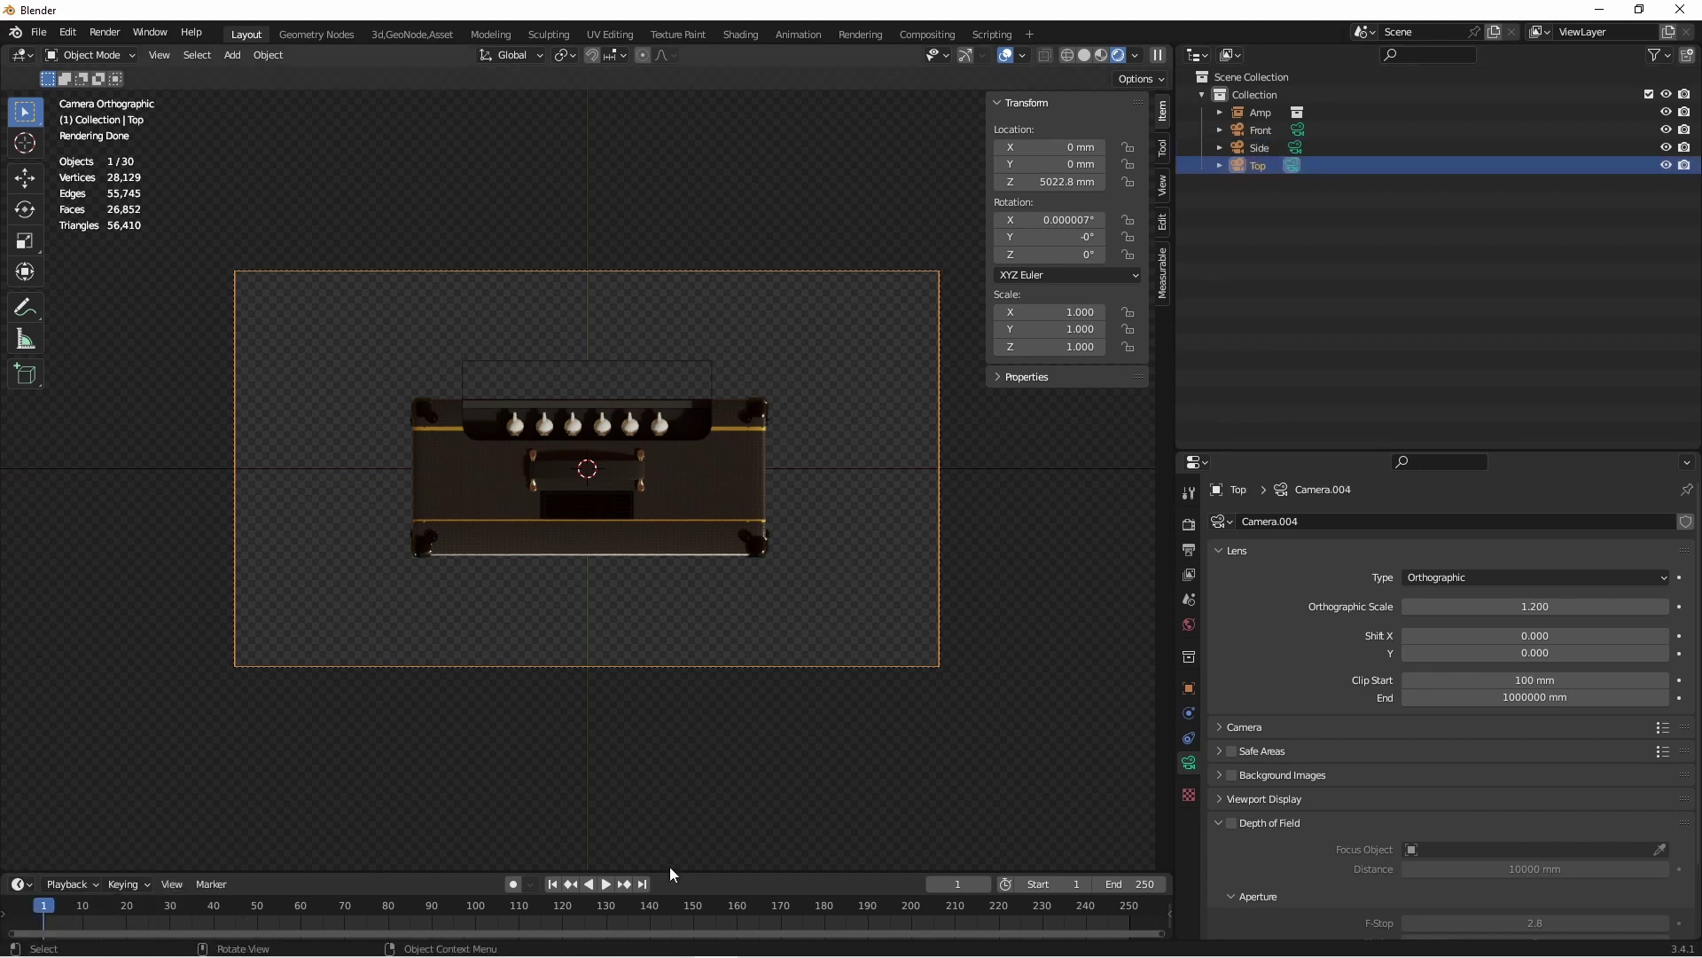
# - Enlarge the timeline, make the Front camera active and bind it to a marker at frame 1
pyautogui.moveTo(670, 867); pyautogui.dragTo(696, 620)
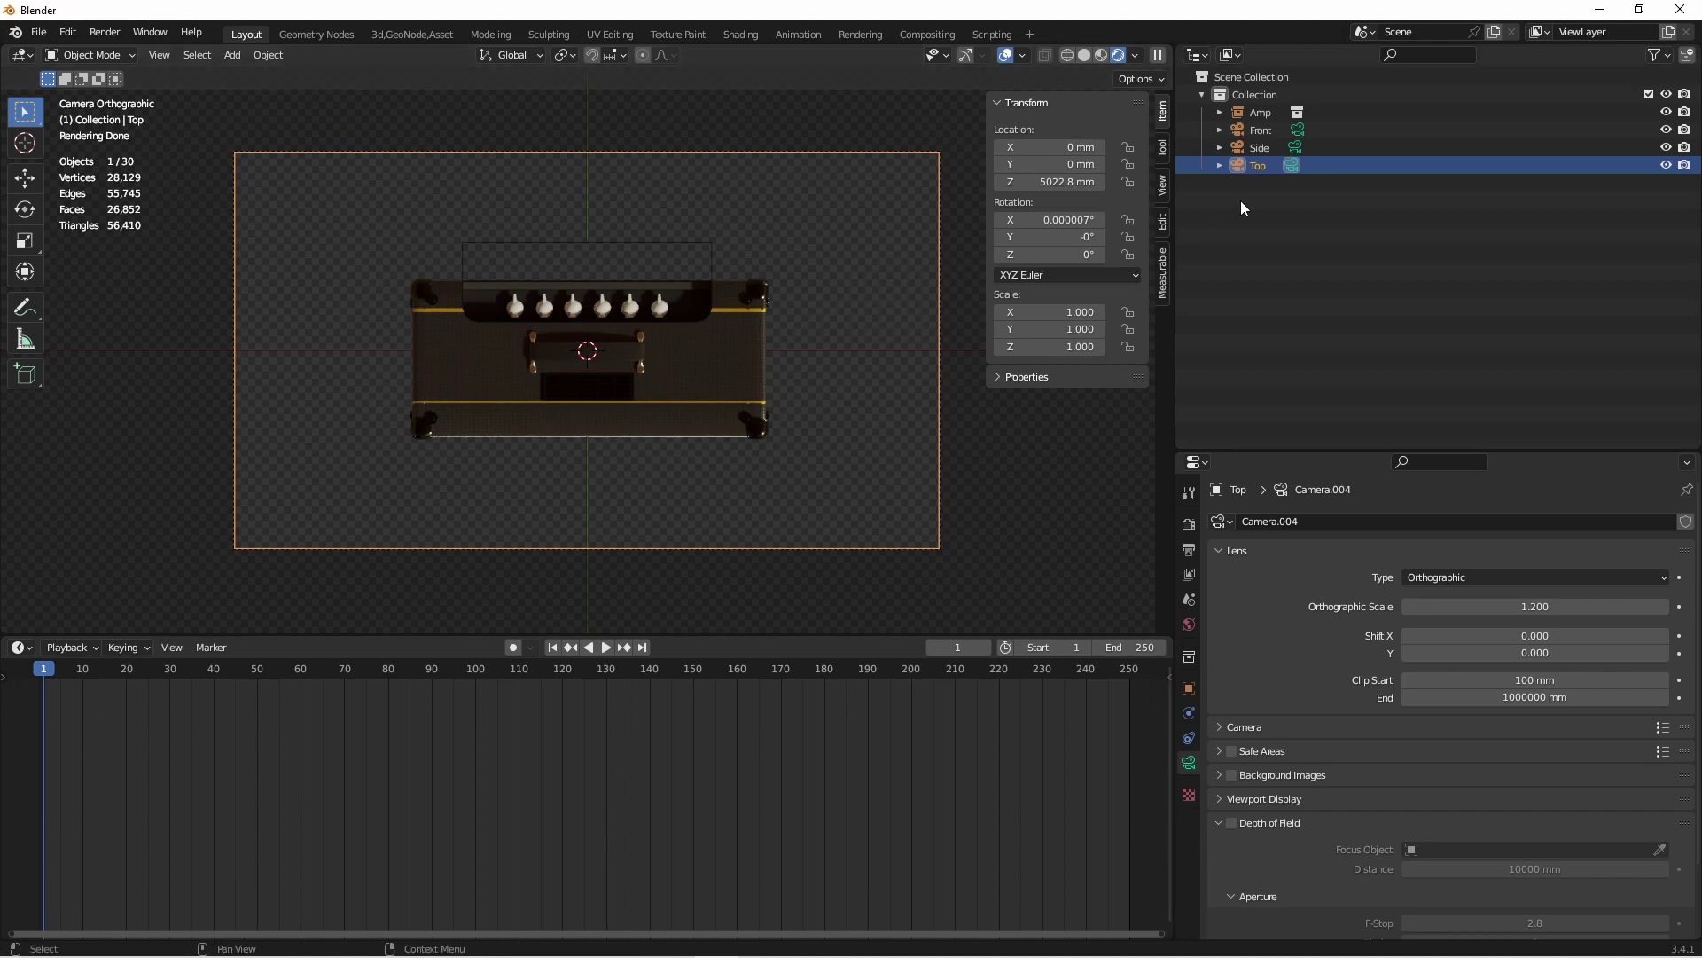
pyautogui.click(1299, 129)
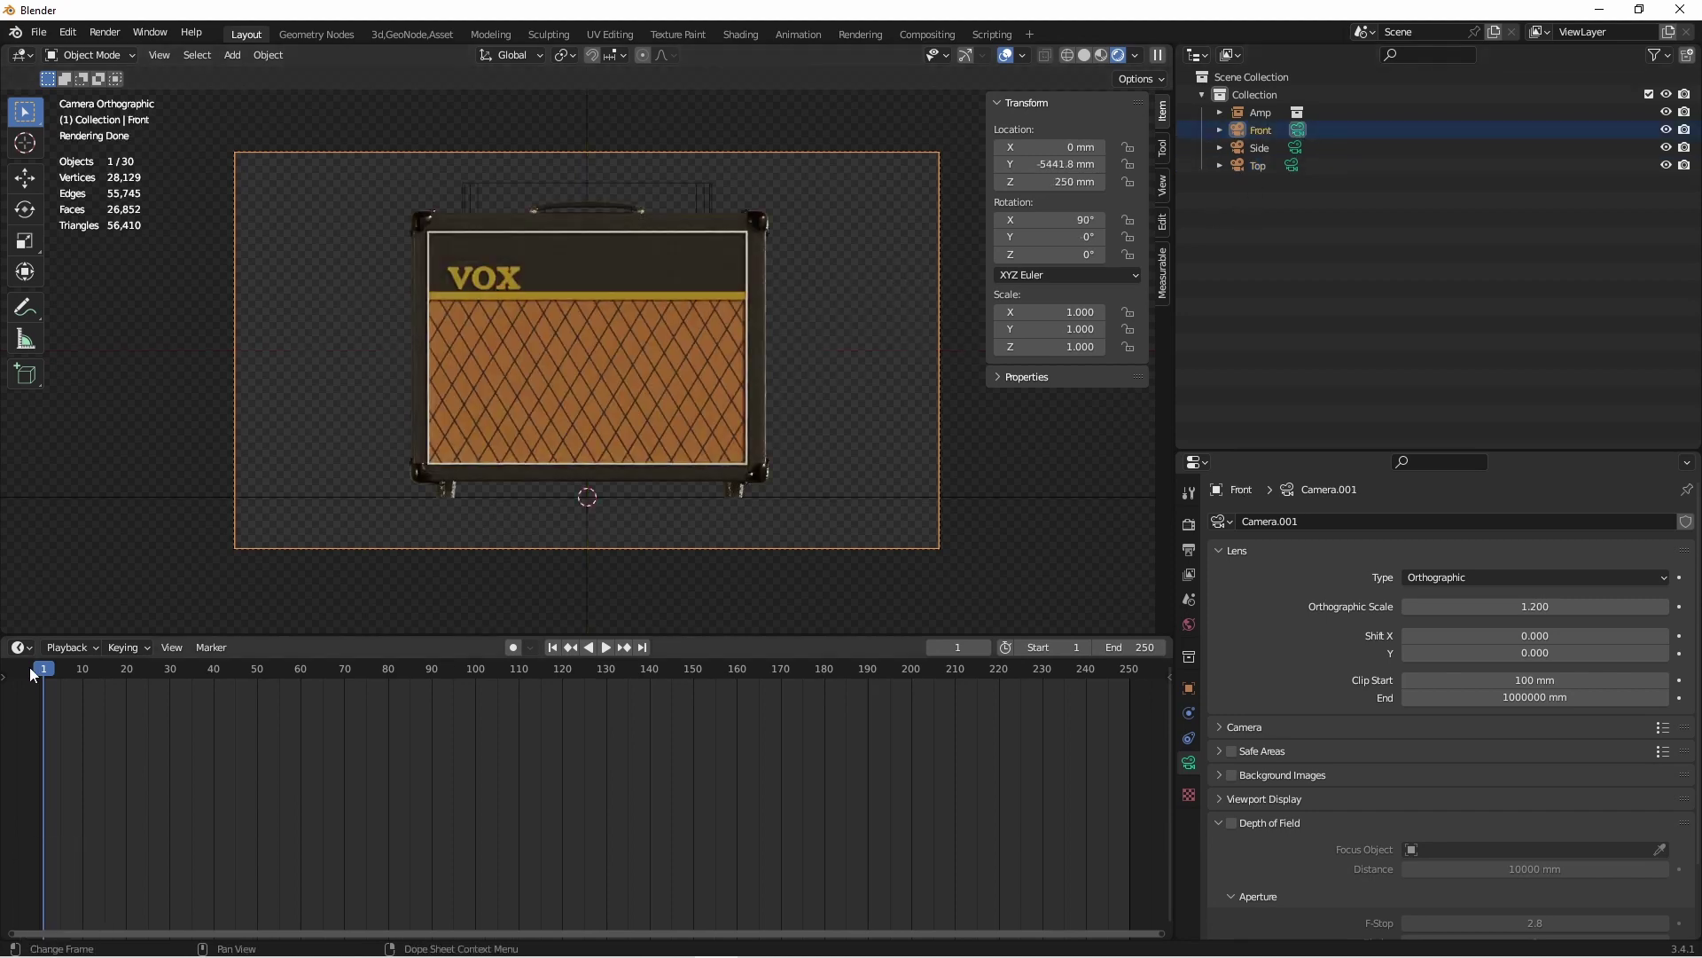
pyautogui.click(197, 652)
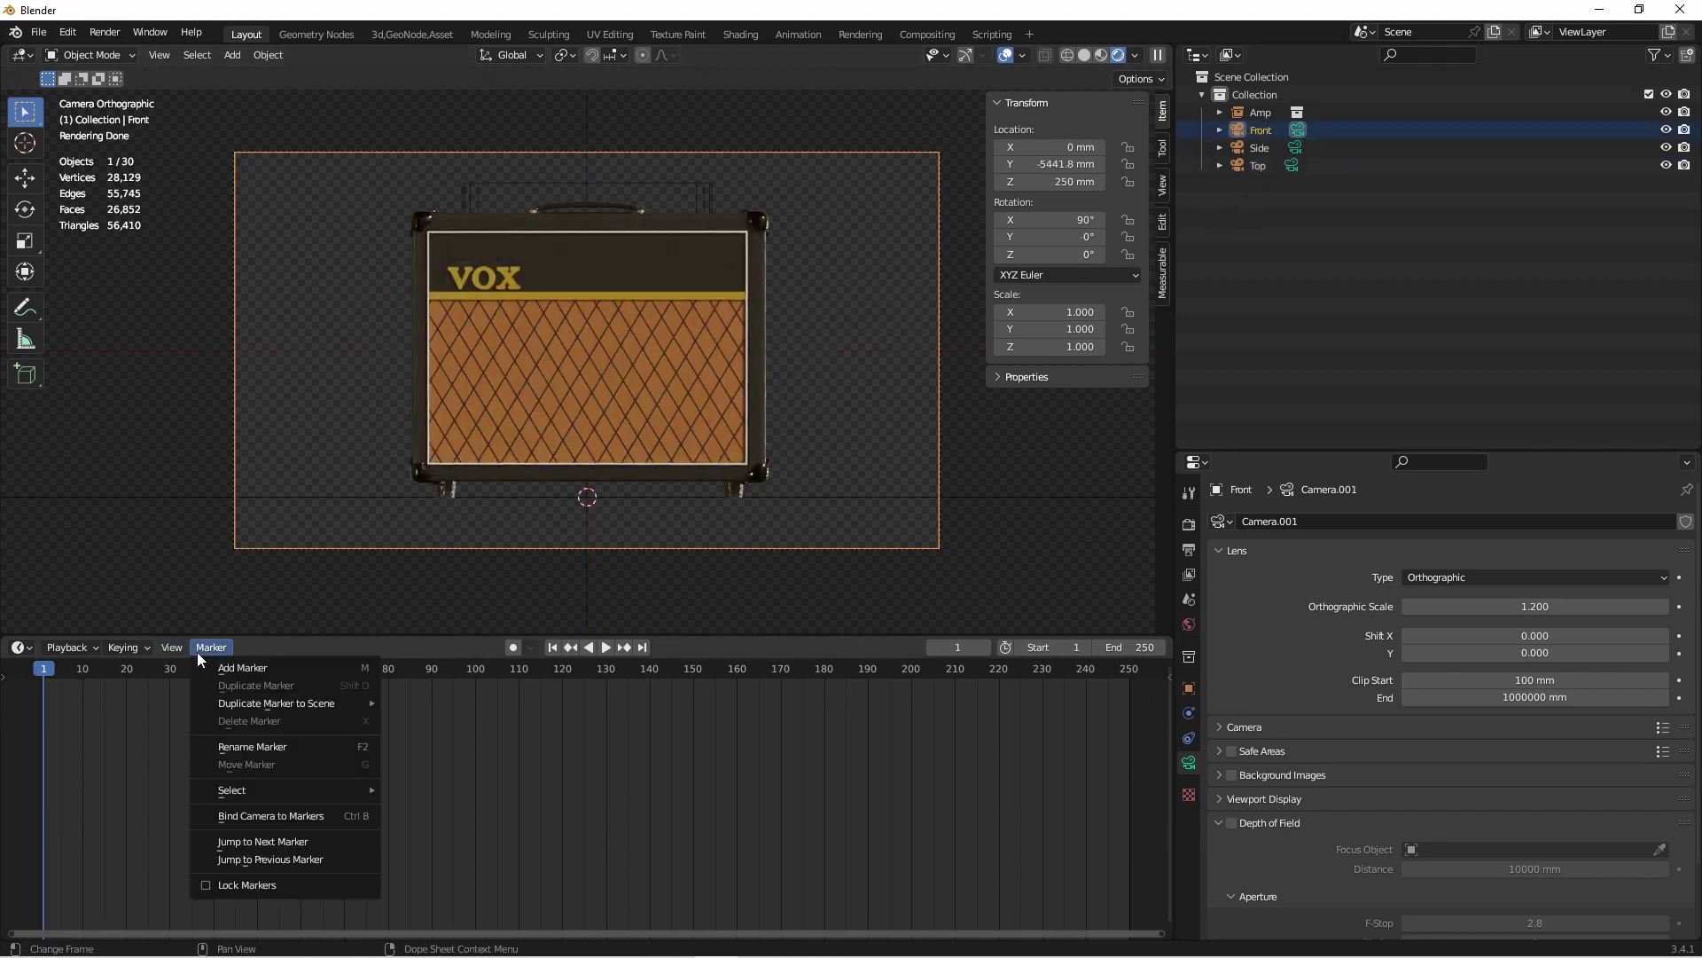
pyautogui.click(342, 816)
pyautogui.scroll(10, 539, 912)
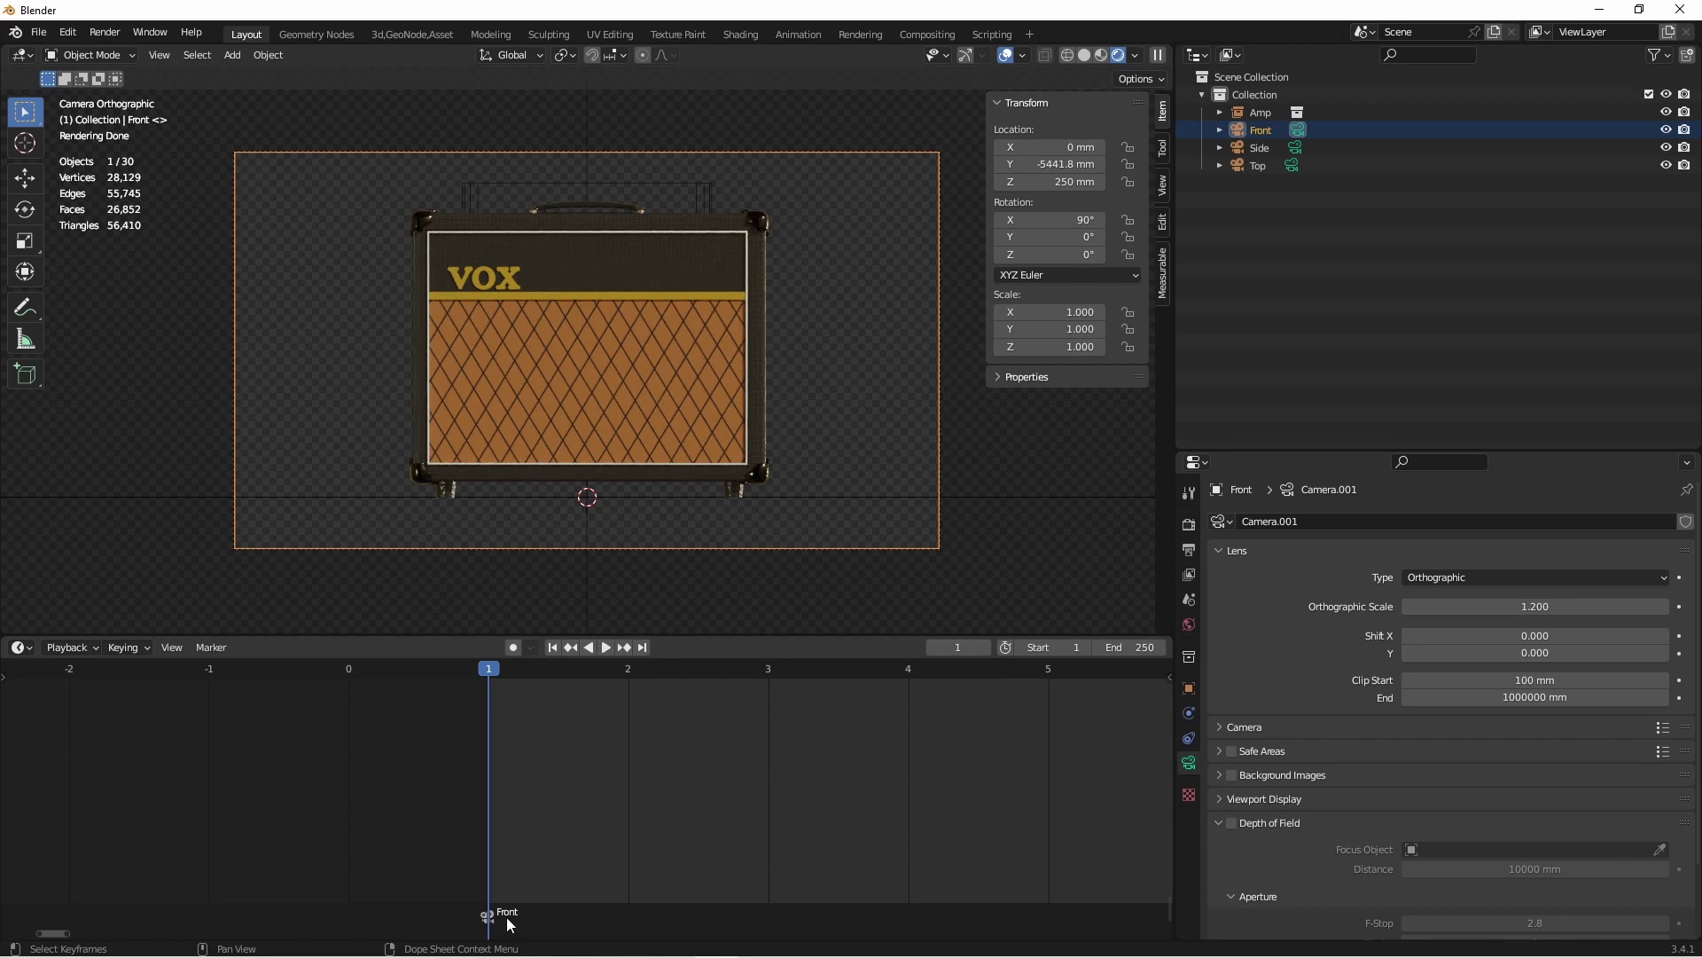
# - At frame 2, make the Side camera active and bind it to a marker
pyautogui.press('Right')
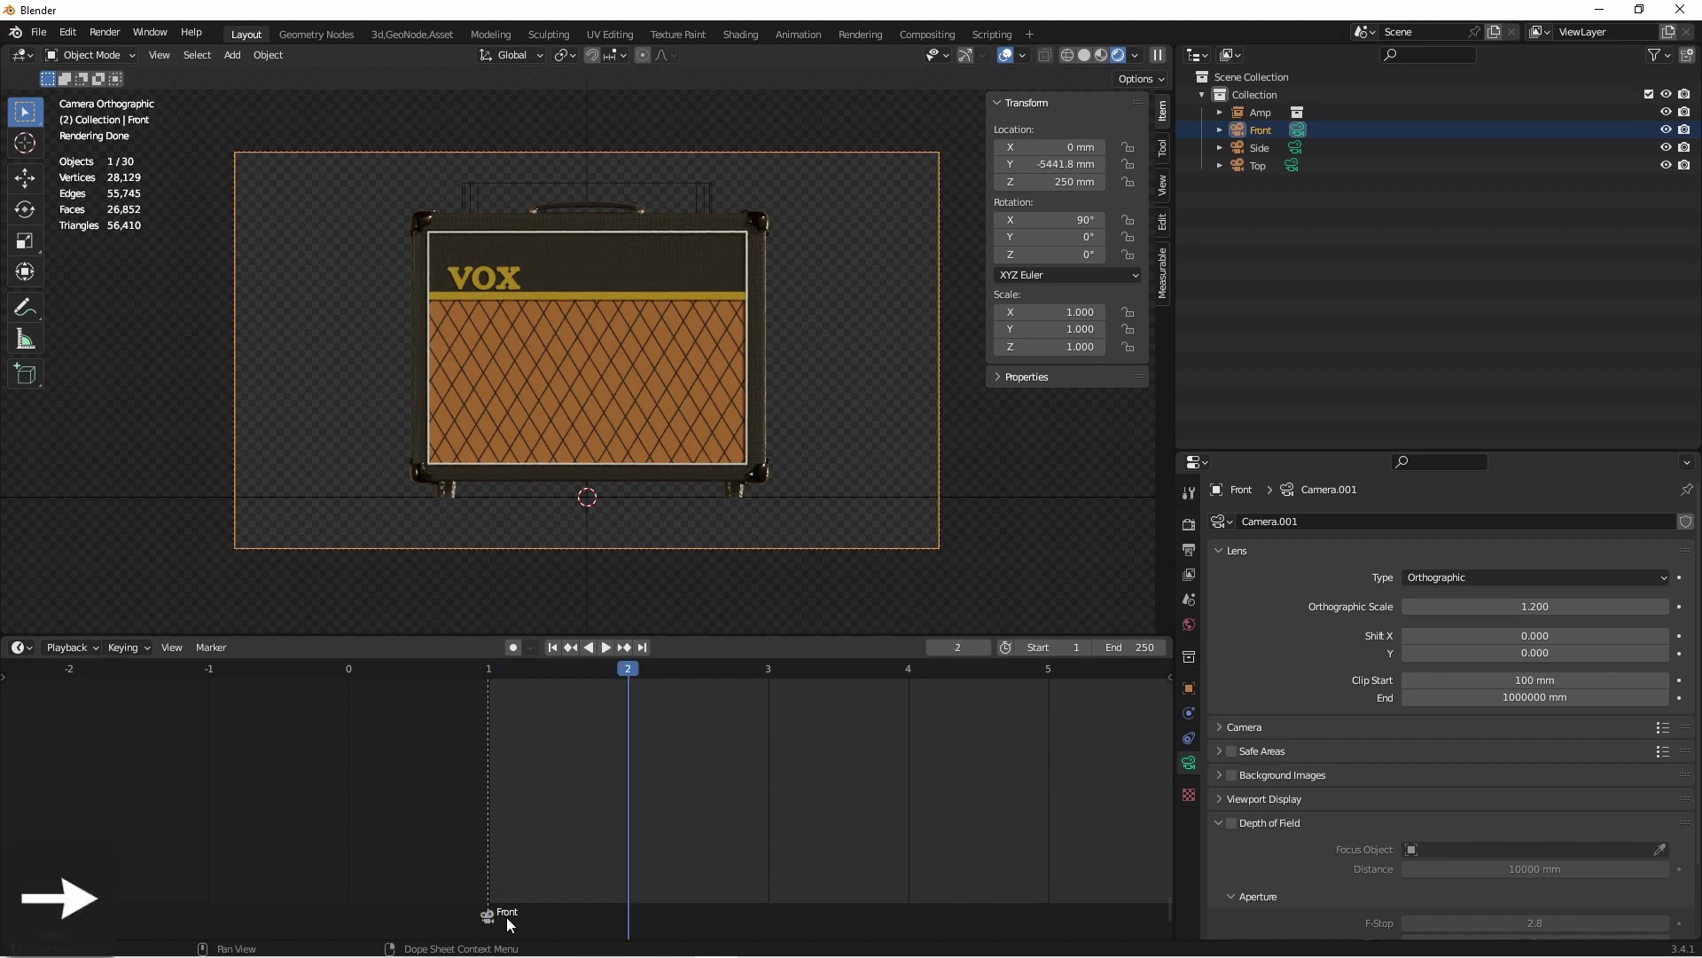
pyautogui.click(1295, 147)
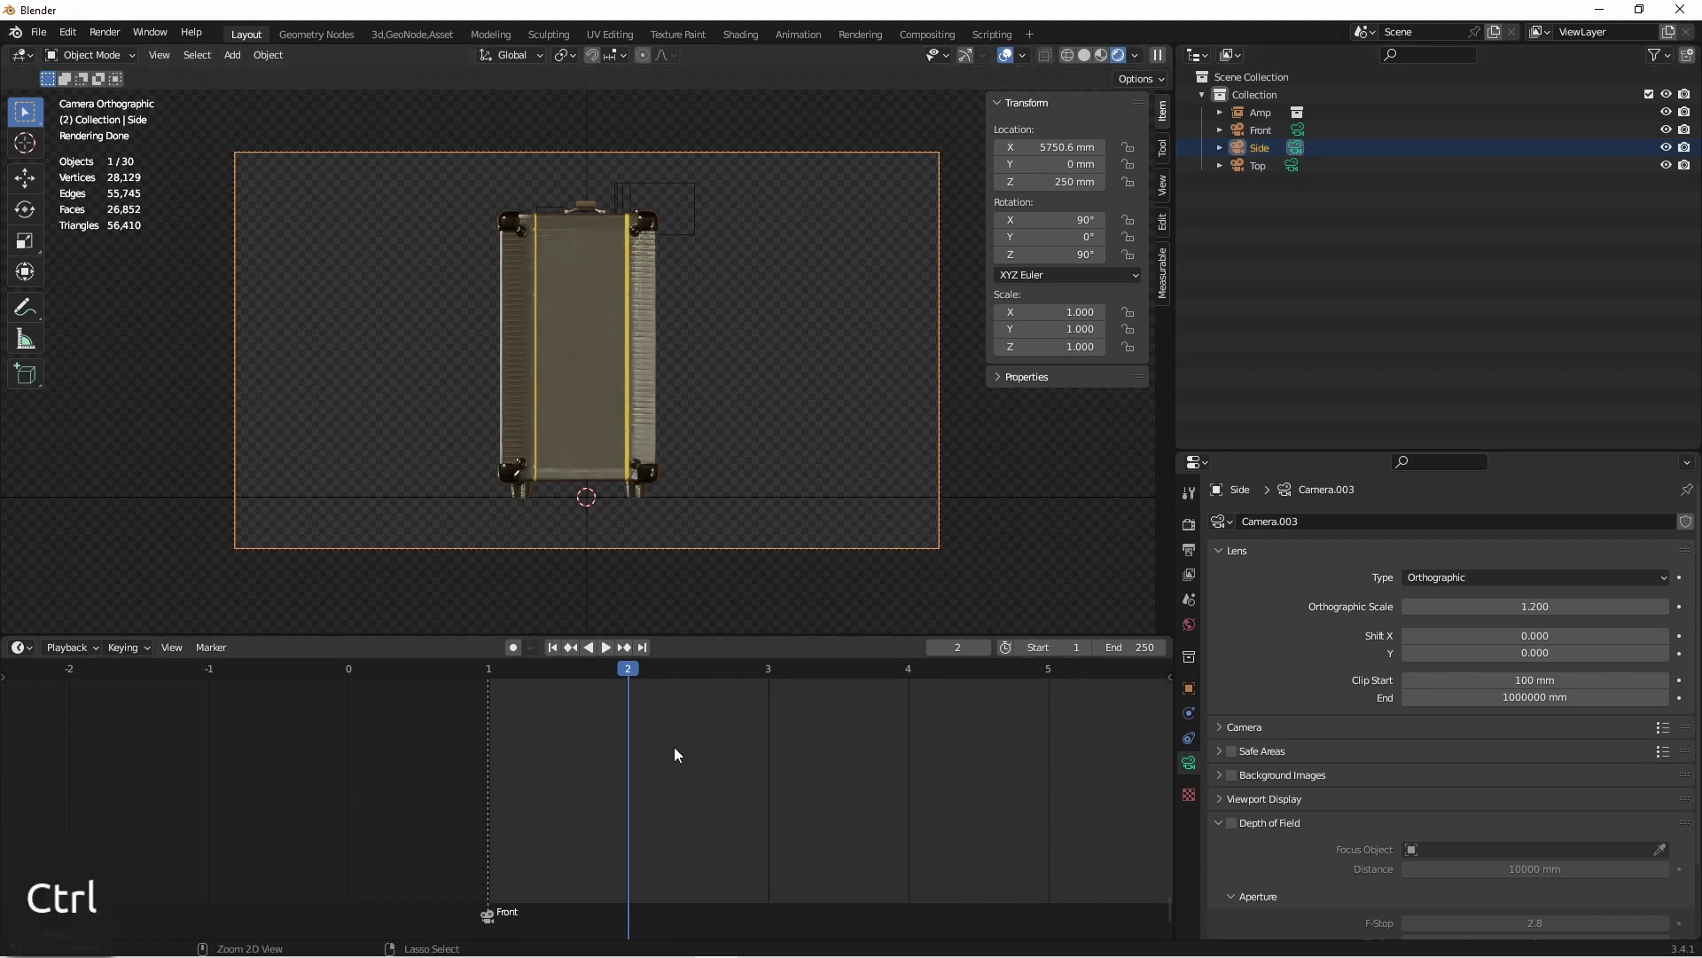
pyautogui.hotkey('ctrl', 'b')
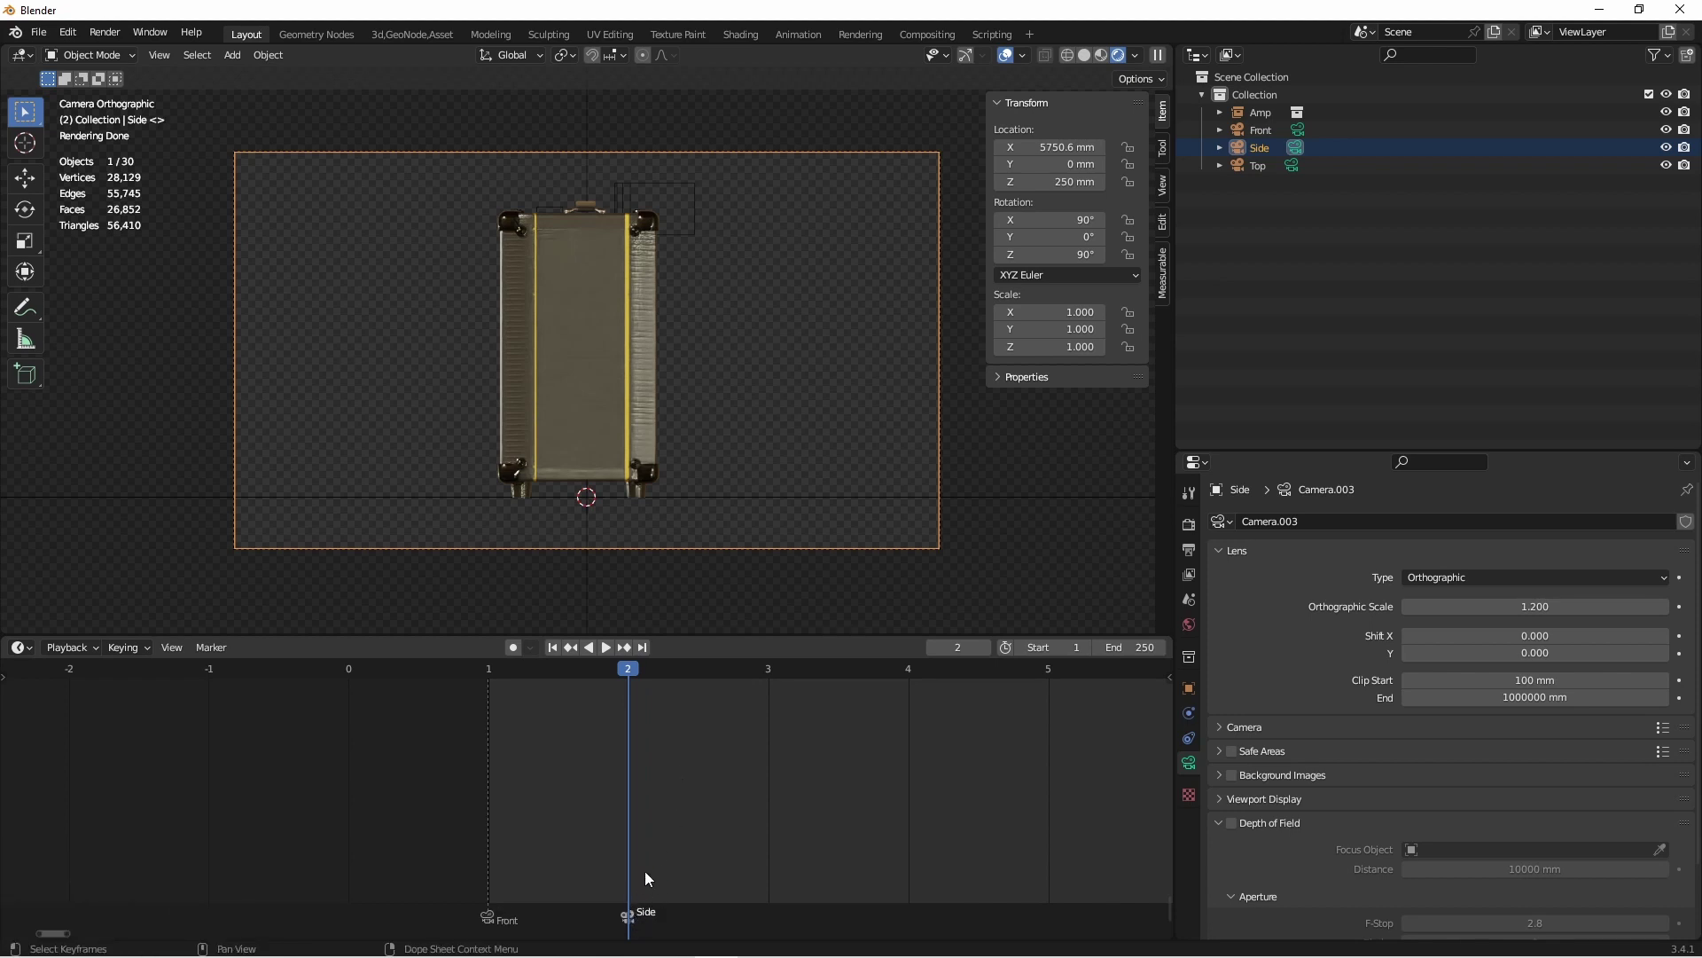
# - At frame 3, make the Top camera active and bind it to a marker
pyautogui.press('Right')
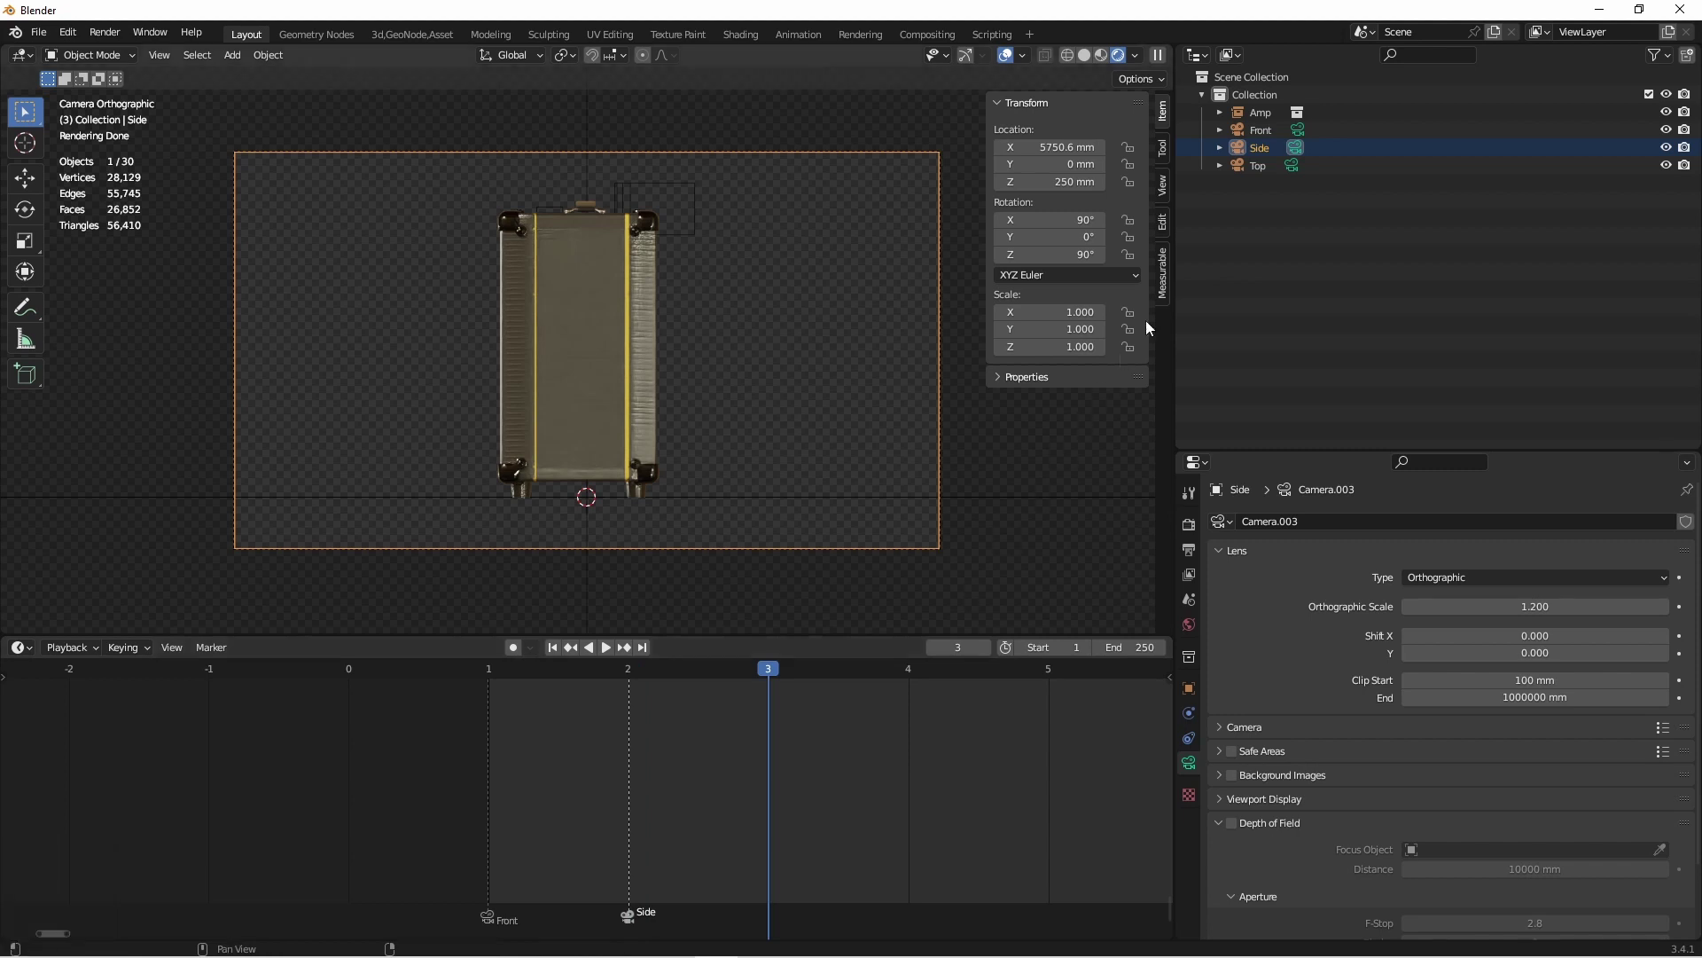
pyautogui.click(1291, 167)
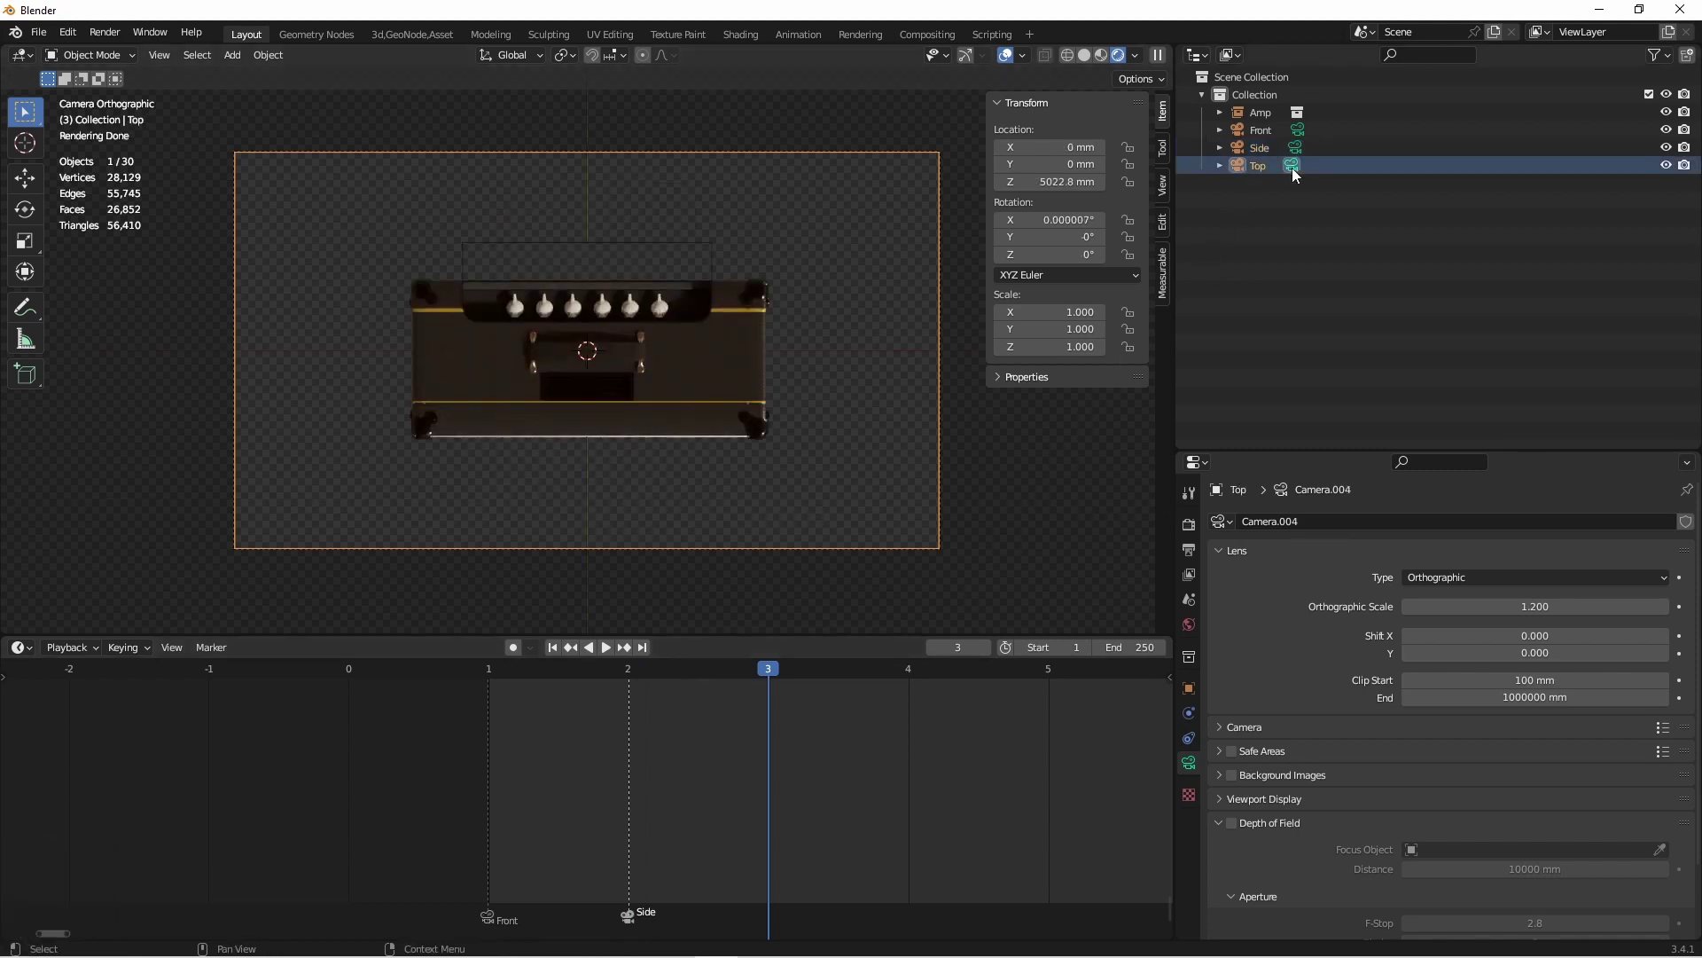
pyautogui.press('ctrl')
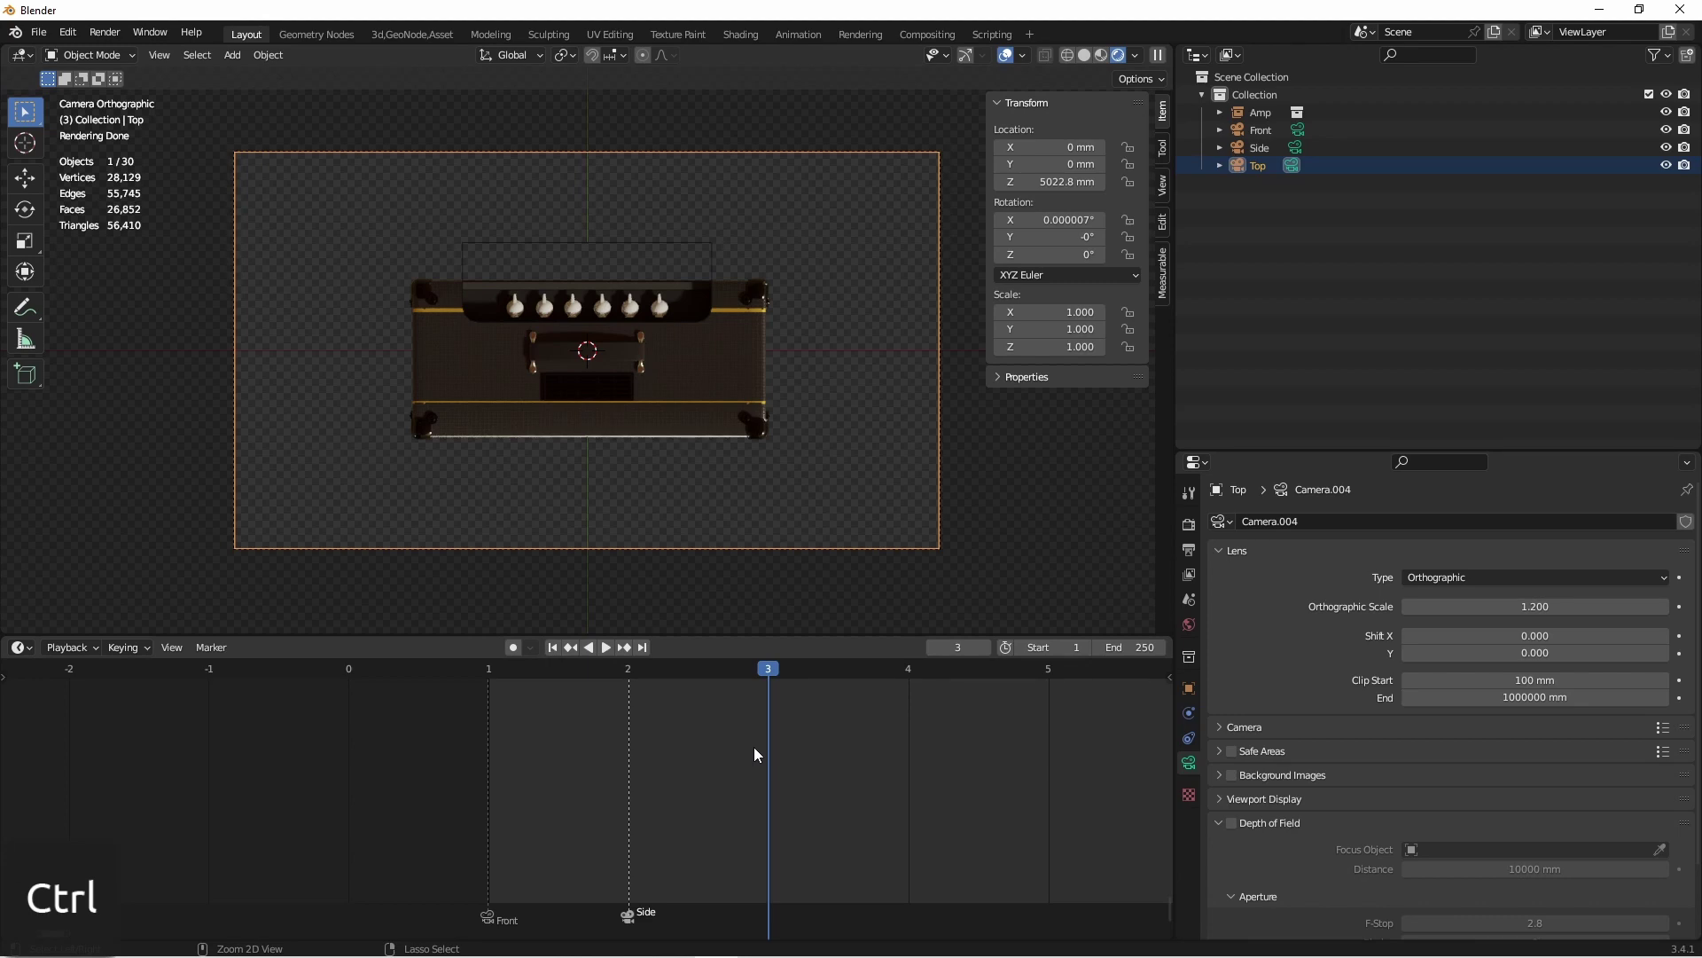
pyautogui.hotkey('ctrl', 'b')
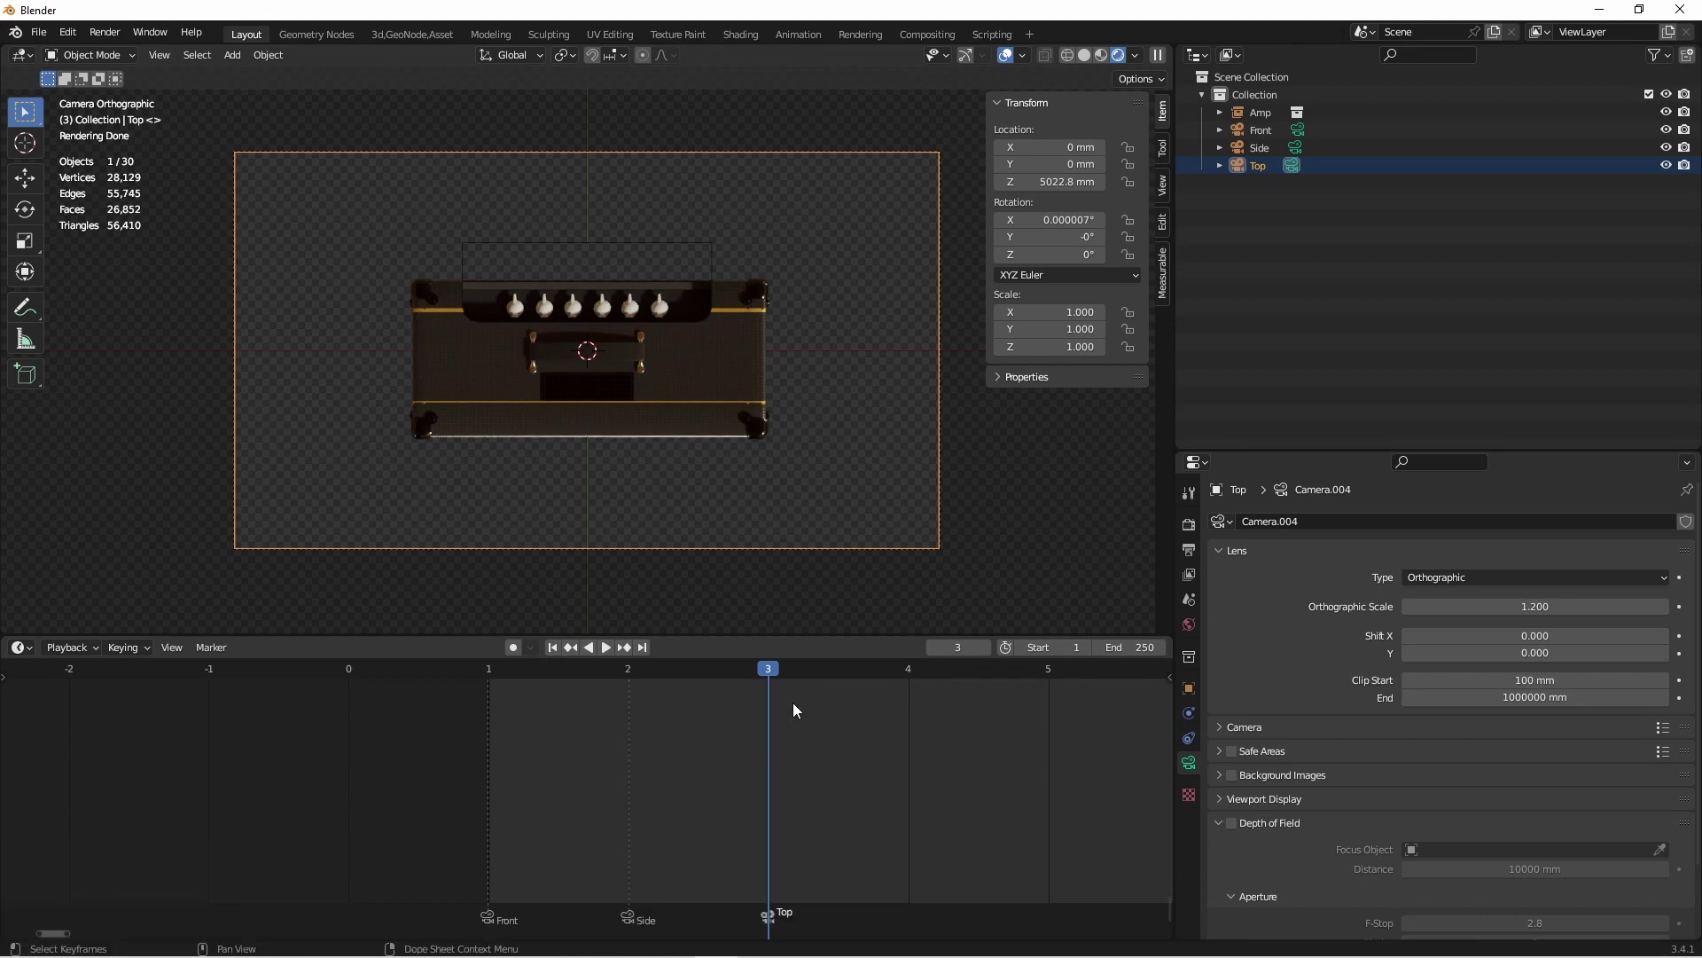
# - Step back and forth through frames 1 to 3 to check the camera switching, ending on frame 1
pyautogui.press('Left')
pyautogui.press('Left')
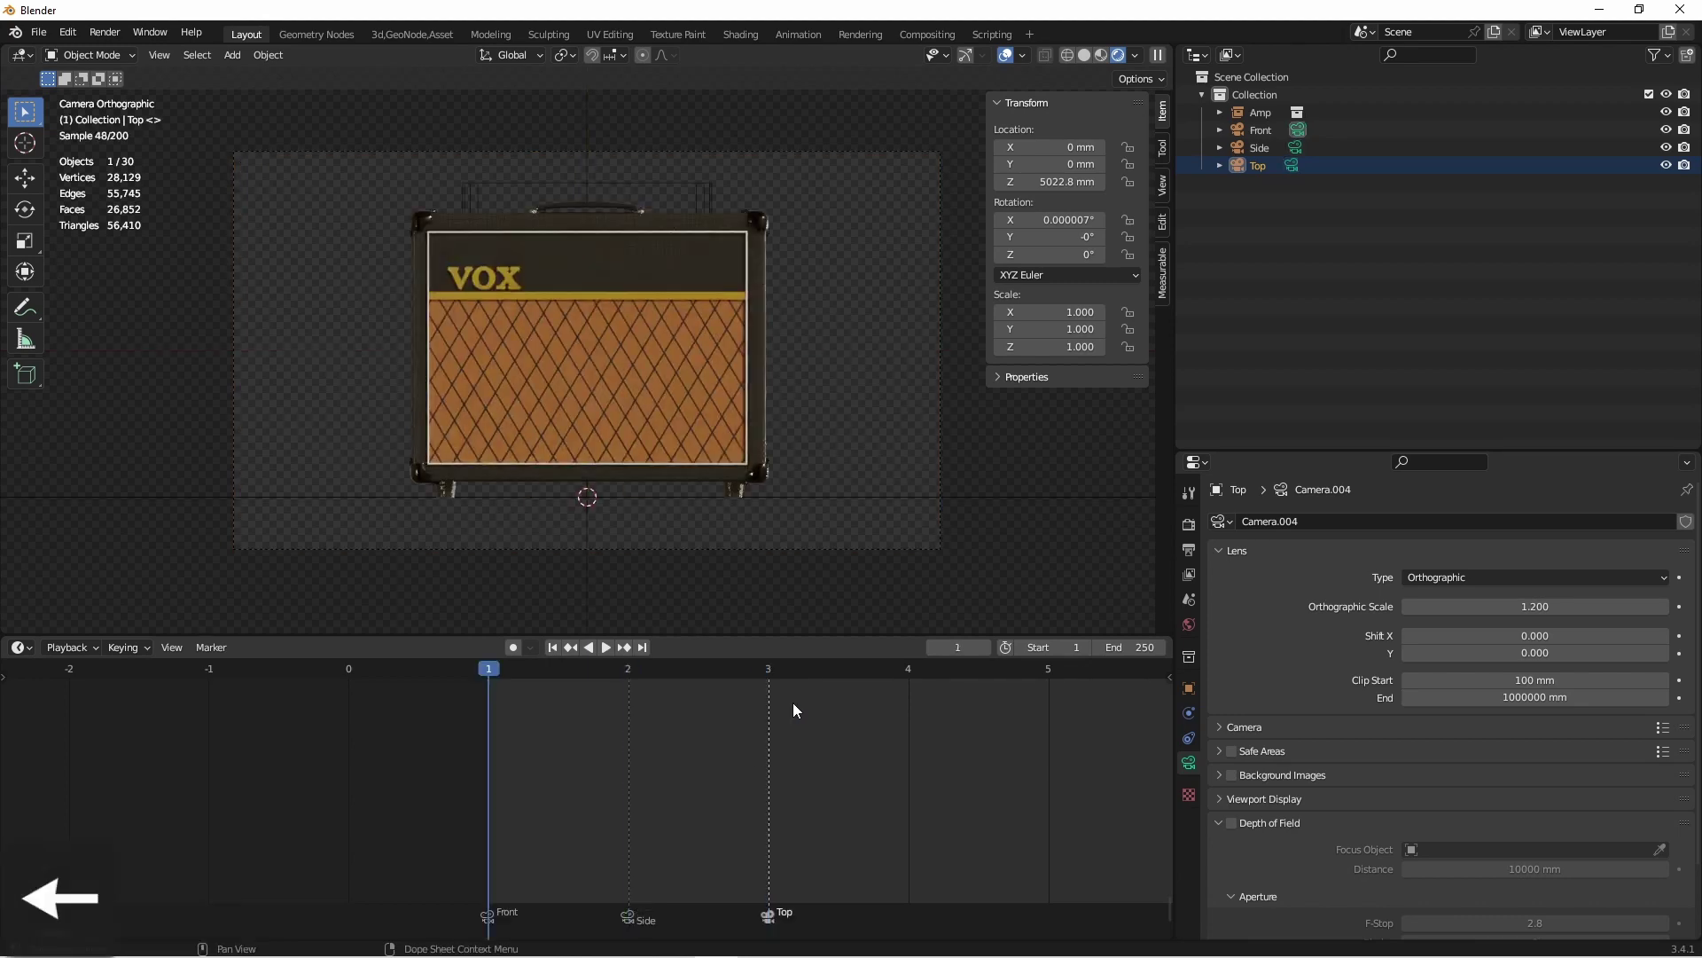
pyautogui.press('Right')
pyautogui.press('Right')
pyautogui.press('Left')
pyautogui.press('Left')
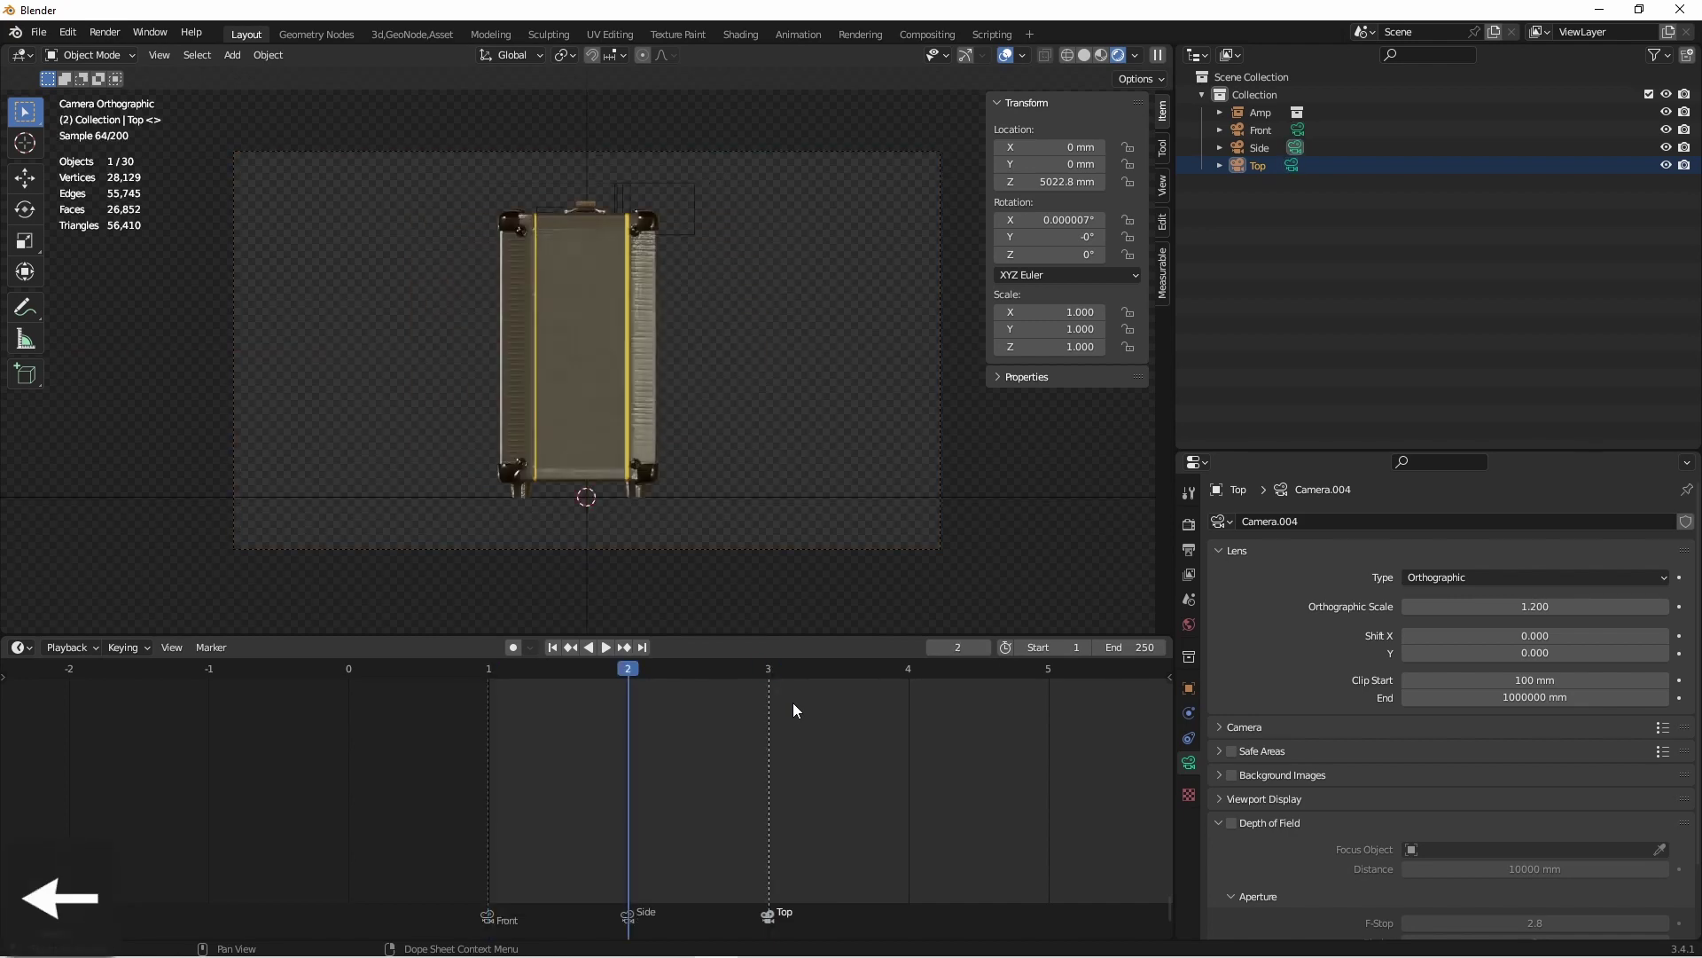
pyautogui.press('Right')
pyautogui.press('Right')
pyautogui.press('Left')
pyautogui.press('Left')
pyautogui.press('Right')
pyautogui.press('Right')
pyautogui.press('Left')
pyautogui.press('Left')
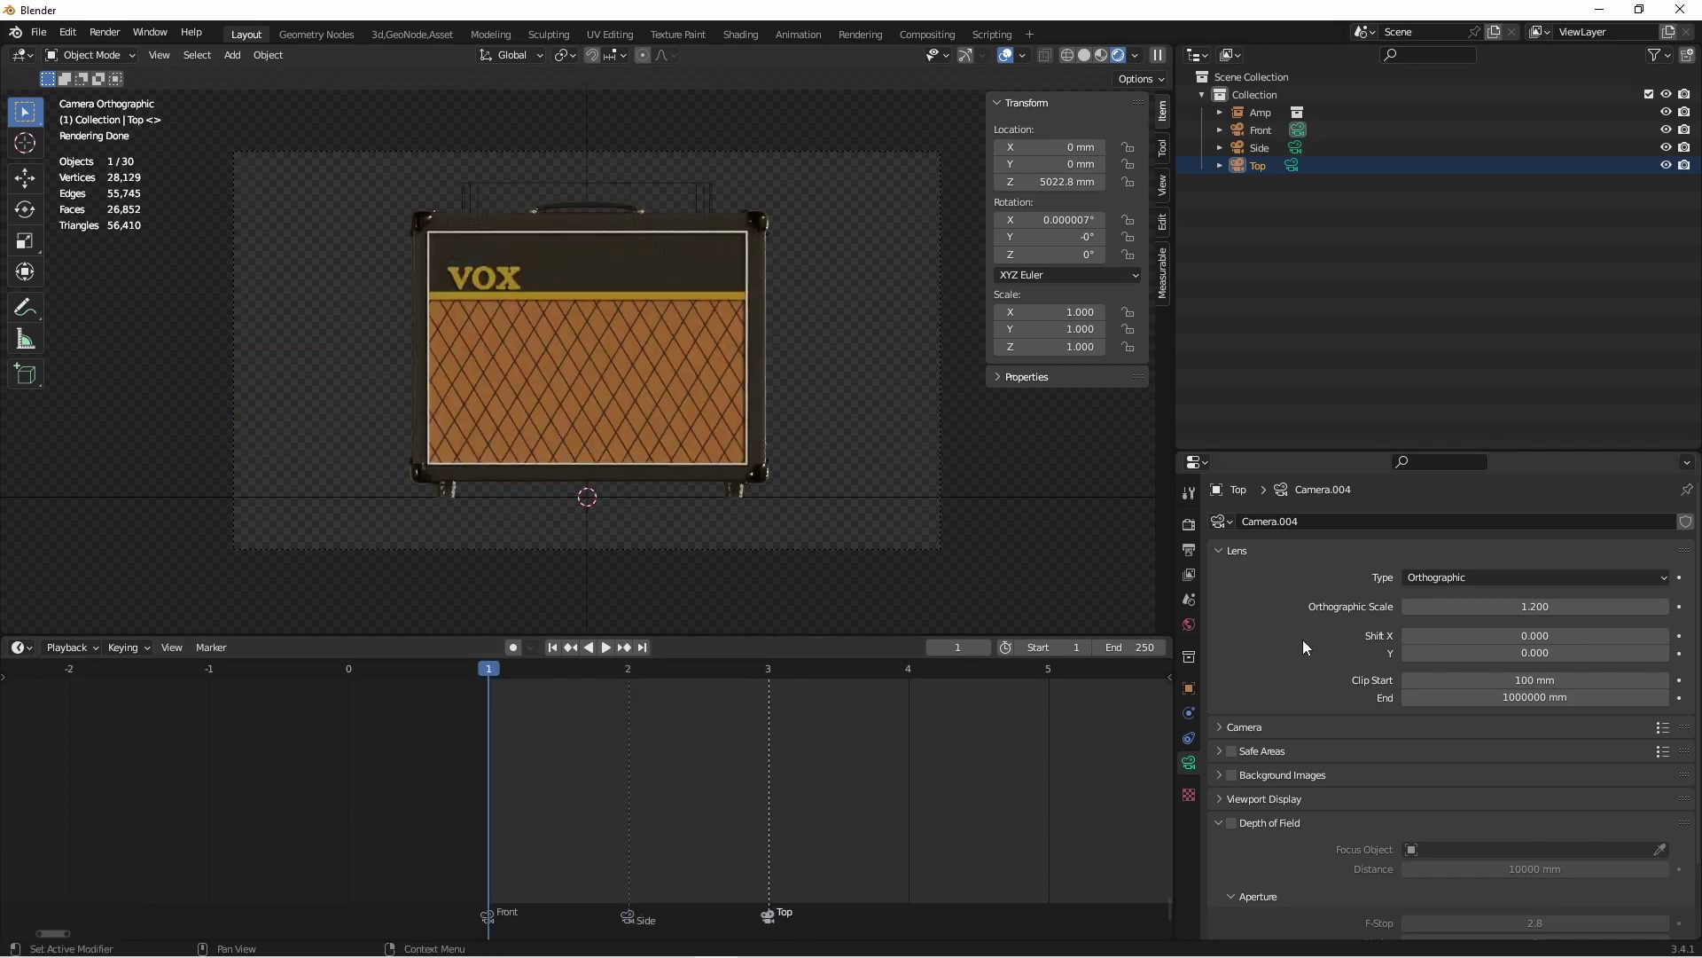
# - Set the scene's end frame to 3 in the output frame range
pyautogui.click(1189, 550)
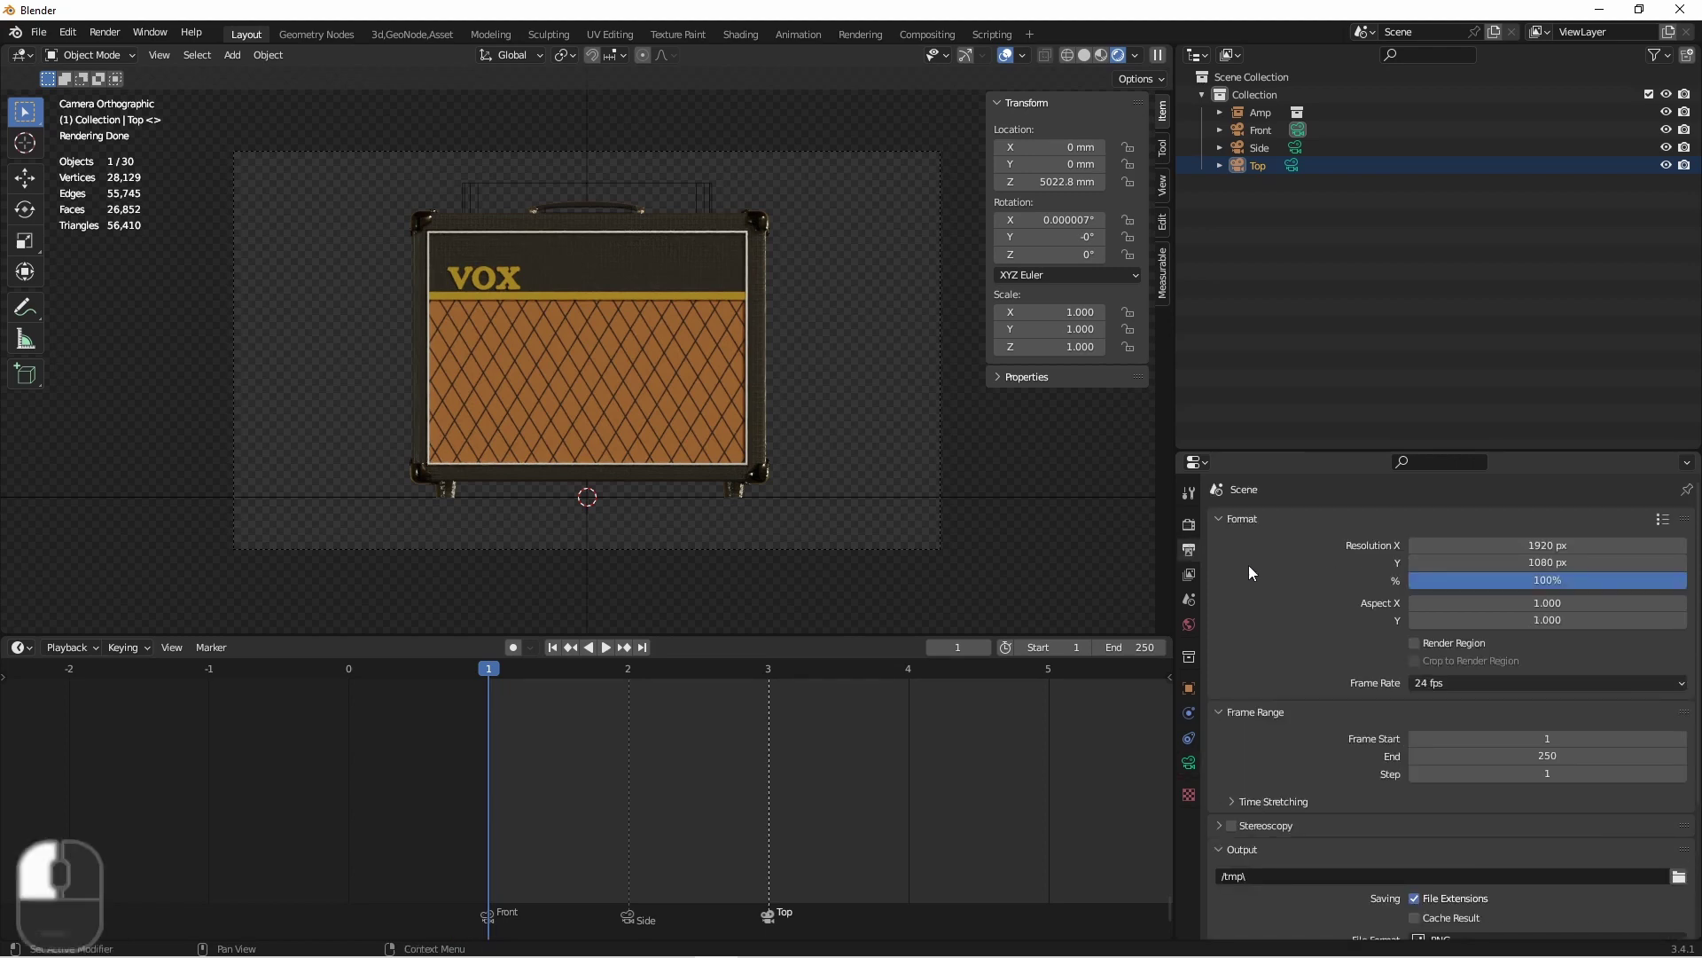
pyautogui.click(1479, 754)
pyautogui.write('3')
pyautogui.press('Return')
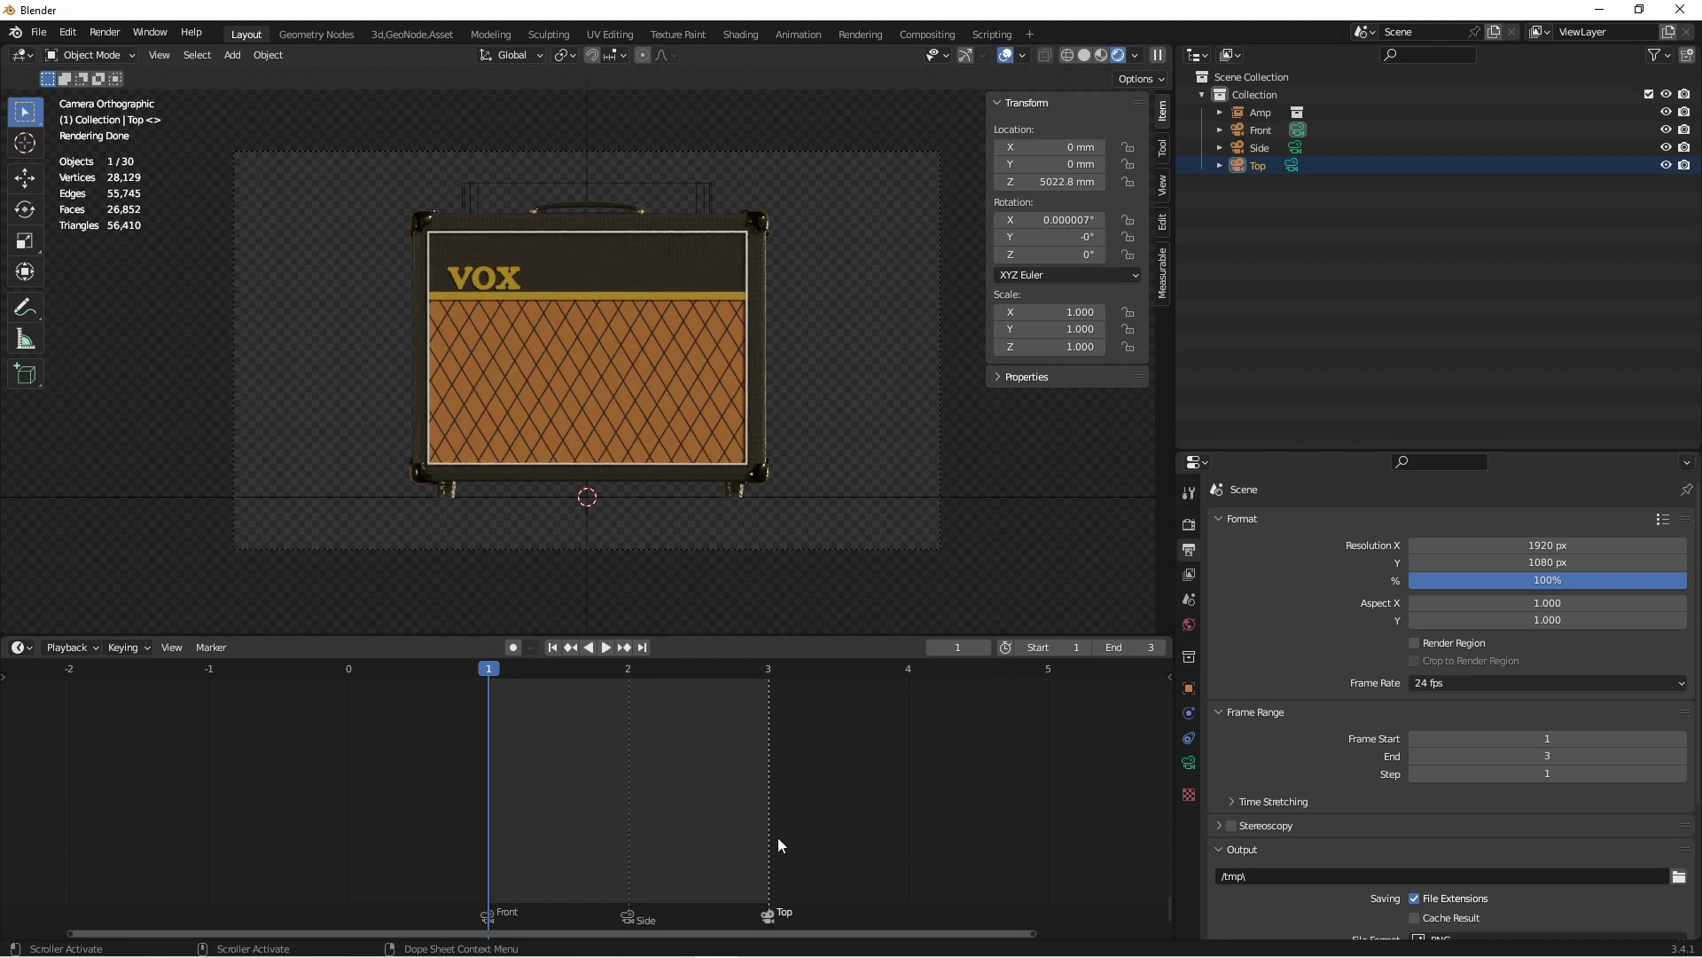
# - Set the render output path to the folder /tmp/amplifier/
pyautogui.click(1306, 875)
pyautogui.press('BackSpace')
pyautogui.write('/amp')
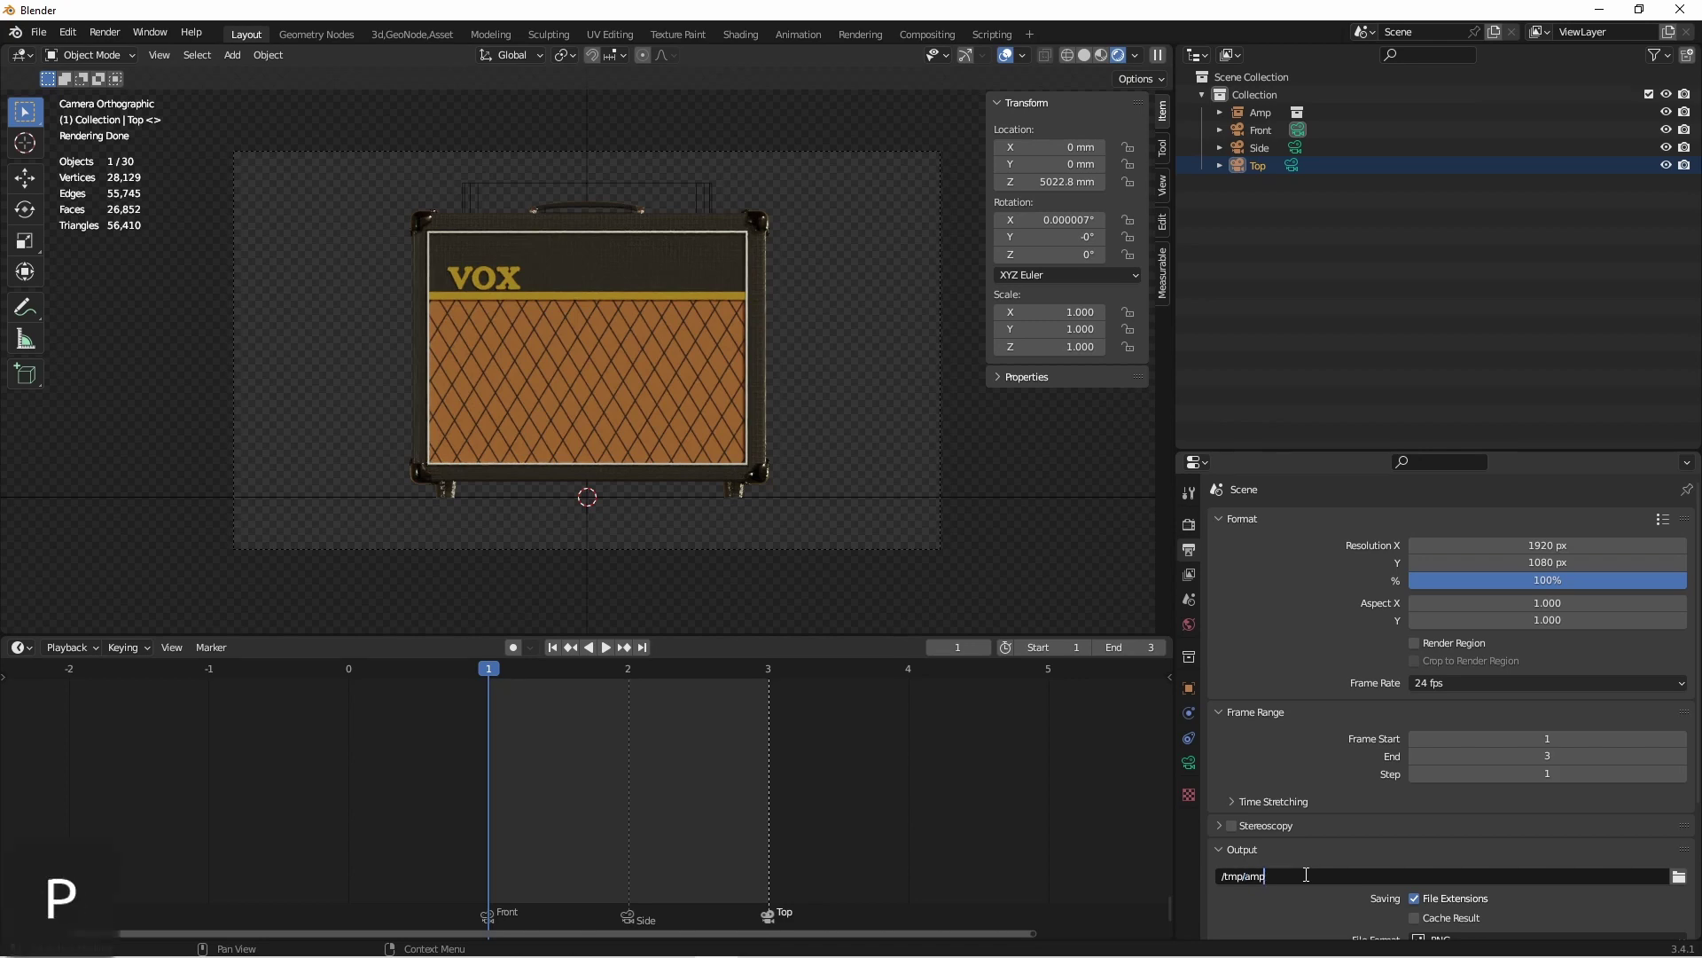
pyautogui.write('lifier')
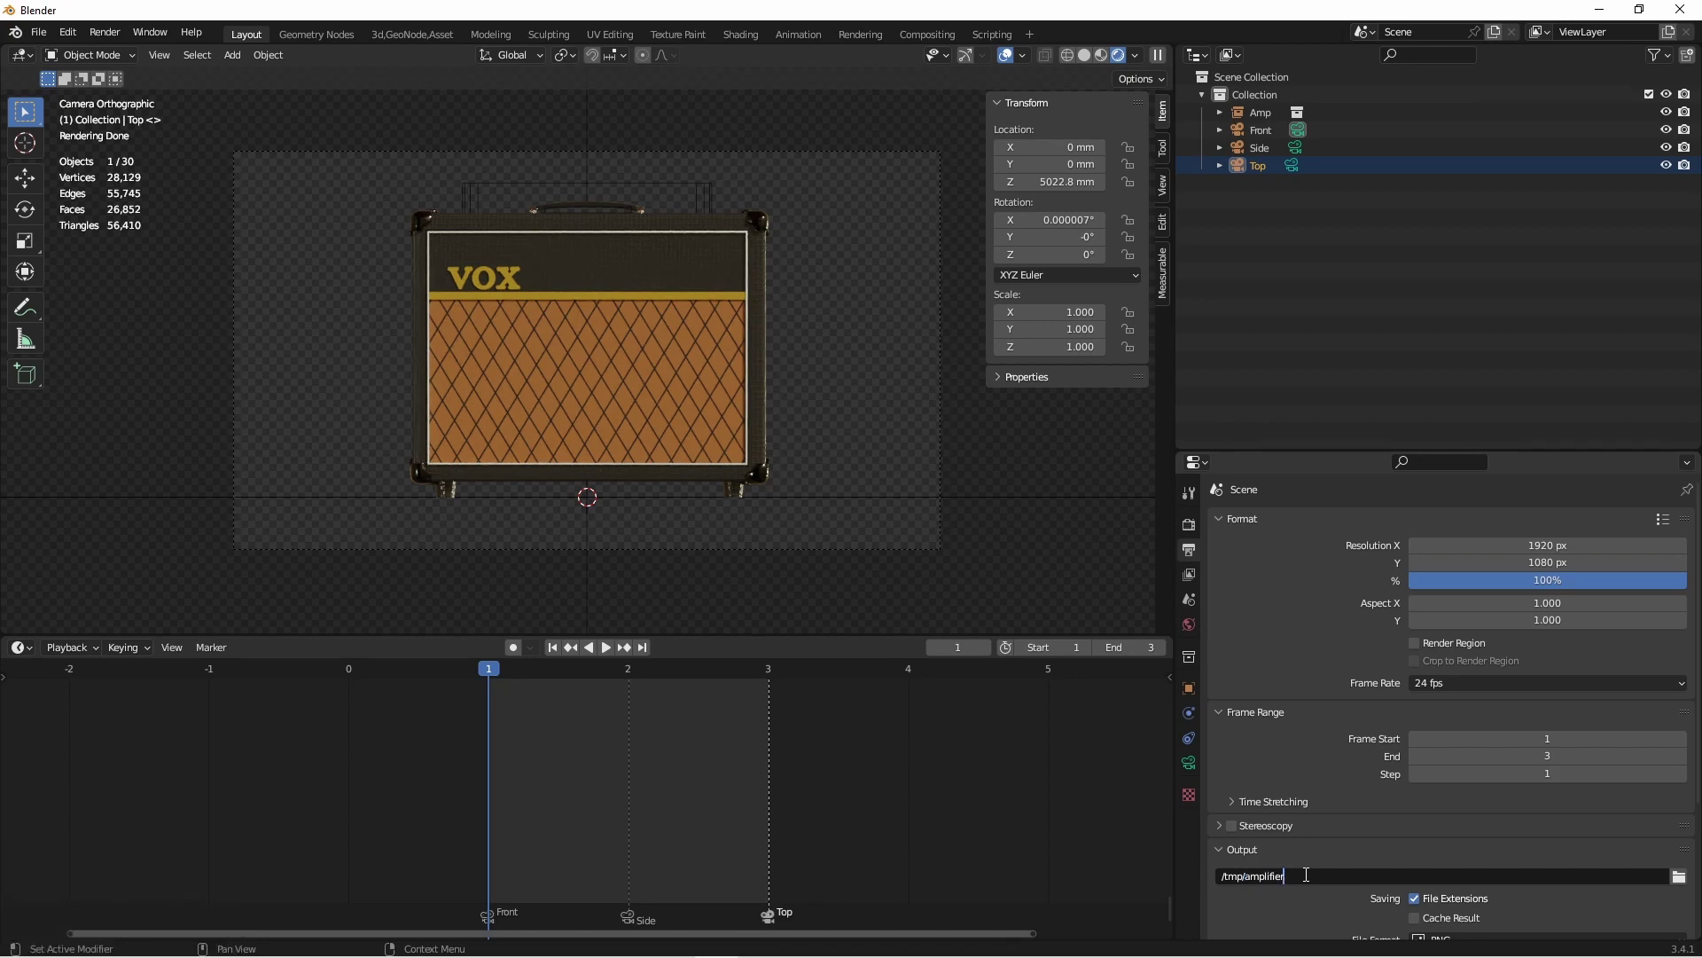
# - Change the render engine to Eevee and return to the output file settings
pyautogui.click(1189, 524)
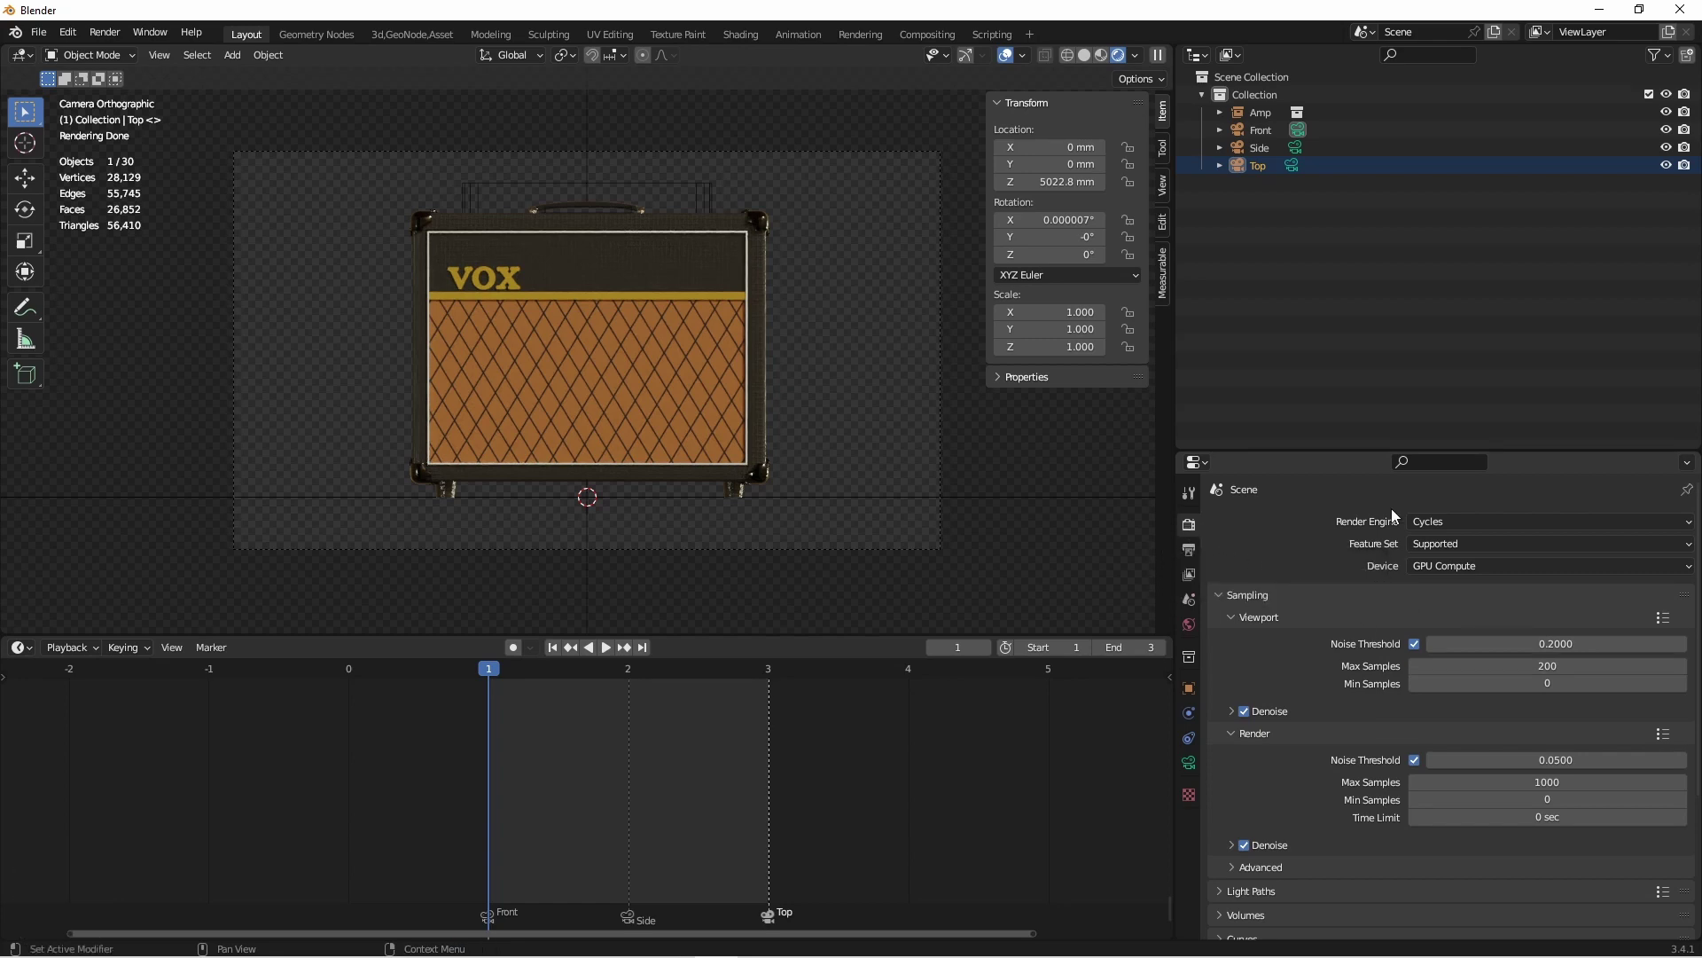
pyautogui.click(1447, 518)
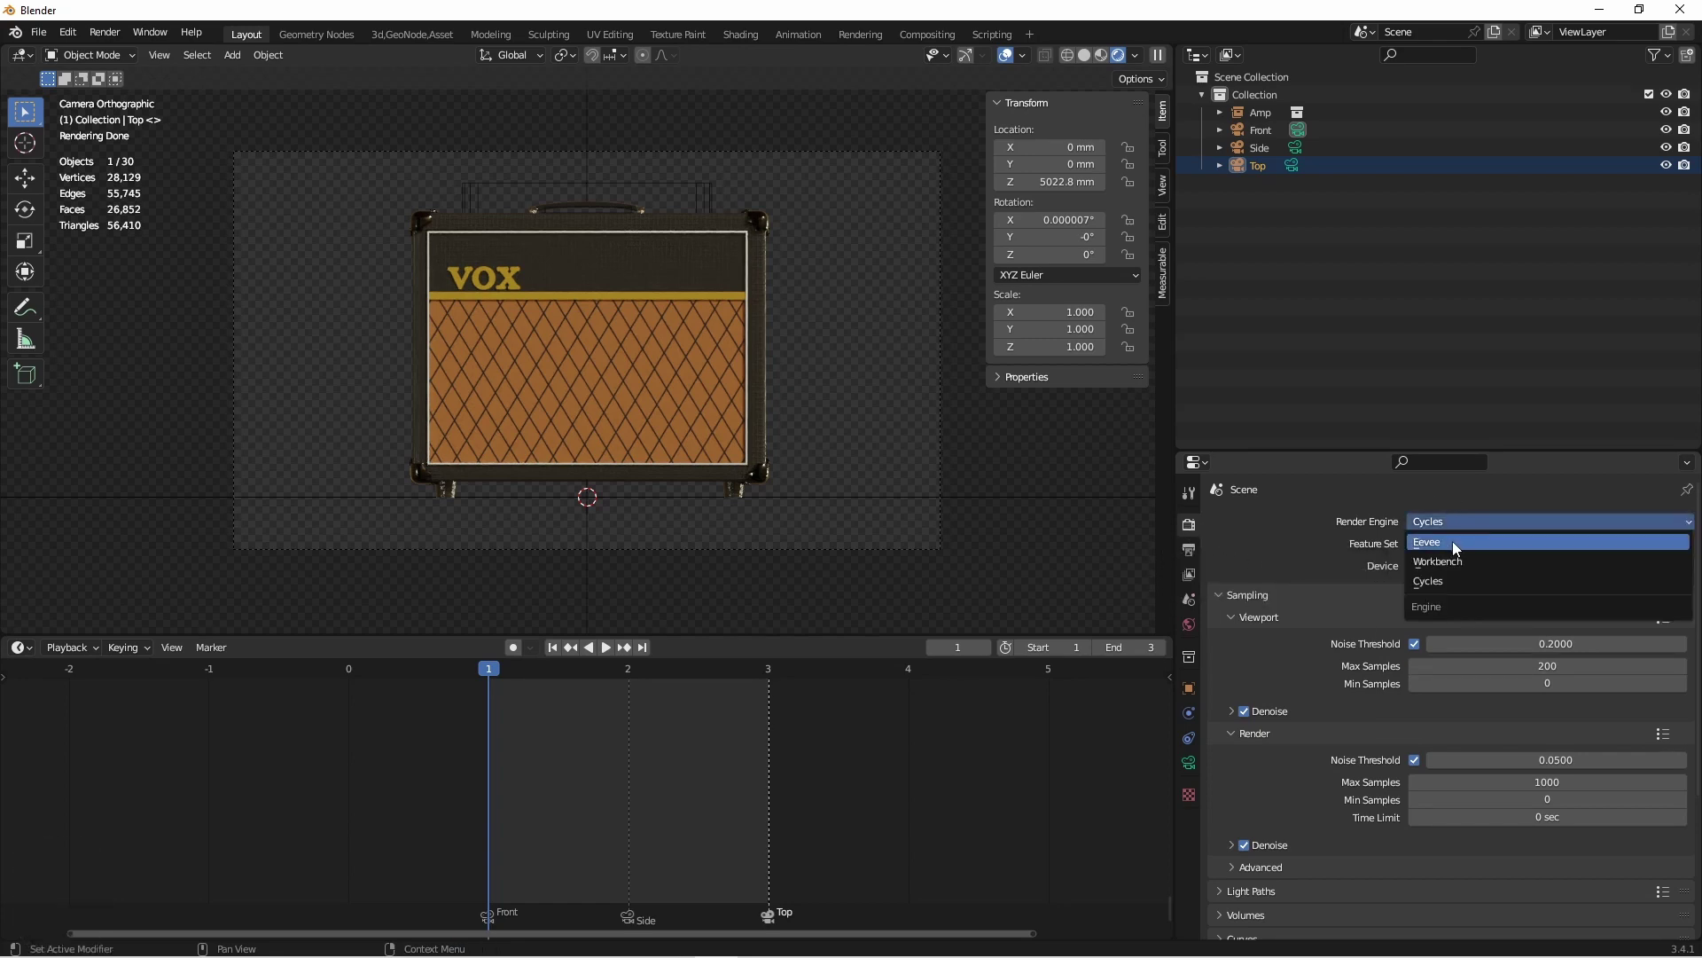
pyautogui.click(1453, 541)
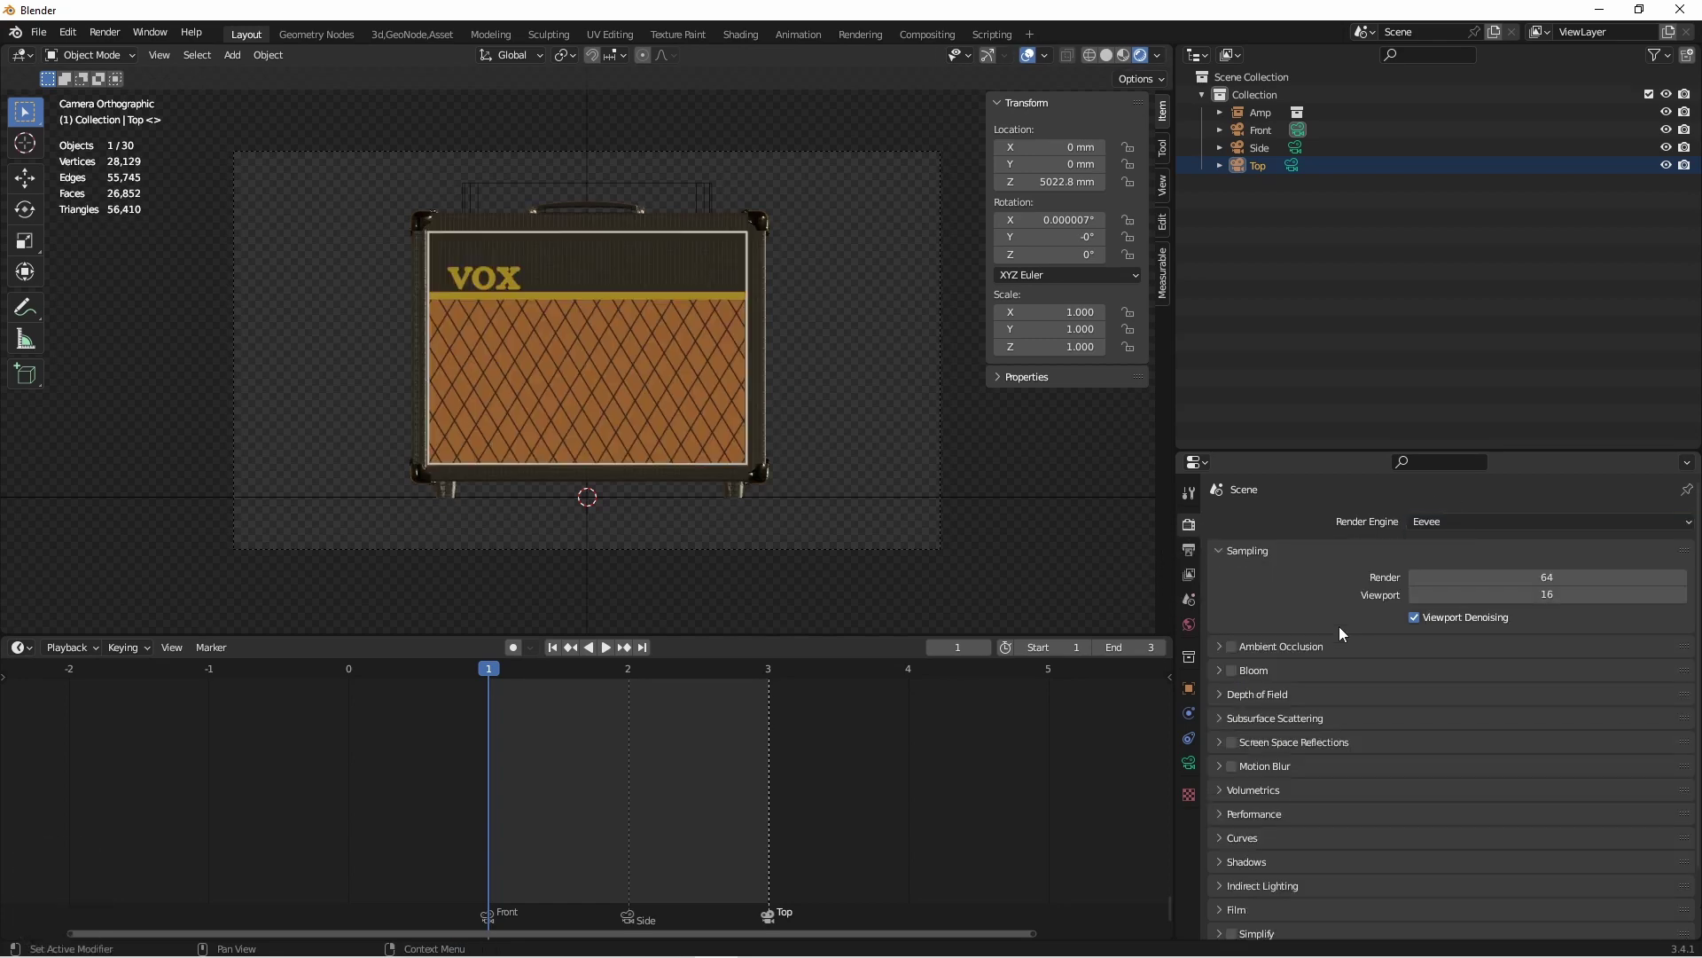
pyautogui.hotkey('ctrl', 'Tab')
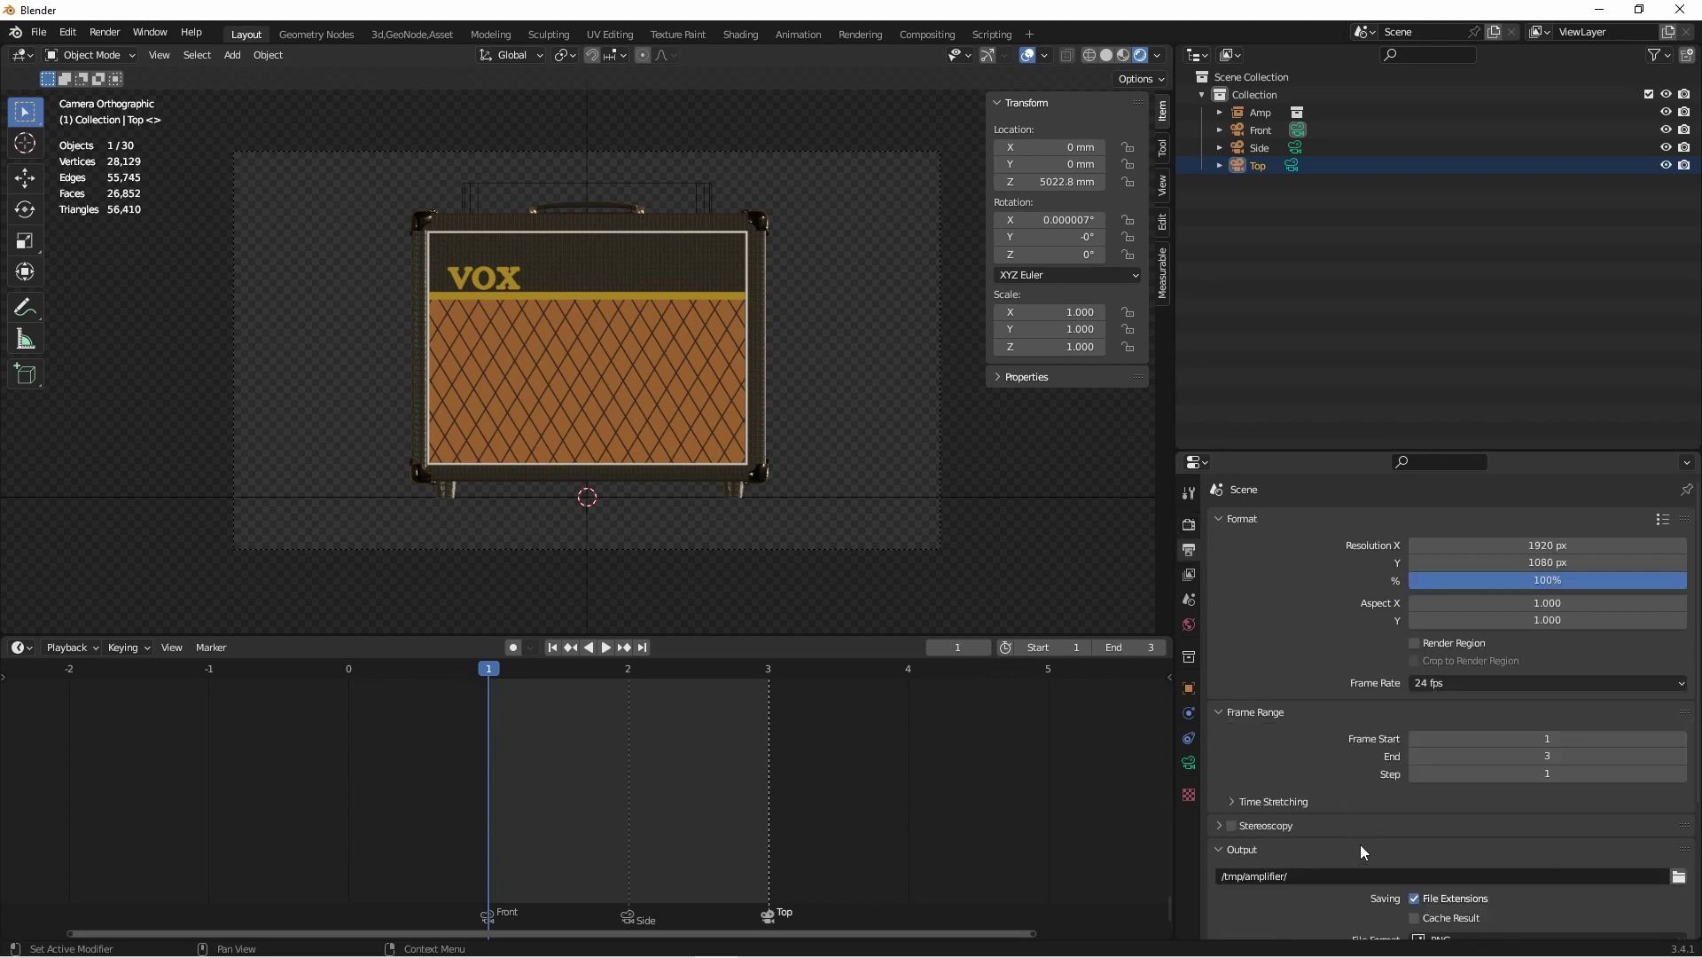
pyautogui.scroll(-1, 1310, 891)
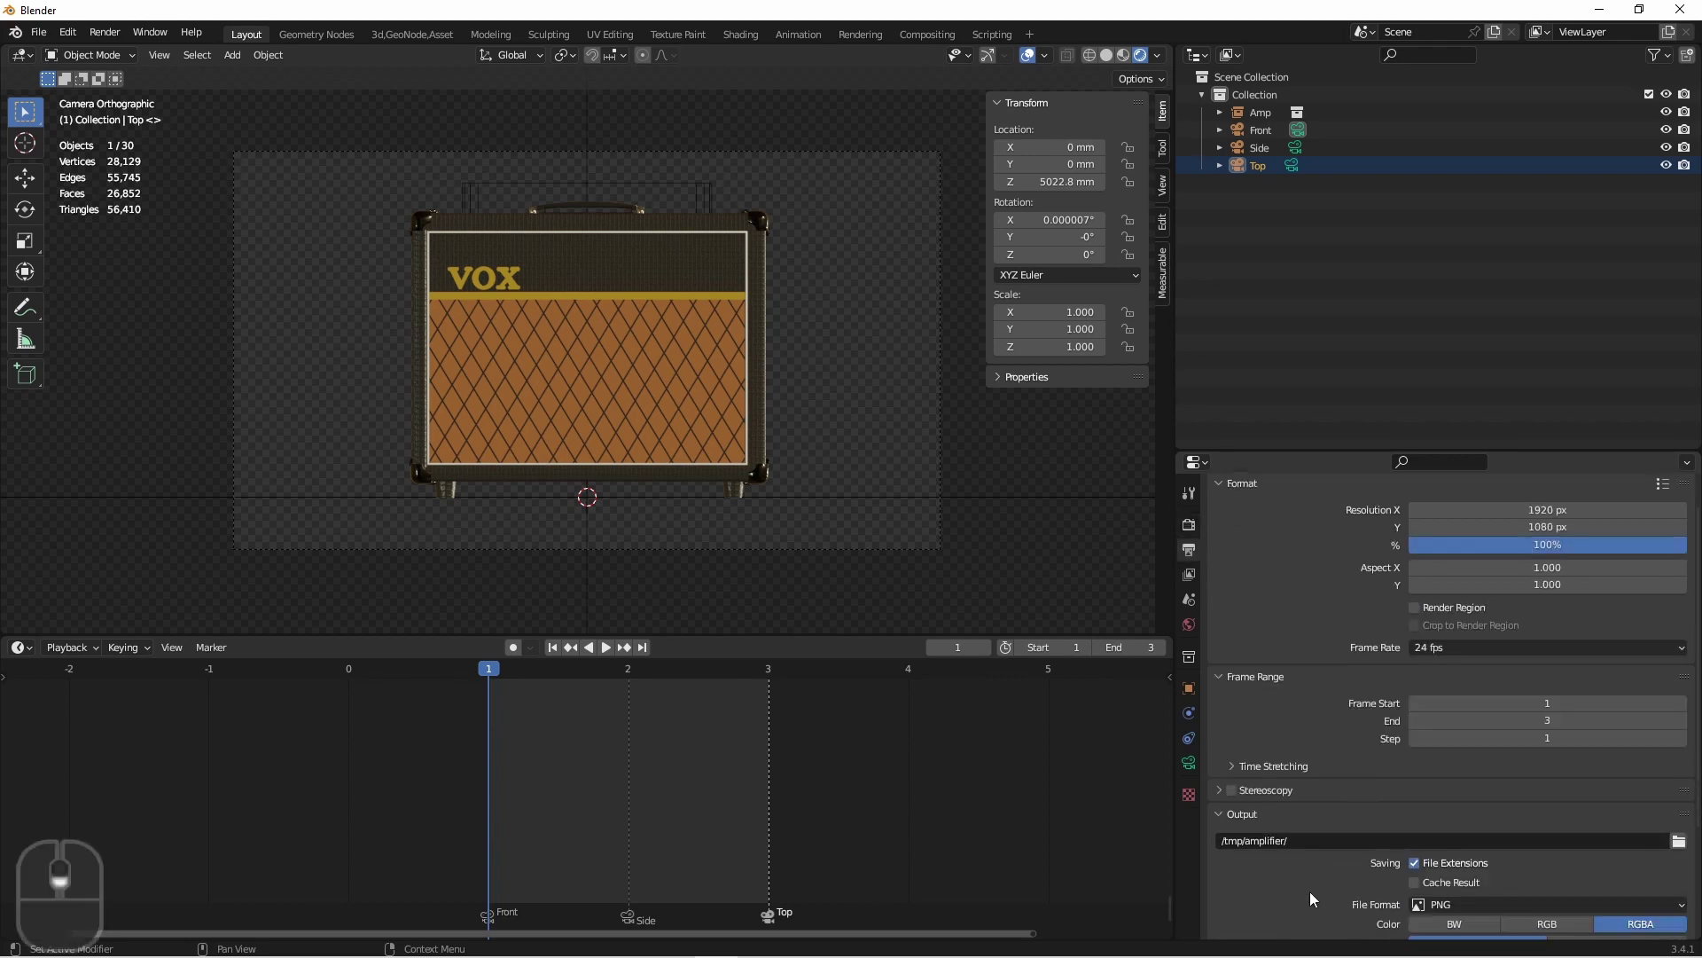
# - Render the three-frame animation and close the render result window
pyautogui.click(106, 32)
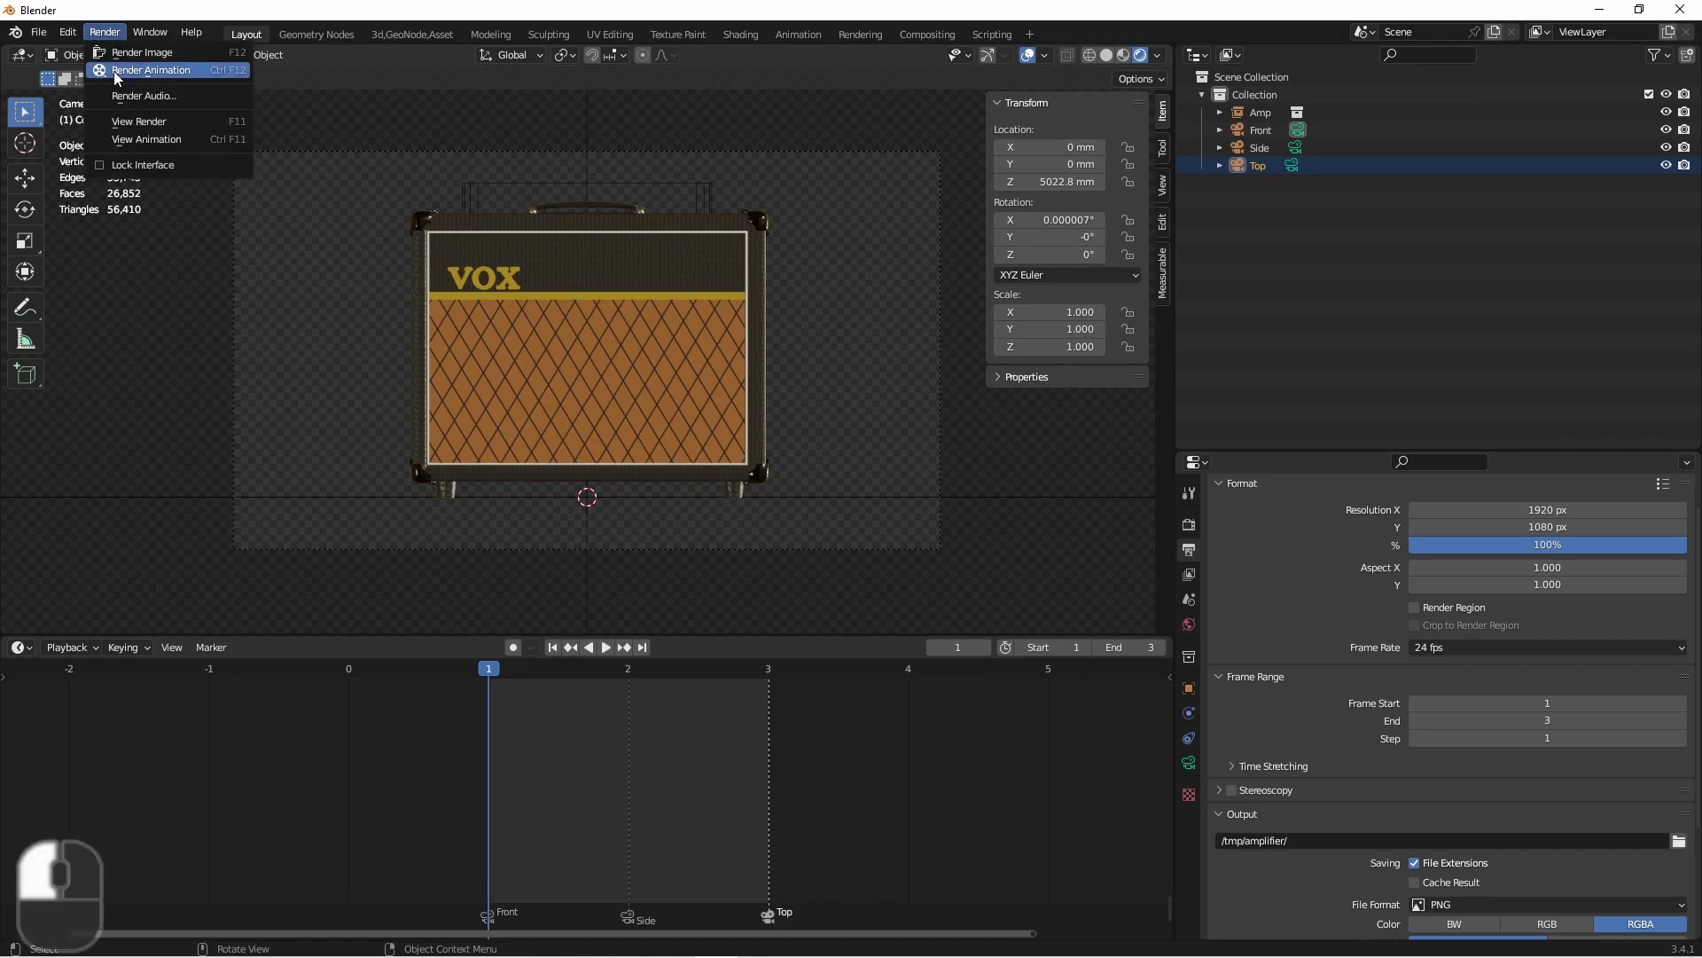
pyautogui.click(117, 71)
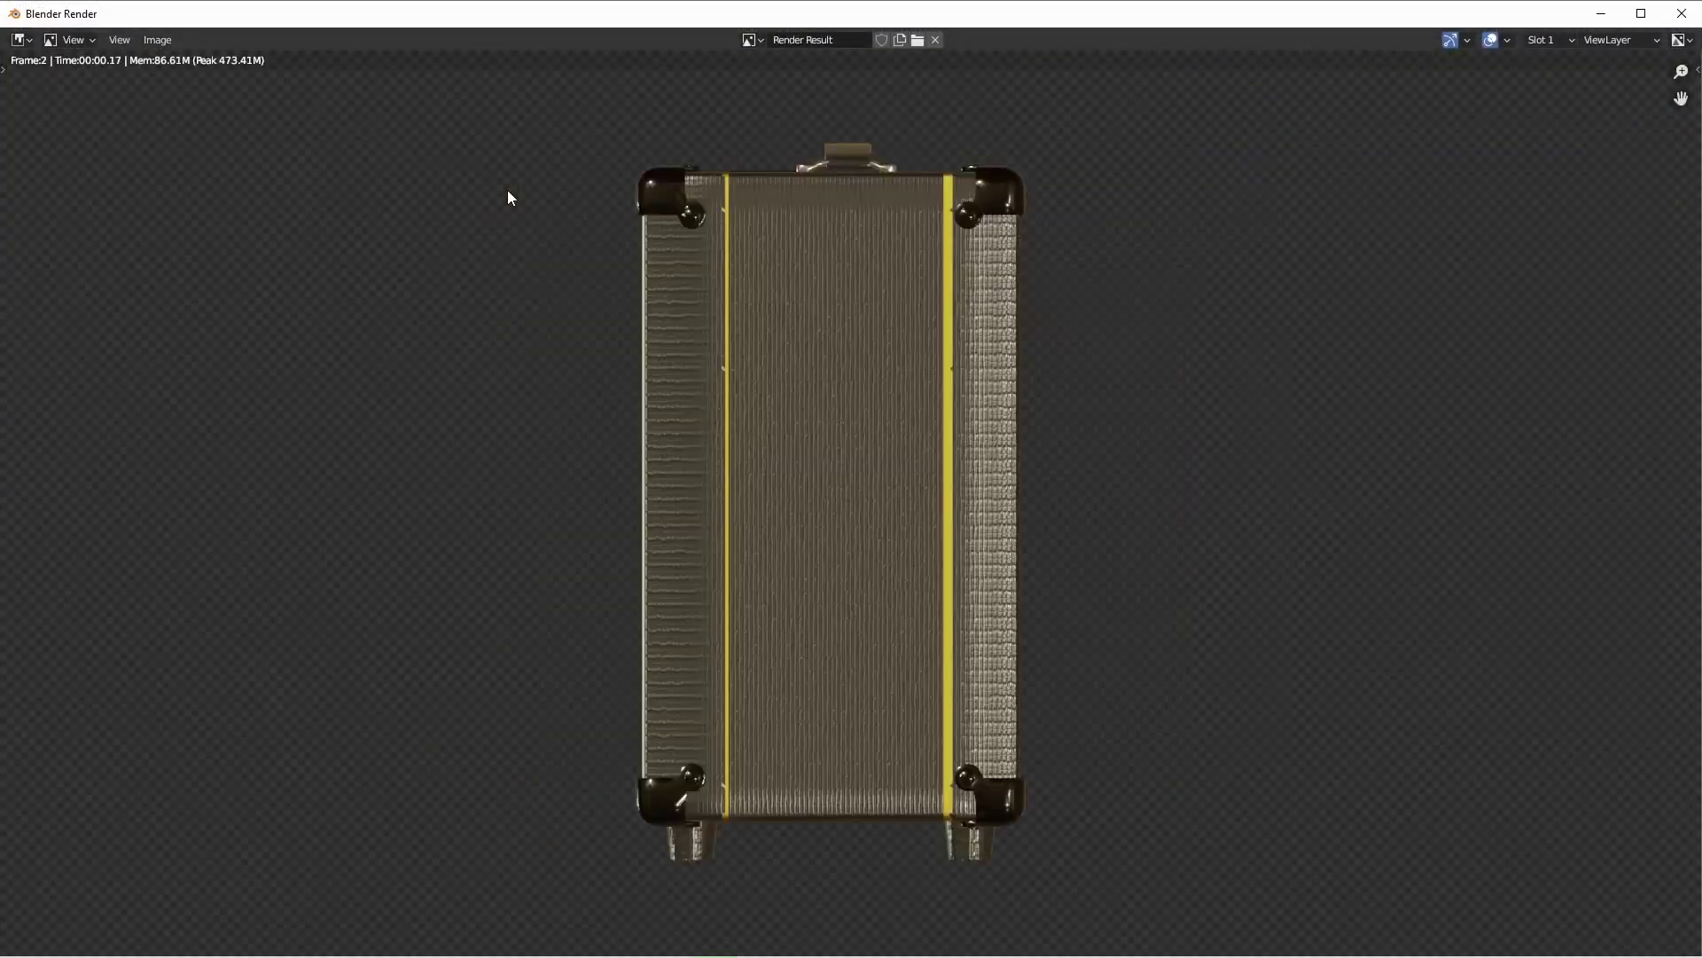
pyautogui.press('Escape')
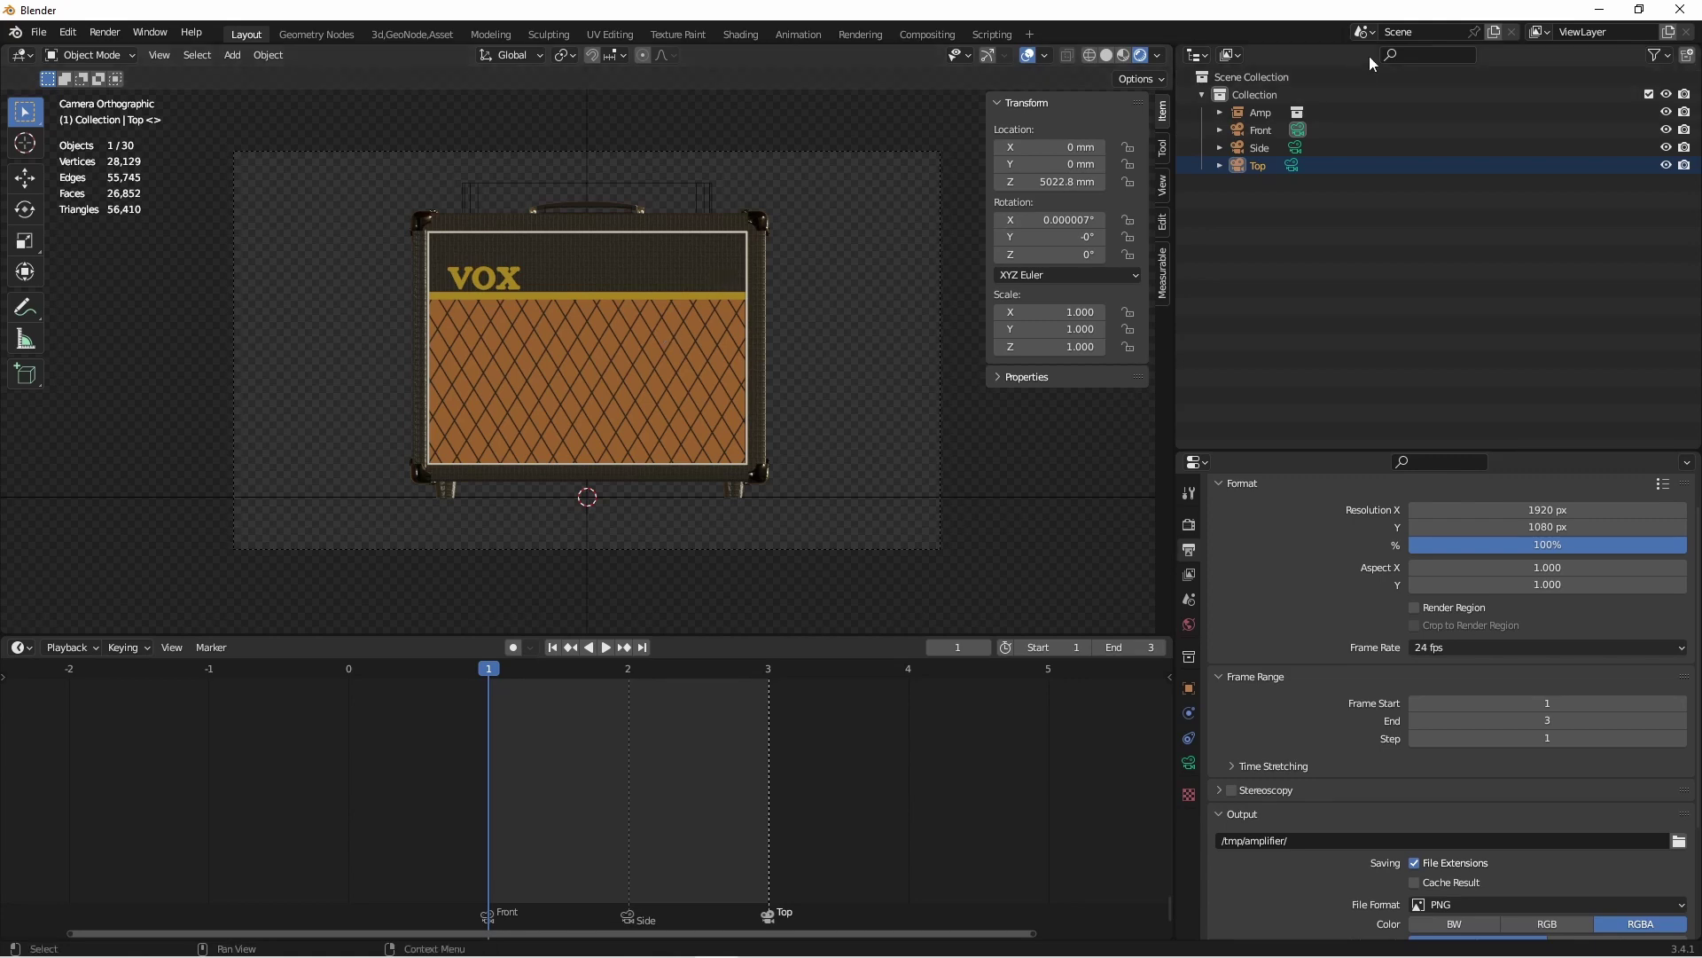
# - Create a new empty scene and enable compositing nodes for it
pyautogui.click(1496, 34)
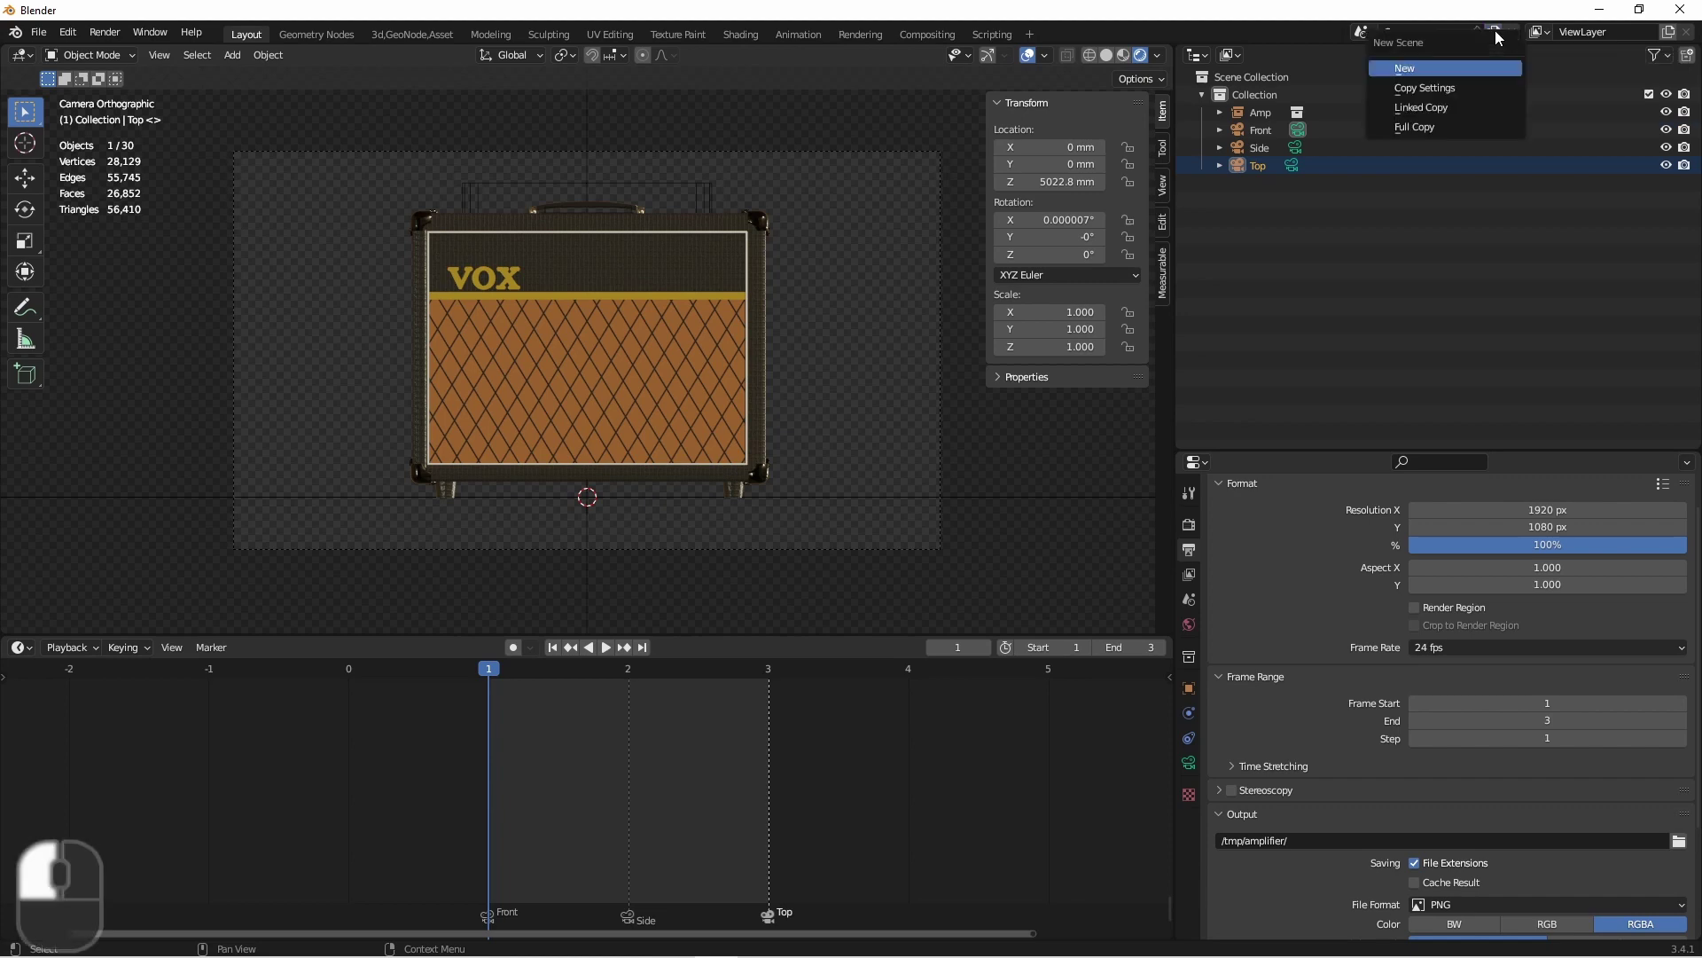
pyautogui.click(1412, 69)
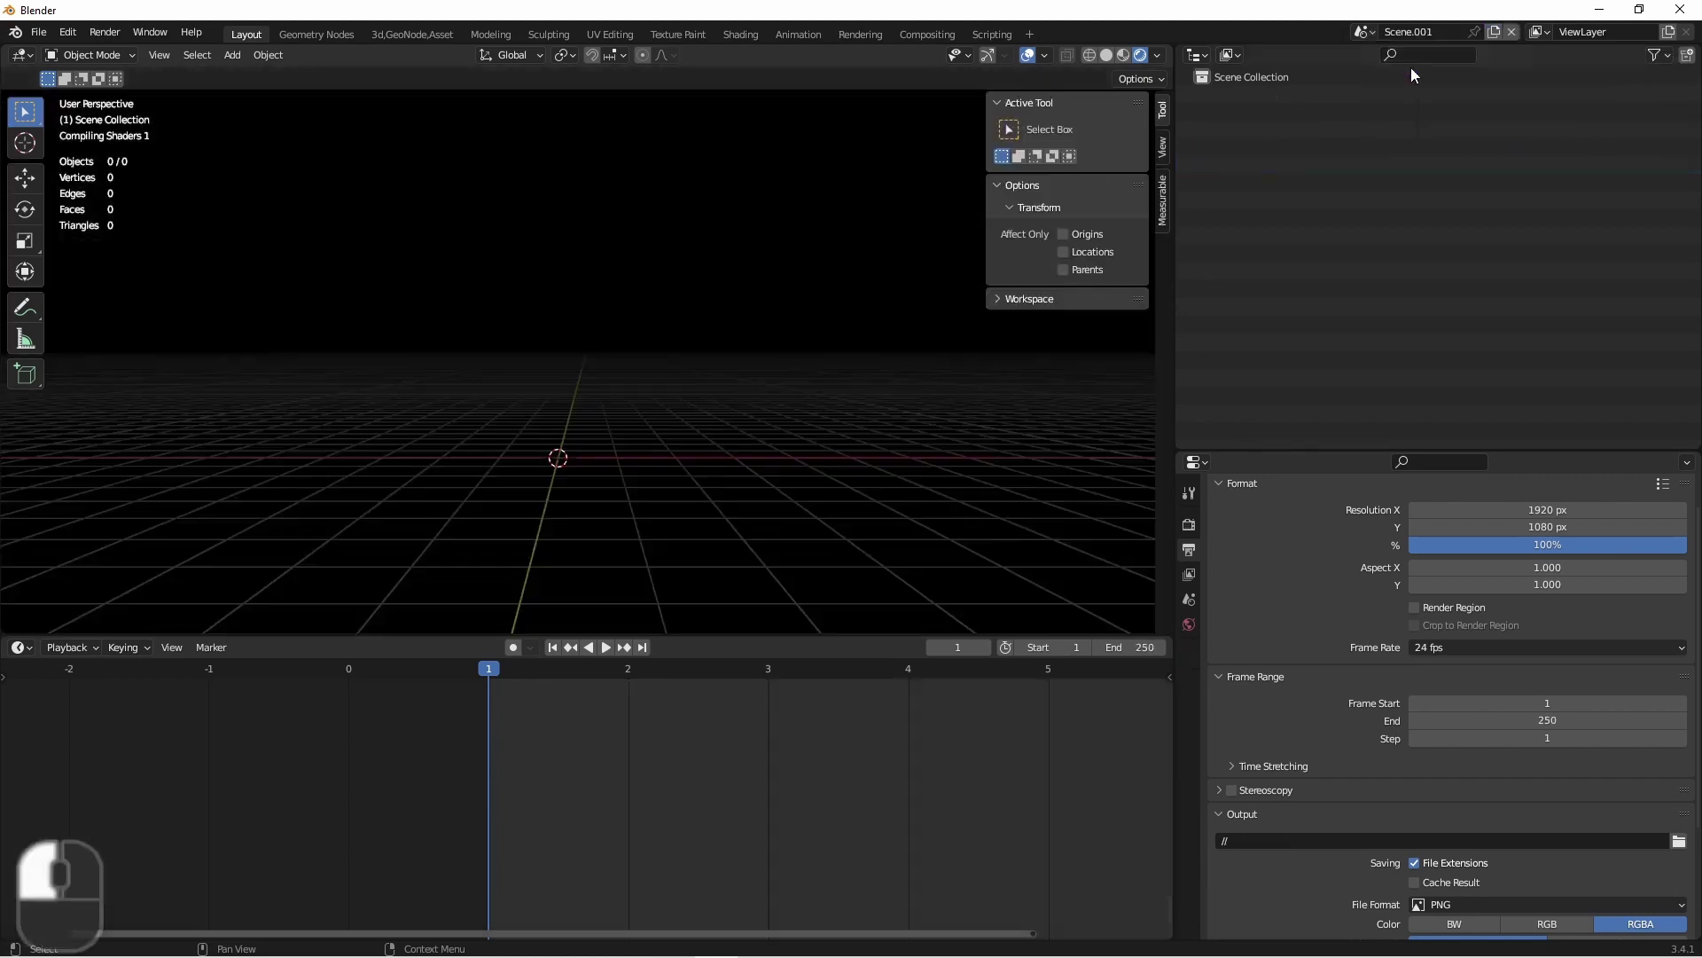
pyautogui.click(901, 34)
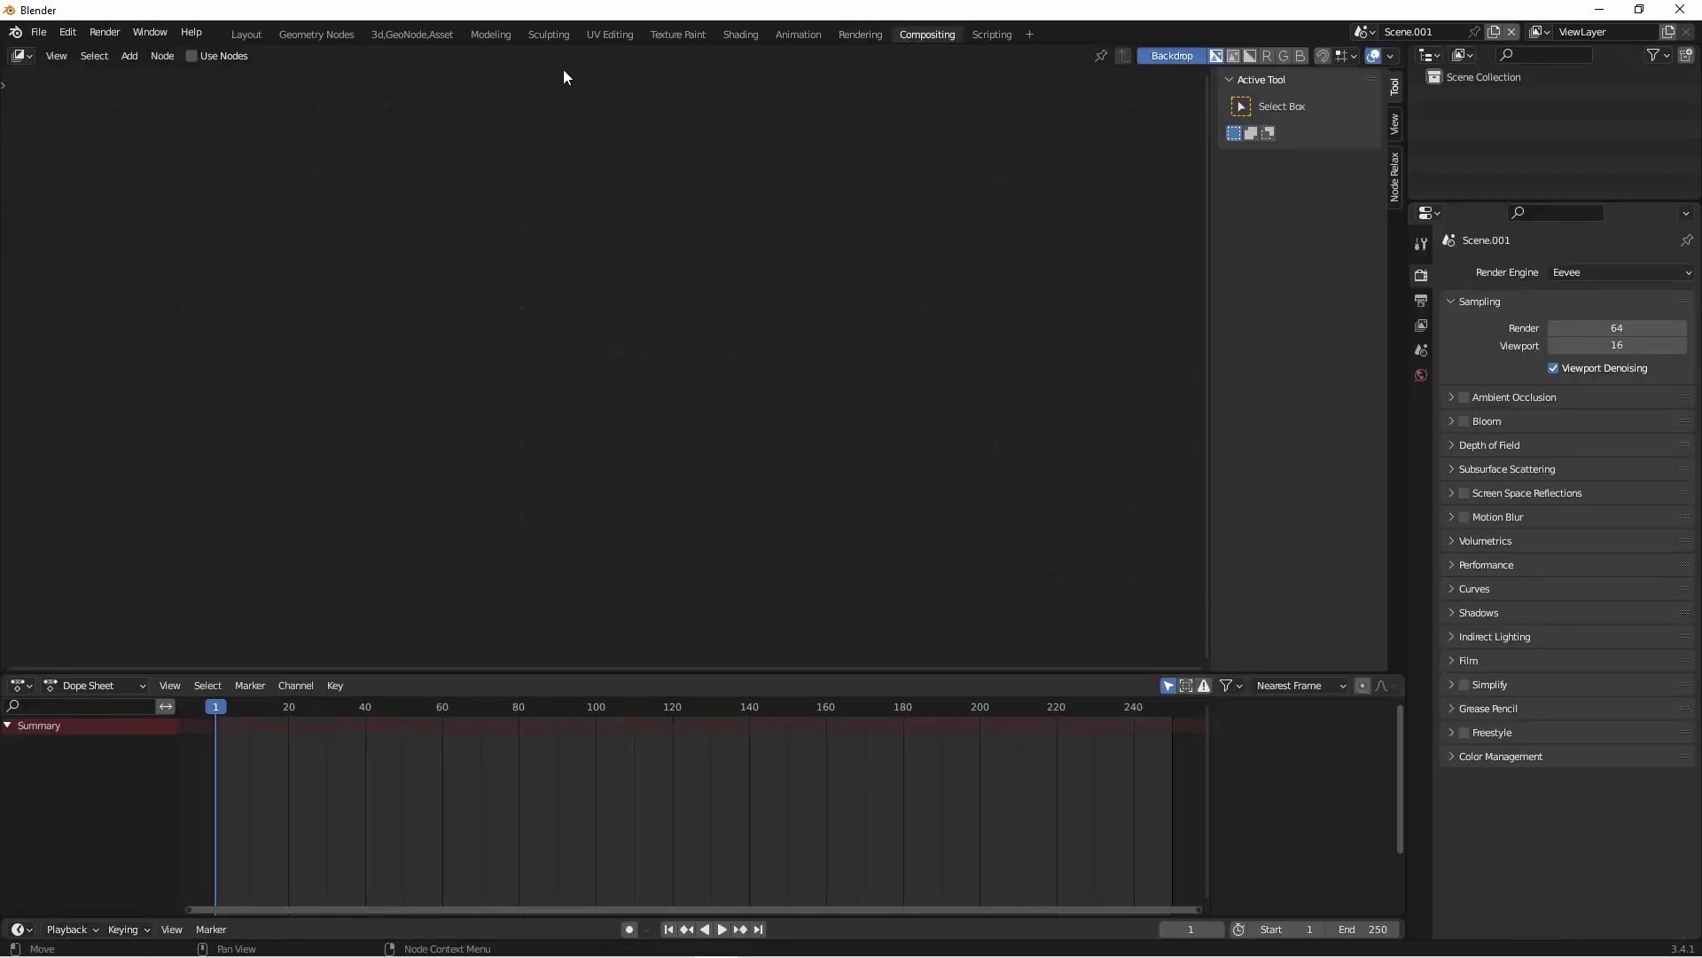
pyautogui.click(191, 57)
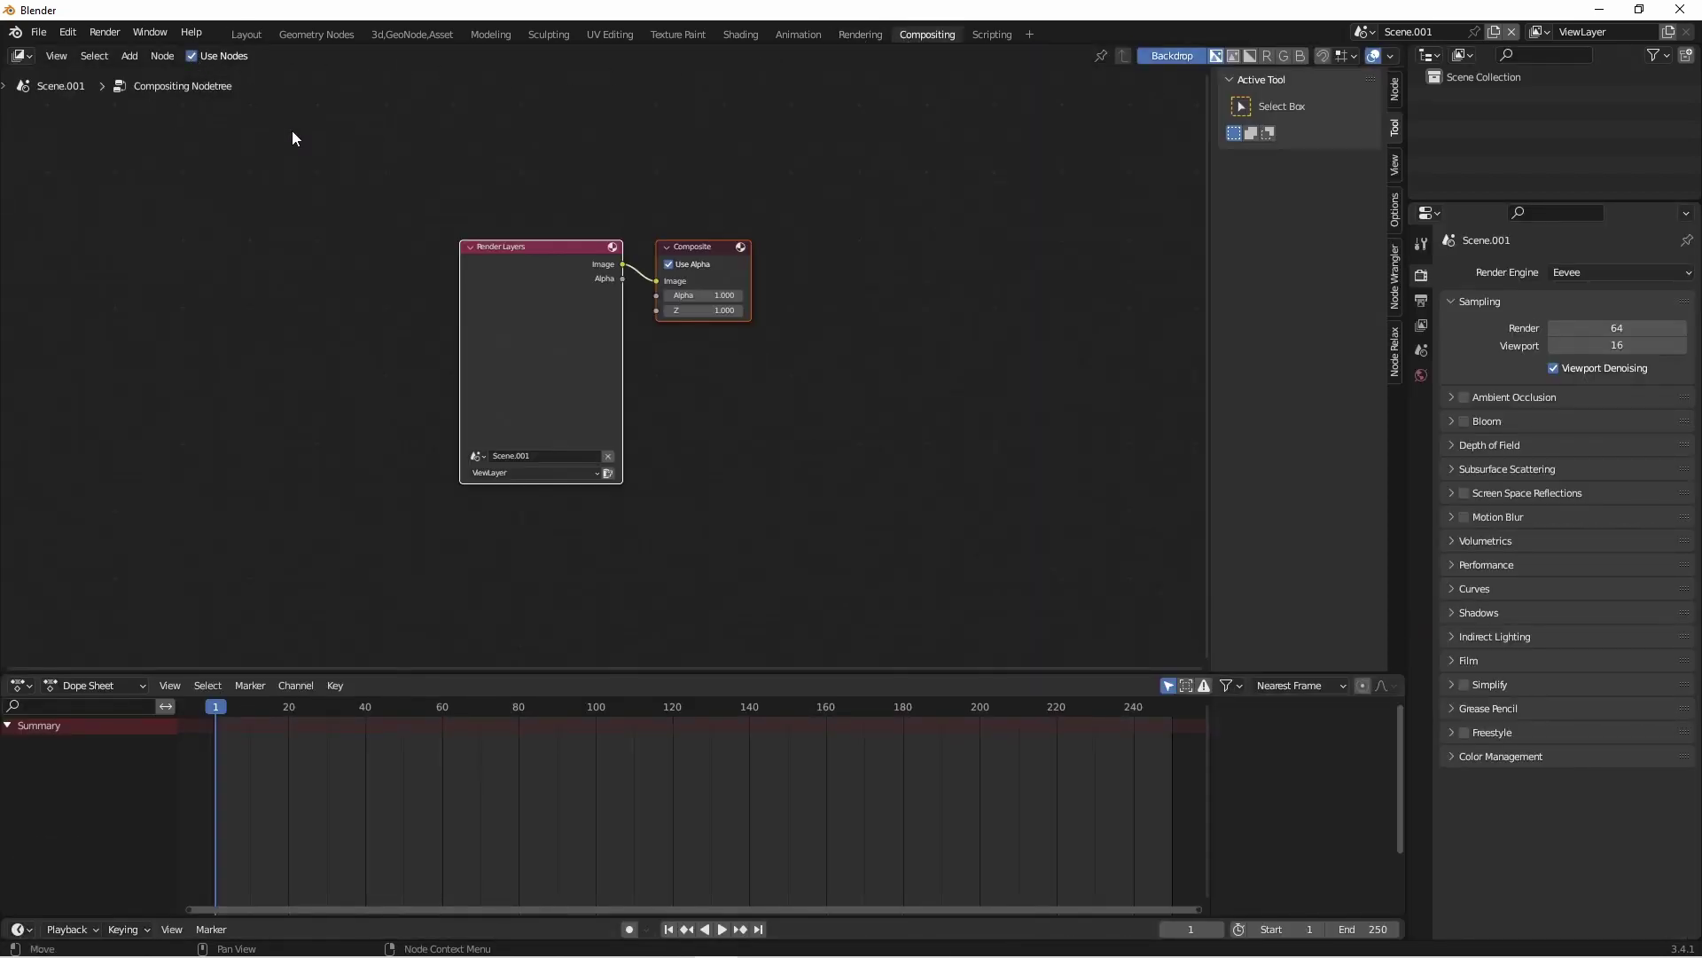
# - Replace the Render Layers node with an Image input node placed well ahead of the Composite node
pyautogui.scroll(3, 576, 316)
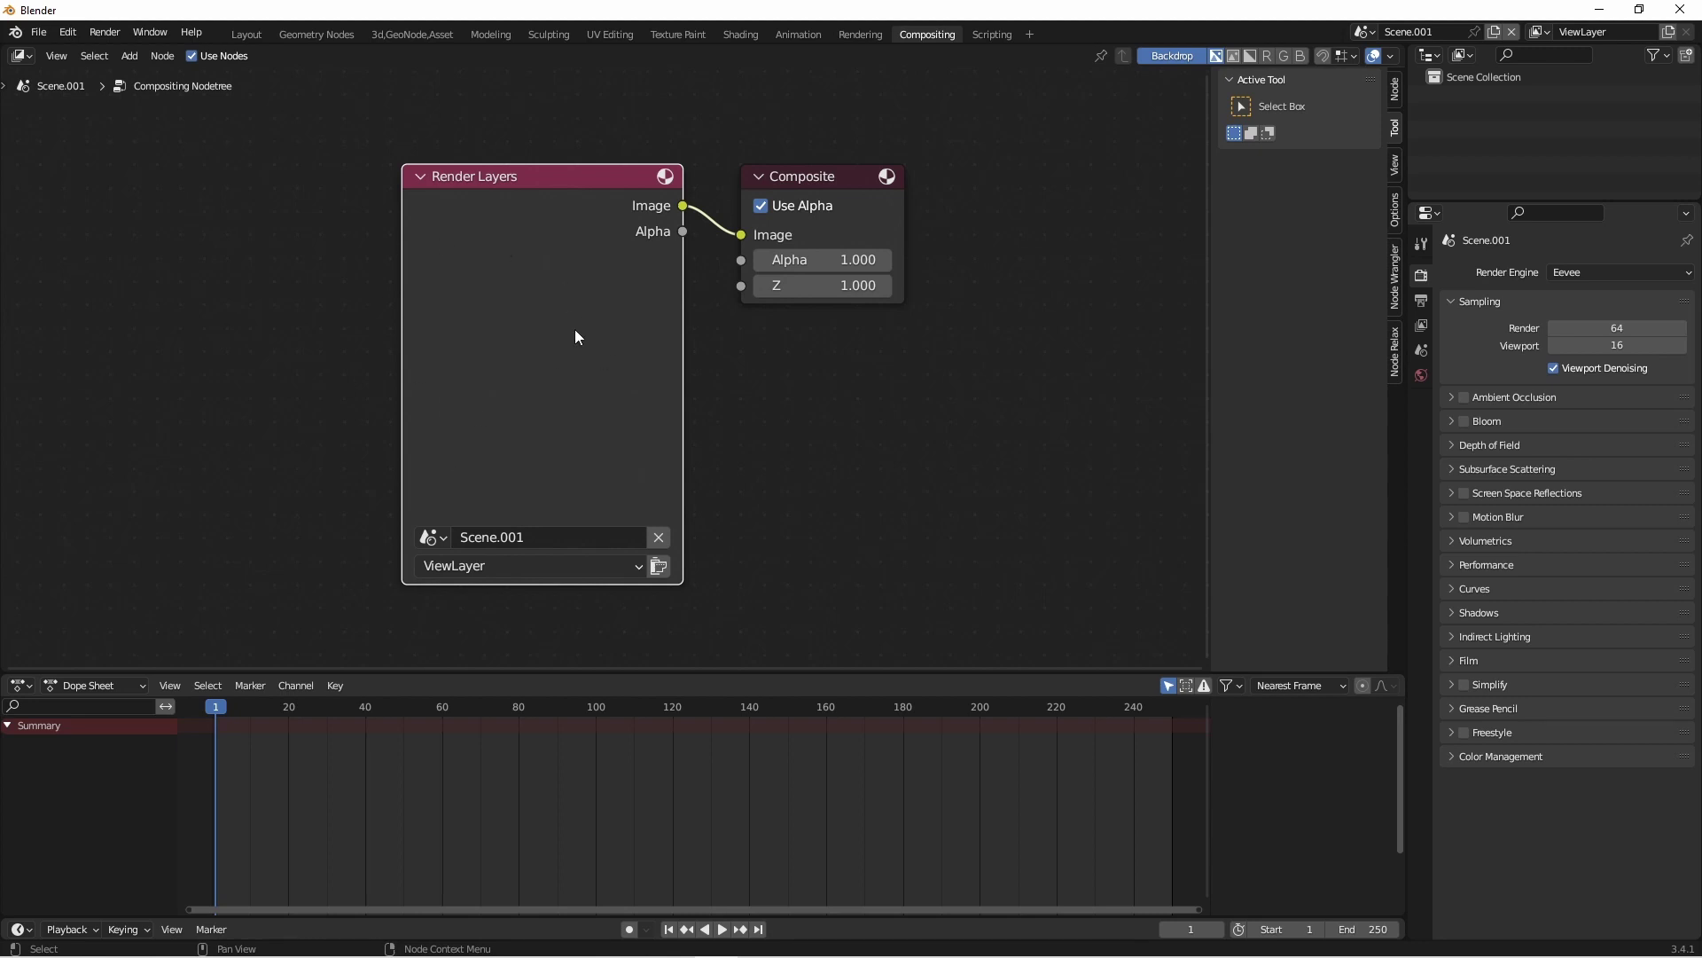
pyautogui.press('x')
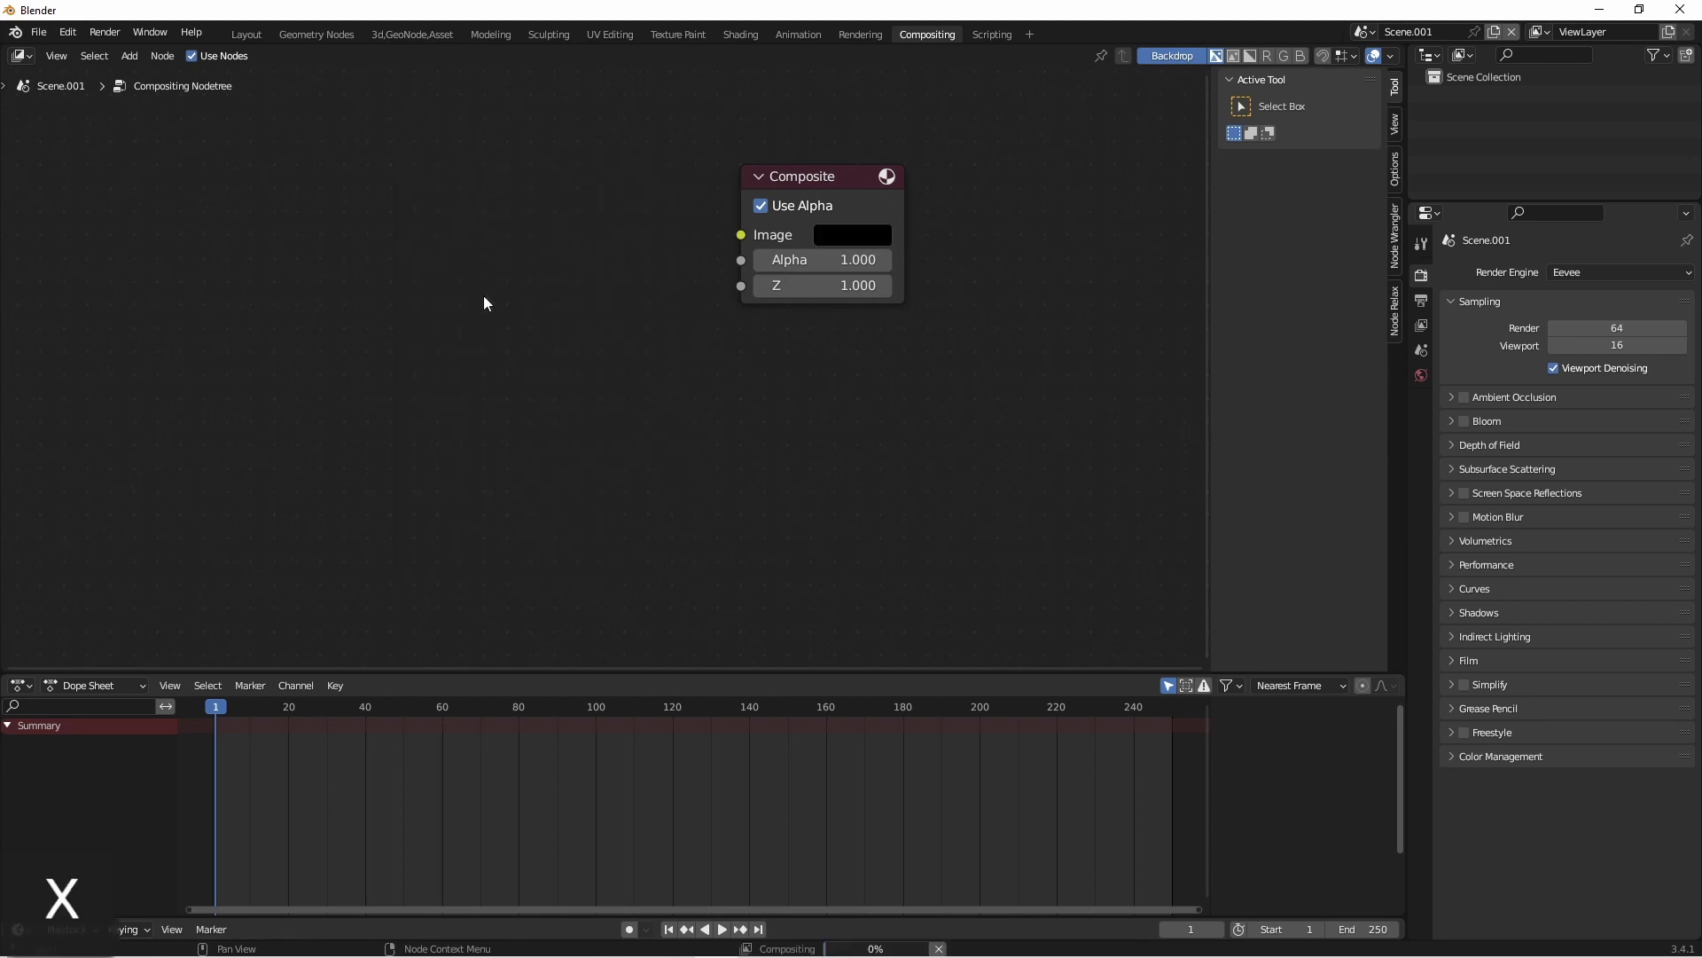
pyautogui.moveTo(305, 278); pyautogui.dragTo(438, 268, button='middle')
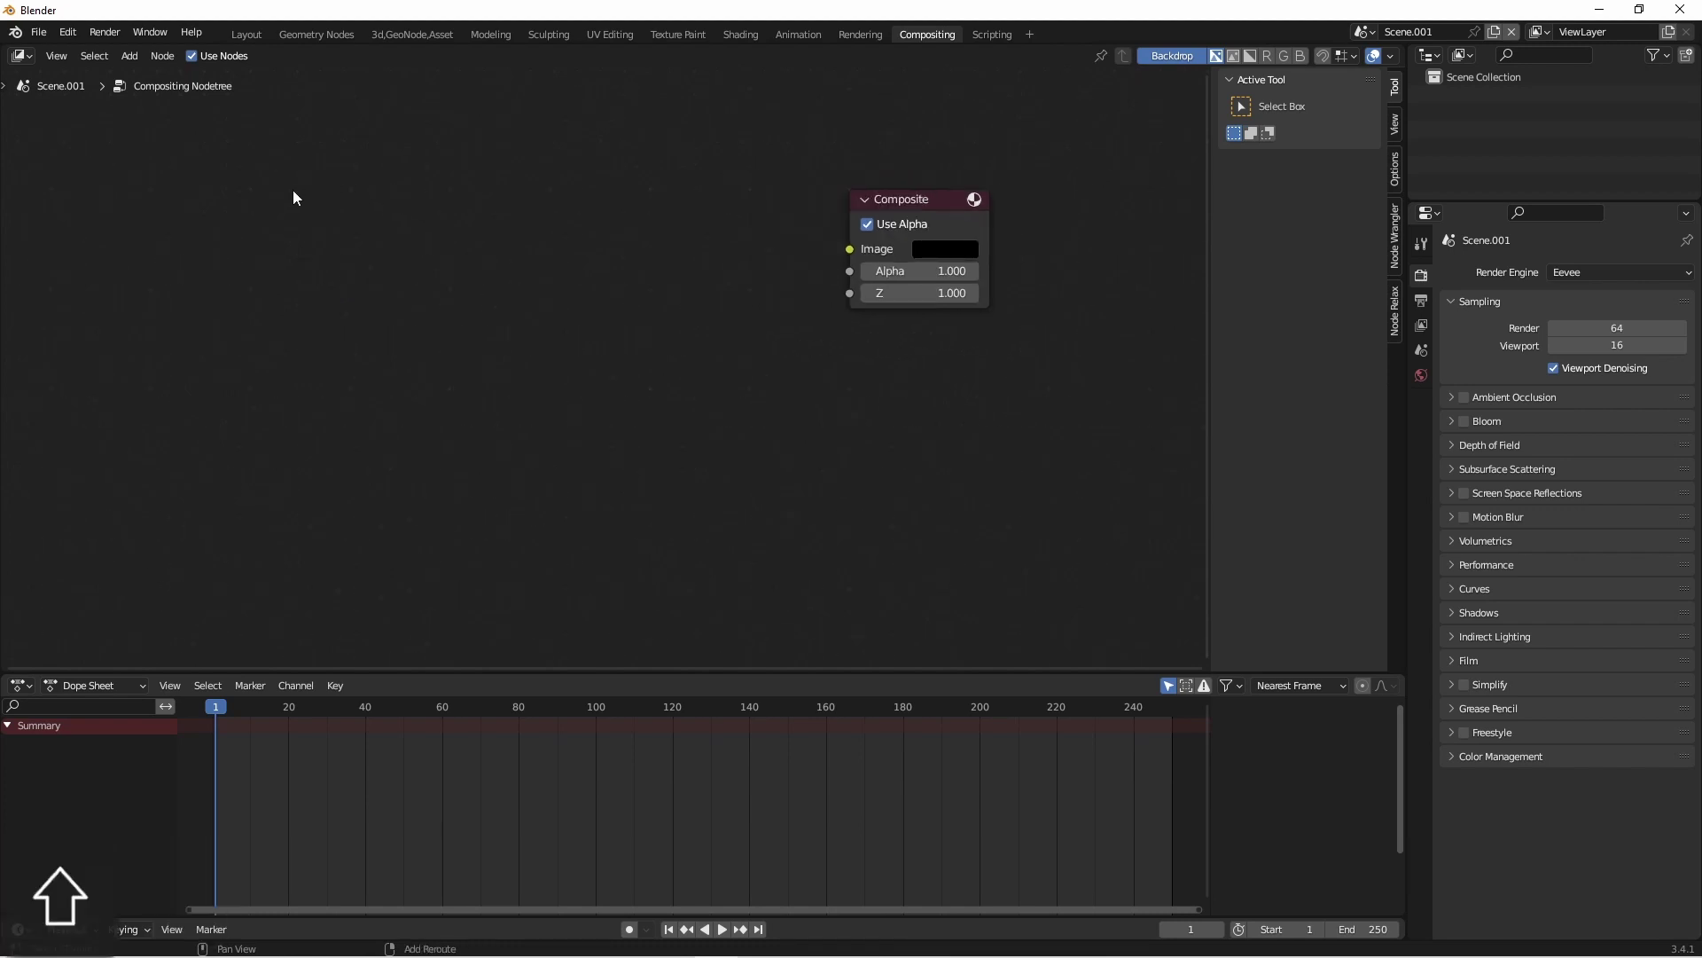
pyautogui.hotkey('shift', 'a')
pyautogui.moveTo(272, 223)
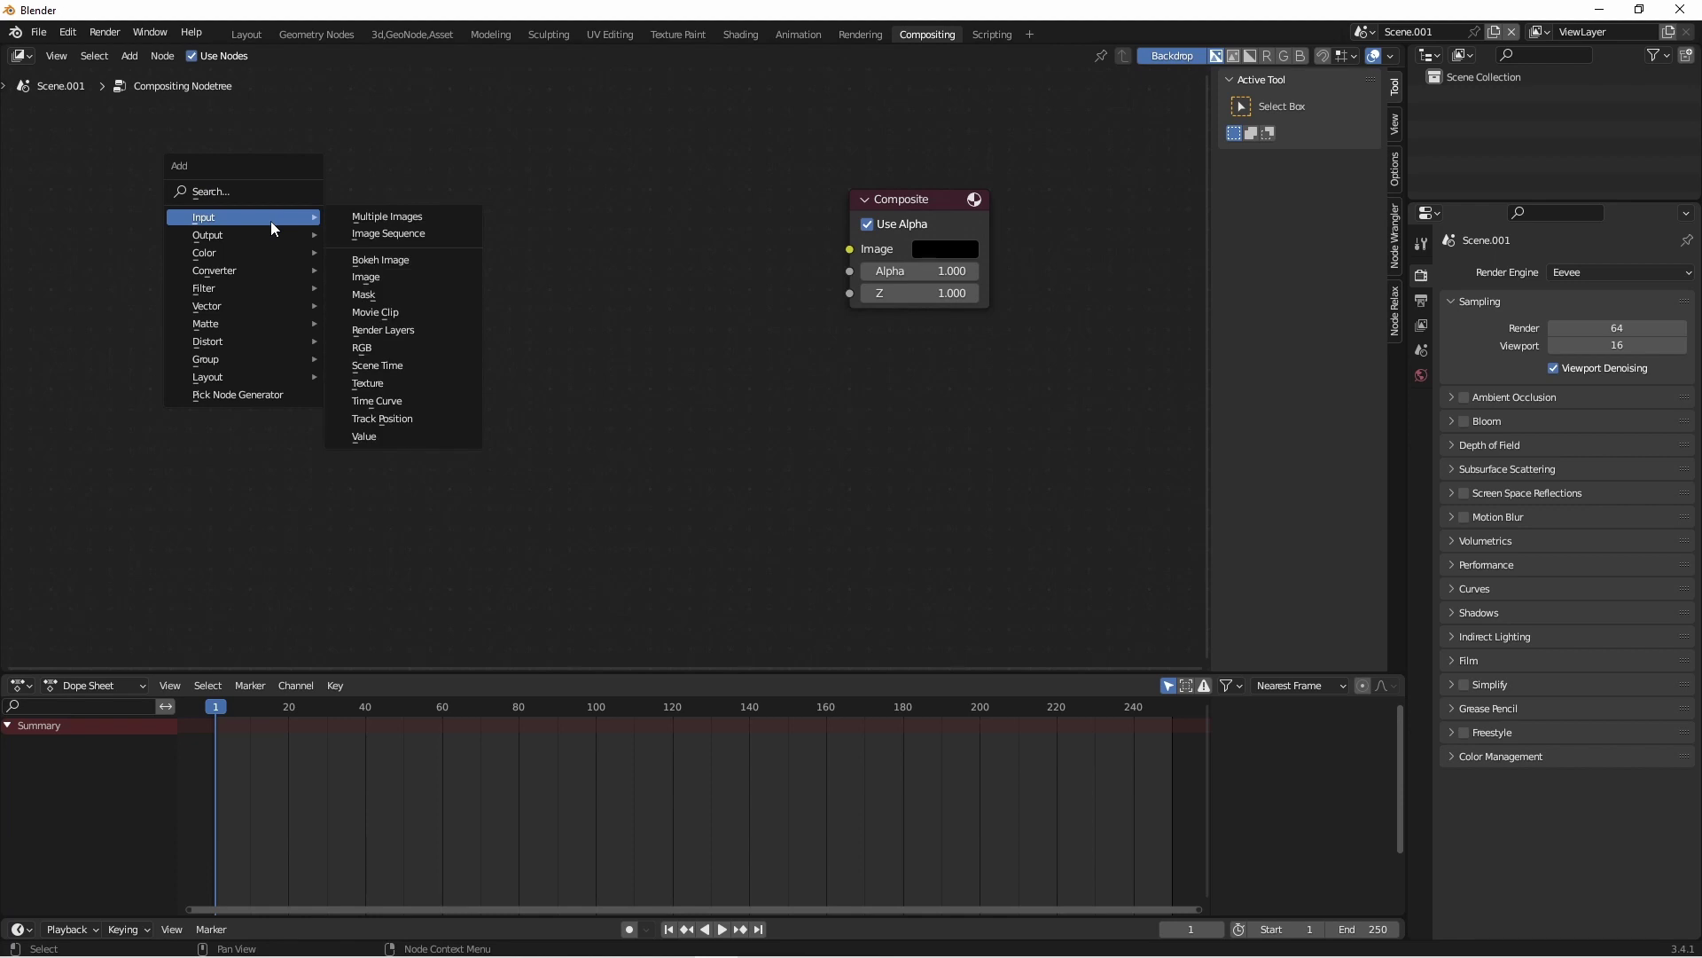
pyautogui.click(372, 276)
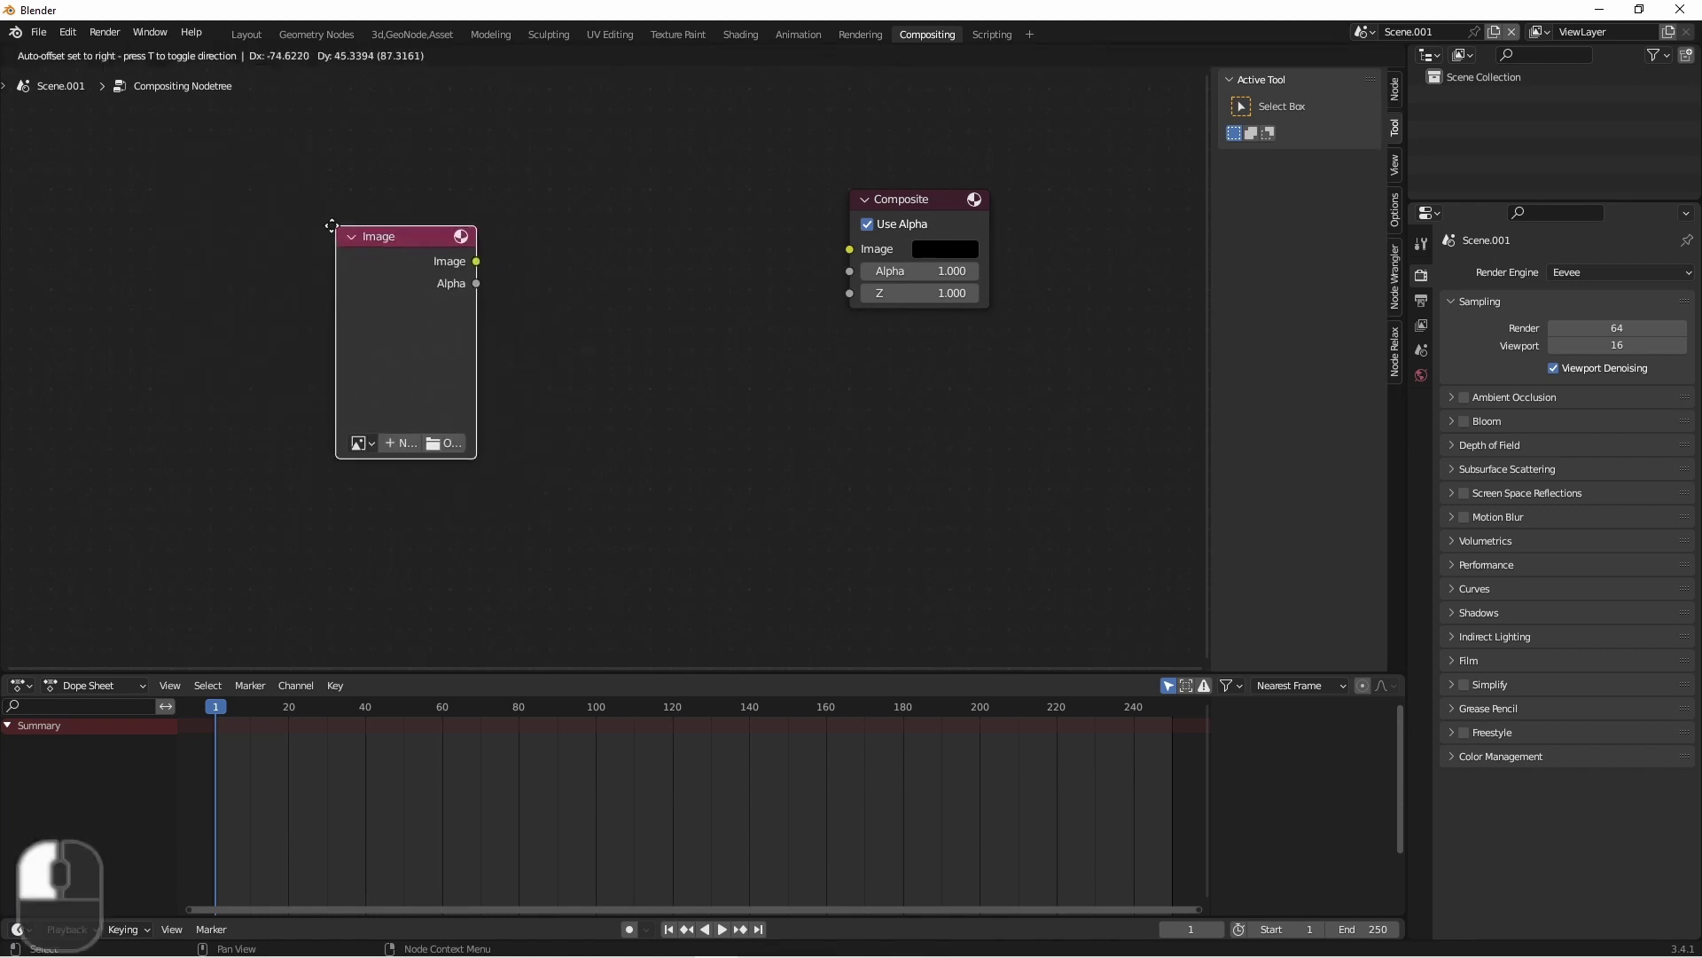
pyautogui.click(305, 219)
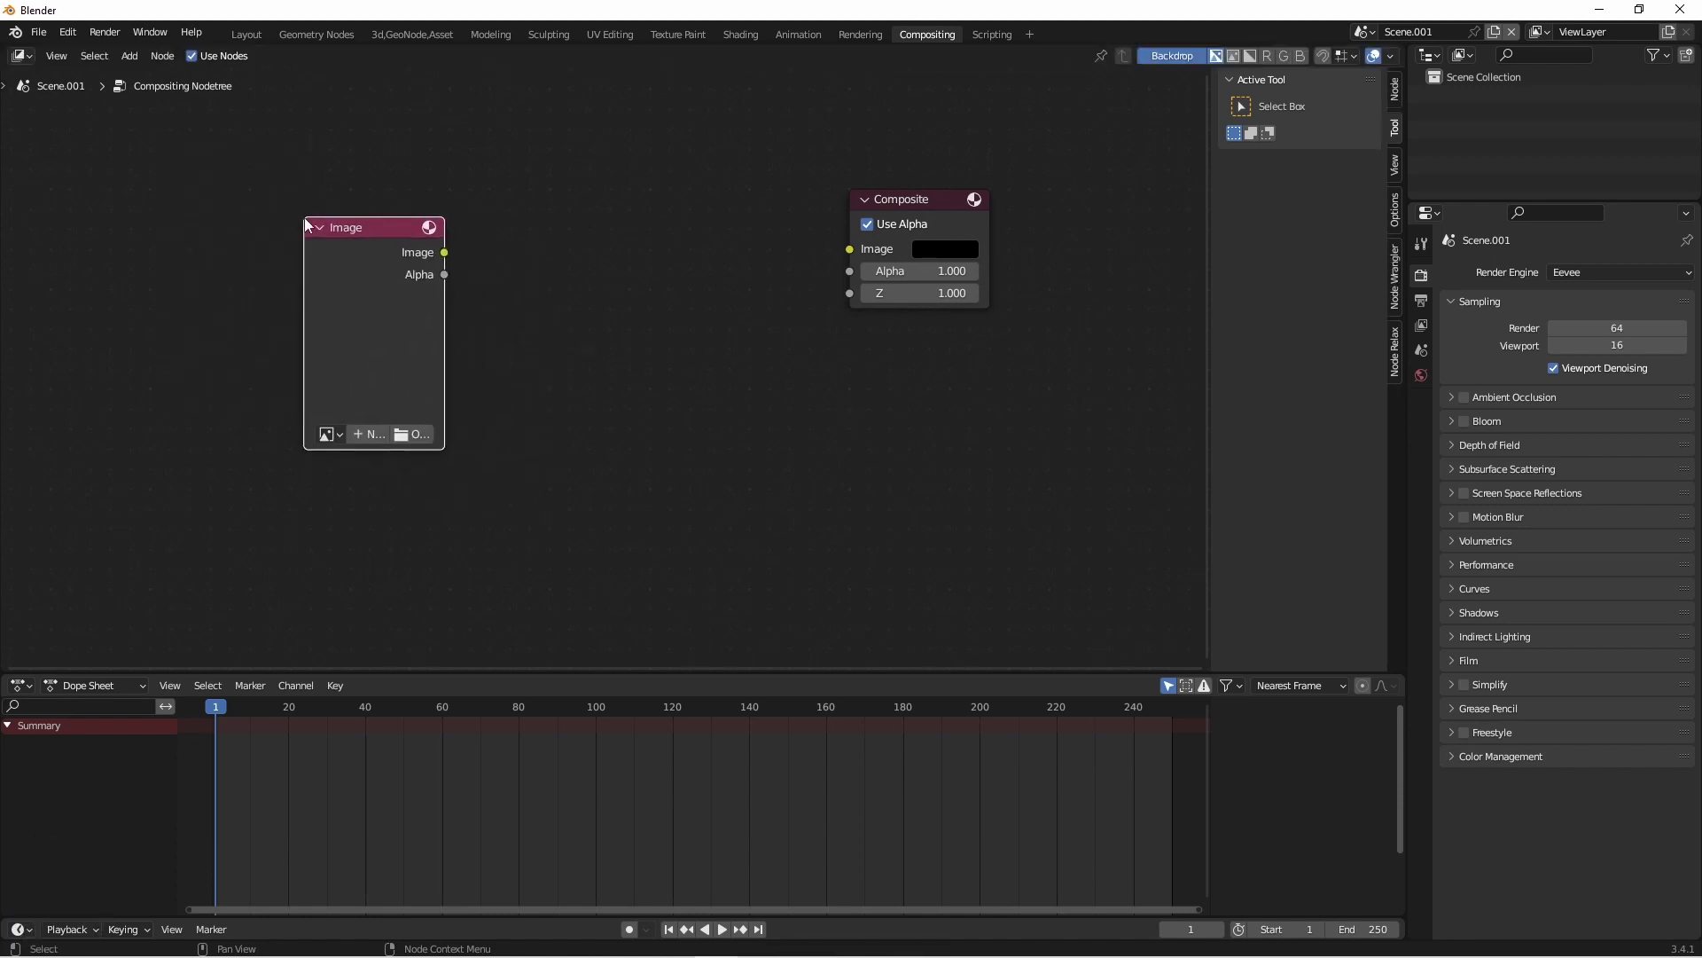
# - Load 0001.png, 0002.png and 0003.png from C:\tmp\amplifier\ into the Image node as an image sequence
pyautogui.click(420, 434)
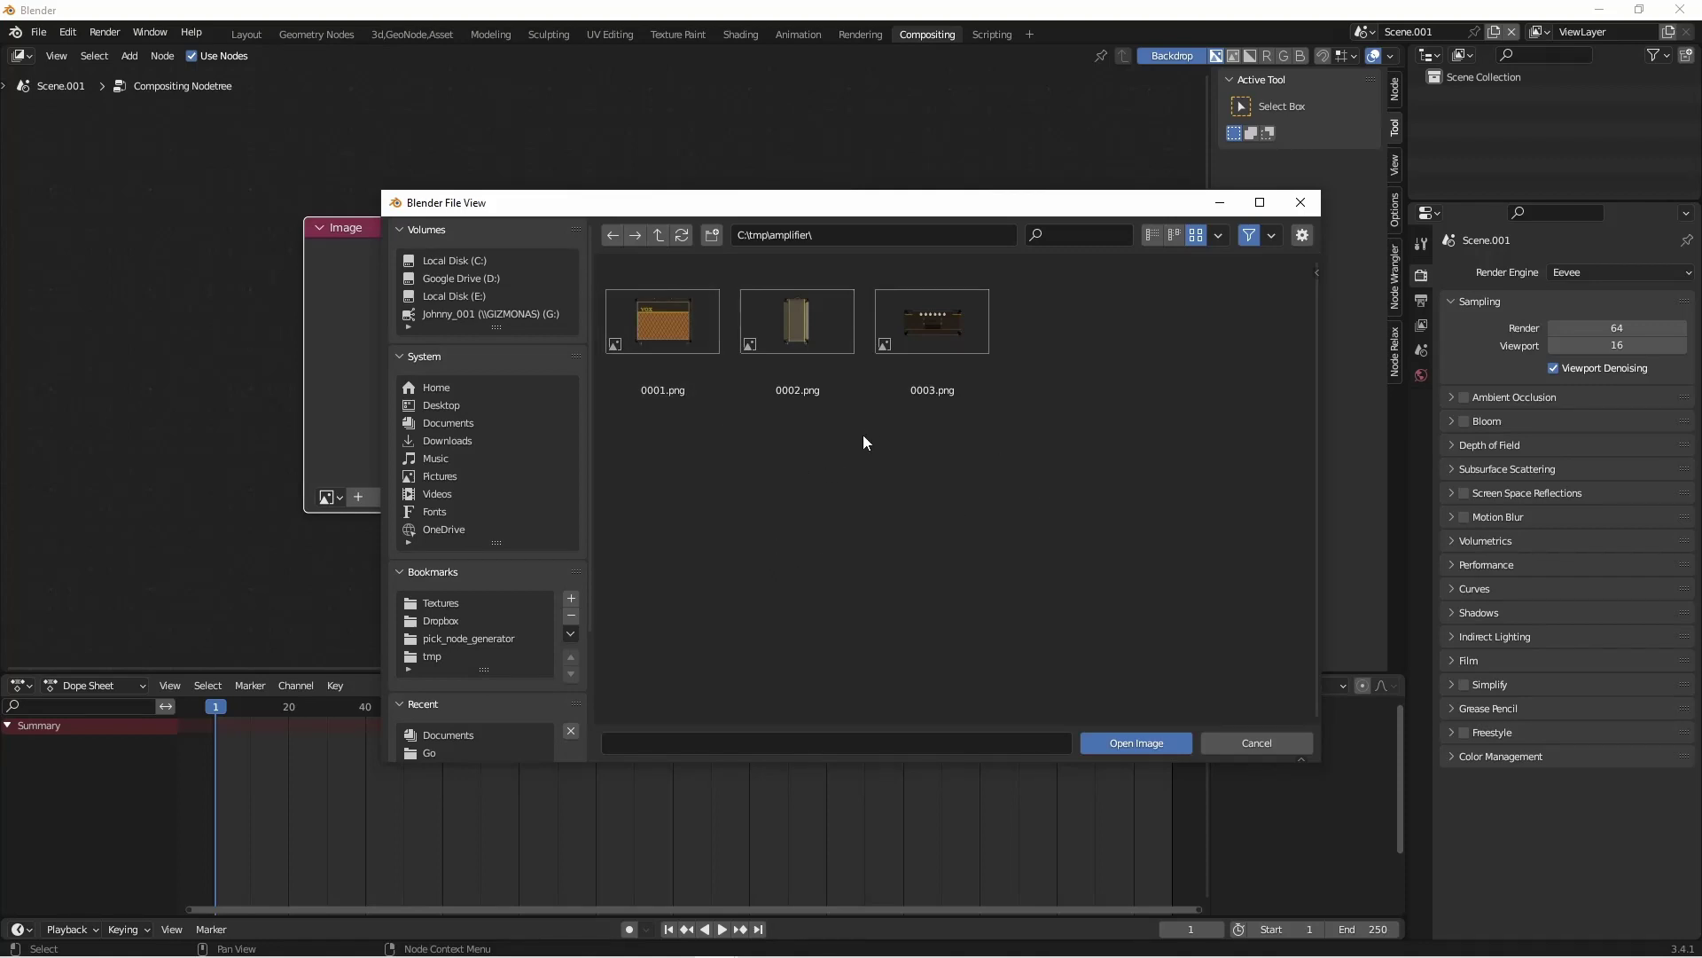
pyautogui.moveTo(1044, 477); pyautogui.dragTo(686, 313)
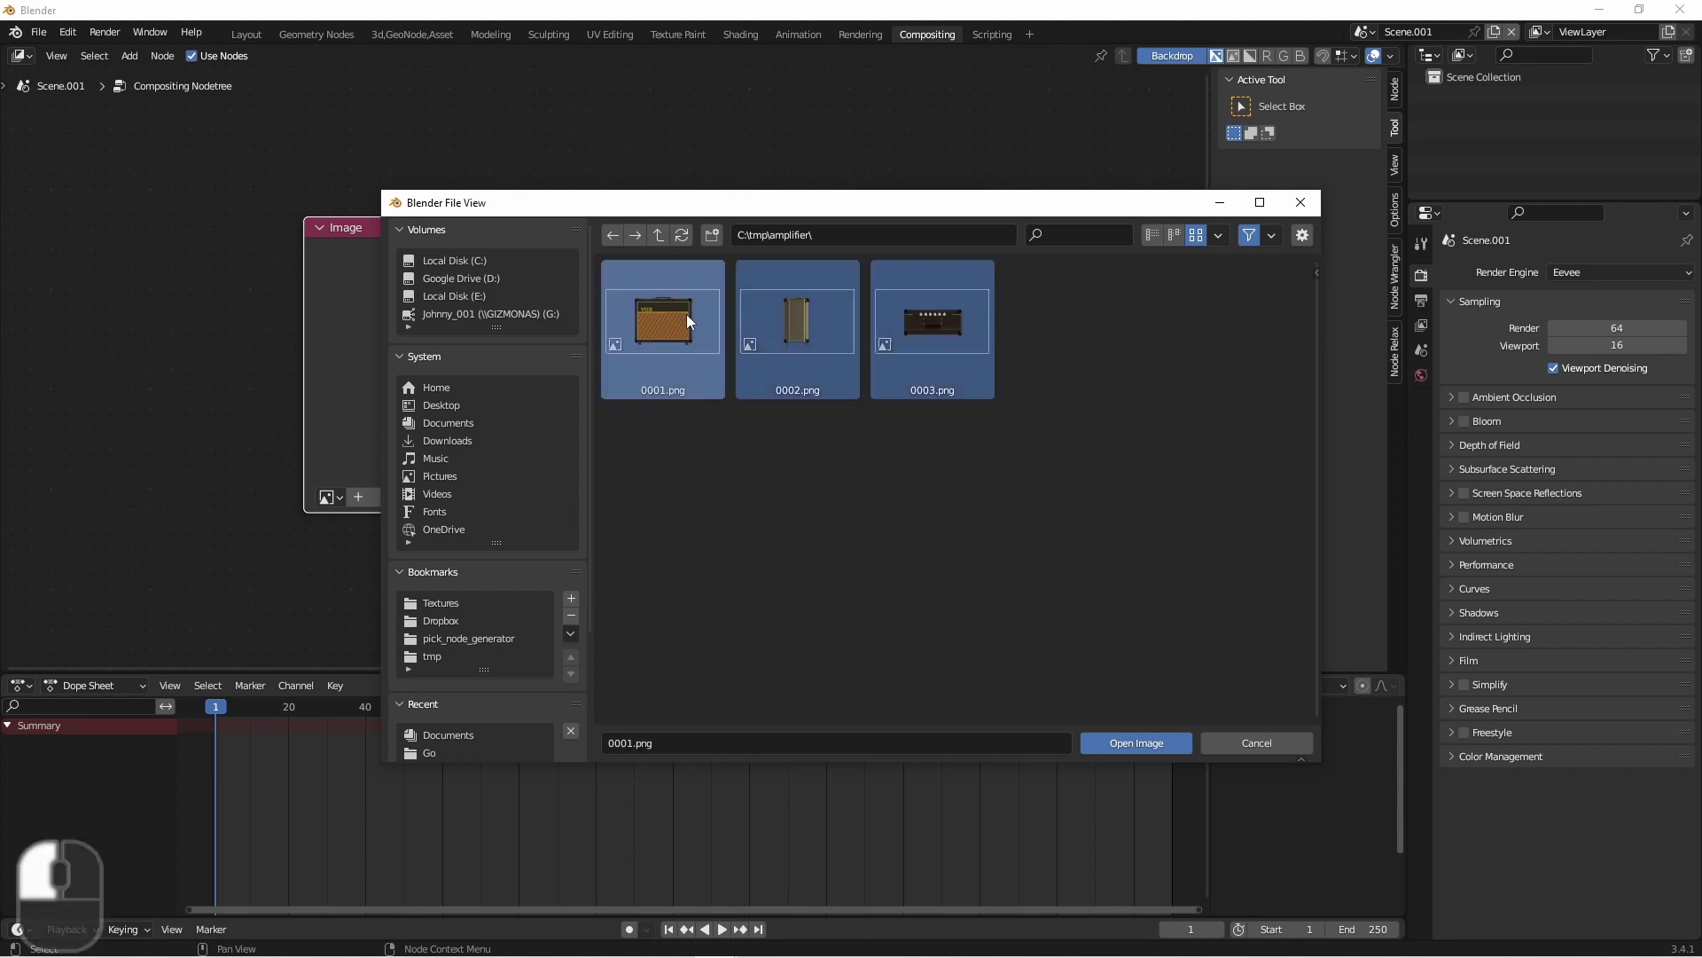
pyautogui.click(1121, 740)
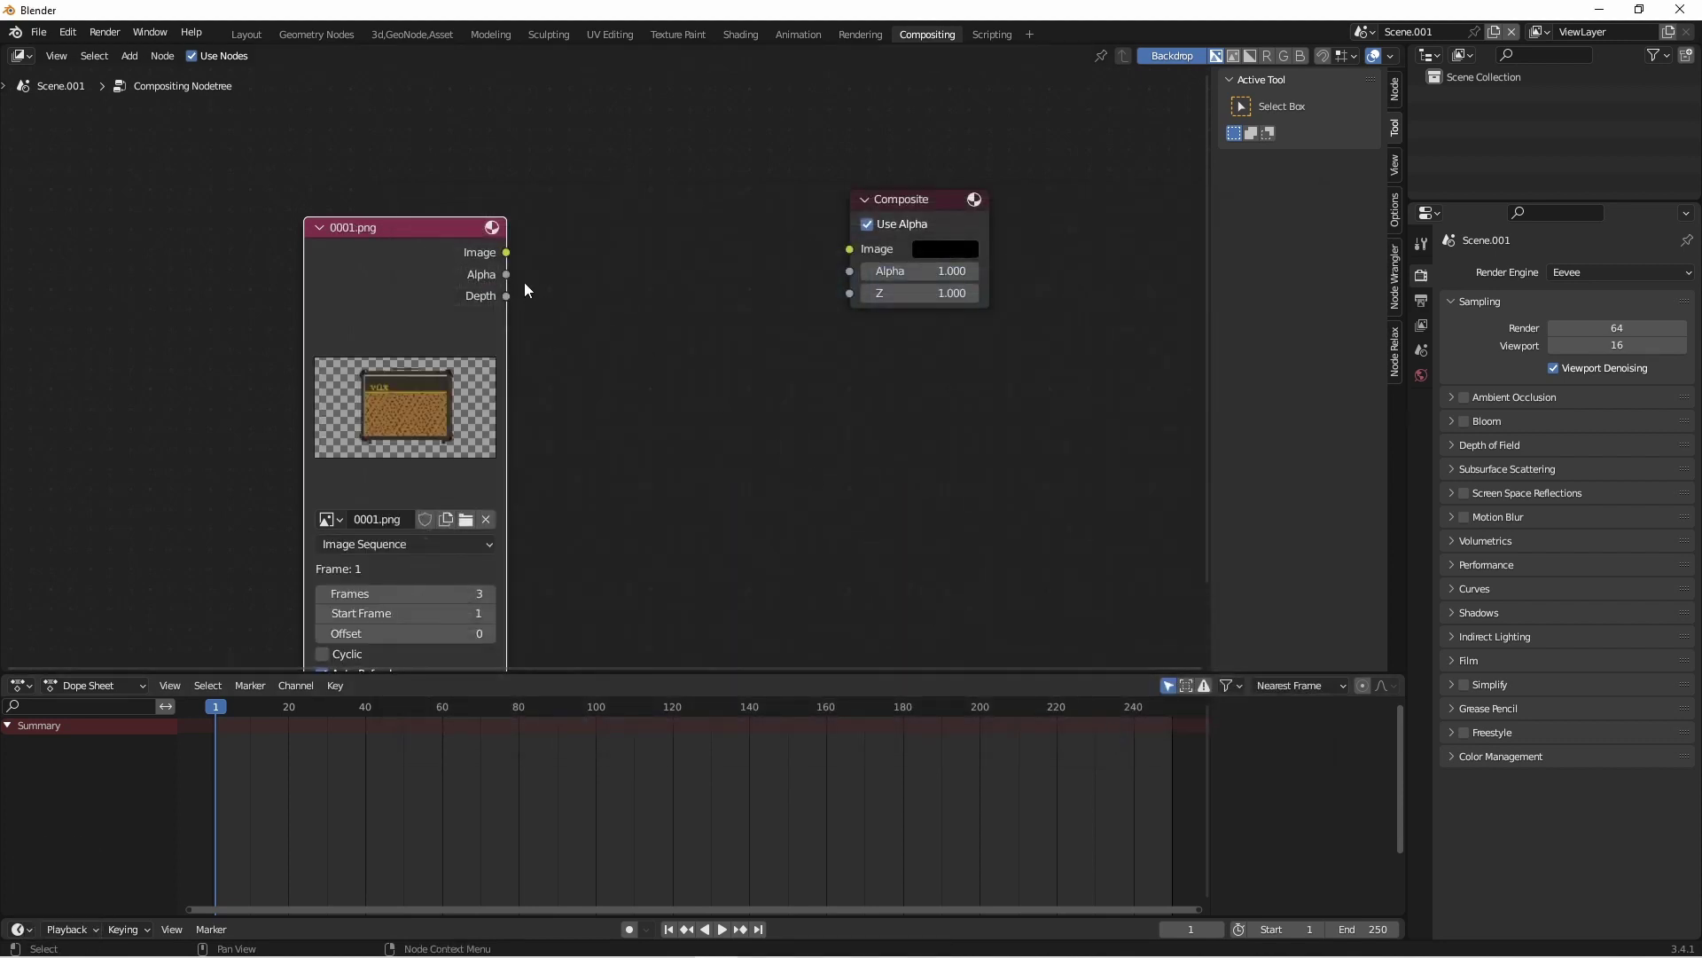
pyautogui.keyDown('shift'); pyautogui.scroll(-3, 448, 210); pyautogui.keyUp('shift')
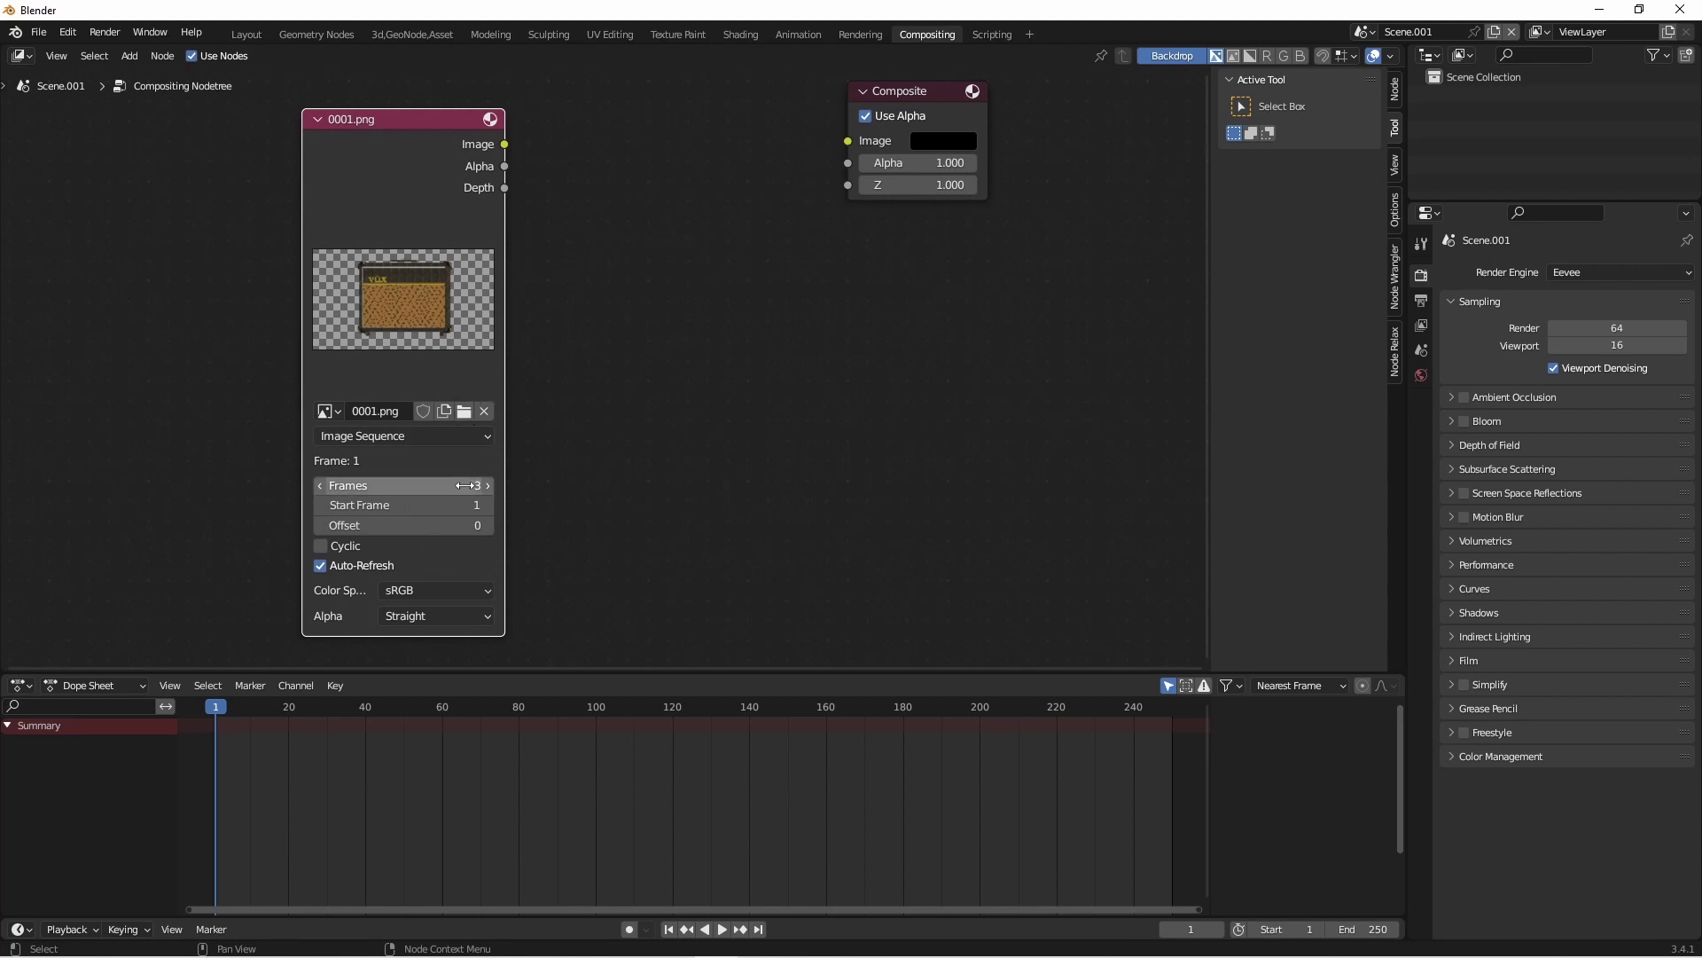
# - Link the image sequence's Image output to the Composite node's Image input and insert a reroute on that link
pyautogui.scroll(-1, 621, 355)
pyautogui.moveTo(503, 248); pyautogui.dragTo(774, 246)
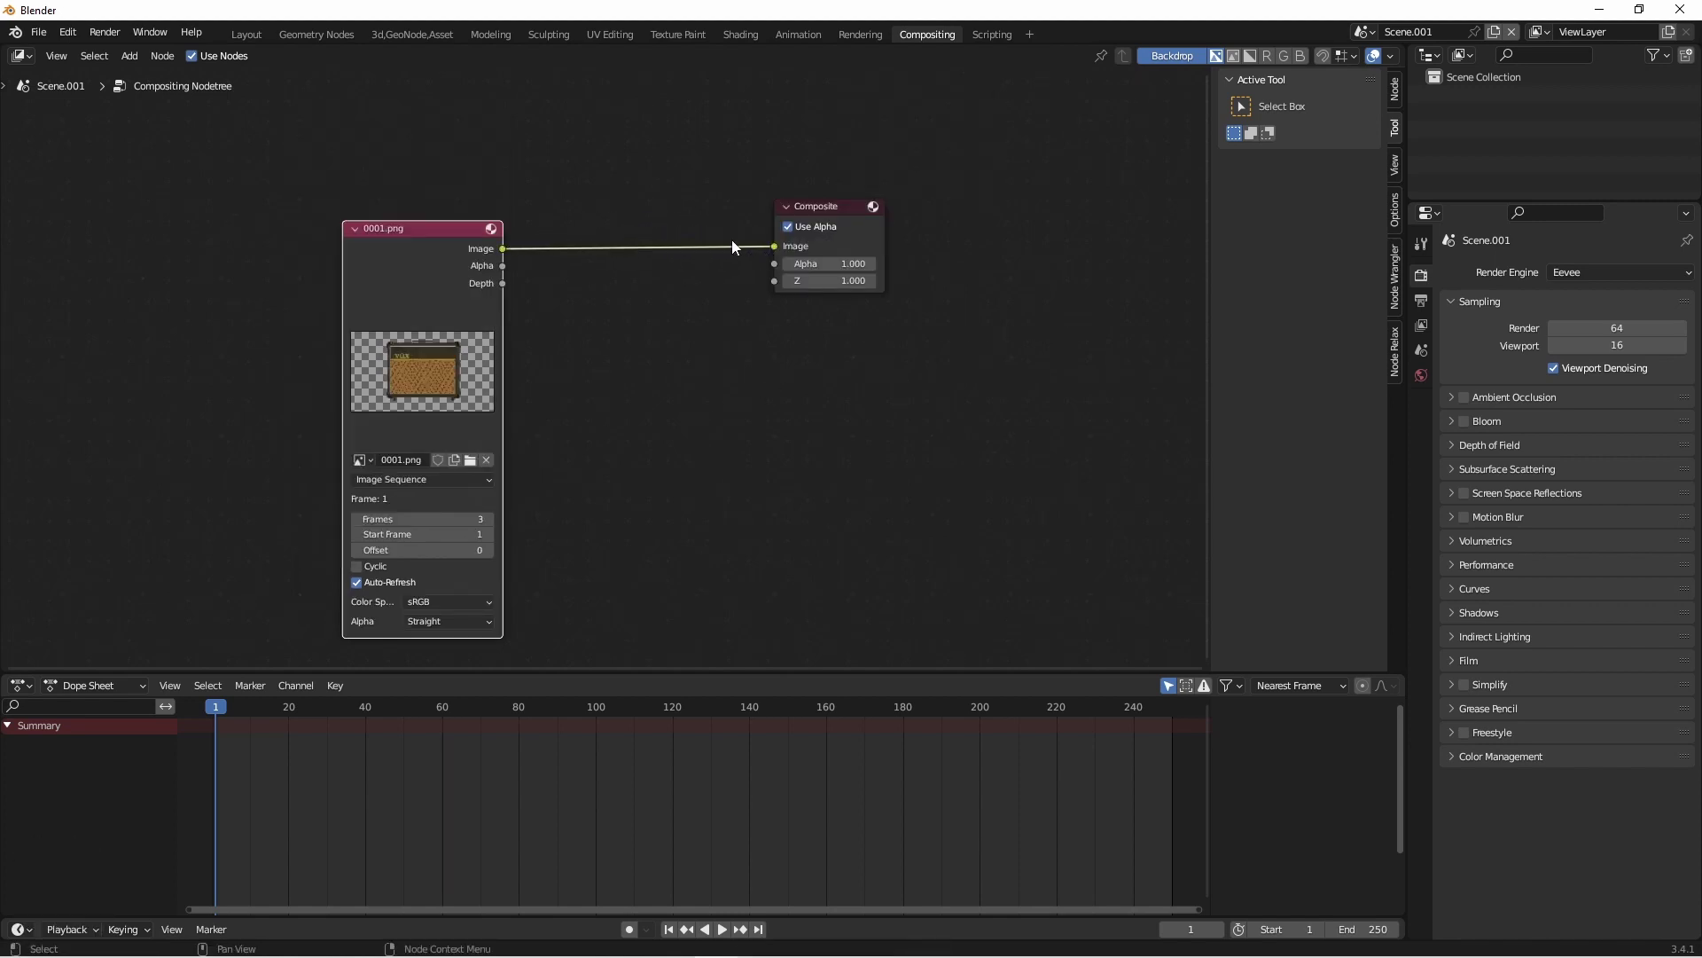
pyautogui.press('shift')
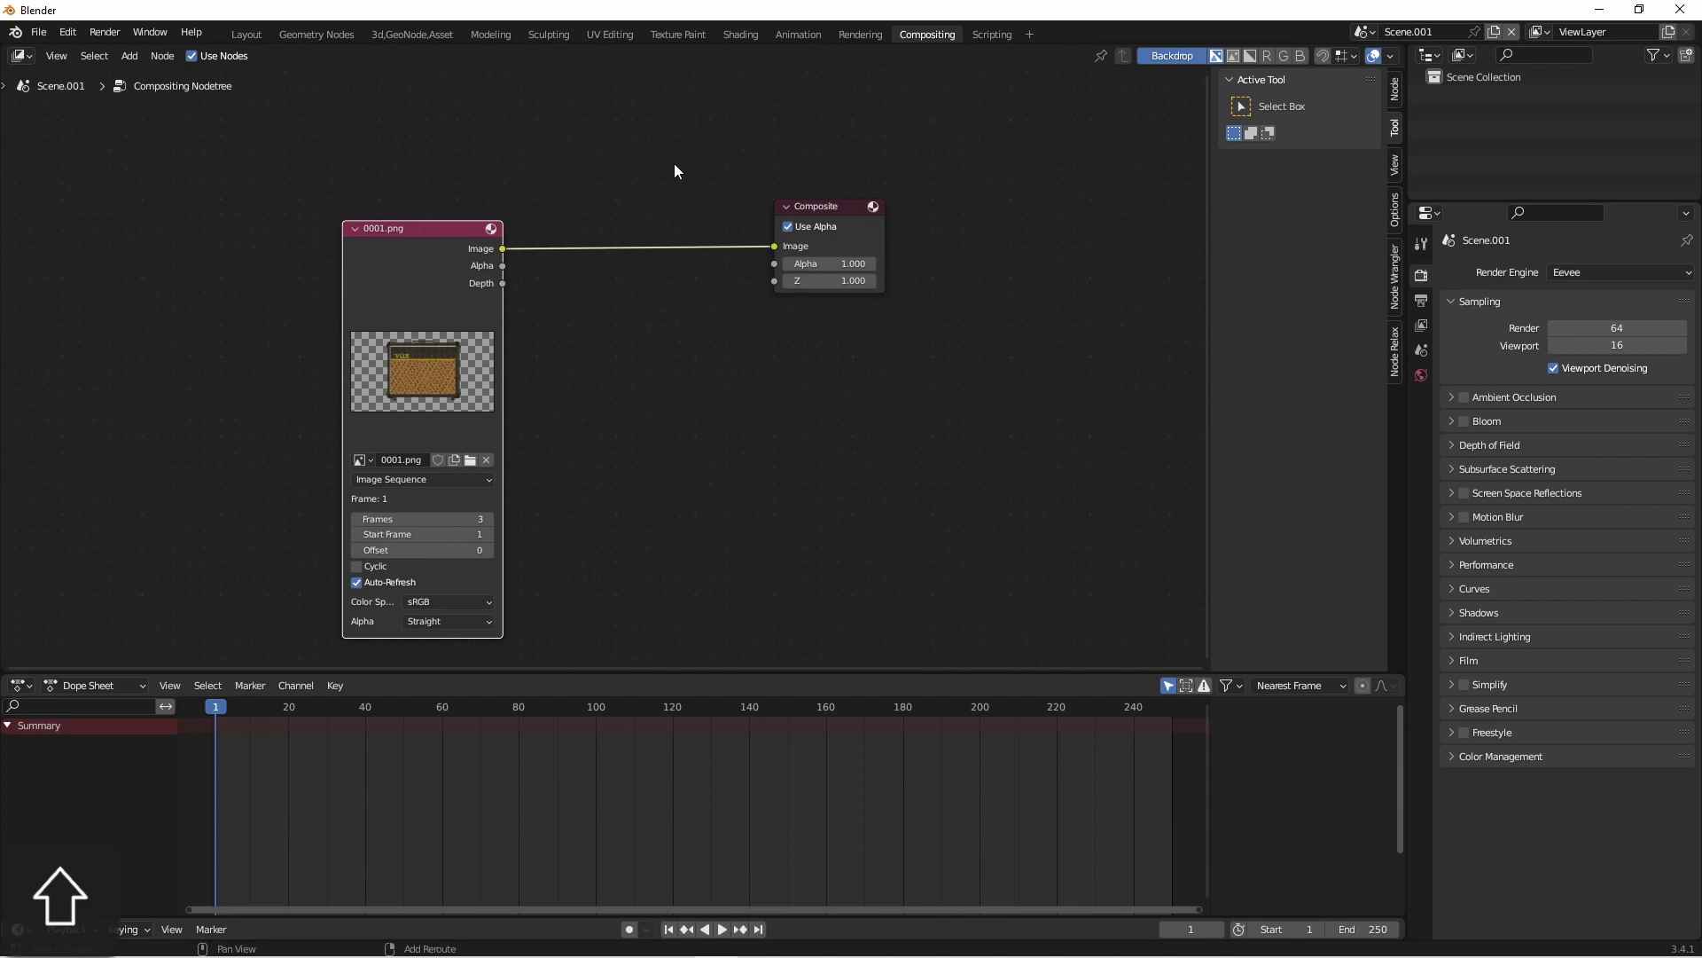
pyautogui.keyDown('shift'); pyautogui.moveTo(674, 169); pyautogui.dragTo(679, 315, button='right'); pyautogui.keyUp('shift')
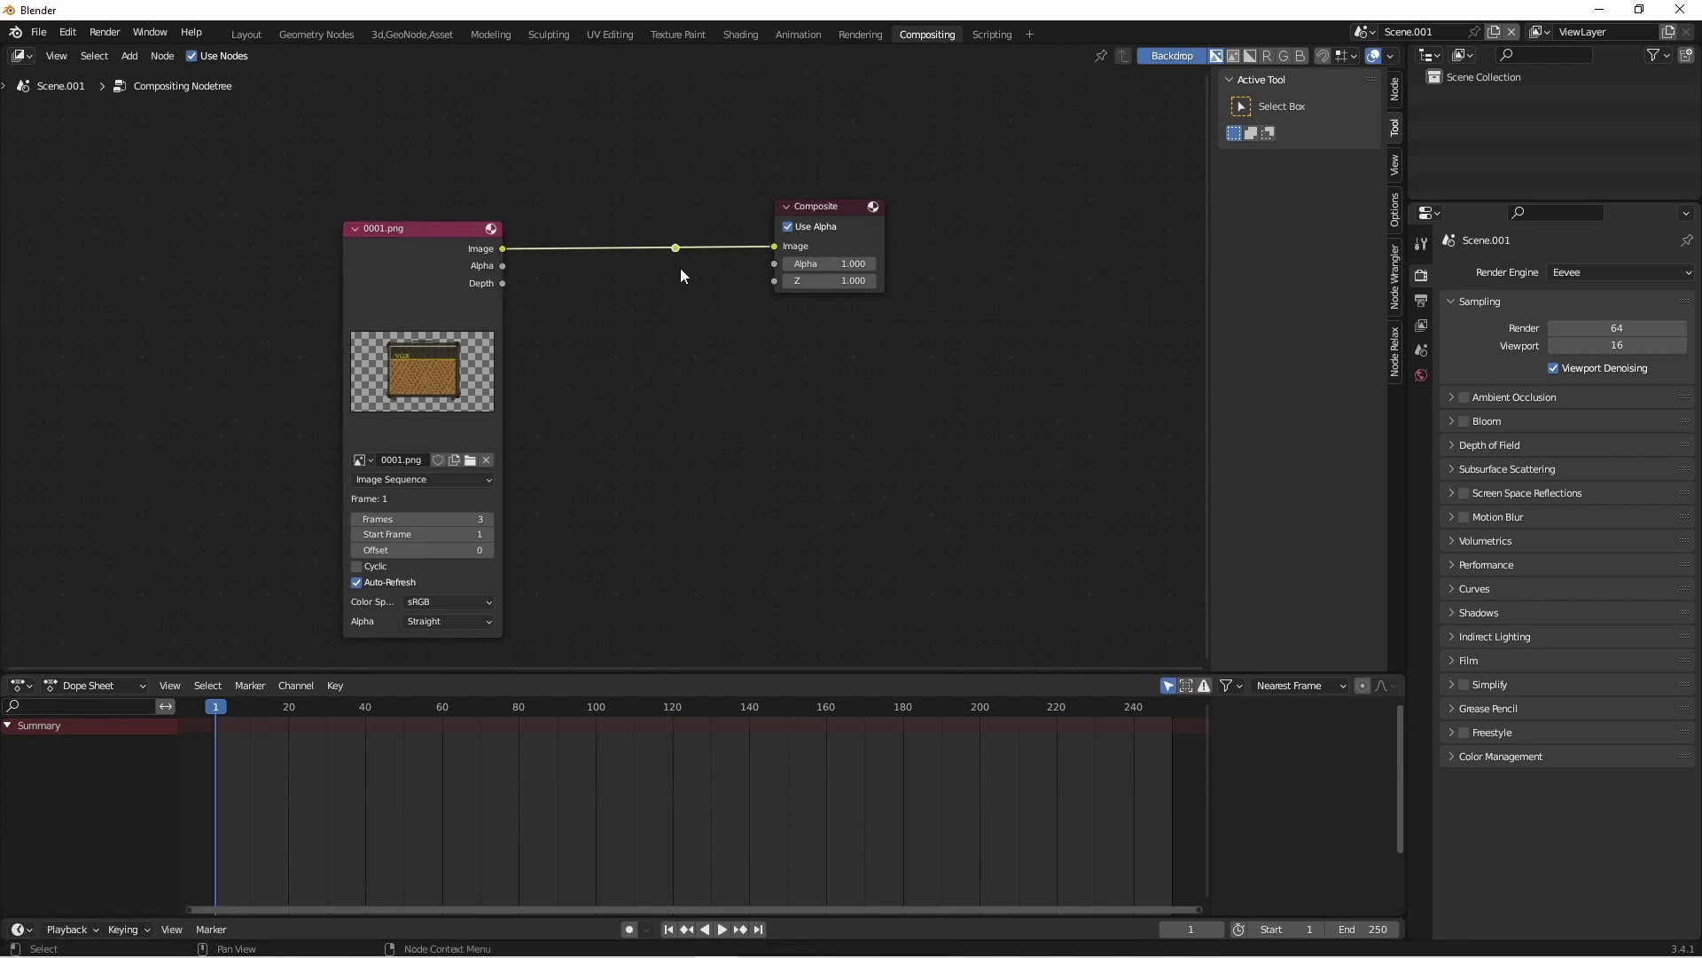
# - Connect a Viewer node to the reroute, place it below the Composite node and fit the backdrop to the editor
pyautogui.hotkey('ctrl', 'shift')
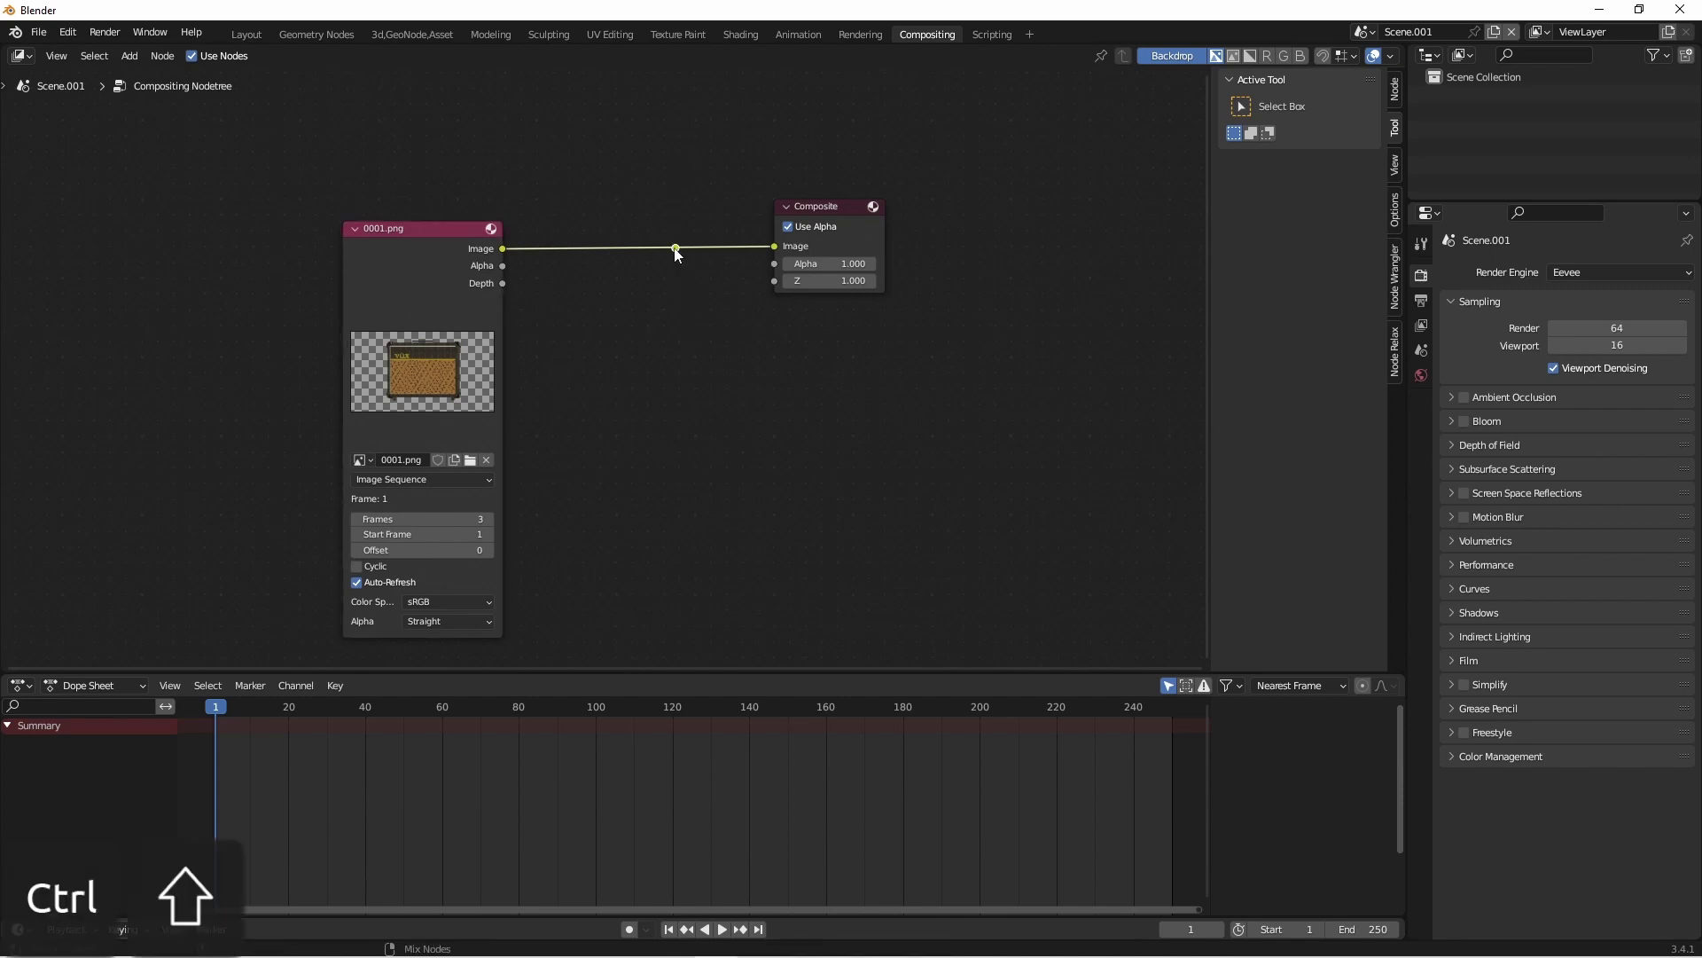
pyautogui.keyDown('ctrl'); pyautogui.keyDown('shift'); pyautogui.click(675, 248); pyautogui.keyUp('shift'); pyautogui.keyUp('ctrl')
pyautogui.scroll(-3, 672, 252)
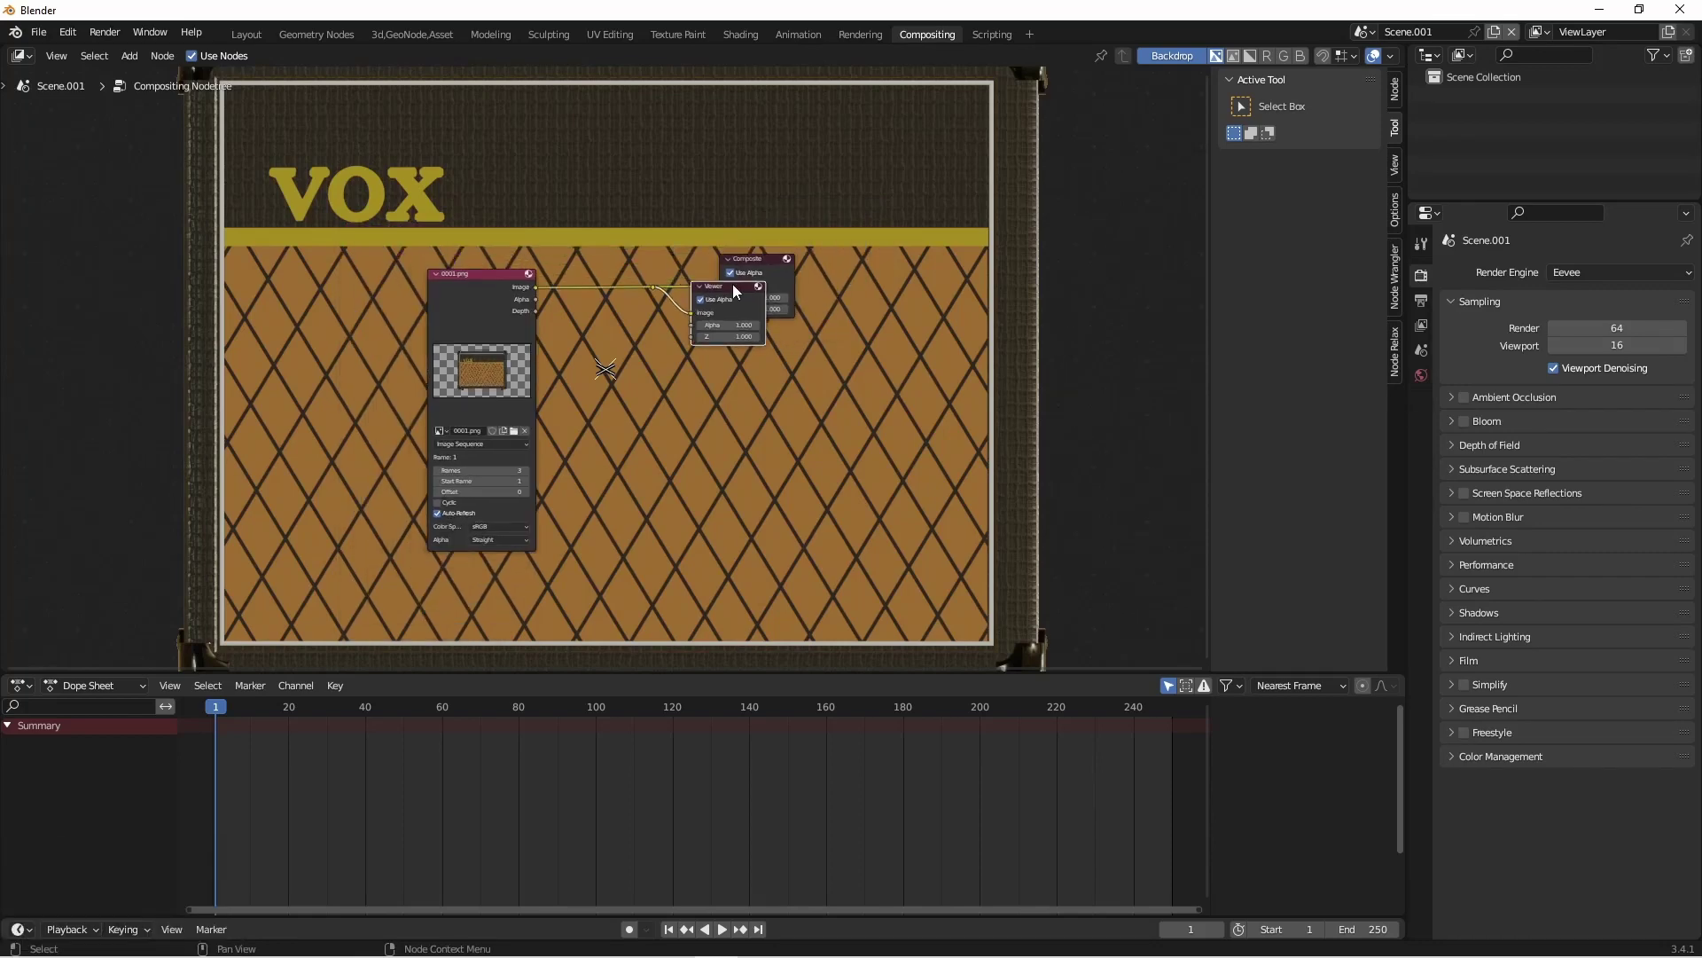
pyautogui.moveTo(732, 284); pyautogui.dragTo(760, 340)
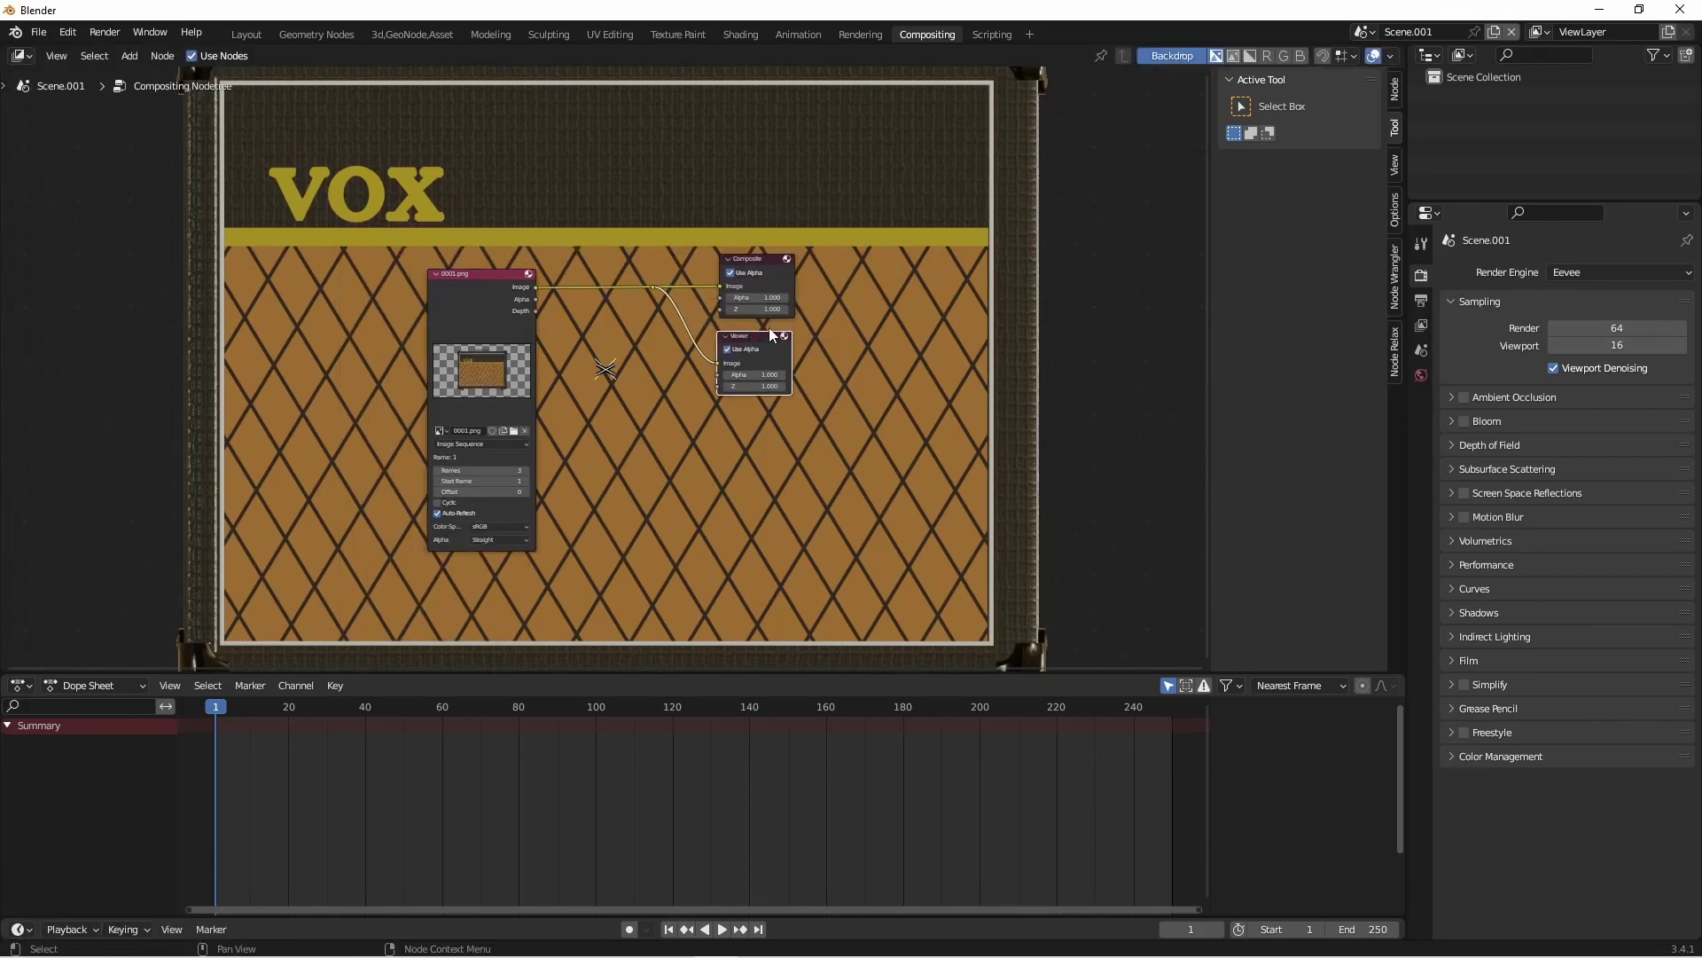
pyautogui.click(1394, 165)
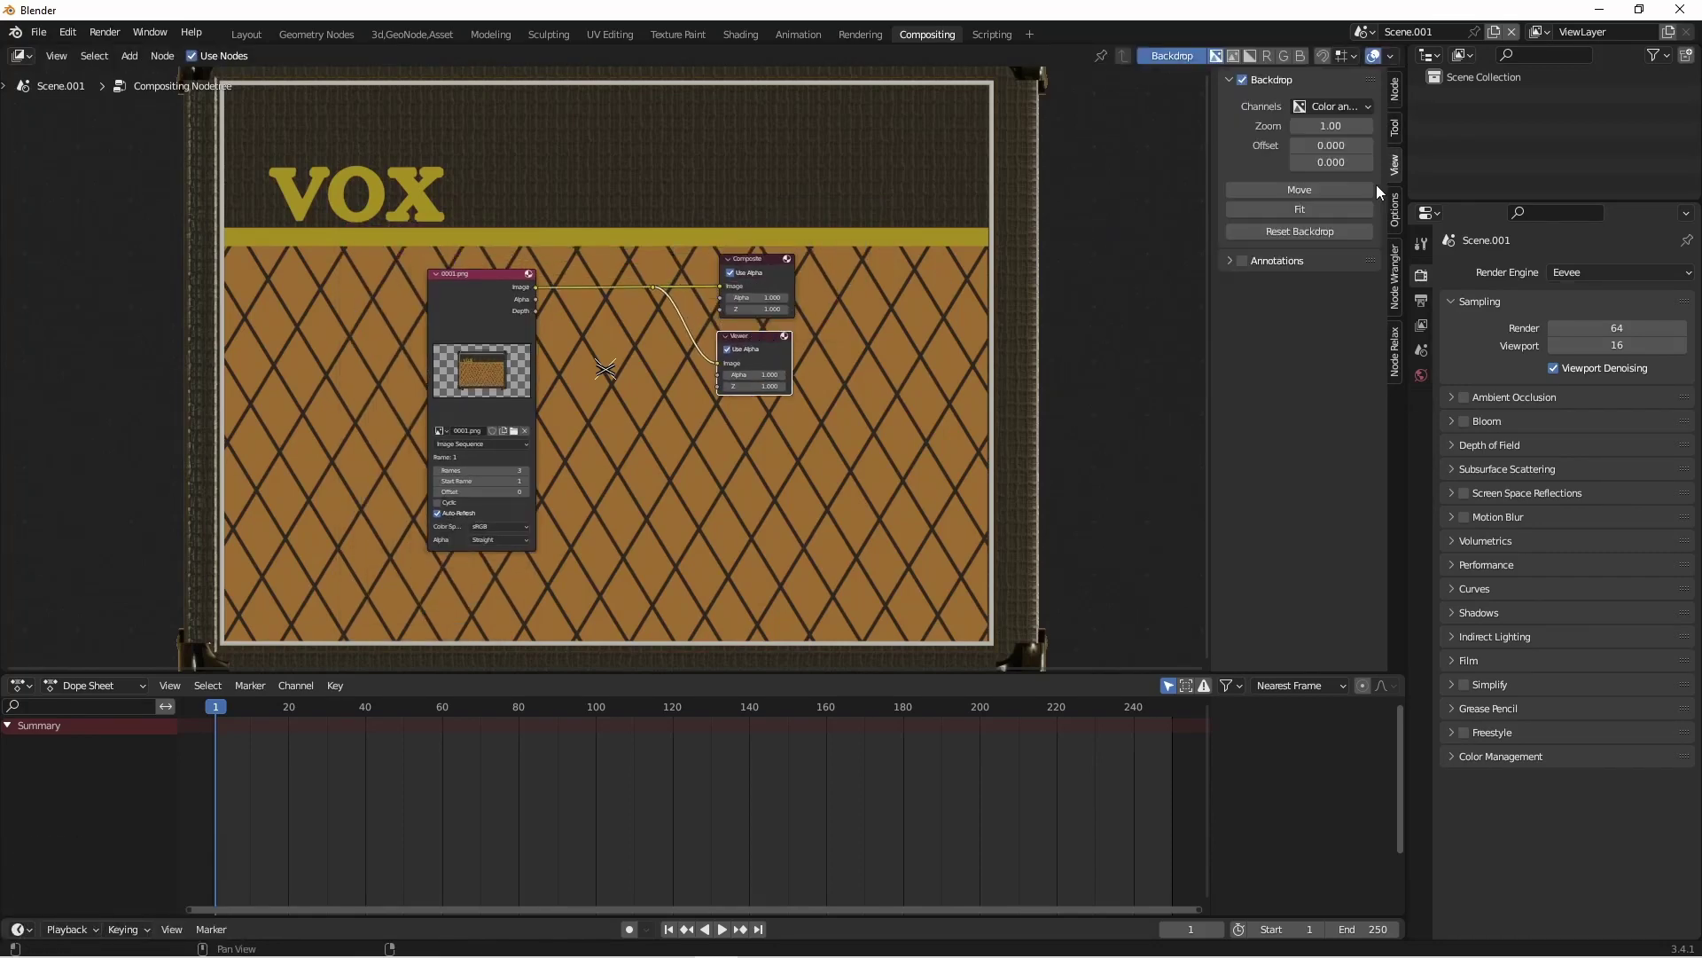
pyautogui.click(1331, 211)
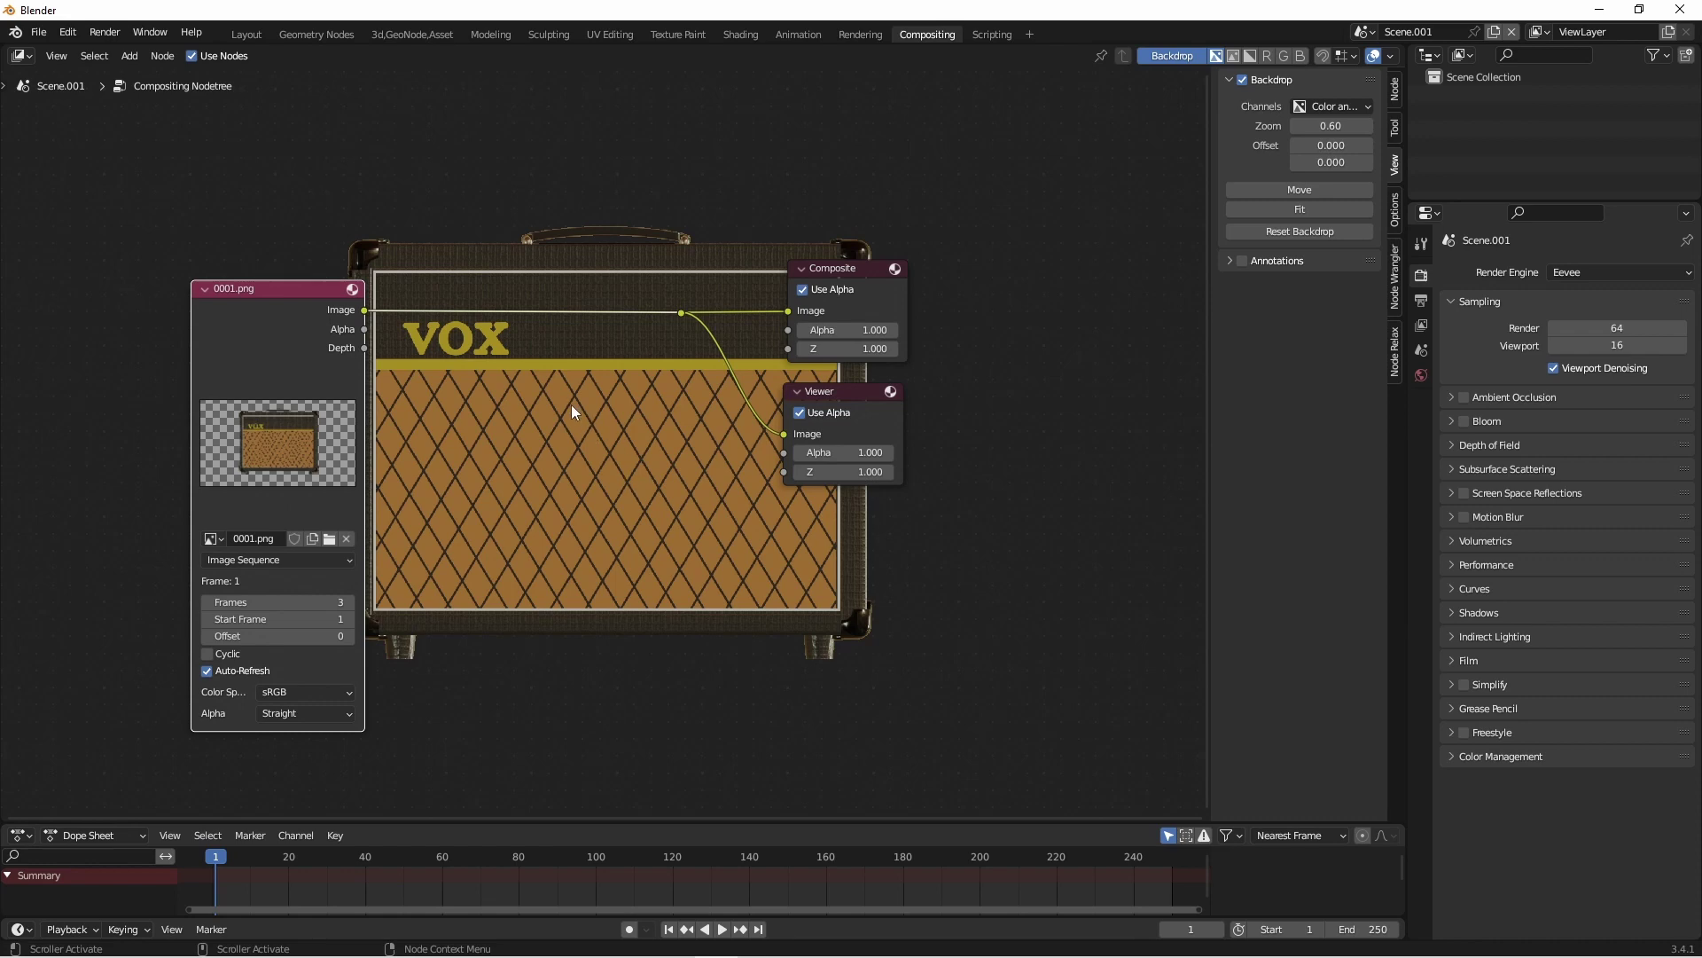
# - Insert a Scale node between the image sequence and the reroute, with relative X and Y set to 0.5
pyautogui.hotkey('shift', 'a')
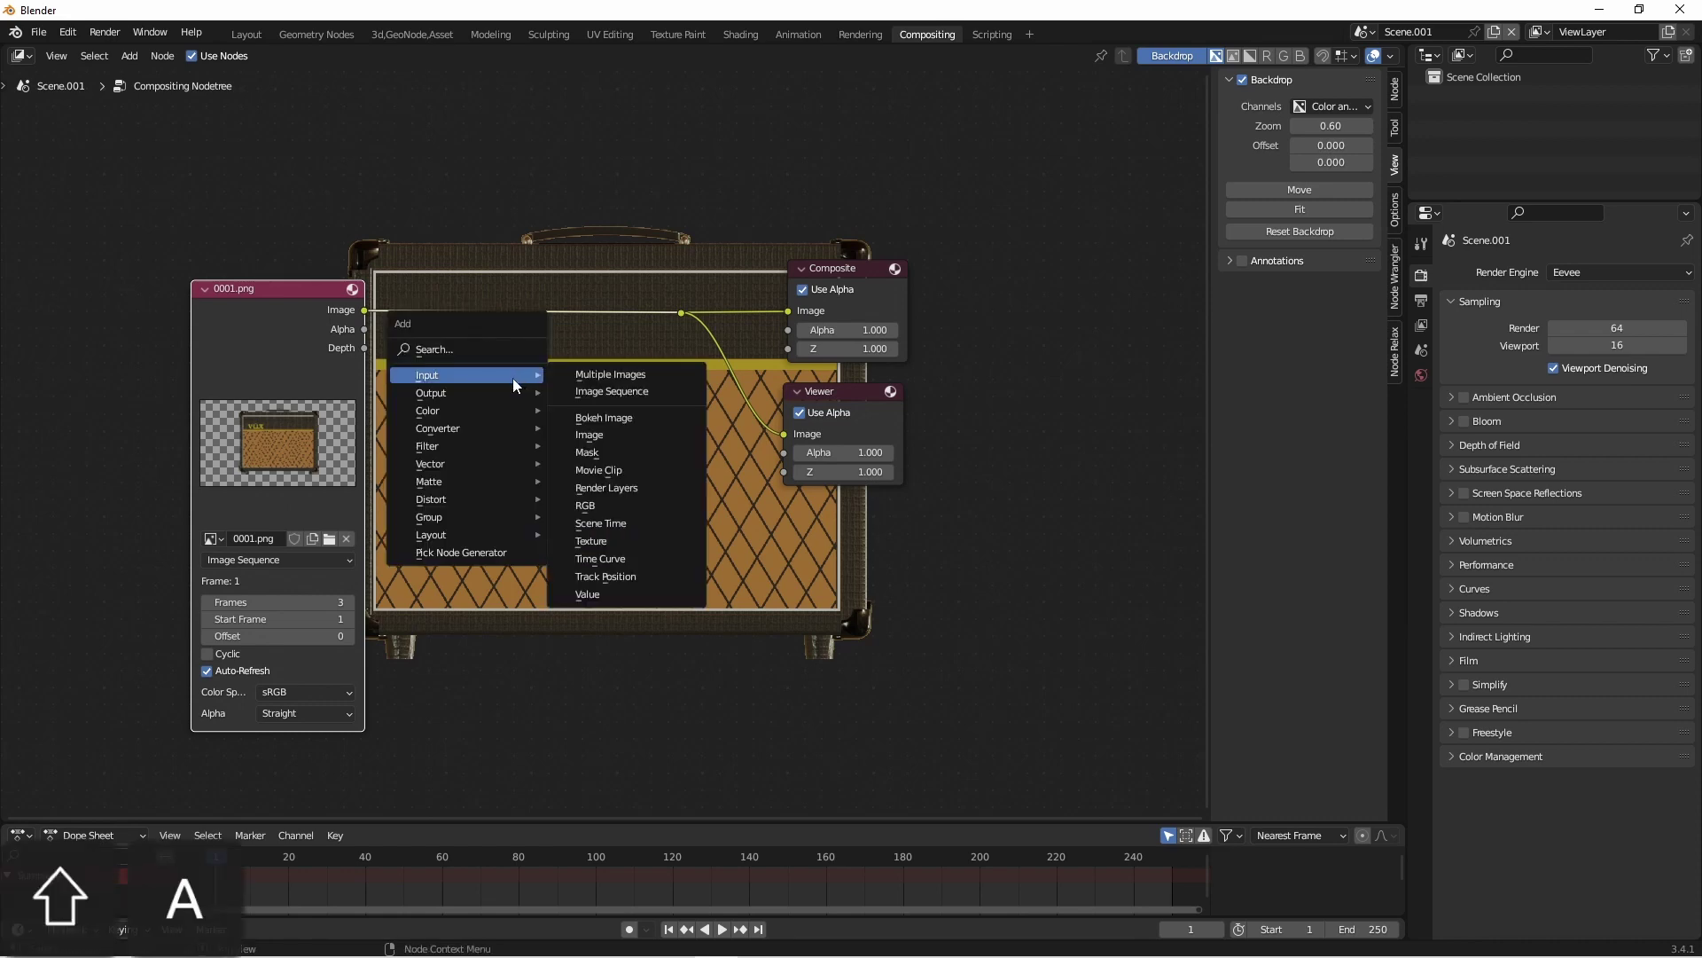
pyautogui.moveTo(445, 498)
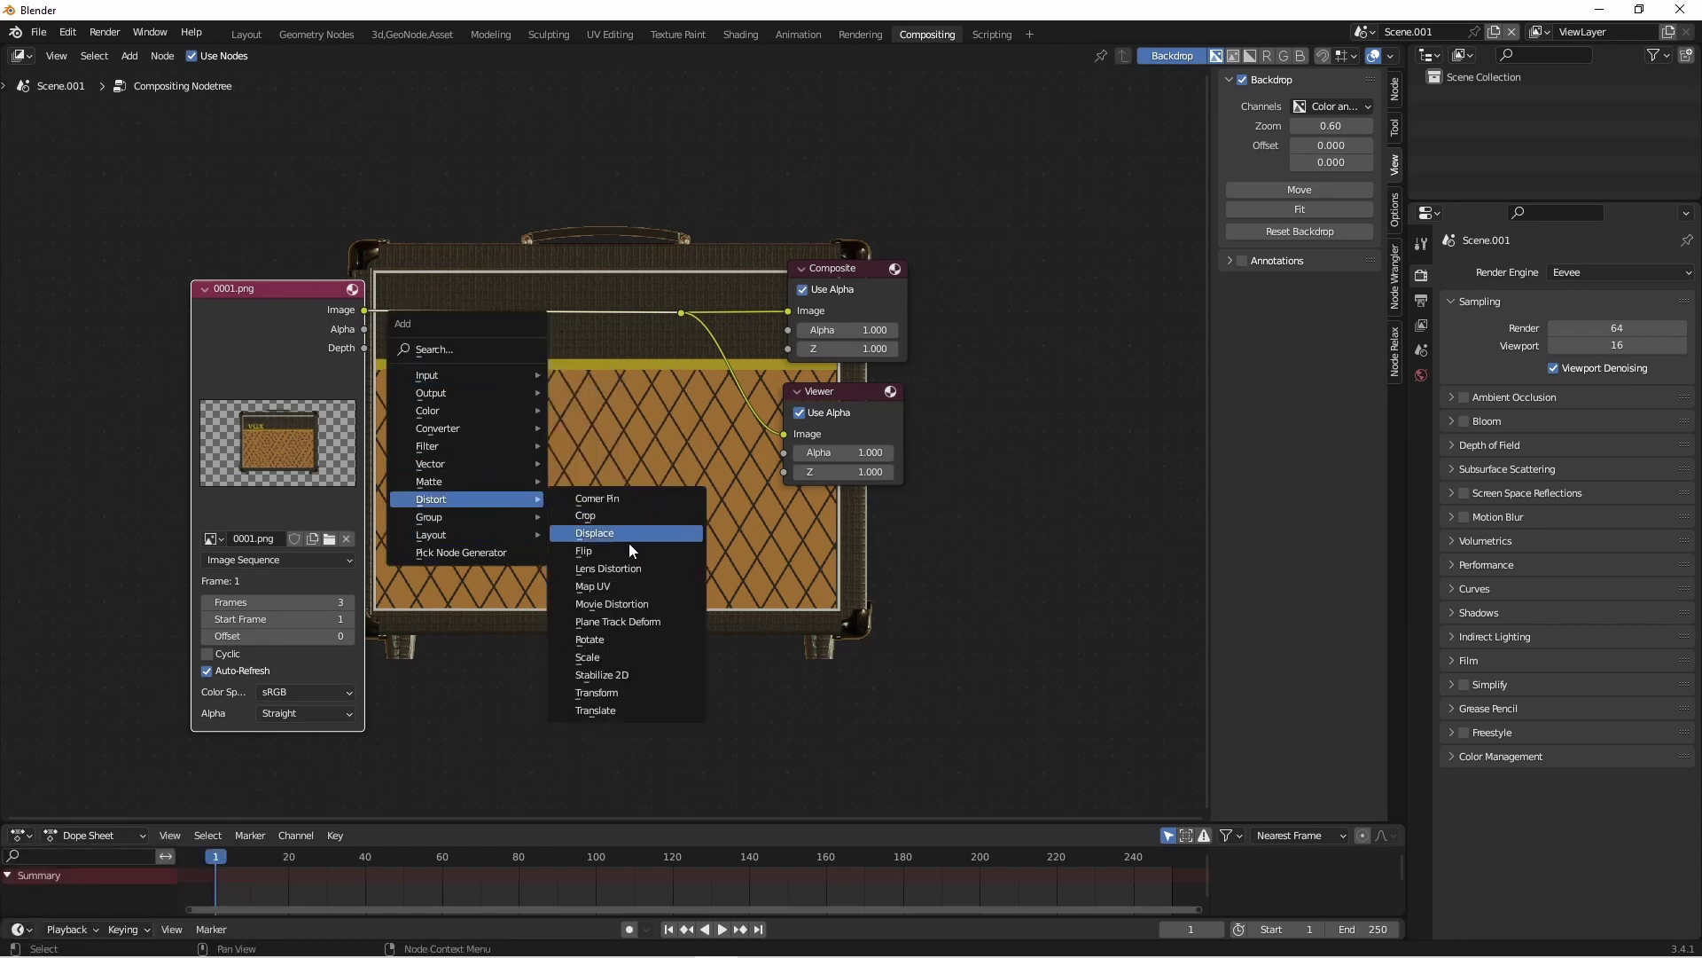
pyautogui.click(602, 656)
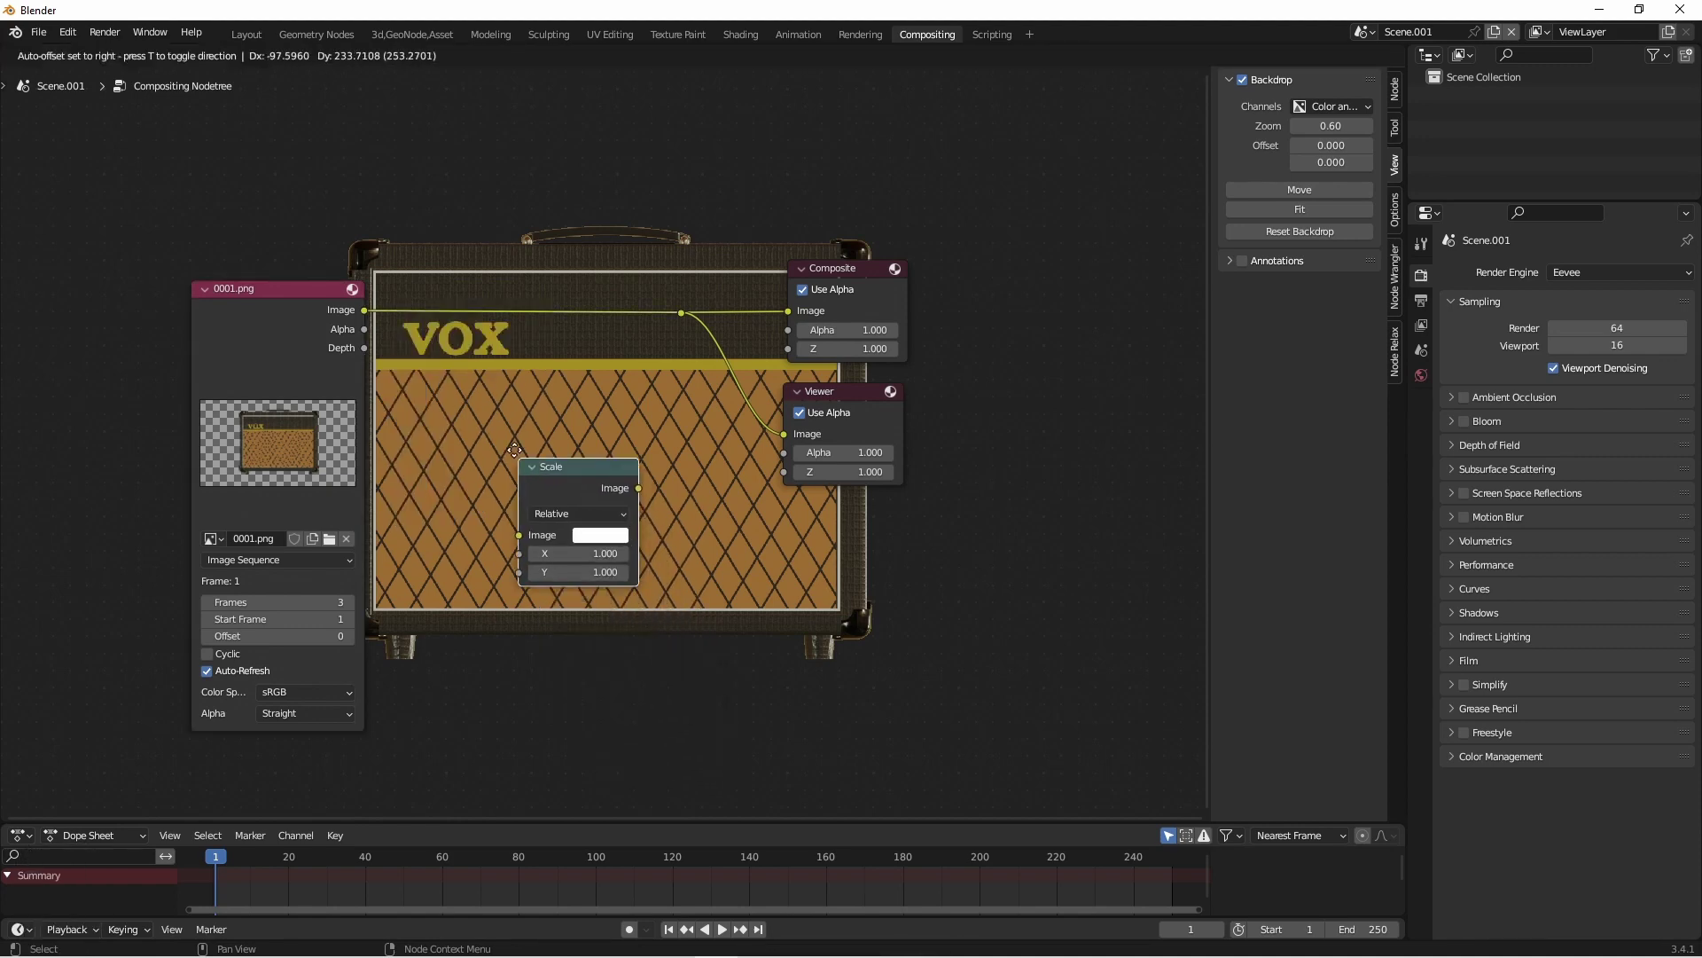
pyautogui.click(433, 274)
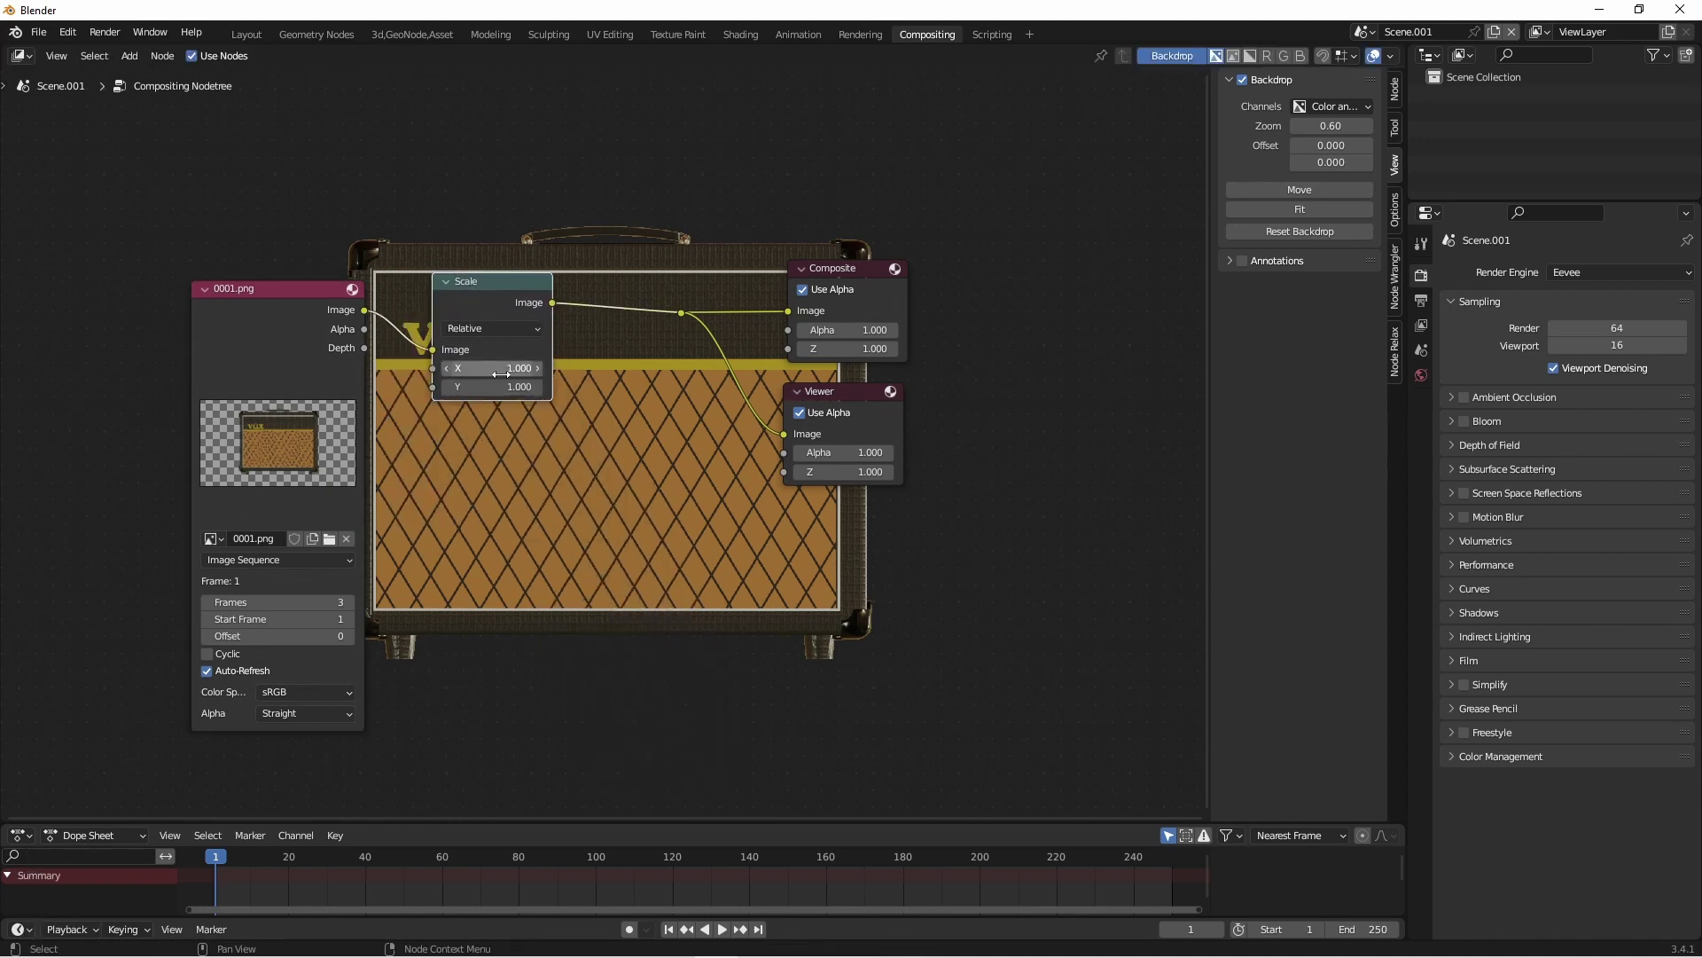
pyautogui.moveTo(495, 368); pyautogui.dragTo(498, 370)
pyautogui.write('.5')
pyautogui.press('Tab')
pyautogui.write('.5')
pyautogui.press('Return')
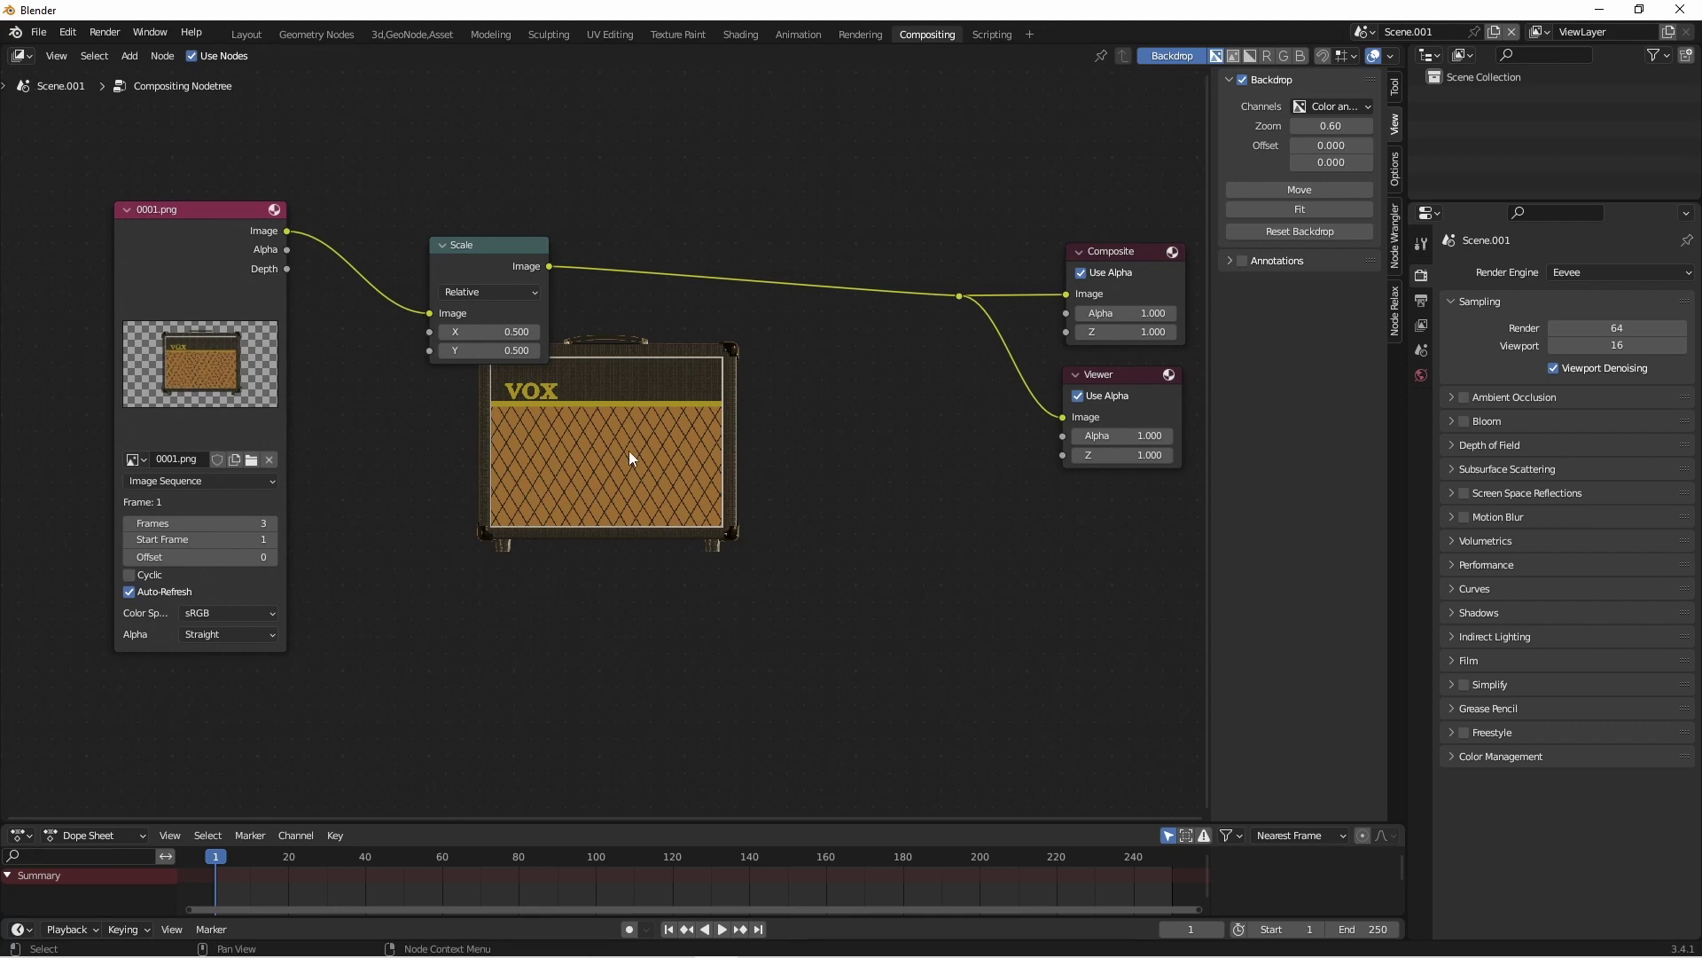
# - Insert a Translate node between the Scale node and the reroute and turn on its Relative option
pyautogui.hotkey('shift', 'a')
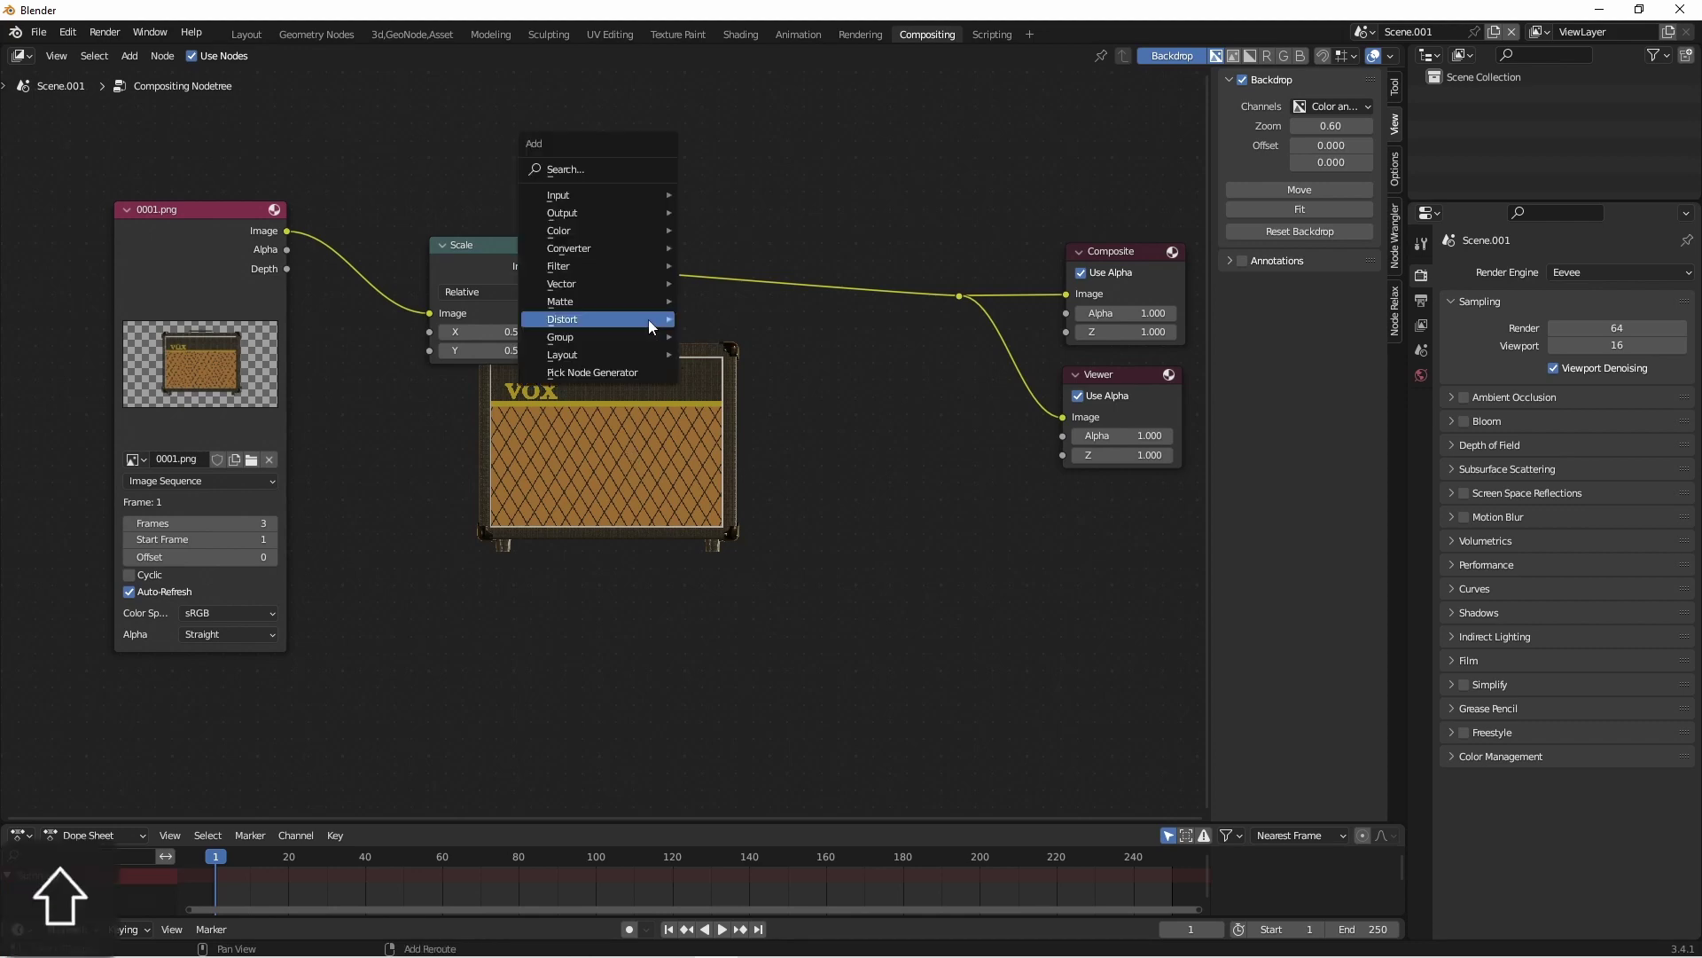
pyautogui.moveTo(647, 319)
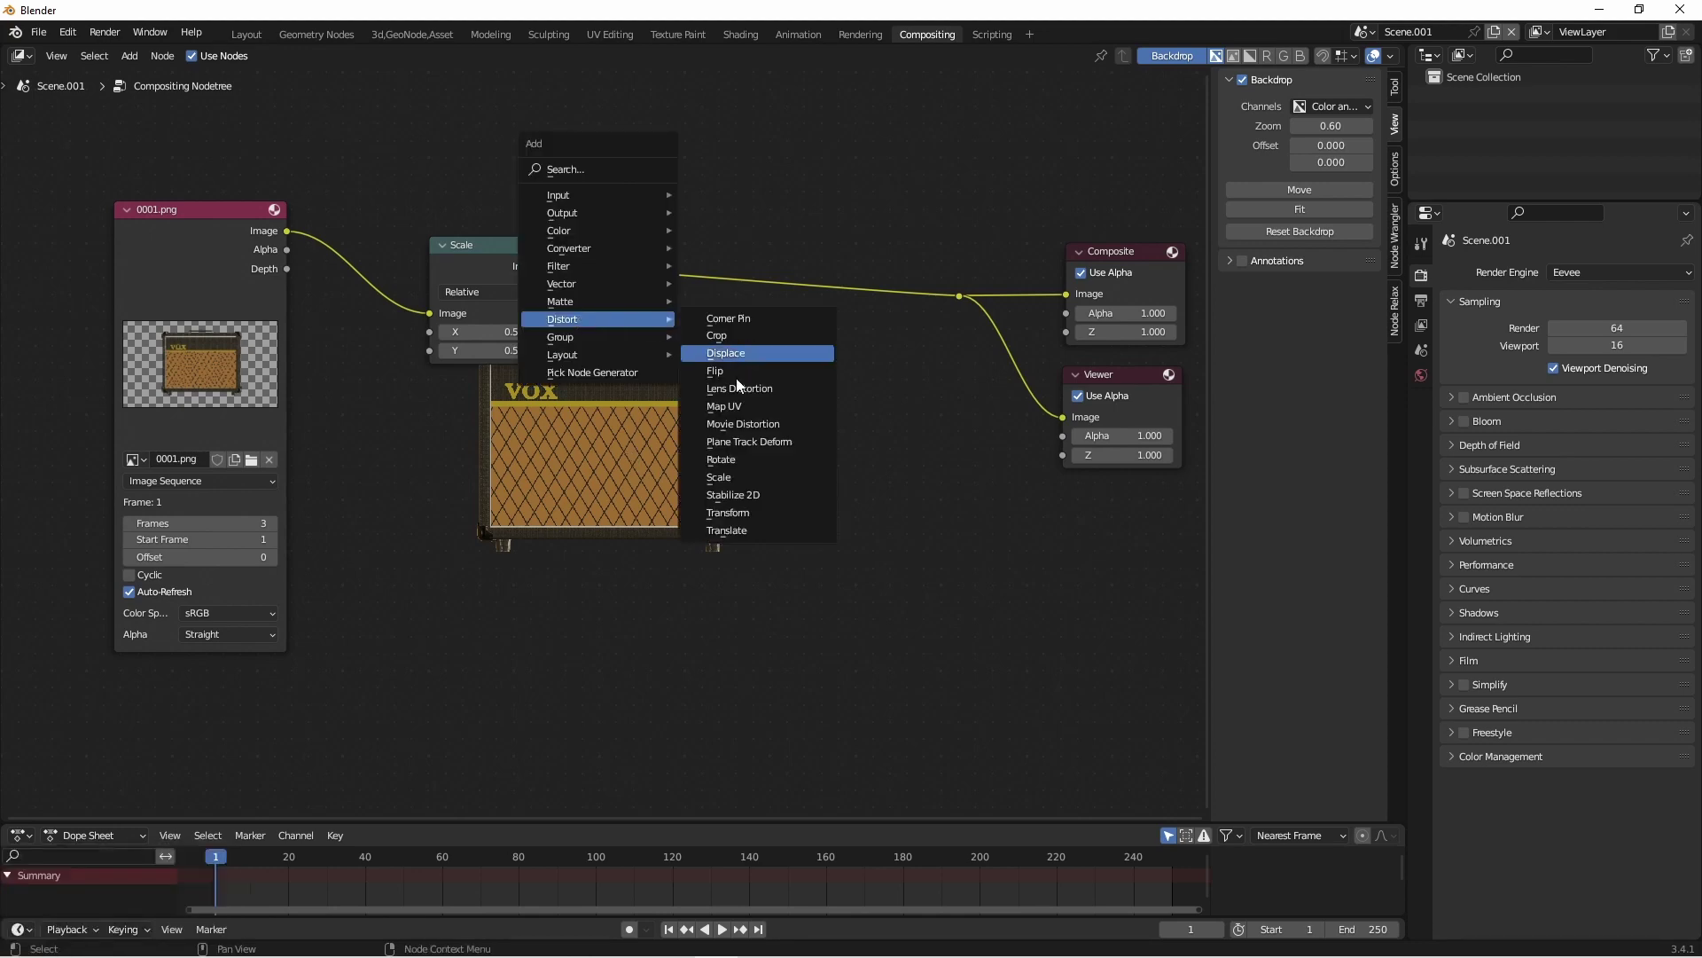
pyautogui.click(770, 529)
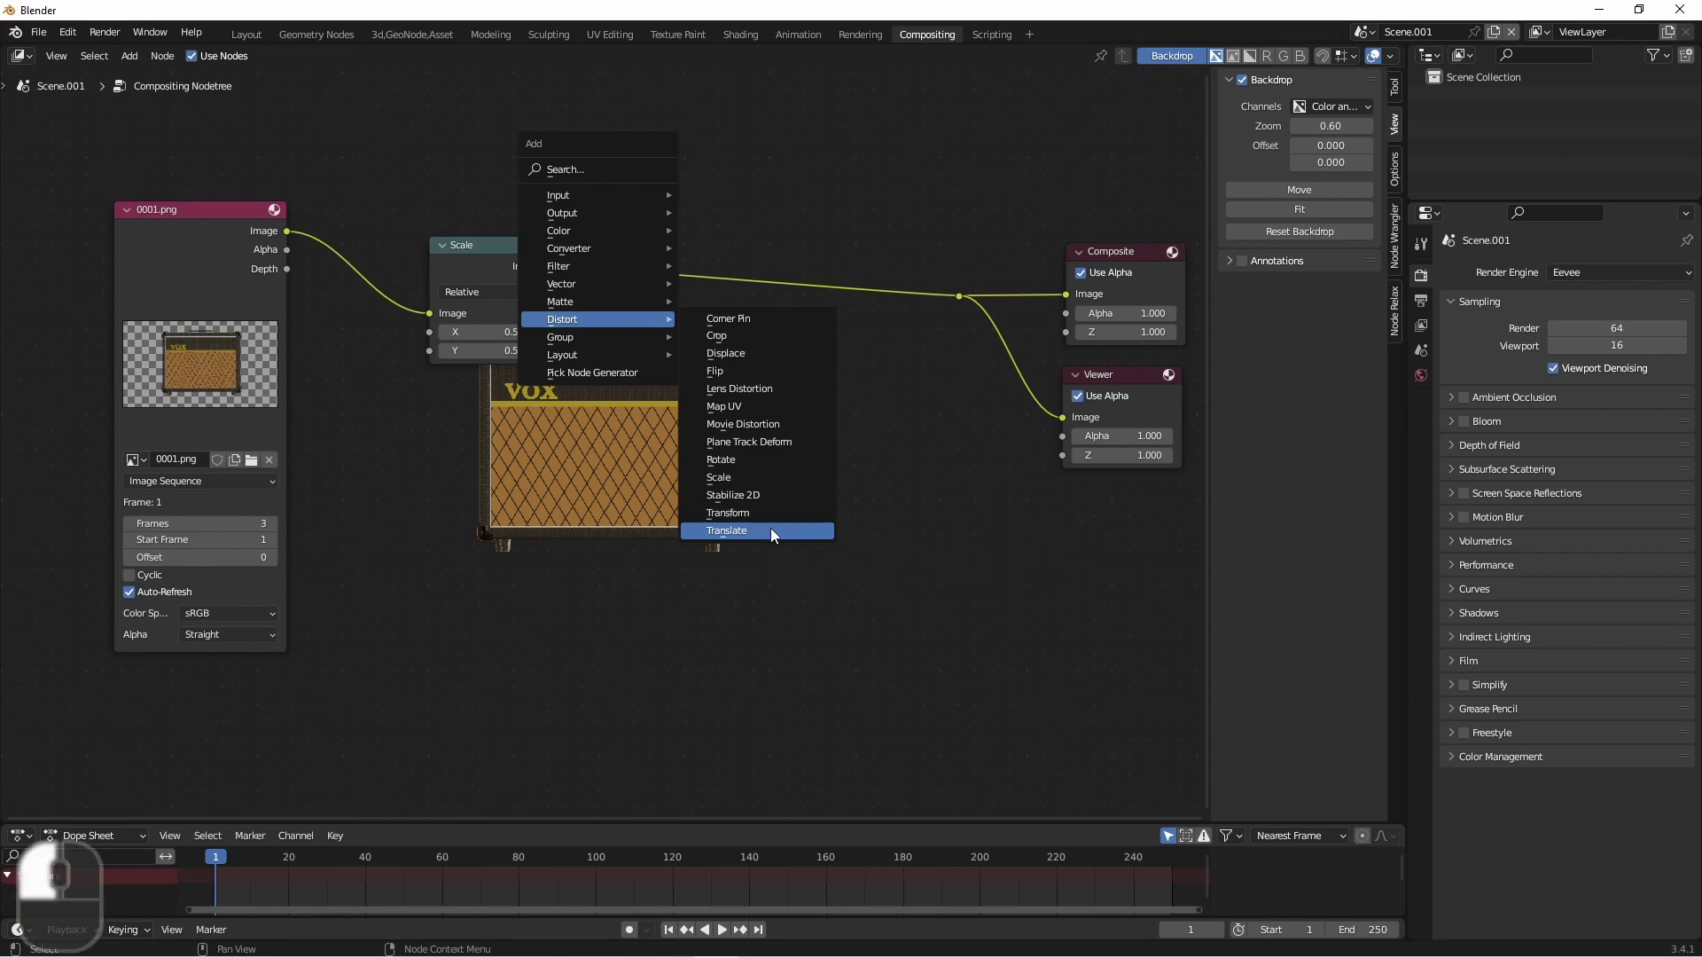
pyautogui.click(642, 276)
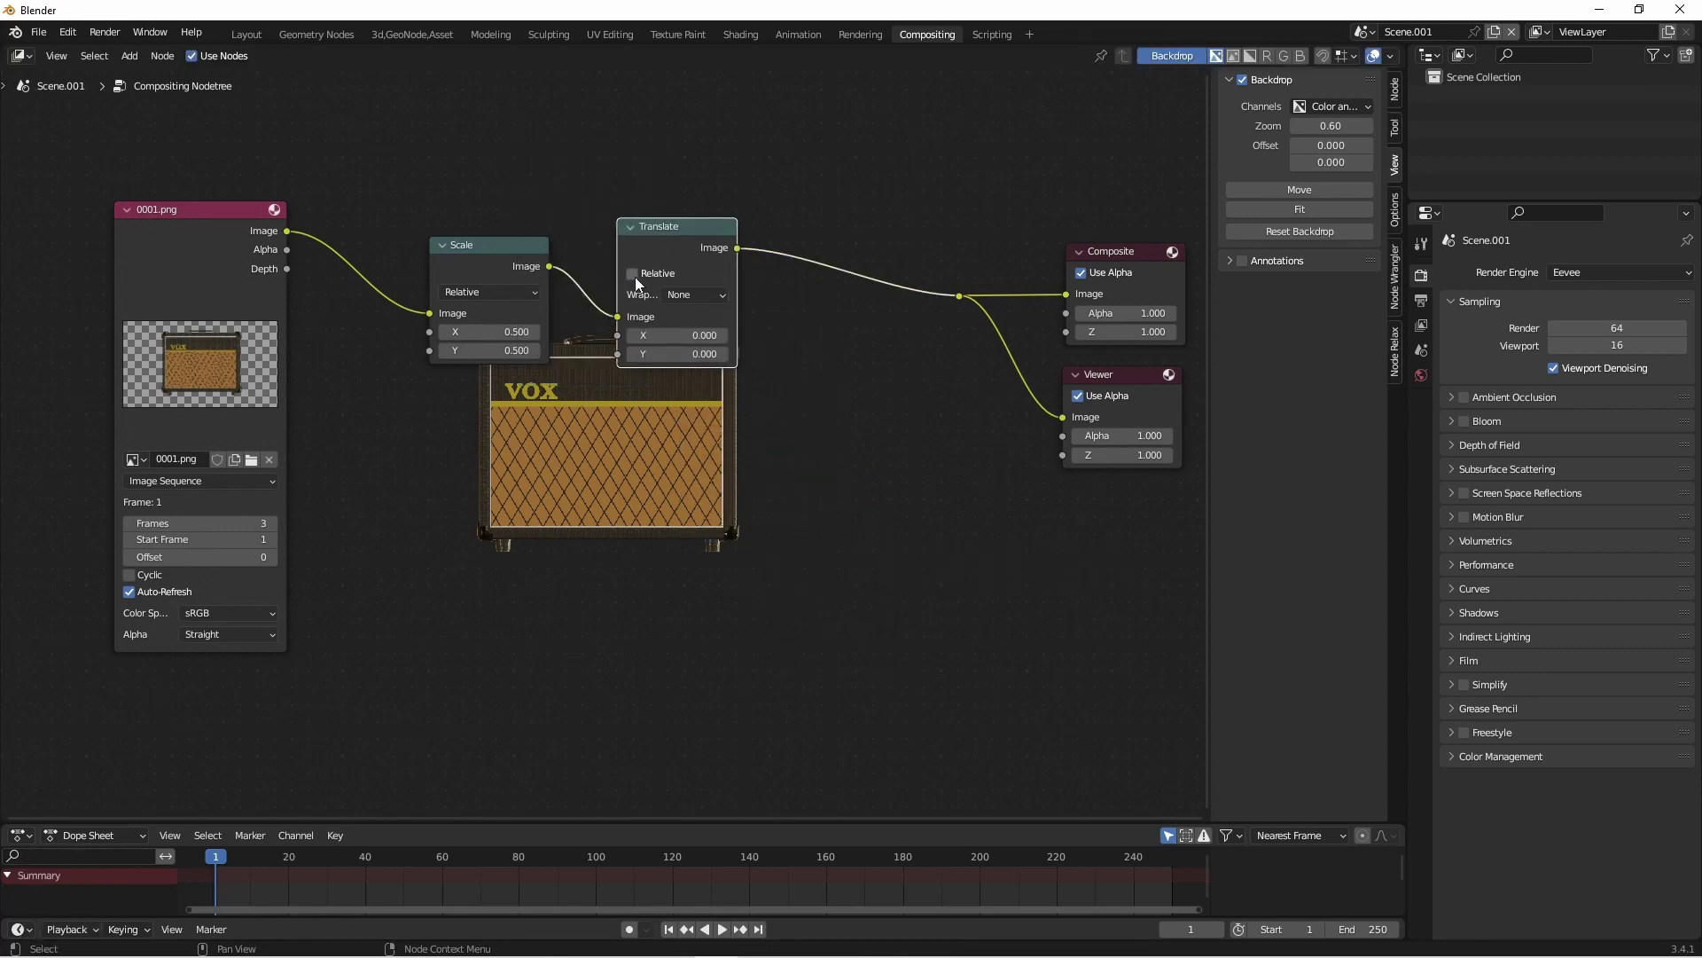
pyautogui.click(633, 274)
# - Set the Translate node's X and Y to -0.25
pyautogui.click(687, 335)
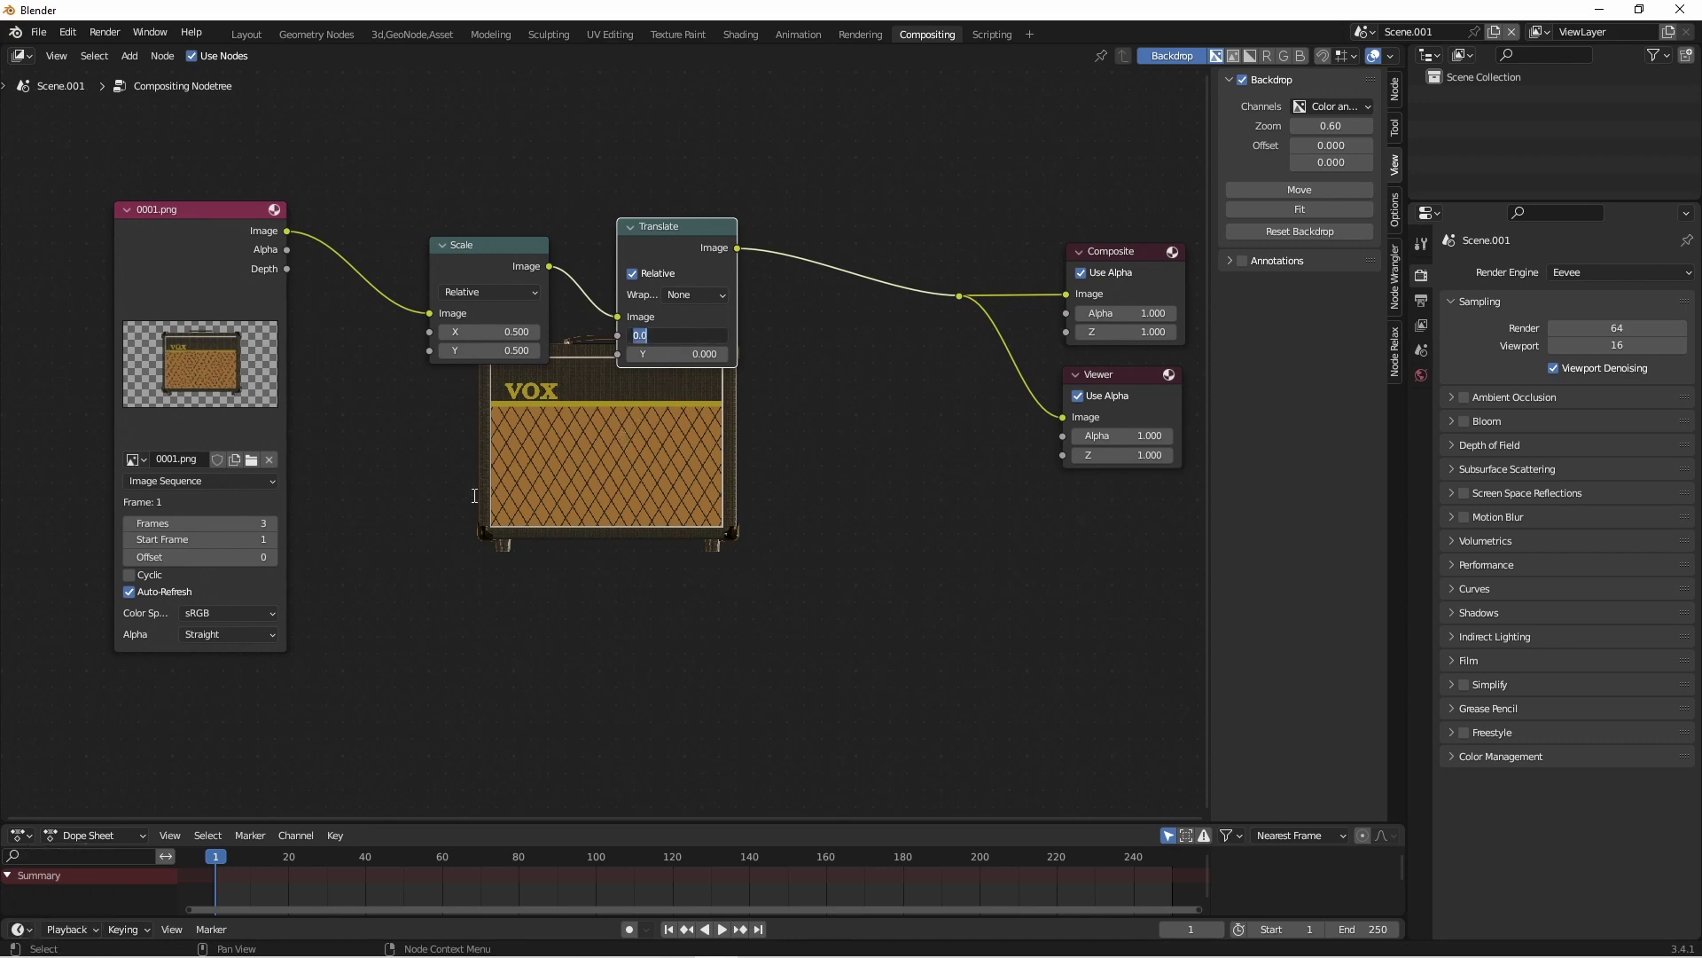
pyautogui.press('BackSpace')
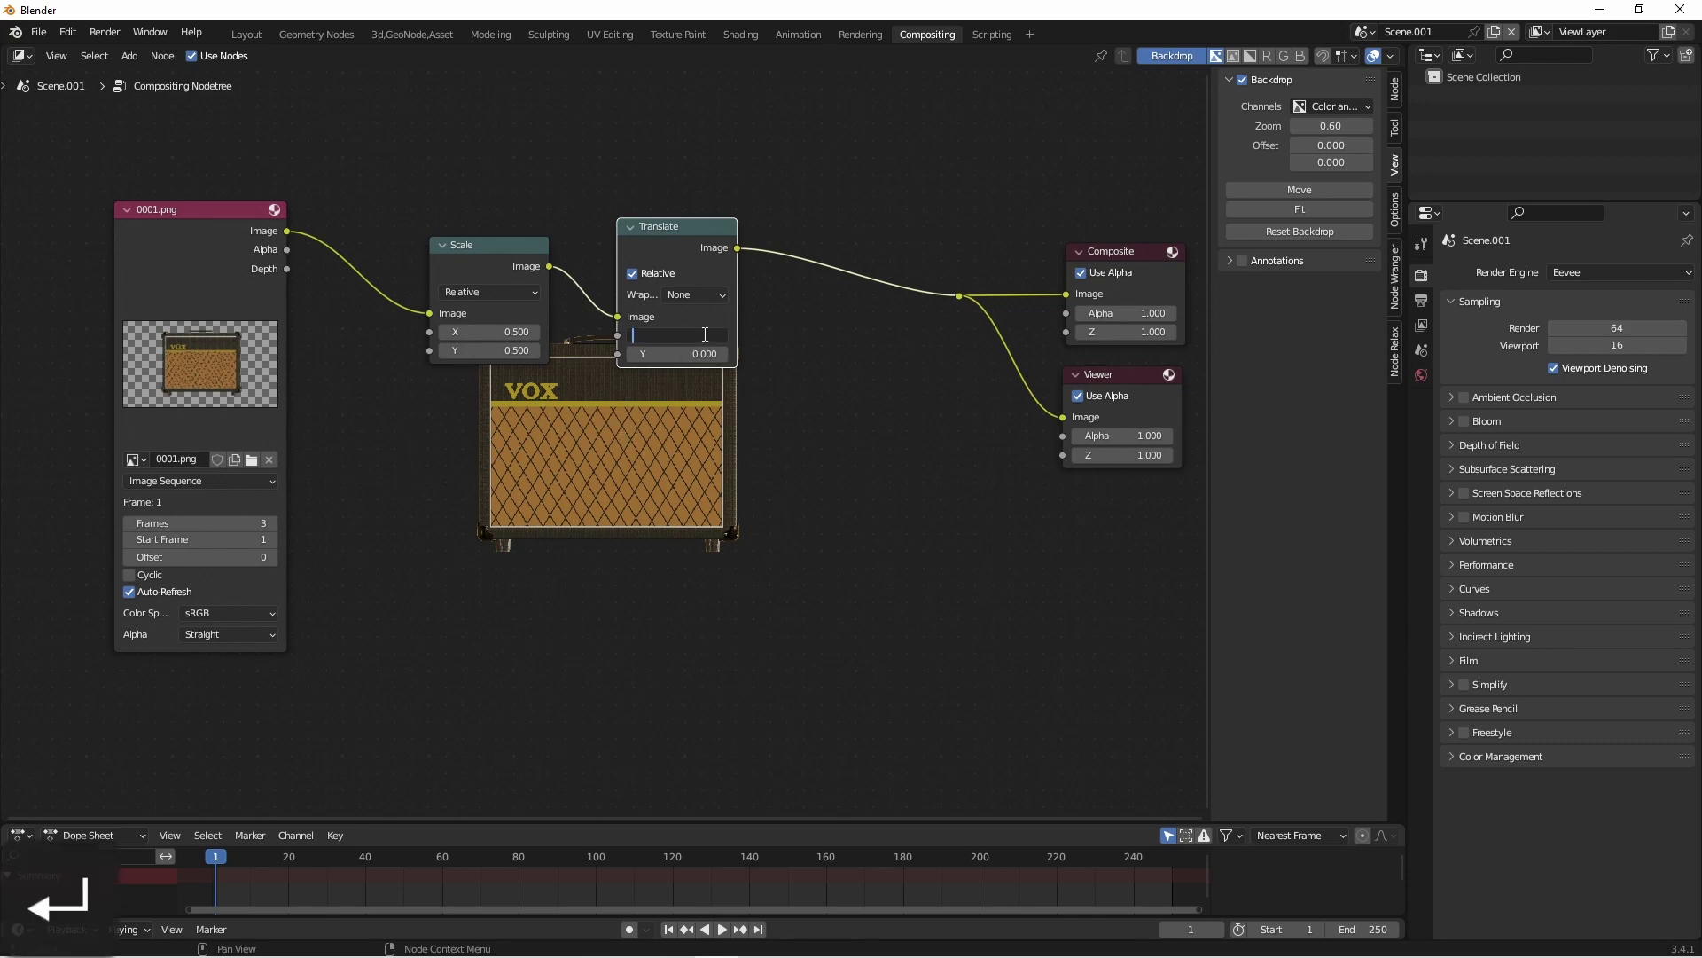
pyautogui.write('-.25')
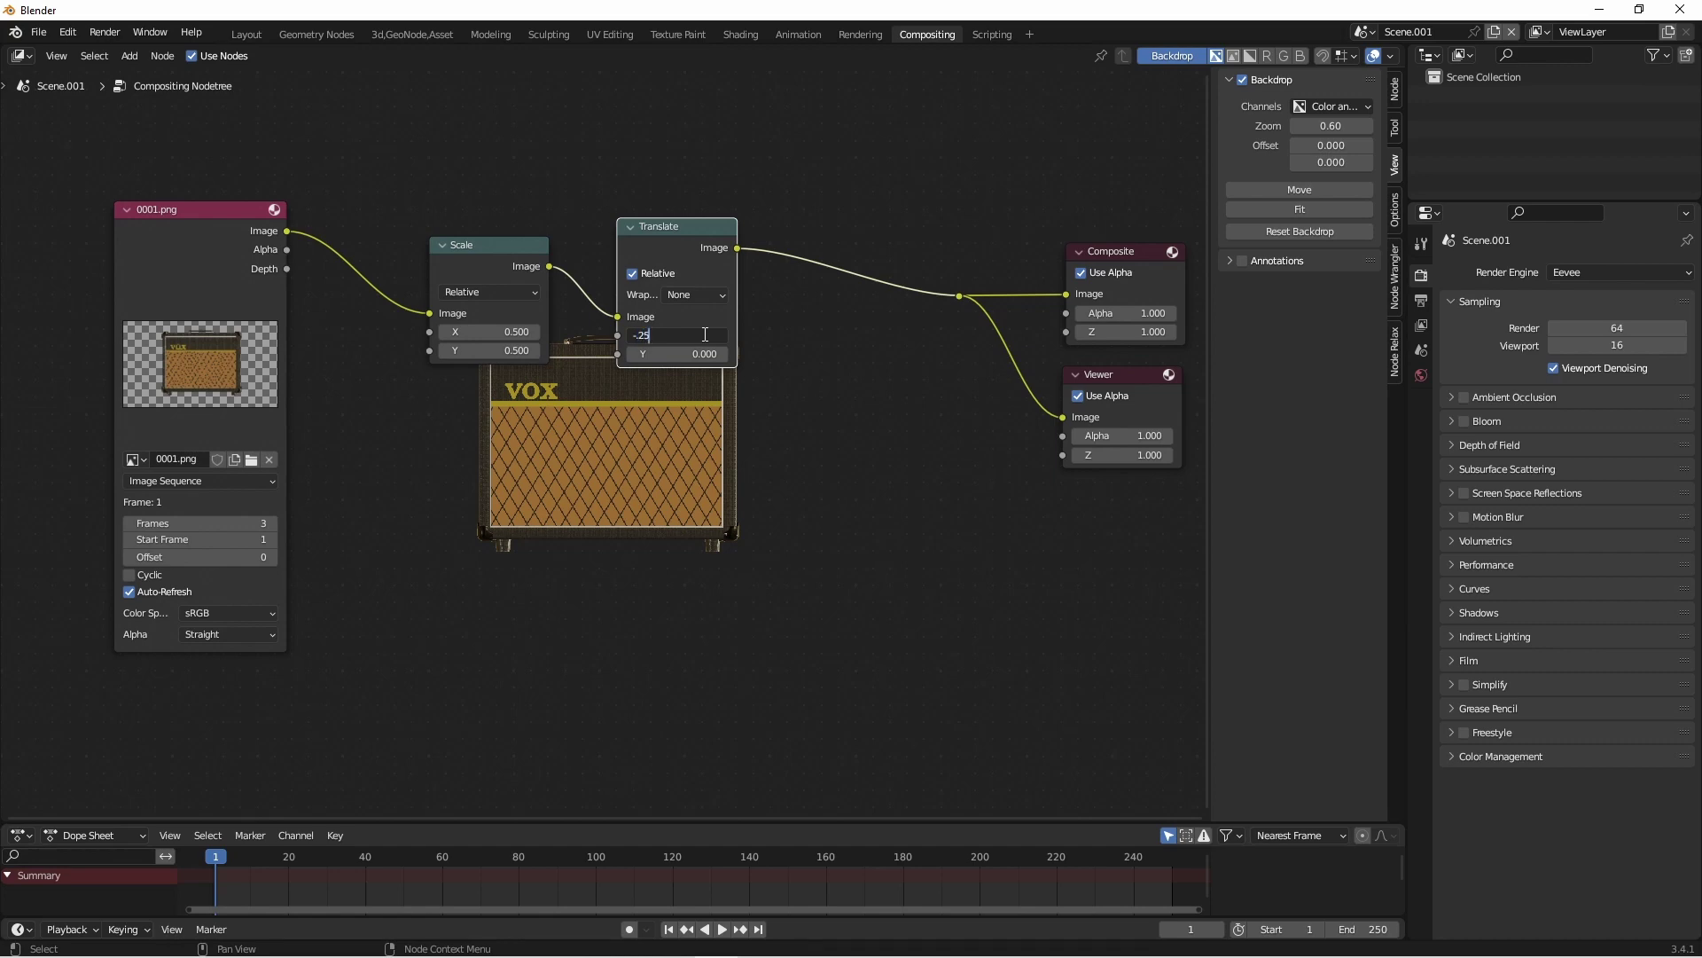
pyautogui.press('Return')
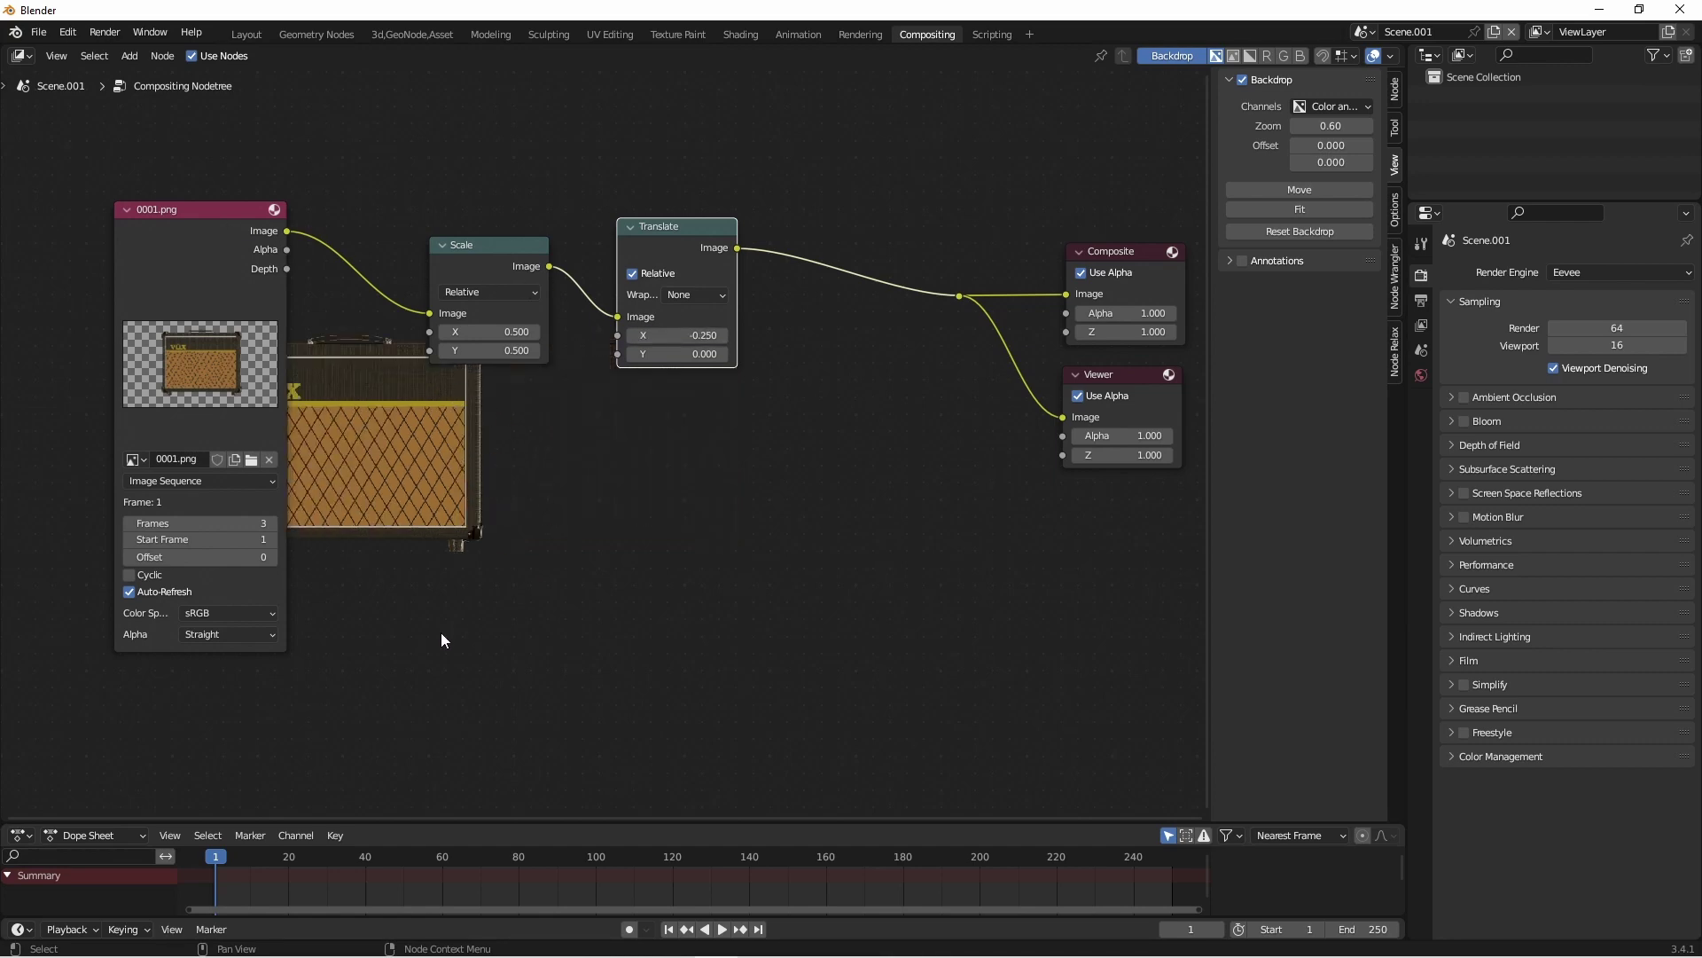
pyautogui.click(682, 355)
pyautogui.write('-.25')
pyautogui.press('Return')
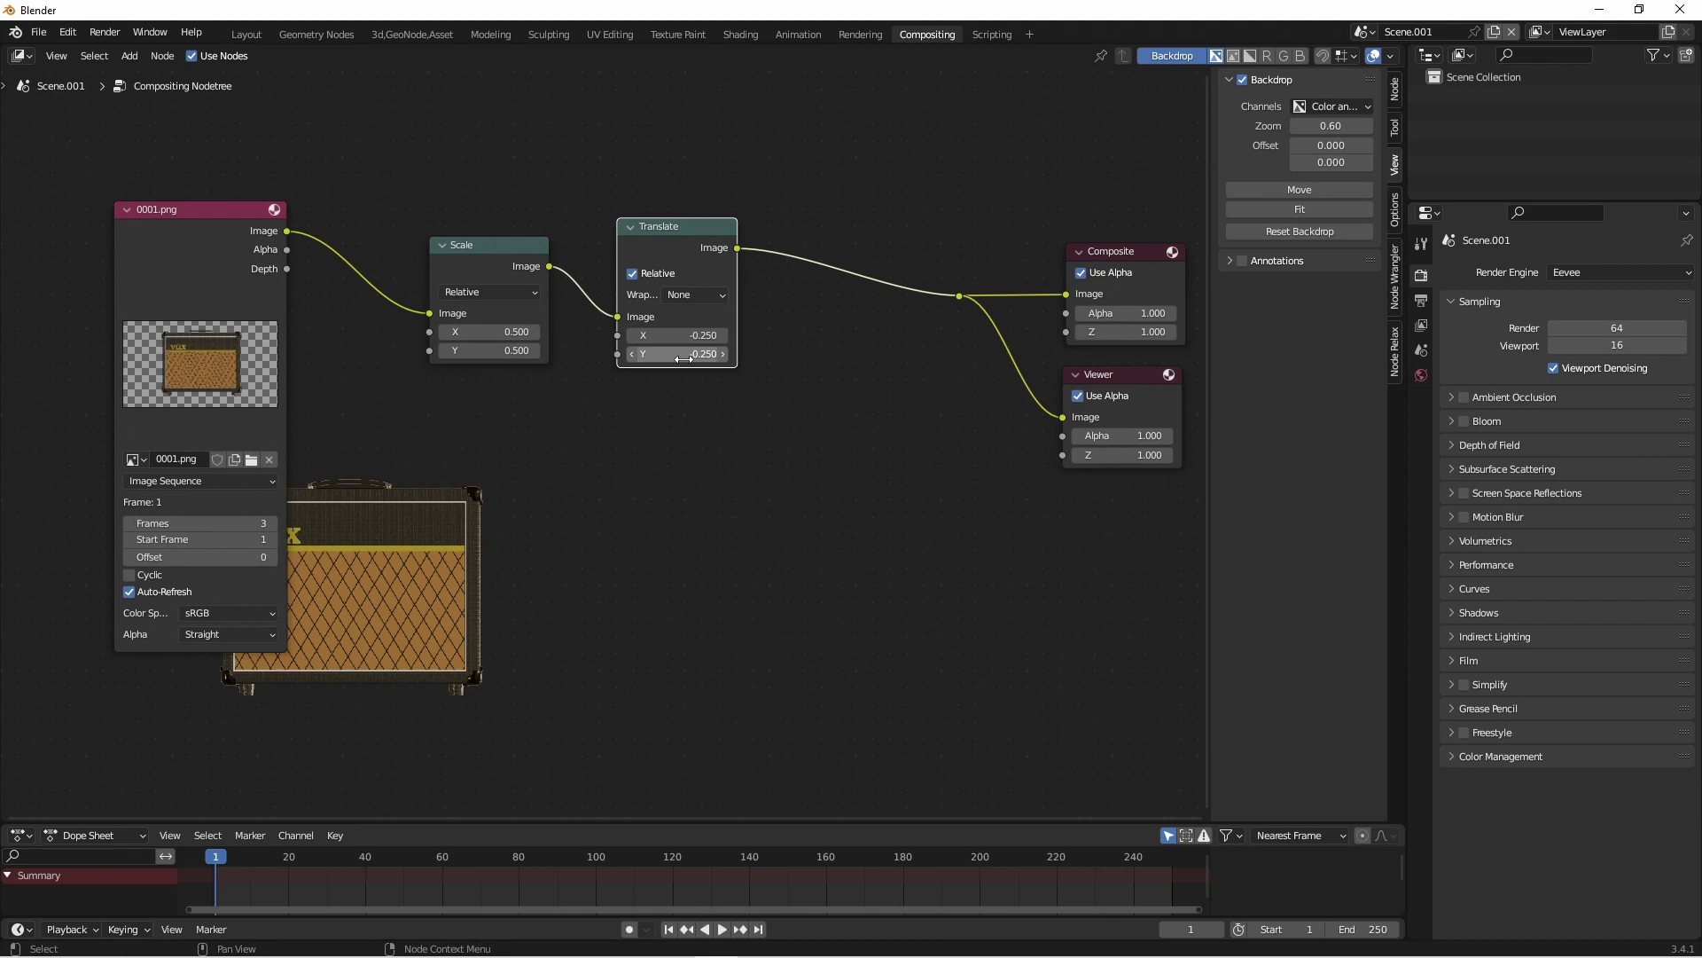
# - Duplicate the image sequence, Scale and Translate nodes below the originals and link the copied Translate's Image output to the reroute
pyautogui.hotkey('ctrl', 'b')
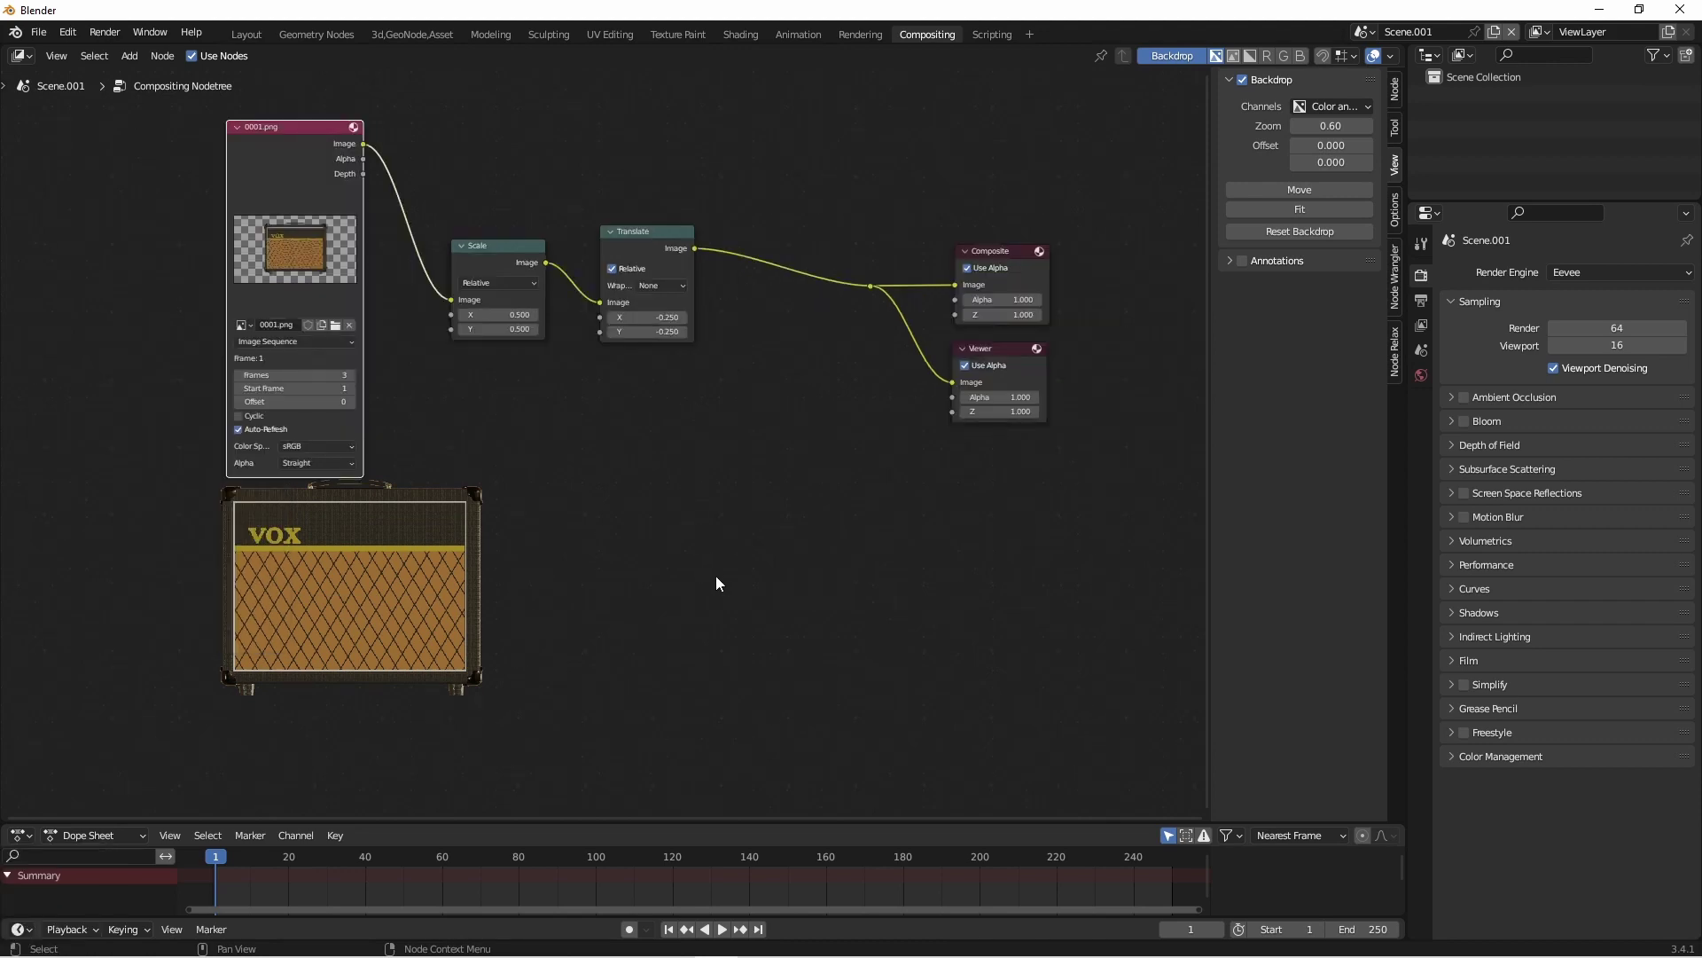
pyautogui.moveTo(716, 576); pyautogui.dragTo(312, 289)
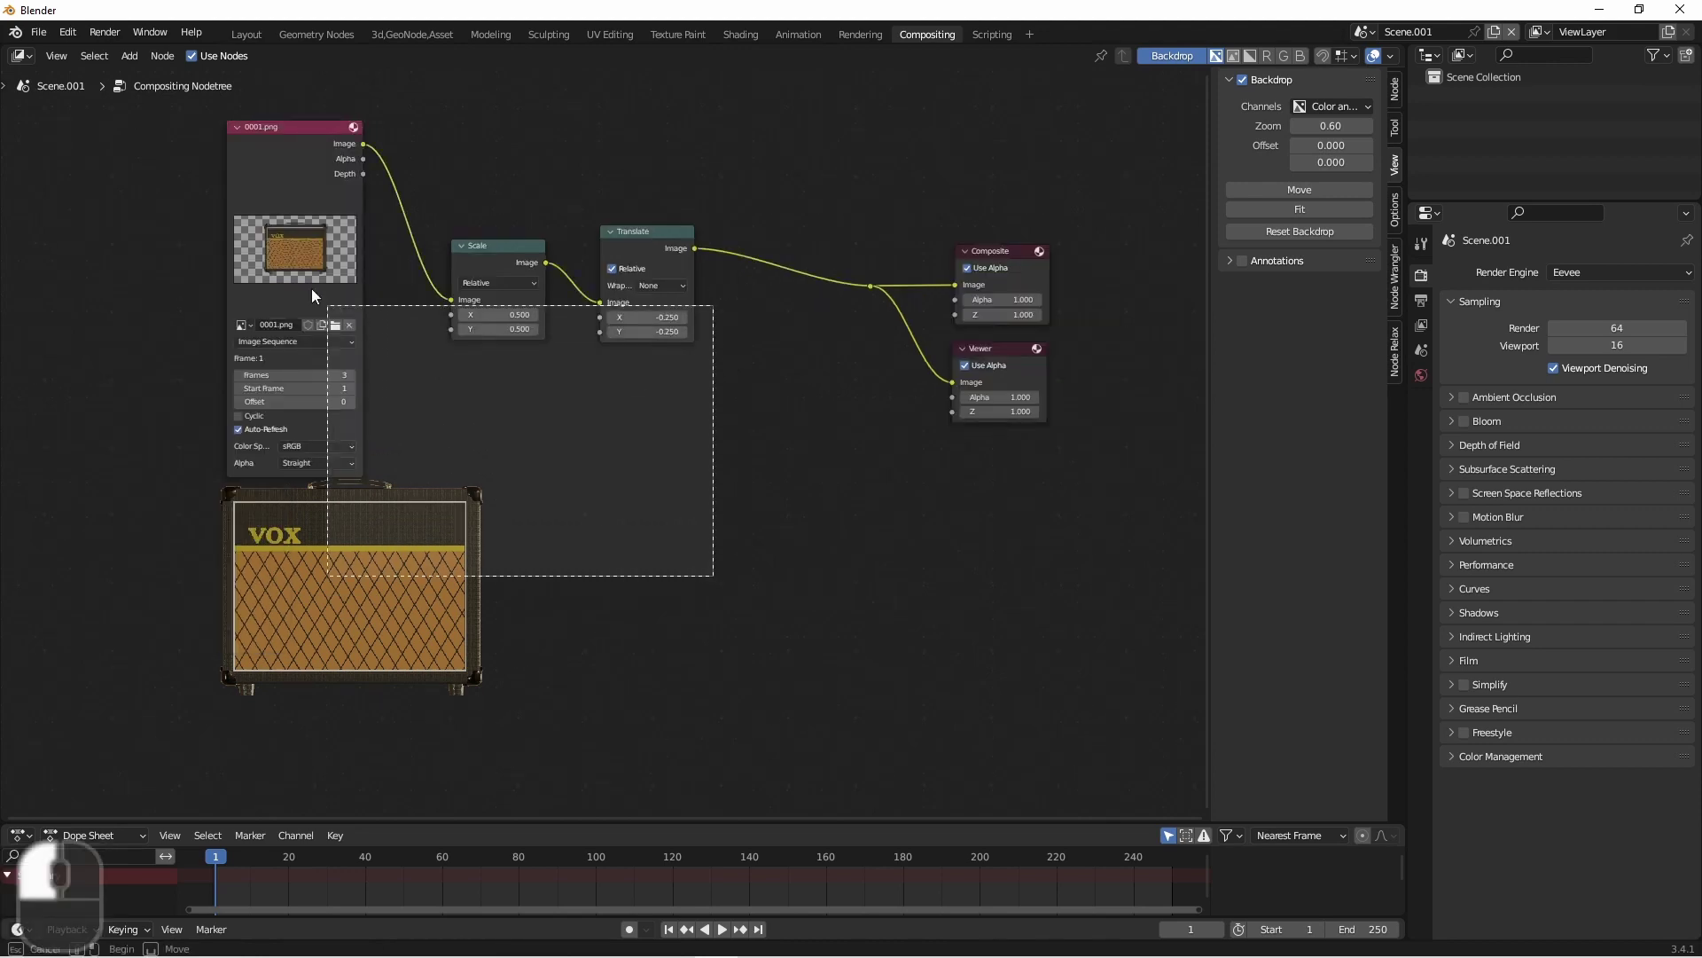
pyautogui.hotkey('shift', 'd')
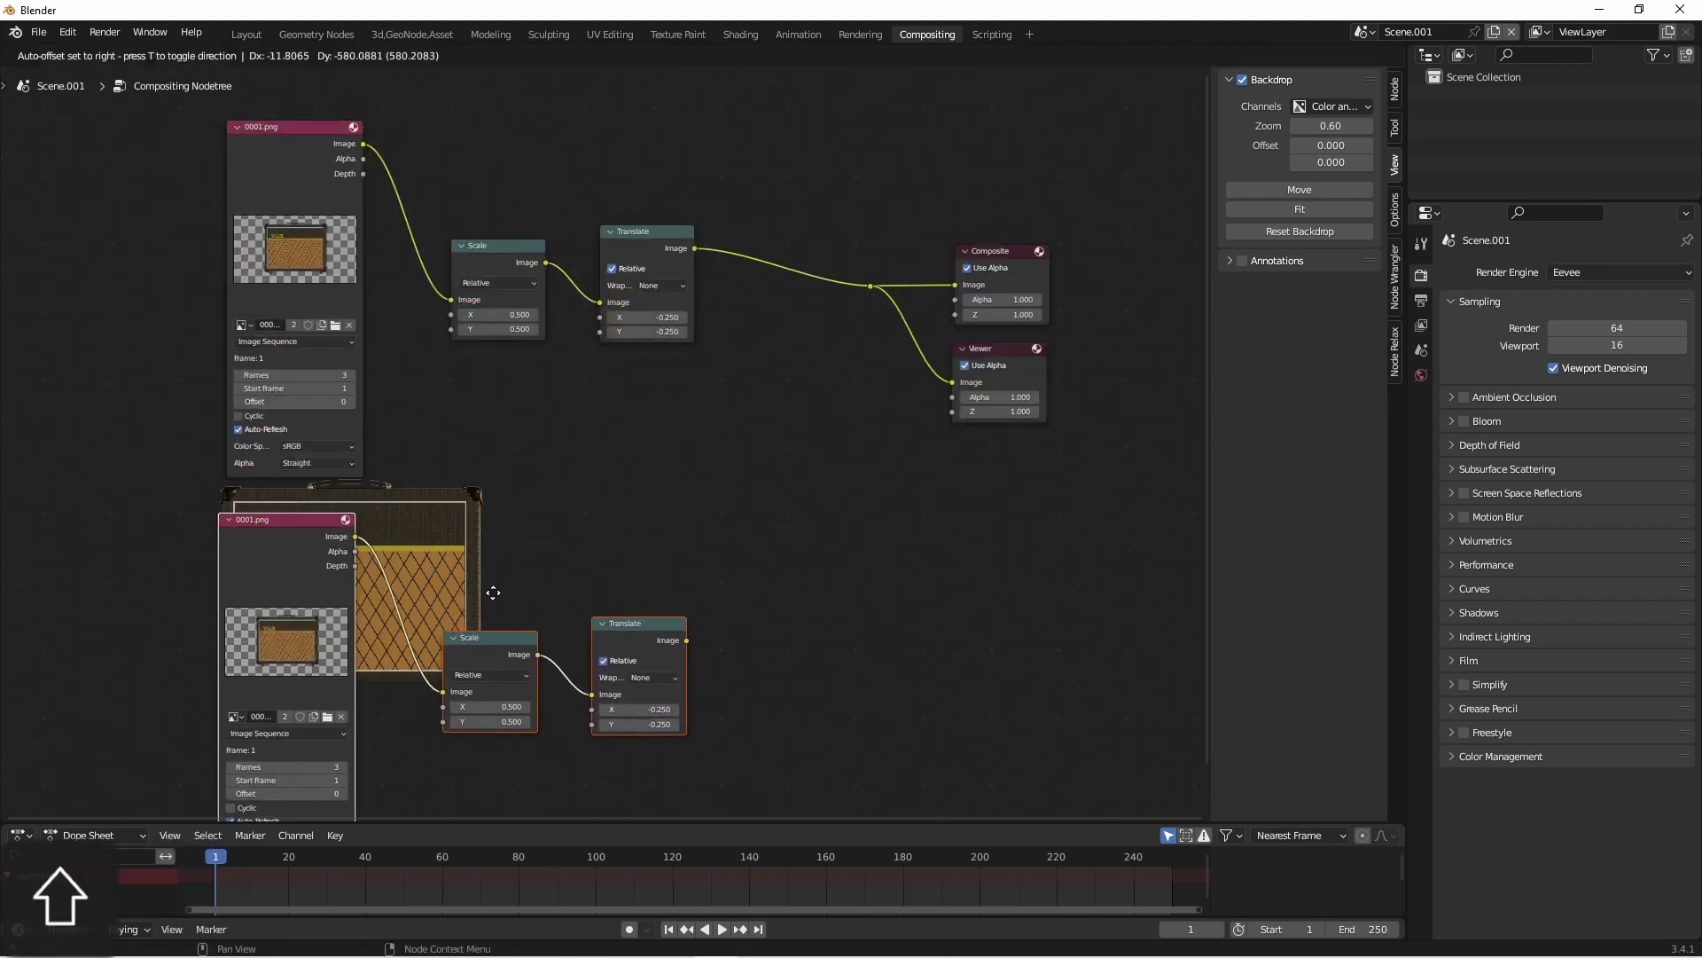
pyautogui.click(498, 583)
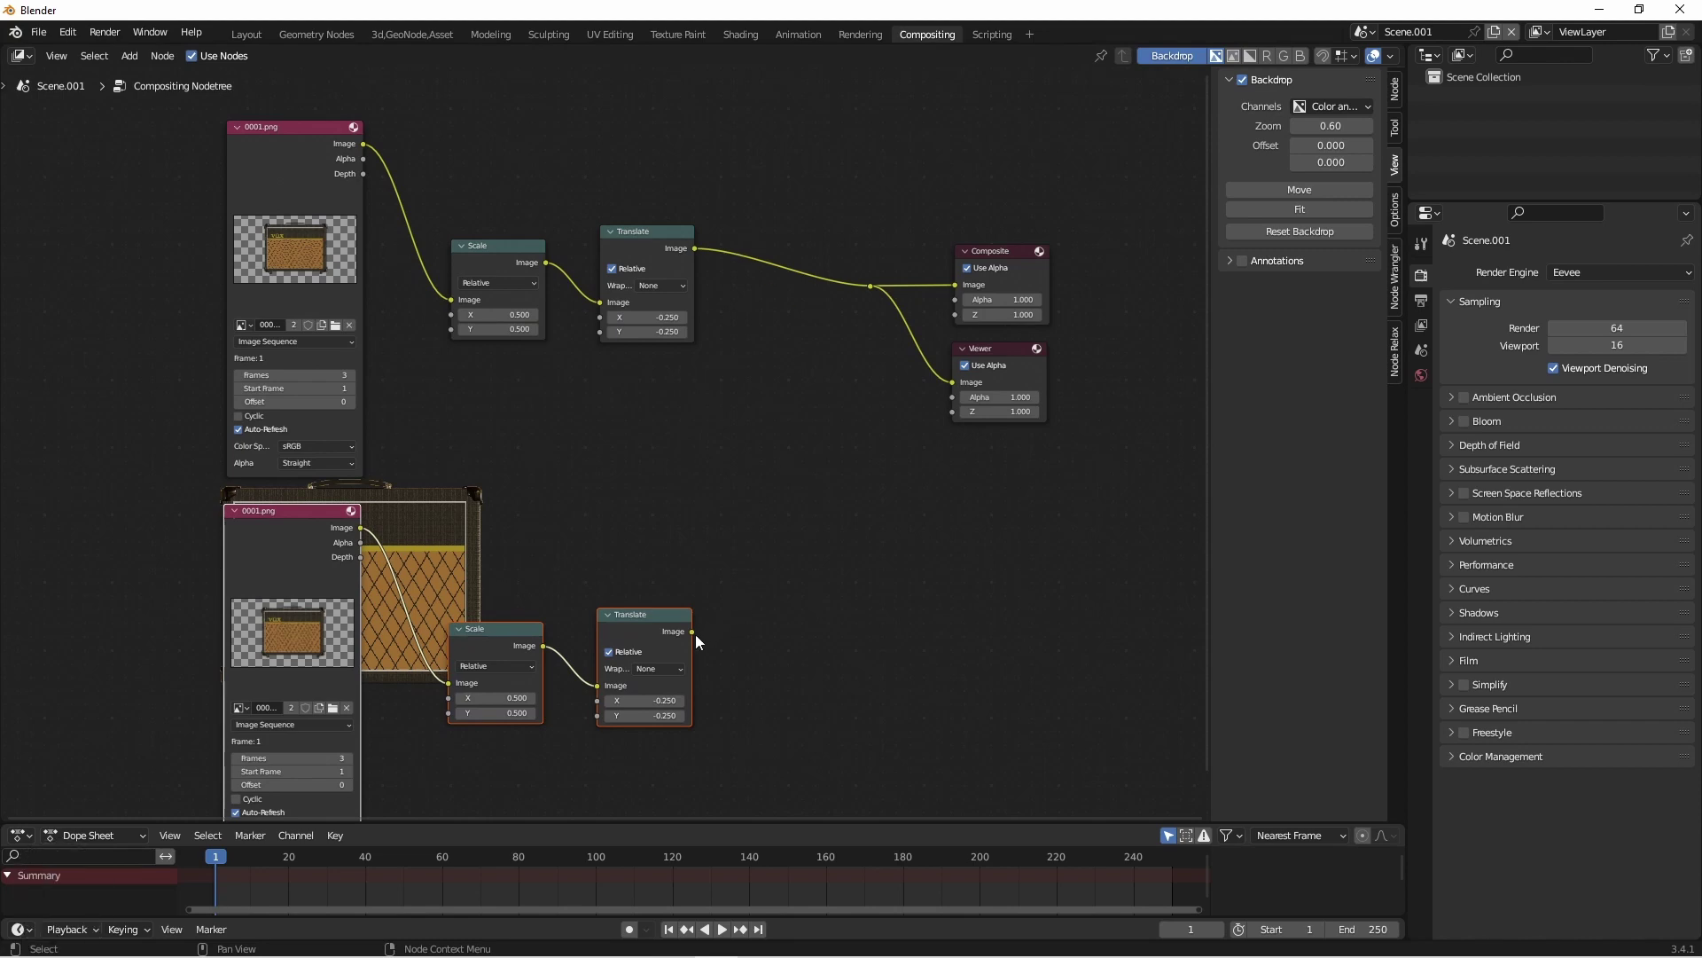
pyautogui.moveTo(692, 631); pyautogui.dragTo(876, 286)
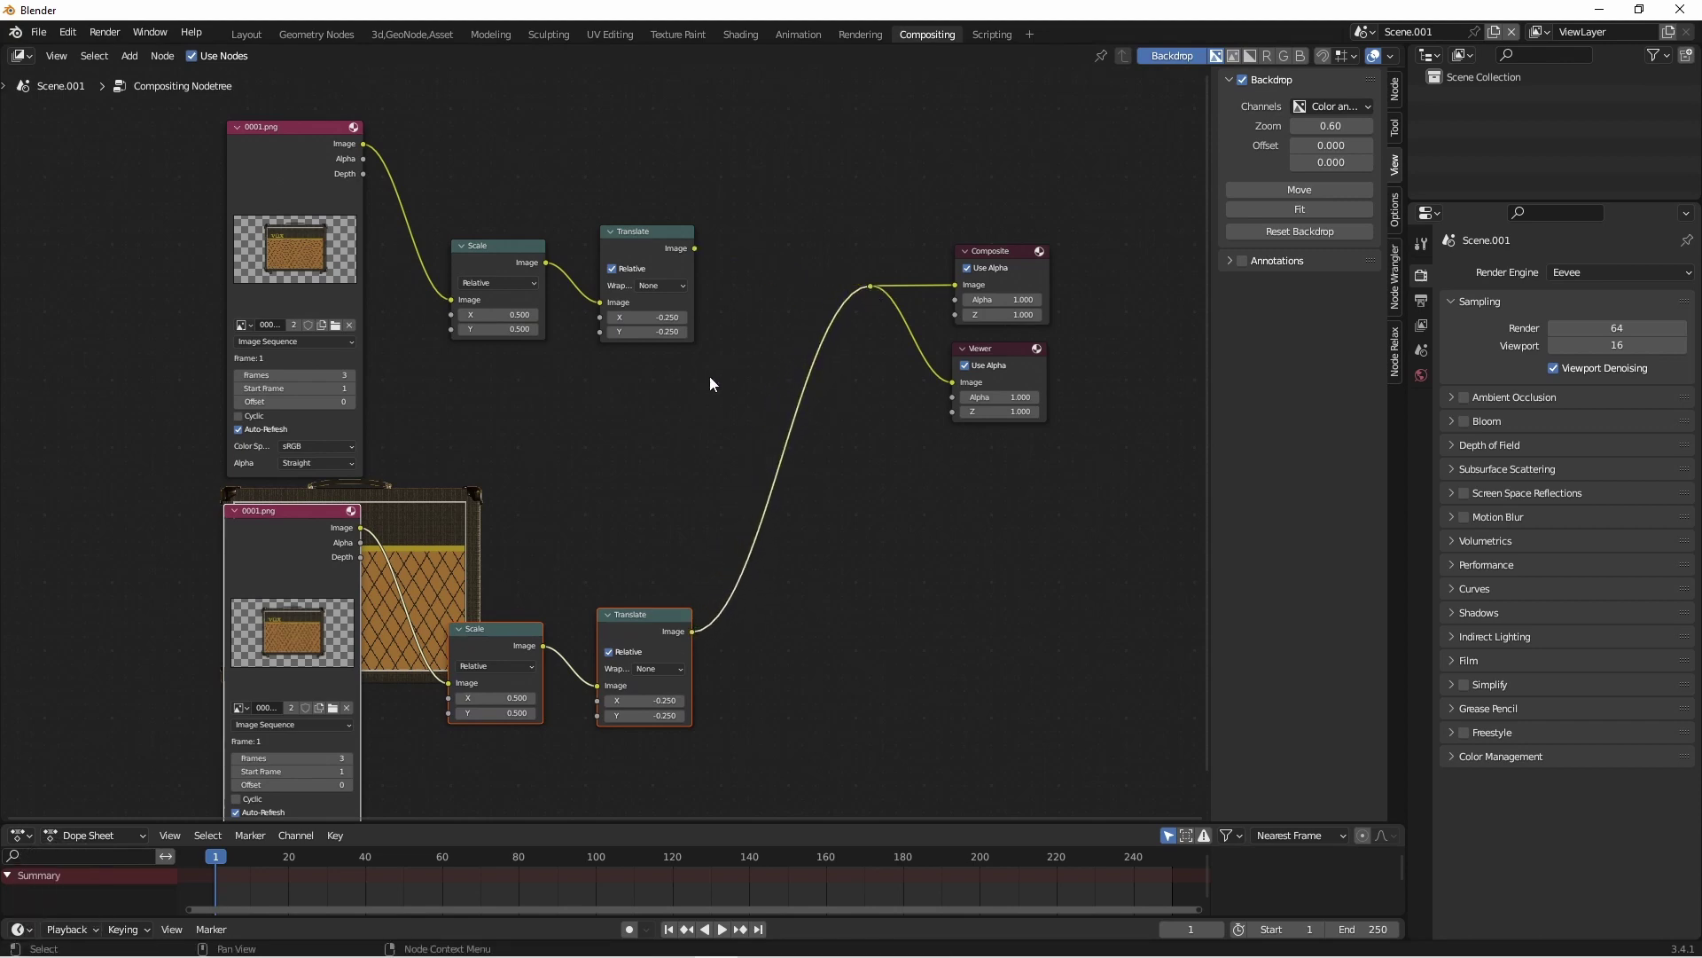
# - In the duplicated branch, set the image sequence's Offset to 1 and the Translate node's X to 0.25
pyautogui.keyDown('shift'); pyautogui.moveTo(426, 522); pyautogui.dragTo(429, 519, button='middle'); pyautogui.keyUp('shift')
pyautogui.scroll(3, 768, 499)
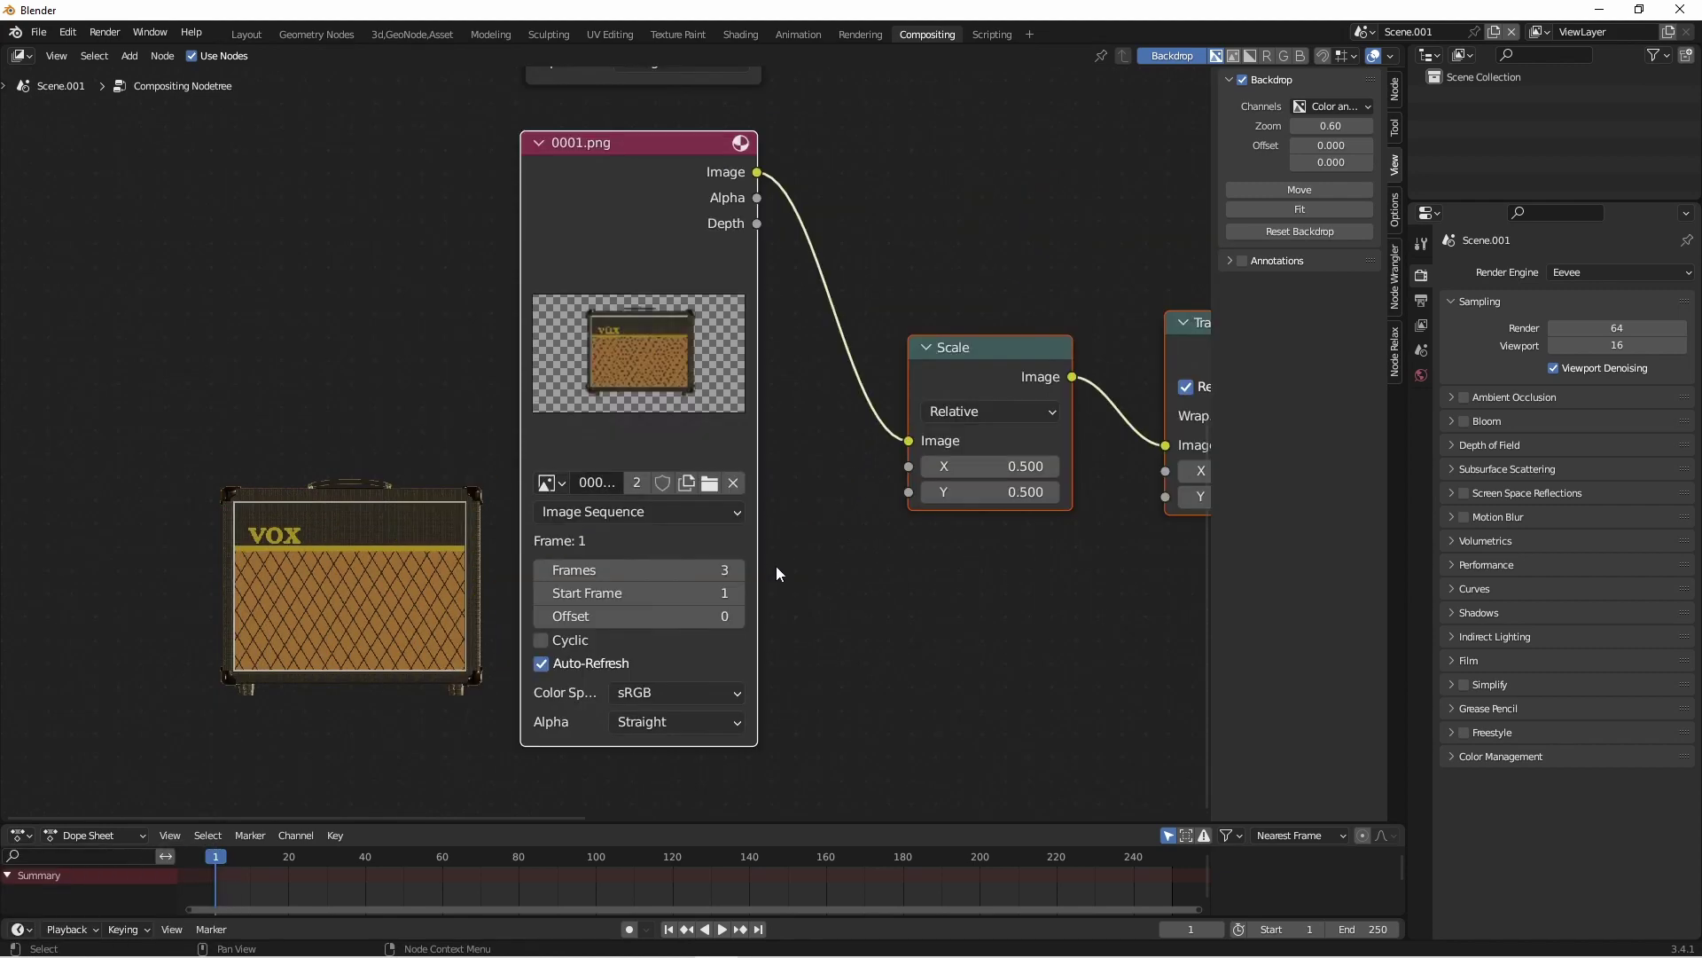
pyautogui.click(735, 616)
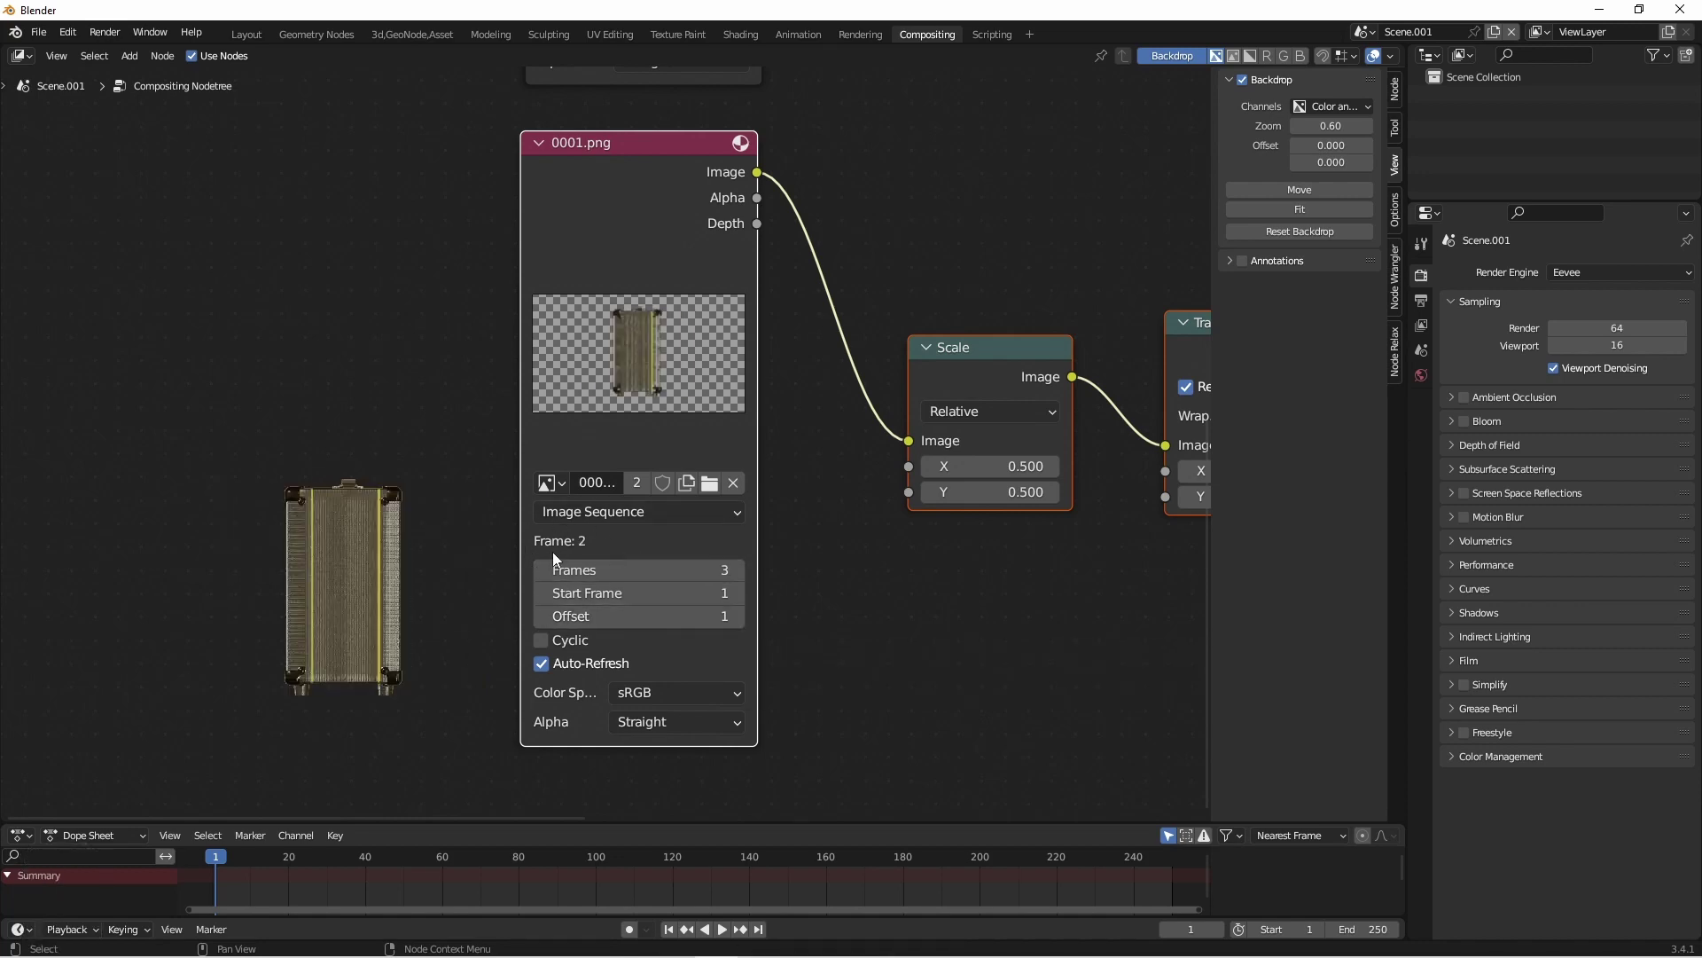
pyautogui.scroll(-2, 644, 546)
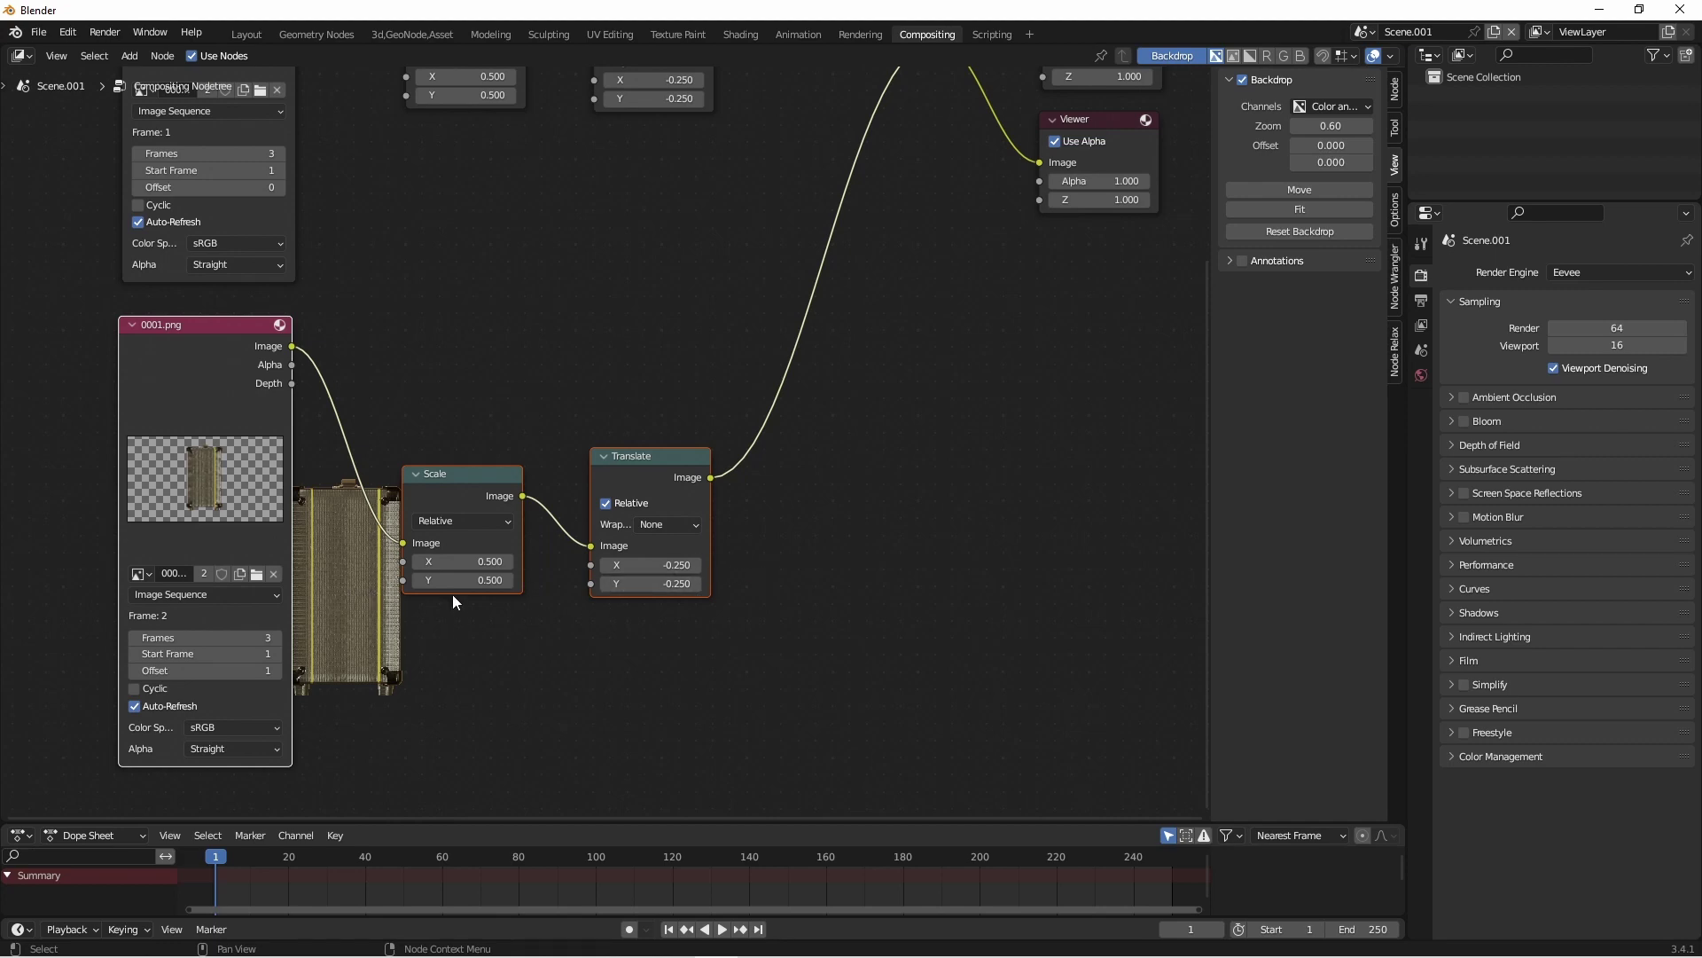
pyautogui.click(679, 564)
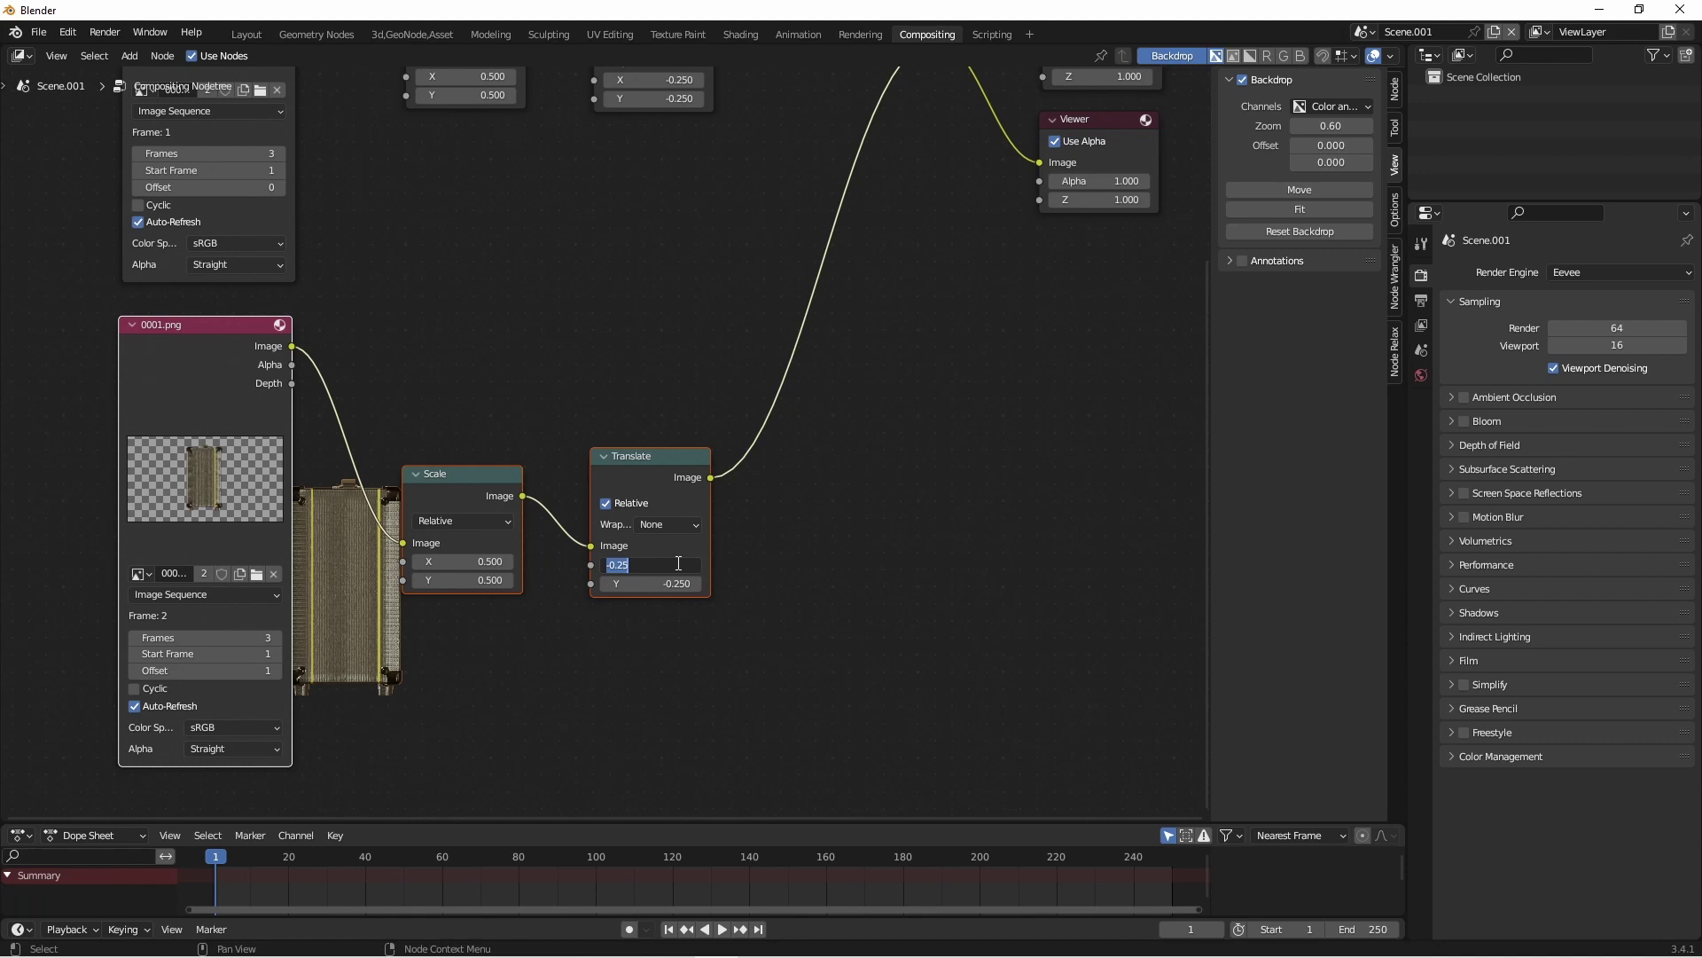
pyautogui.write('0.25')
pyautogui.press('Return')
# - Move the reroute, Composite and Viewer nodes together farther right and down, away from the two image branches
pyautogui.scroll(-3, 764, 454)
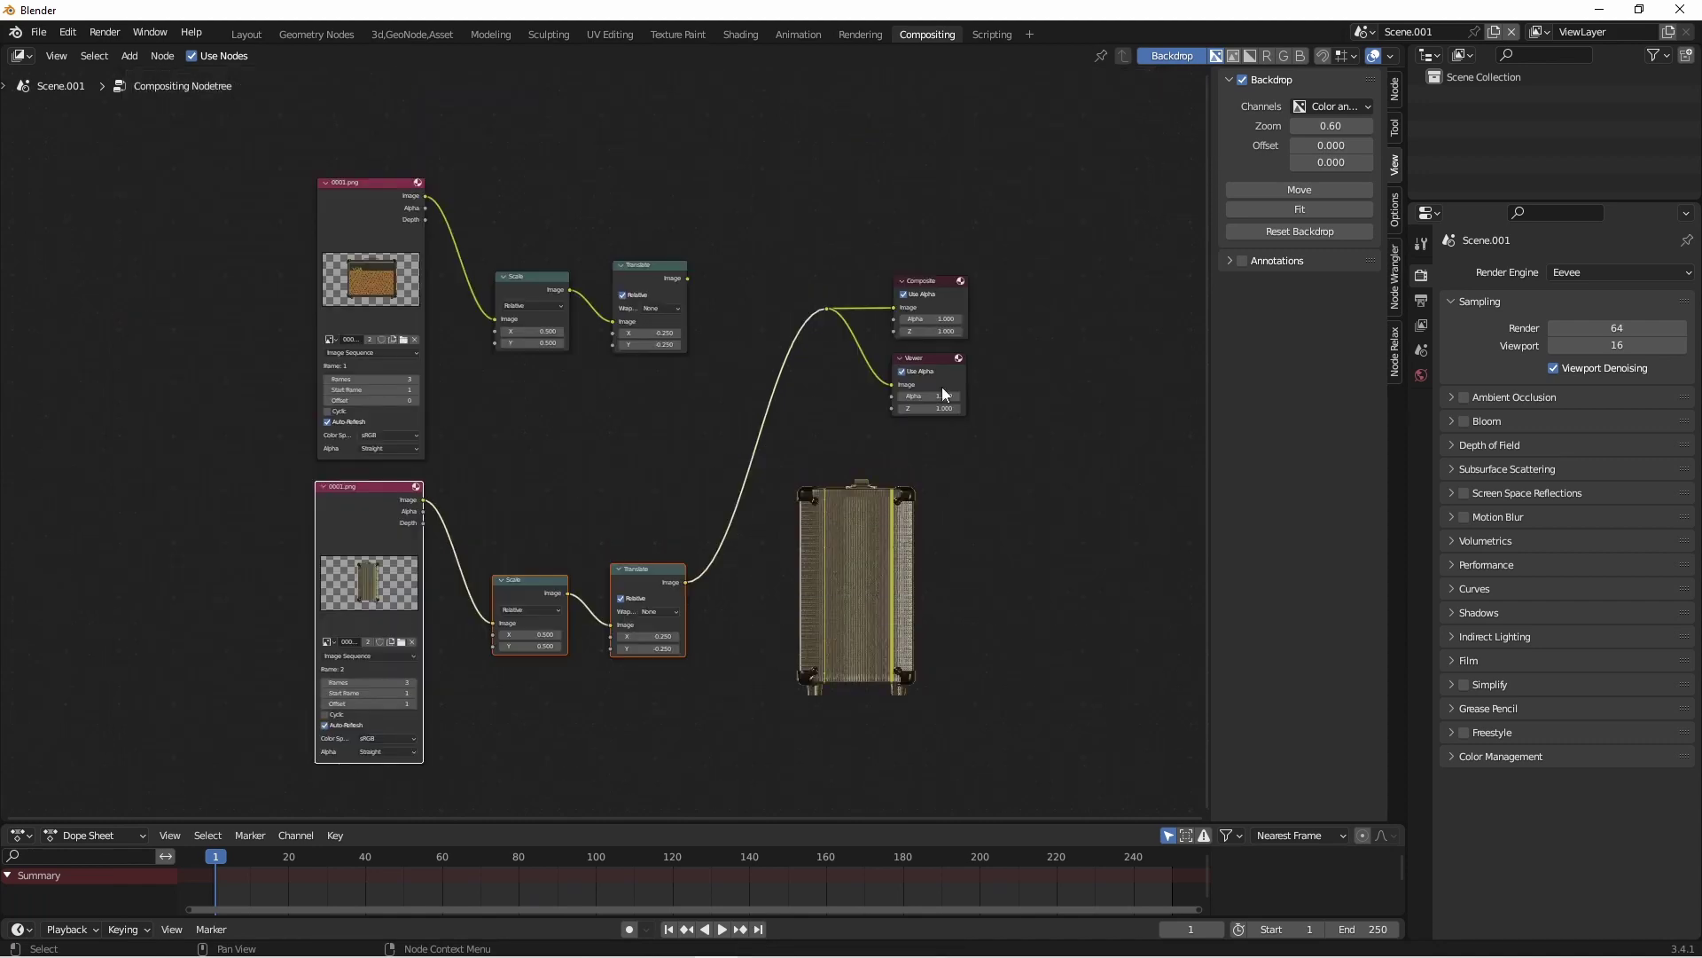
pyautogui.moveTo(1015, 494); pyautogui.dragTo(785, 260)
pyautogui.press('g')
pyautogui.click(821, 317)
# - Insert an Alpha Over node before the reroute and link the first branch's Translate output to its upper Image input
pyautogui.hotkey('shift', 'a')
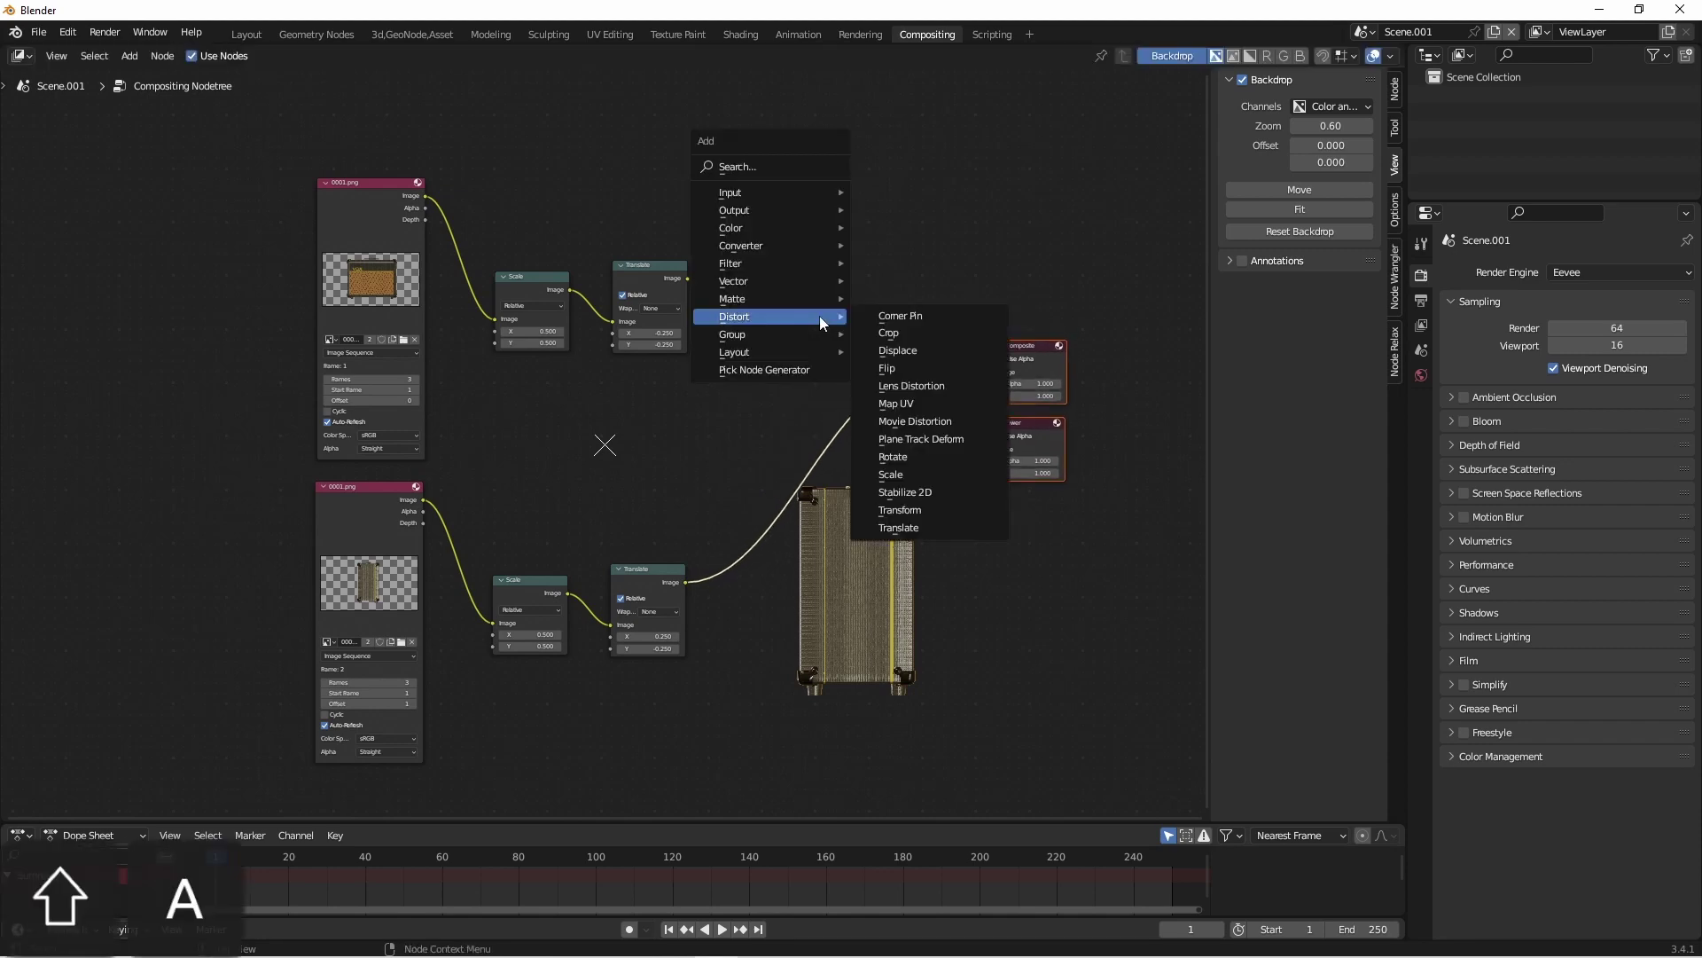
pyautogui.moveTo(761, 229)
pyautogui.click(903, 227)
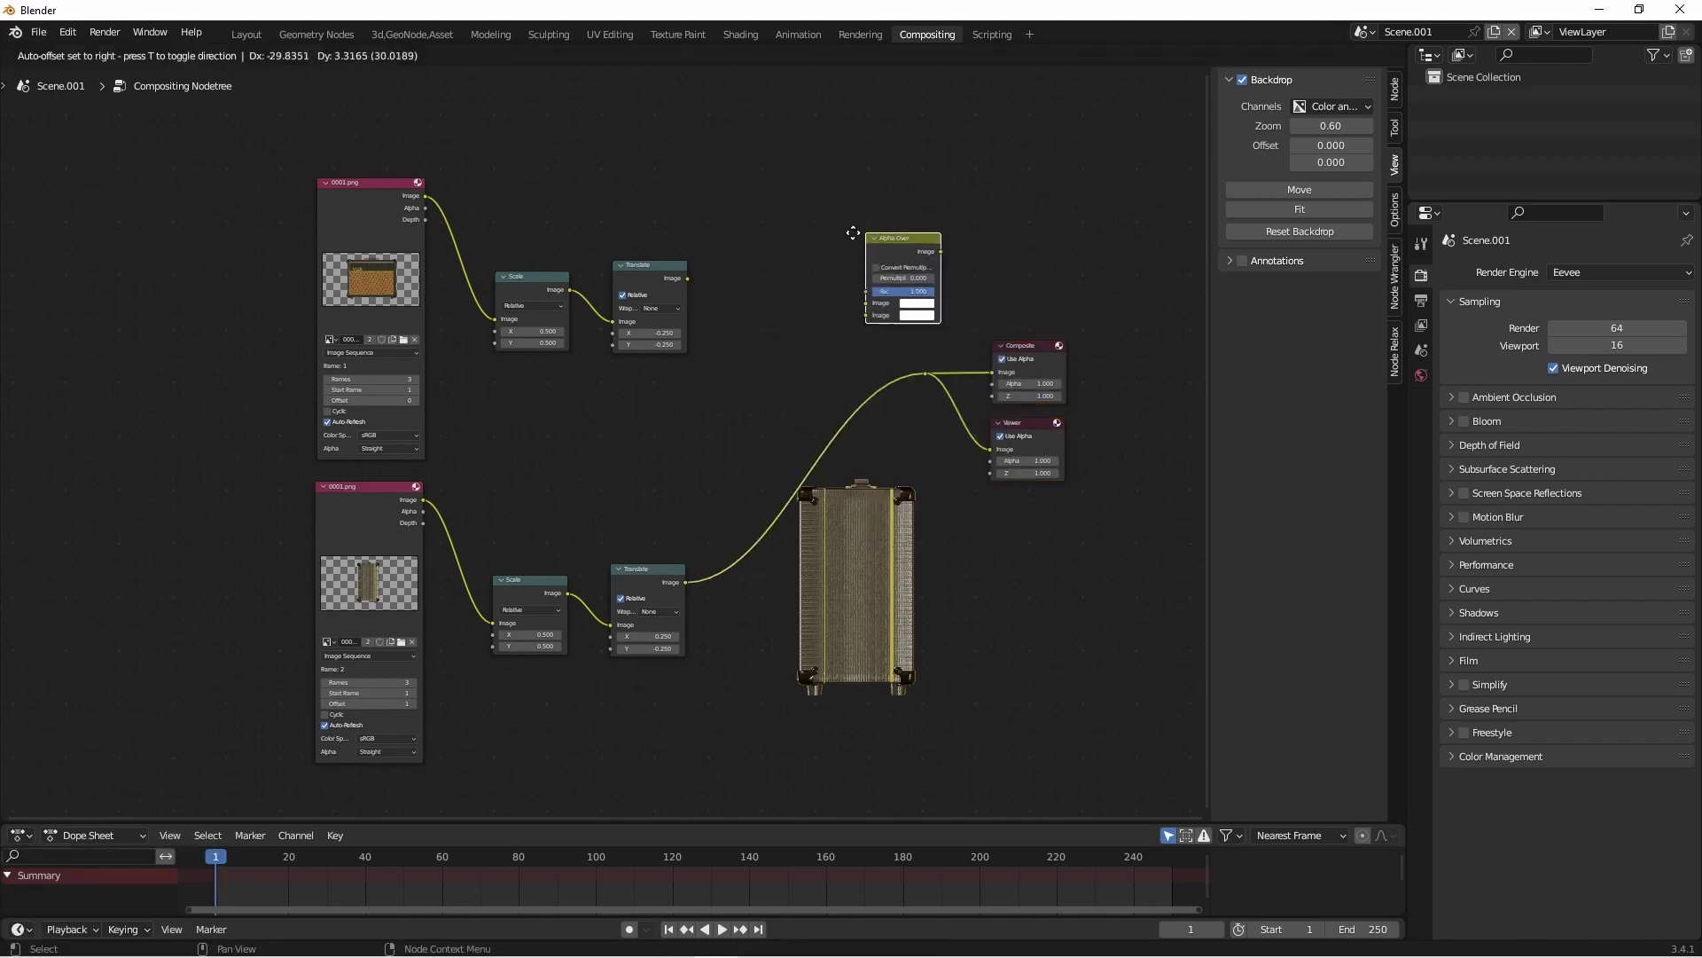
pyautogui.click(799, 328)
pyautogui.moveTo(688, 278); pyautogui.dragTo(802, 401)
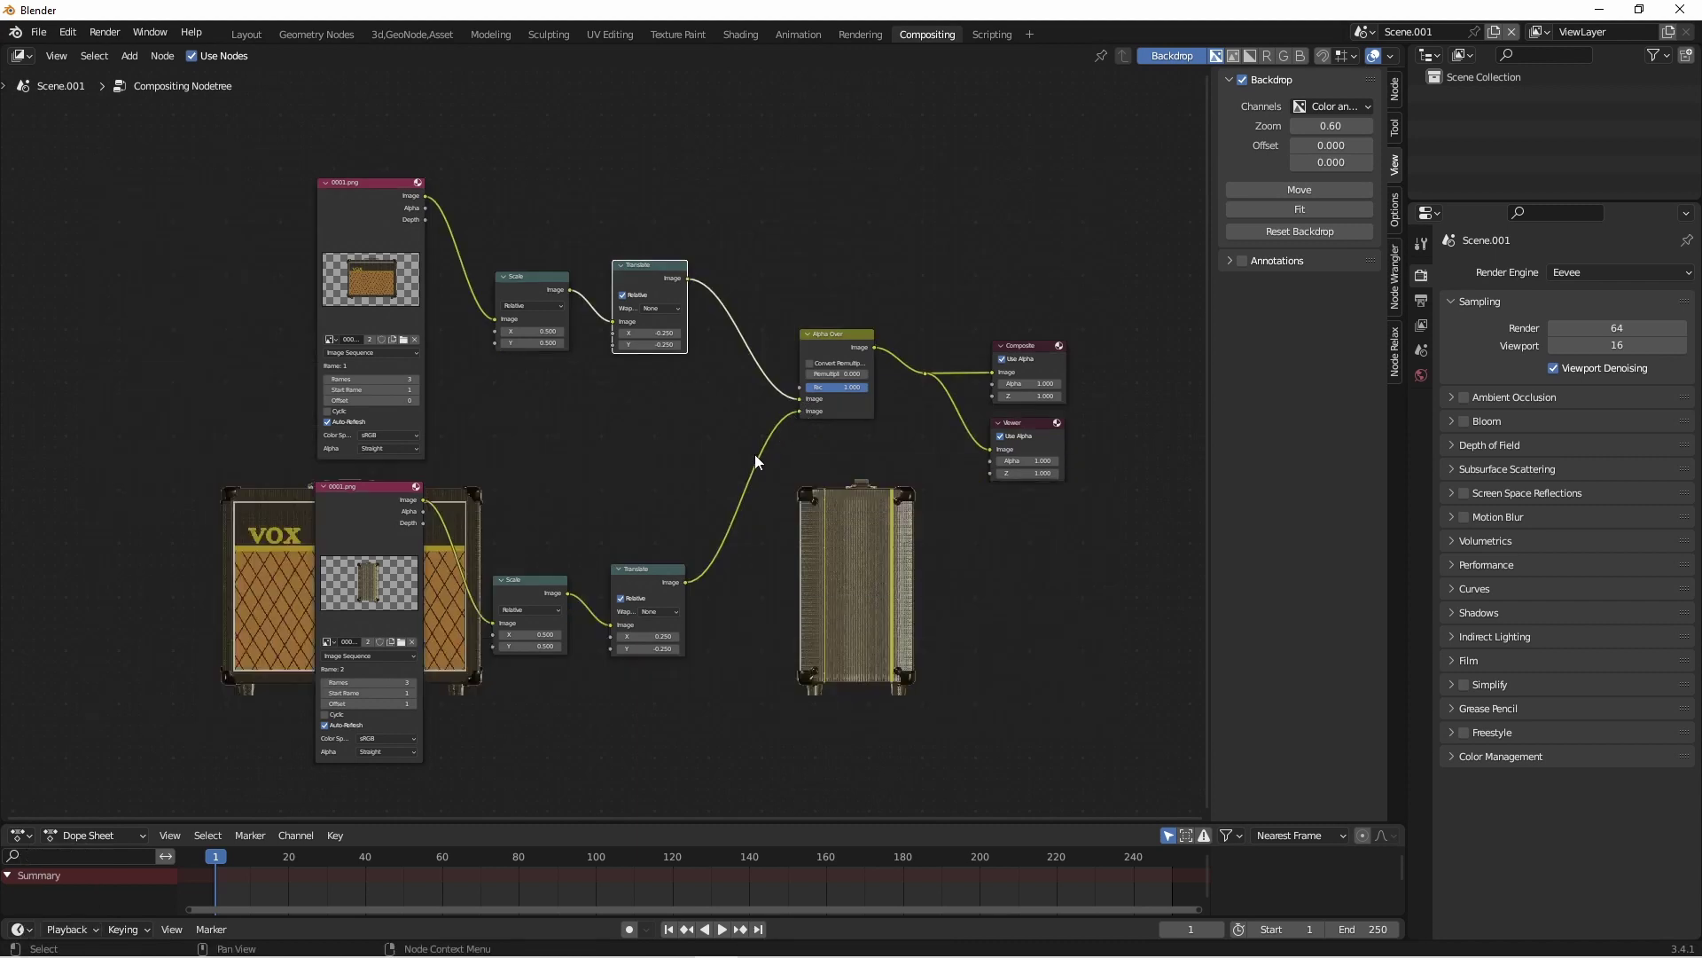
# - Duplicate the second branch's image sequence, Scale and Translate nodes below it and set the copied image sequence's Offset to 2
pyautogui.scroll(-2, 753, 454)
pyautogui.moveTo(656, 637); pyautogui.dragTo(266, 379)
pyautogui.hotkey('shift', 'd')
pyautogui.click(626, 599)
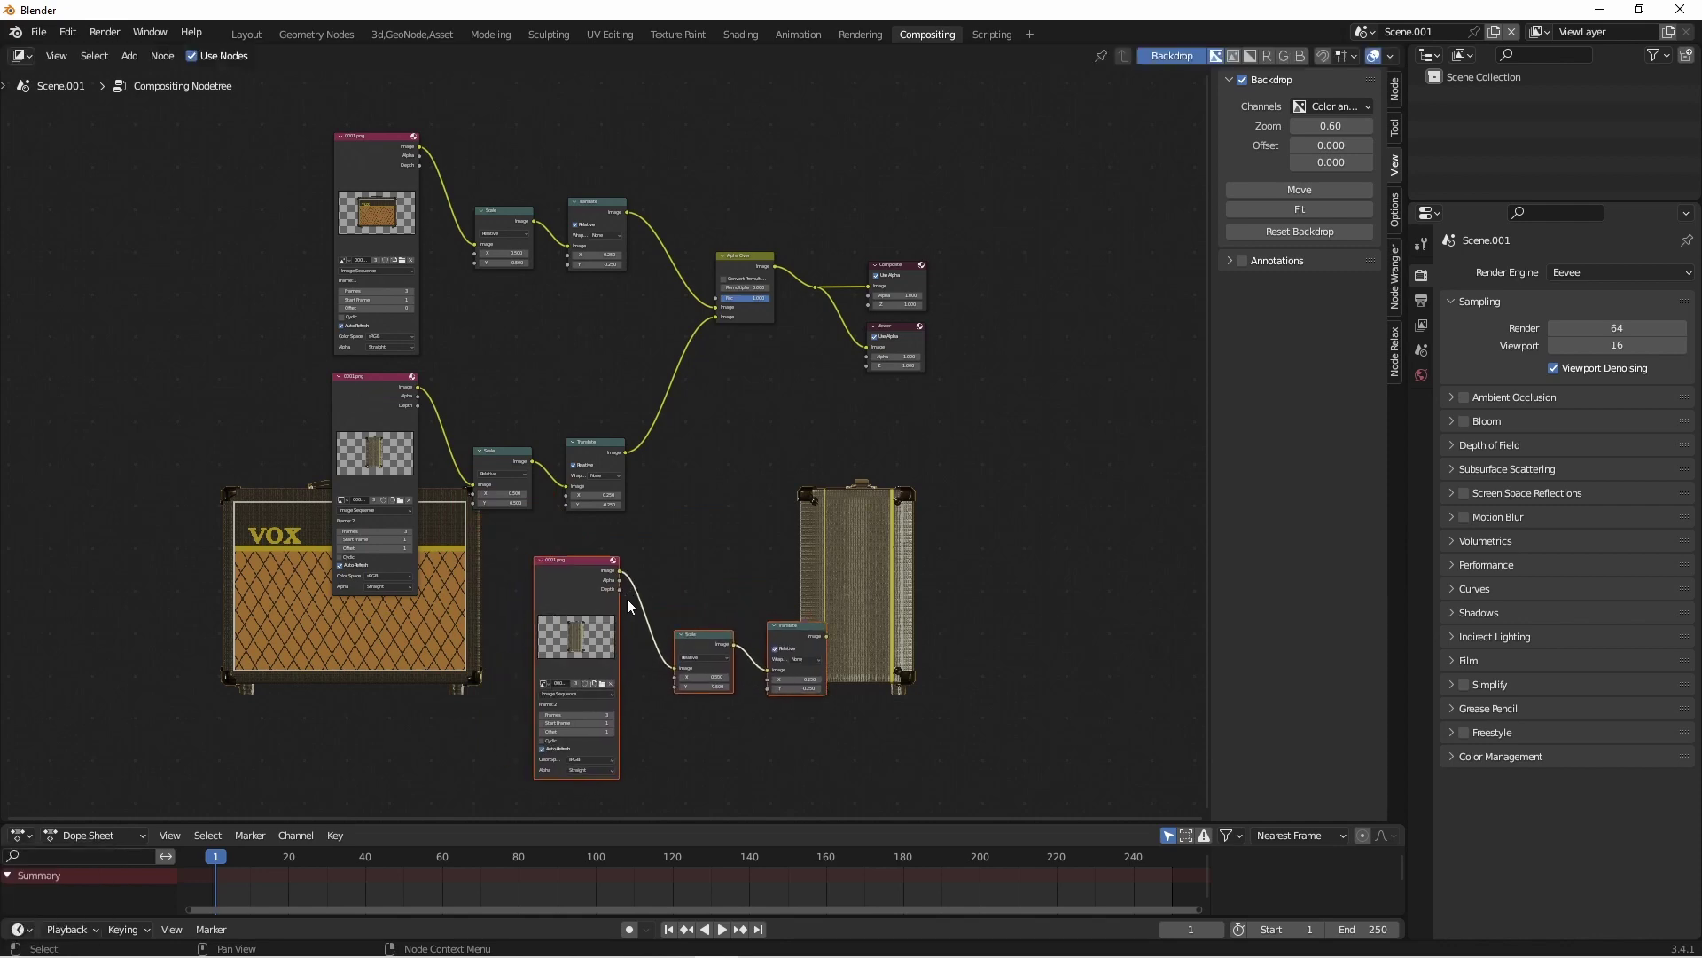
pyautogui.scroll(5, 572, 536)
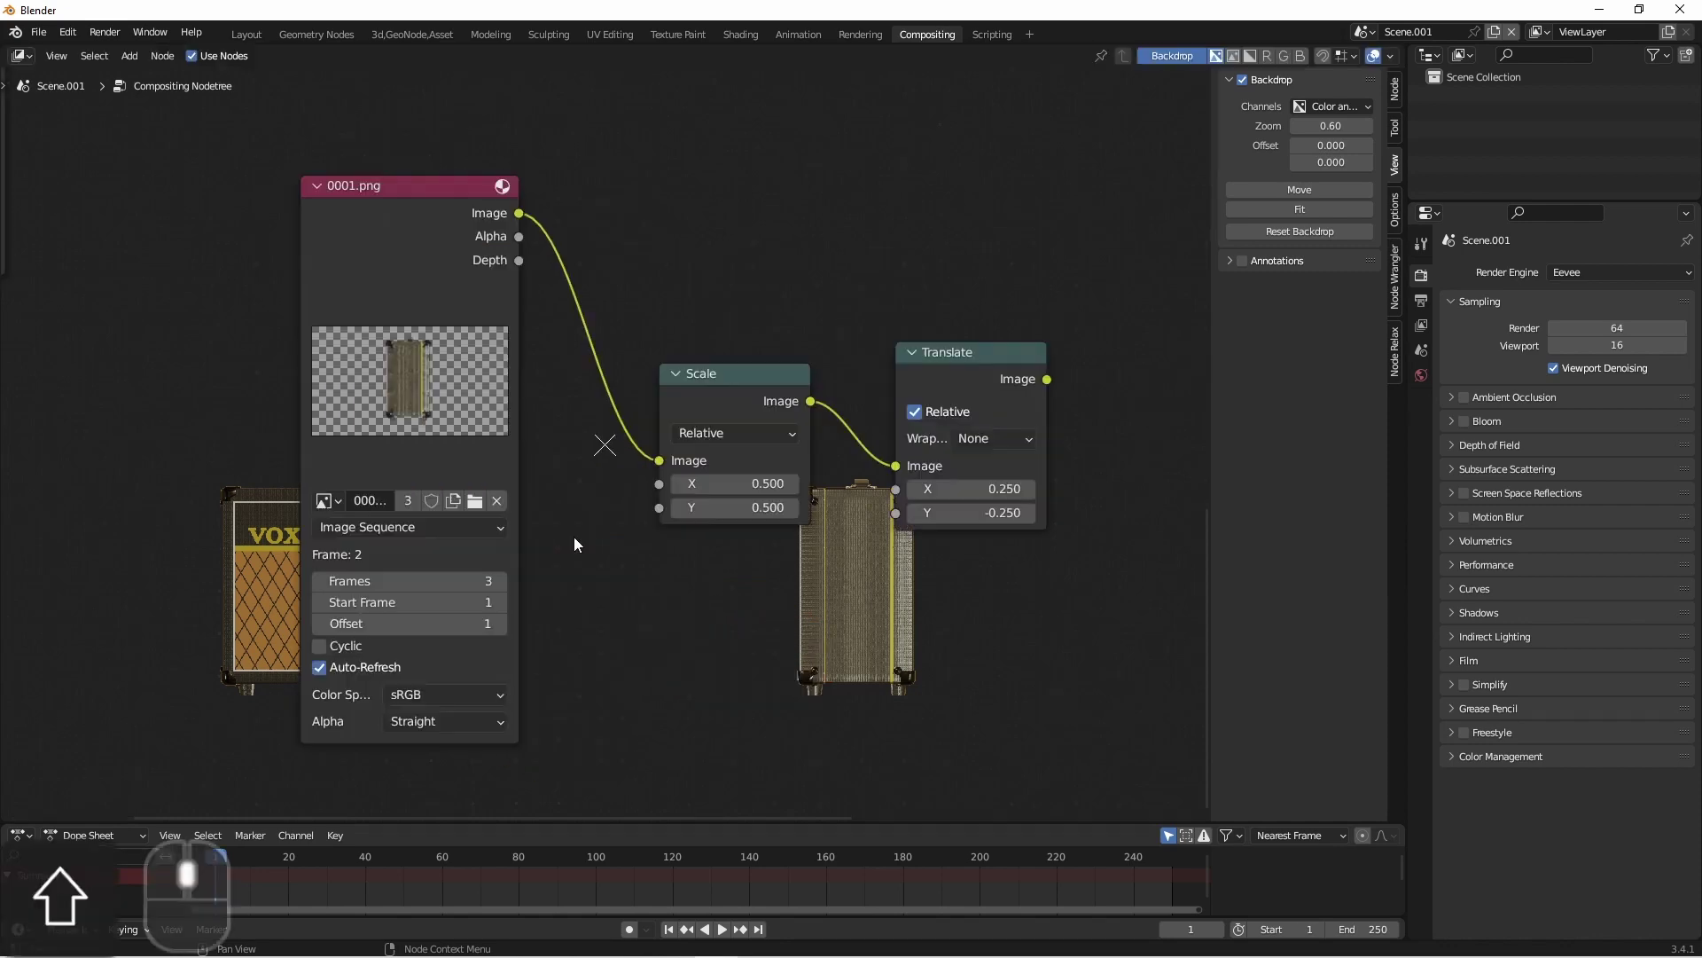
pyautogui.click(500, 626)
# - Duplicate the Alpha Over node onto the link before the reroute and connect the third branch's Translate output to its lower Image input
pyautogui.scroll(-4, 502, 626)
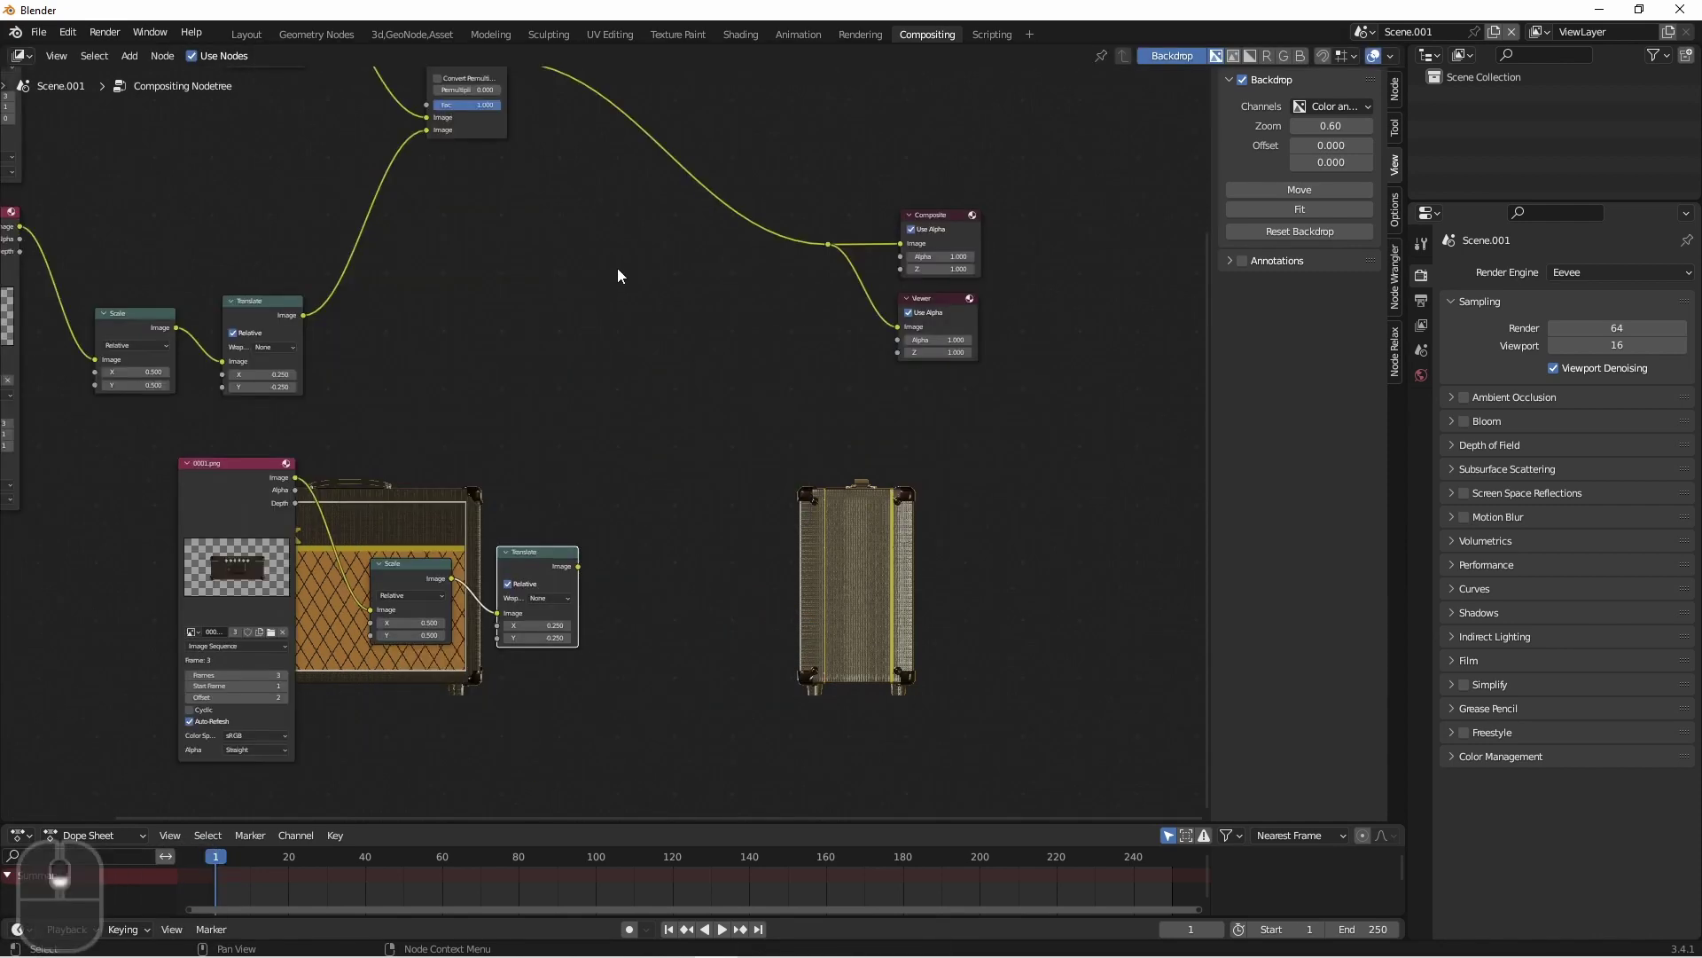
pyautogui.scroll(1, 661, 333)
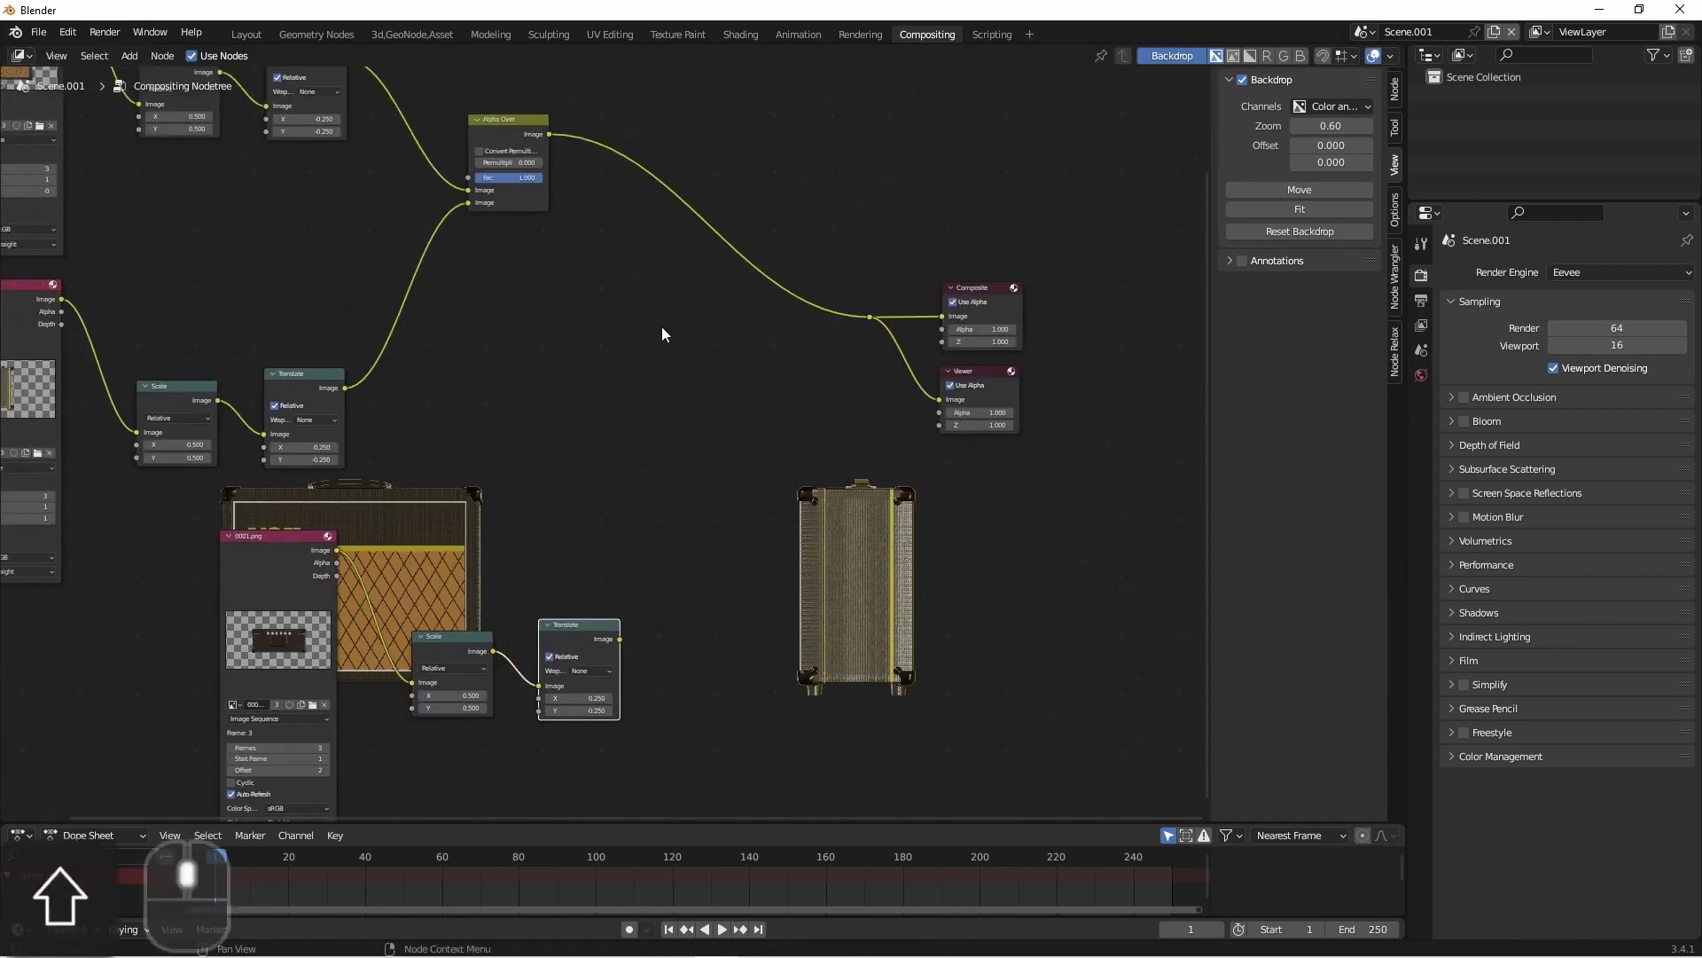
pyautogui.click(512, 125)
pyautogui.hotkey('shift', 'd')
pyautogui.click(805, 295)
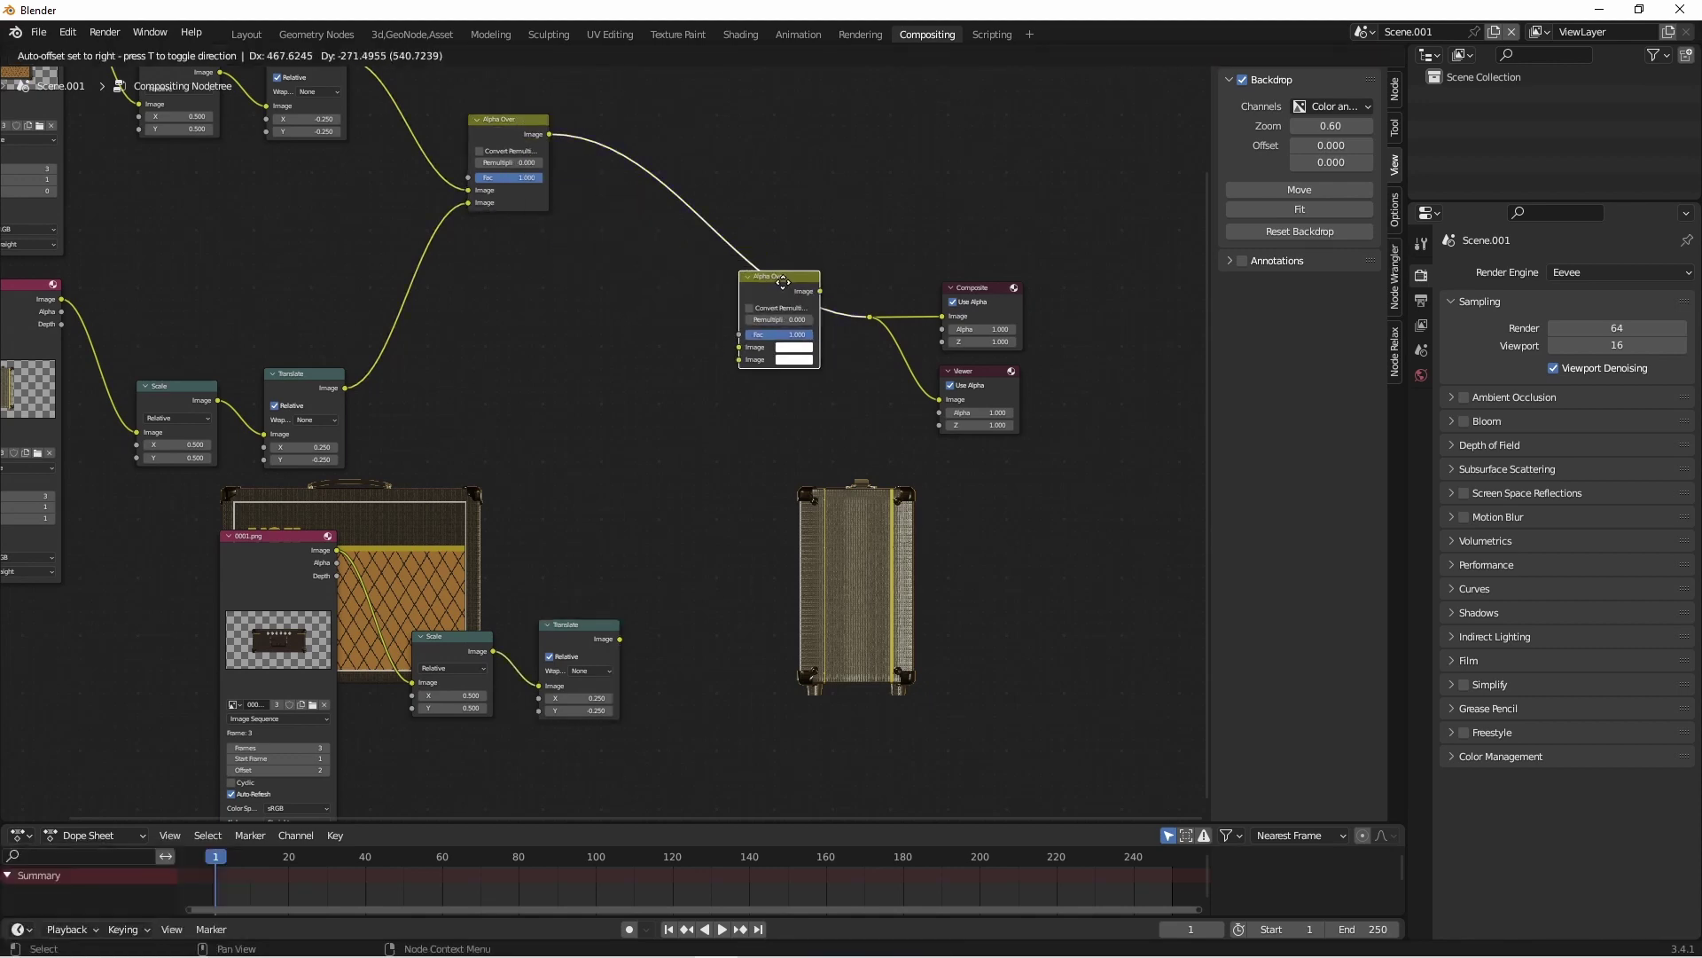
pyautogui.moveTo(620, 638); pyautogui.dragTo(739, 360)
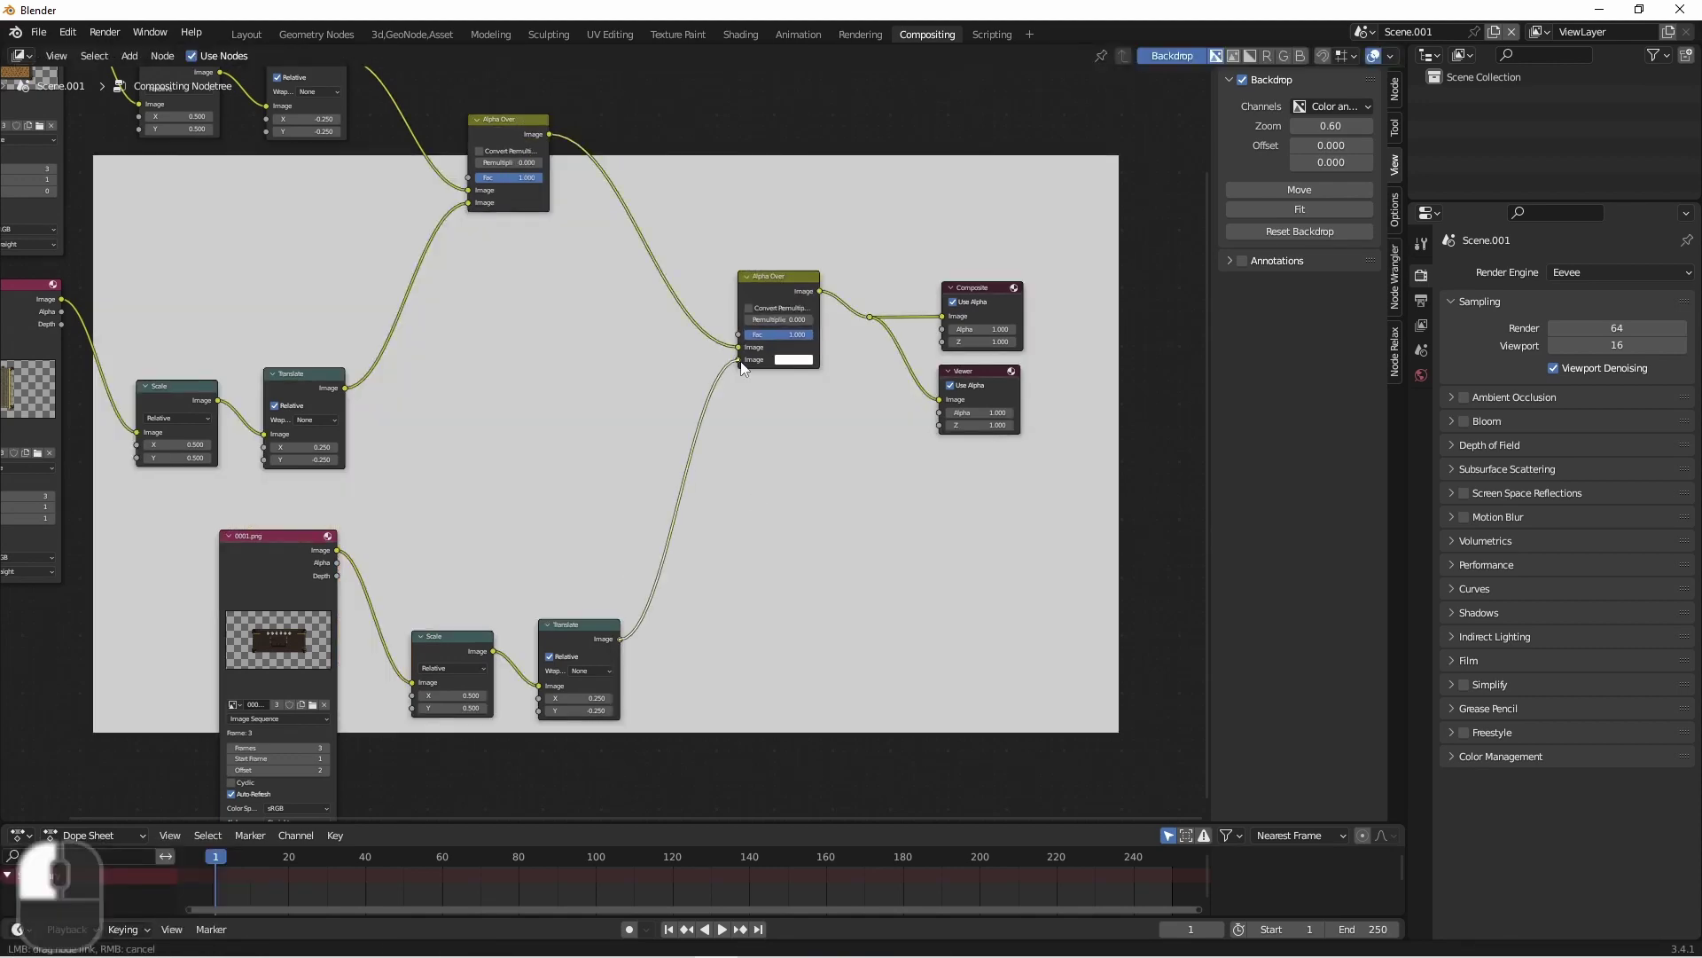
# - Set the third branch's Translate node to X -0.25 and Y 0.25
pyautogui.press('KP_Decimal')
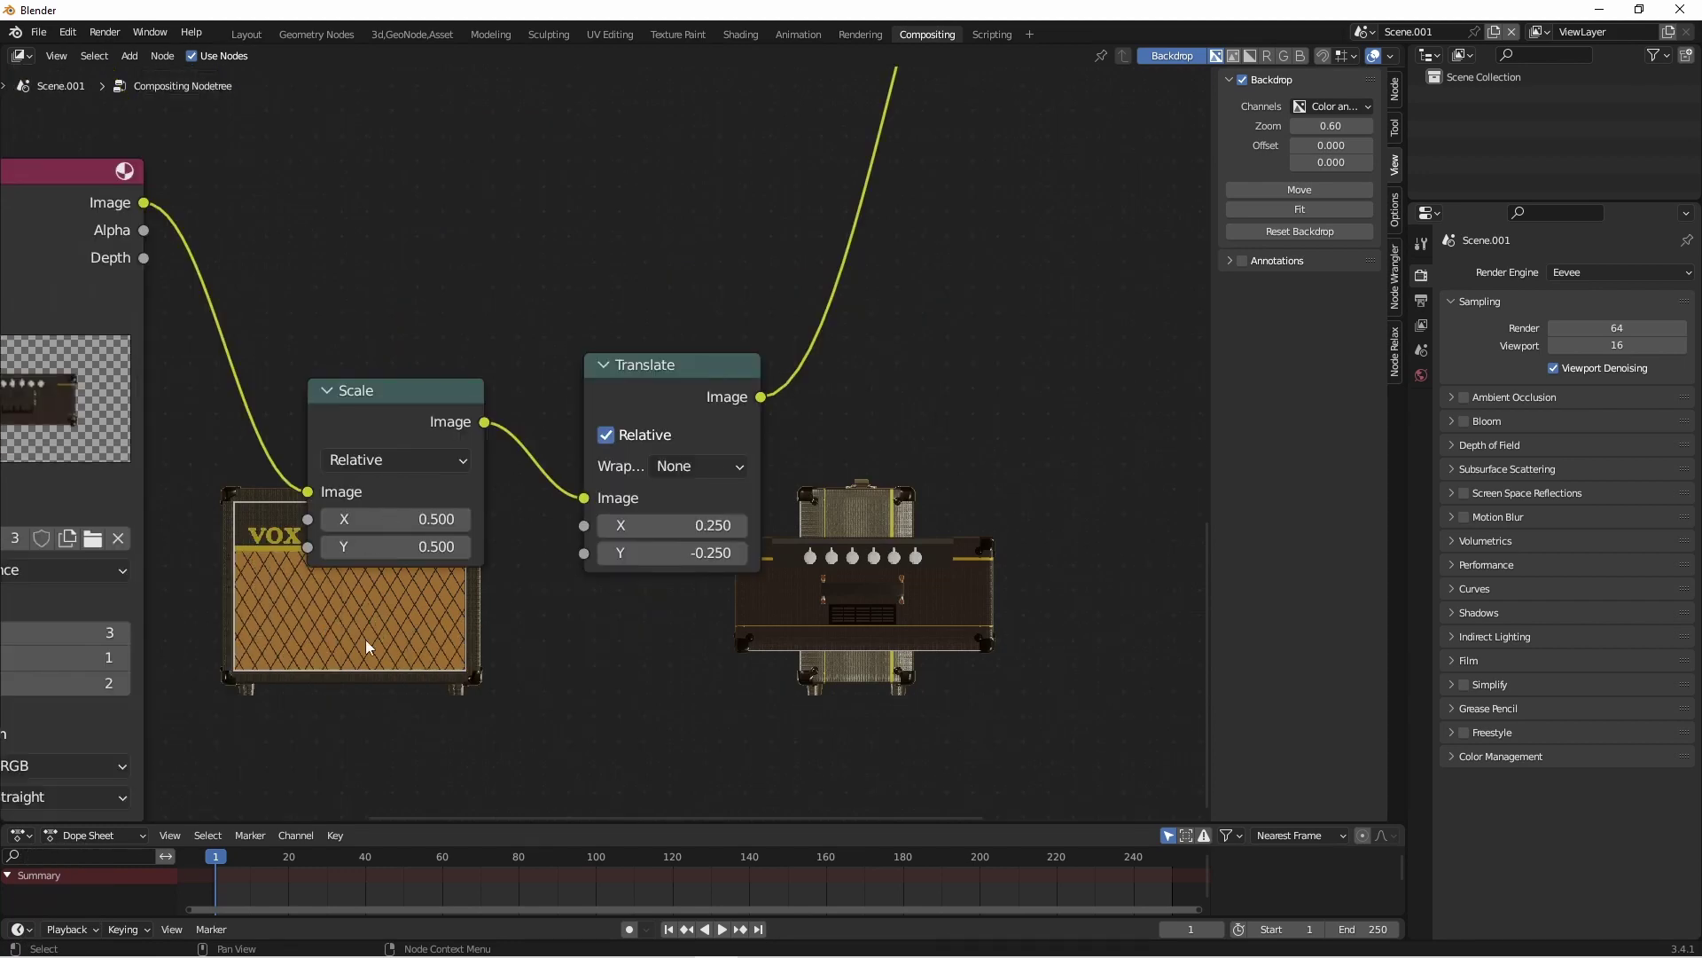
pyautogui.click(653, 528)
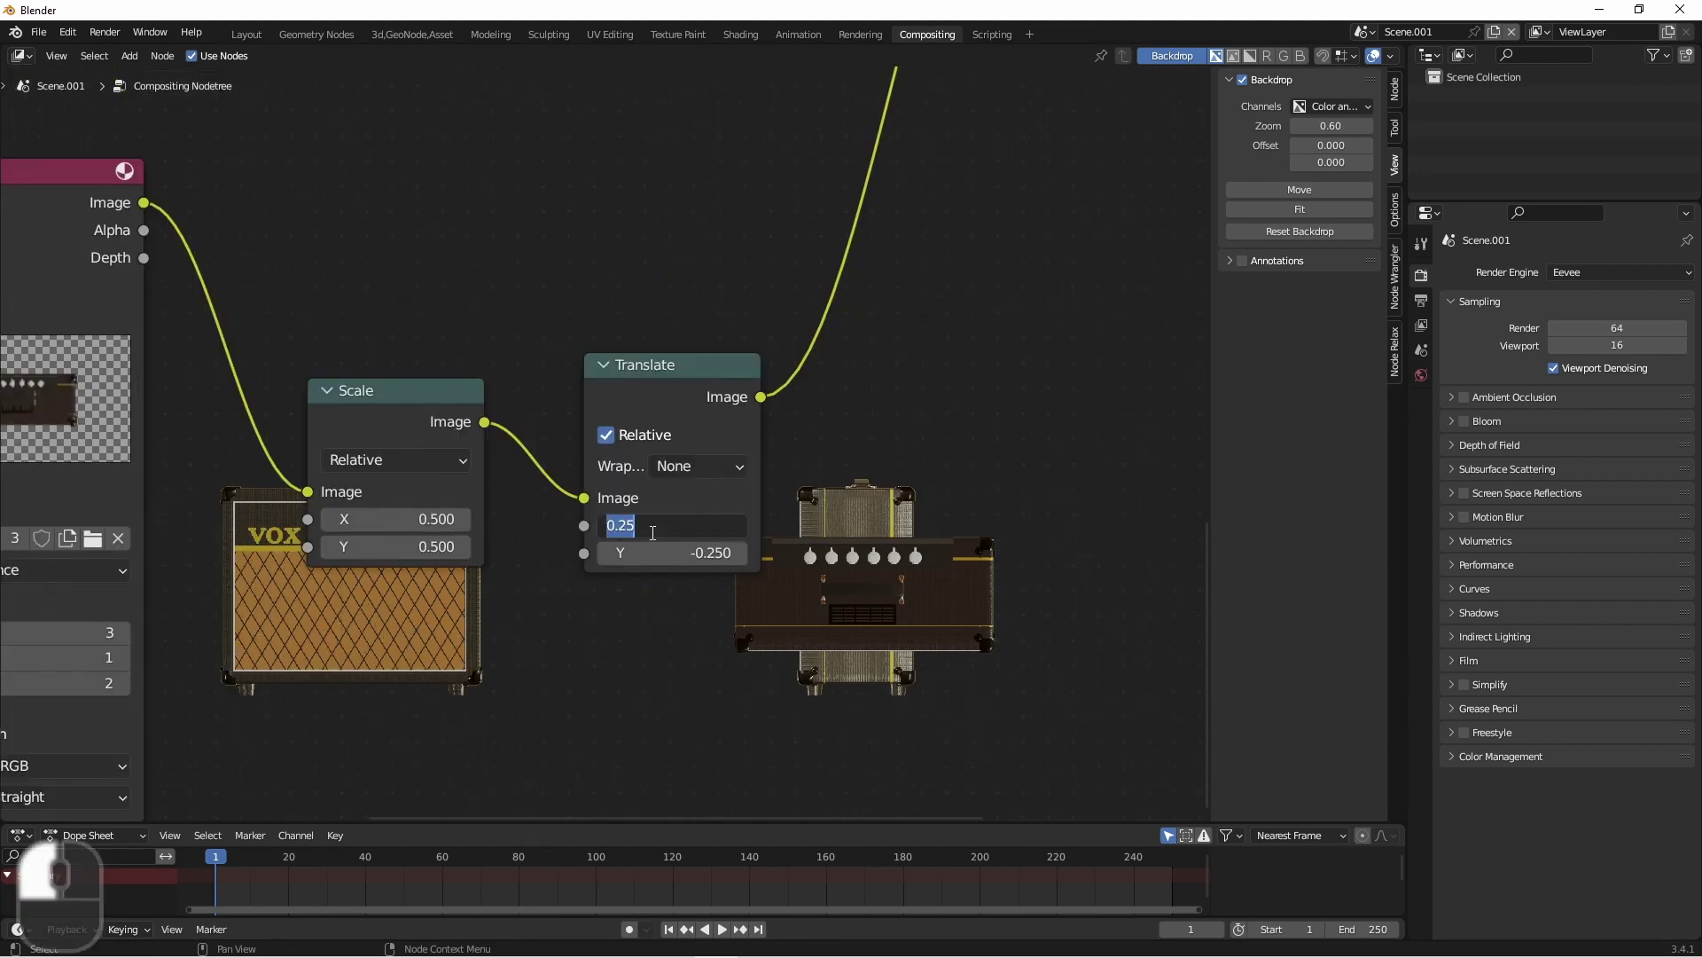
pyautogui.write('-25')
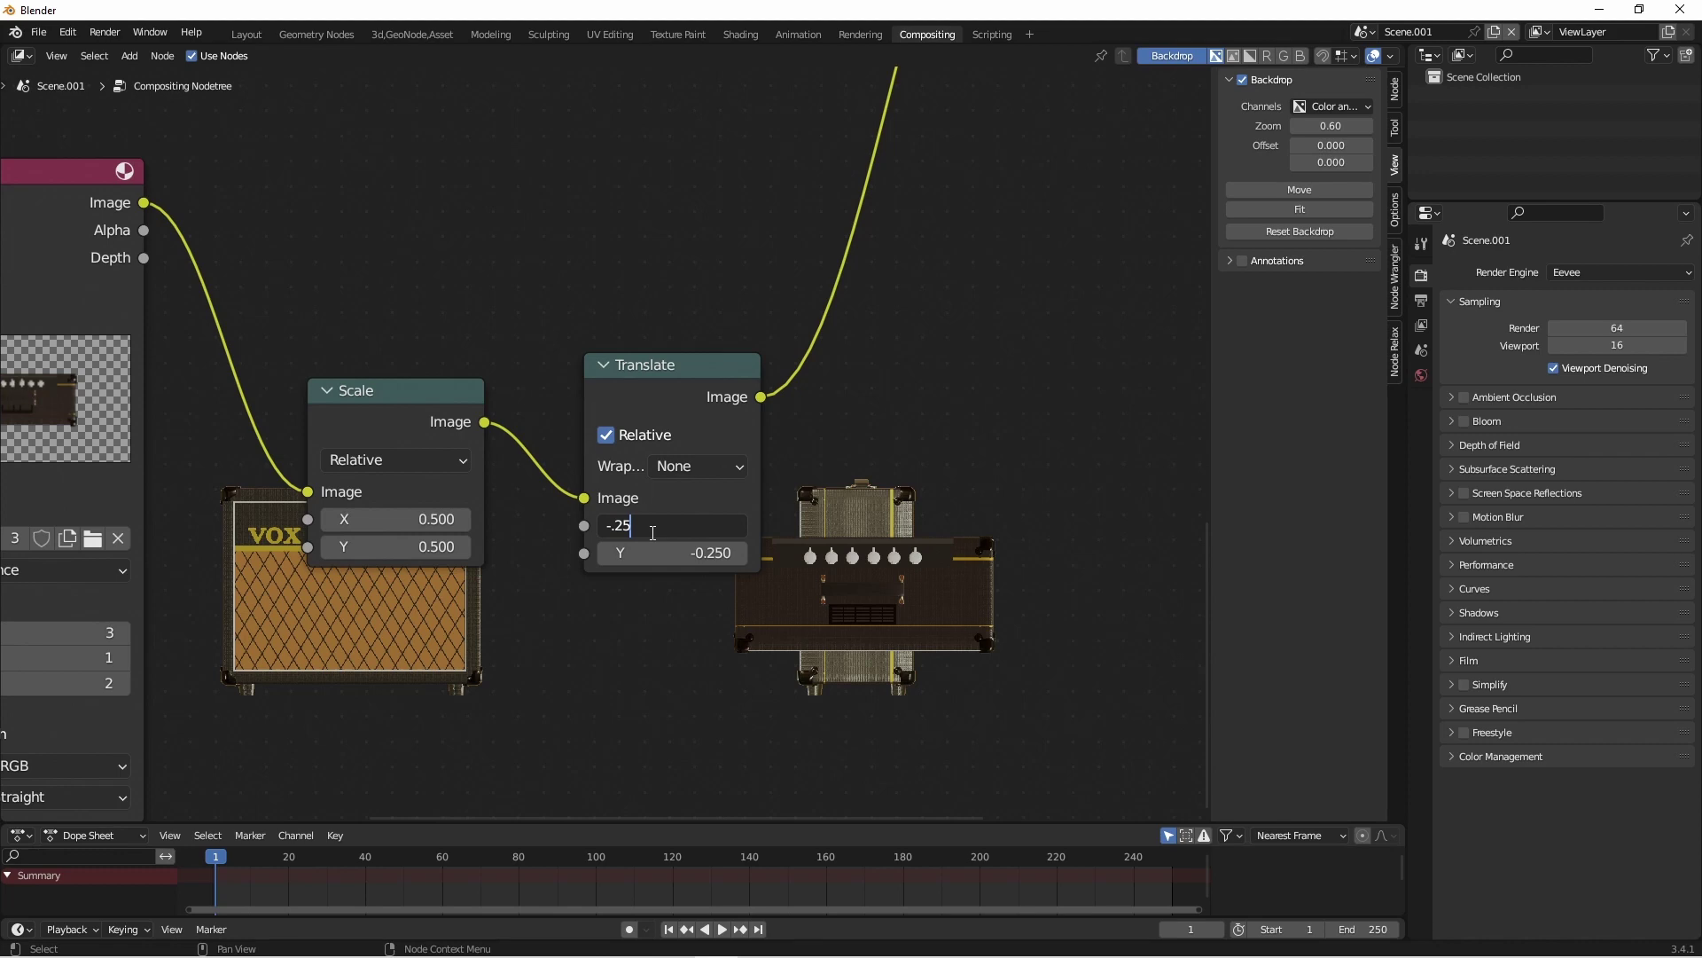
pyautogui.press('Return')
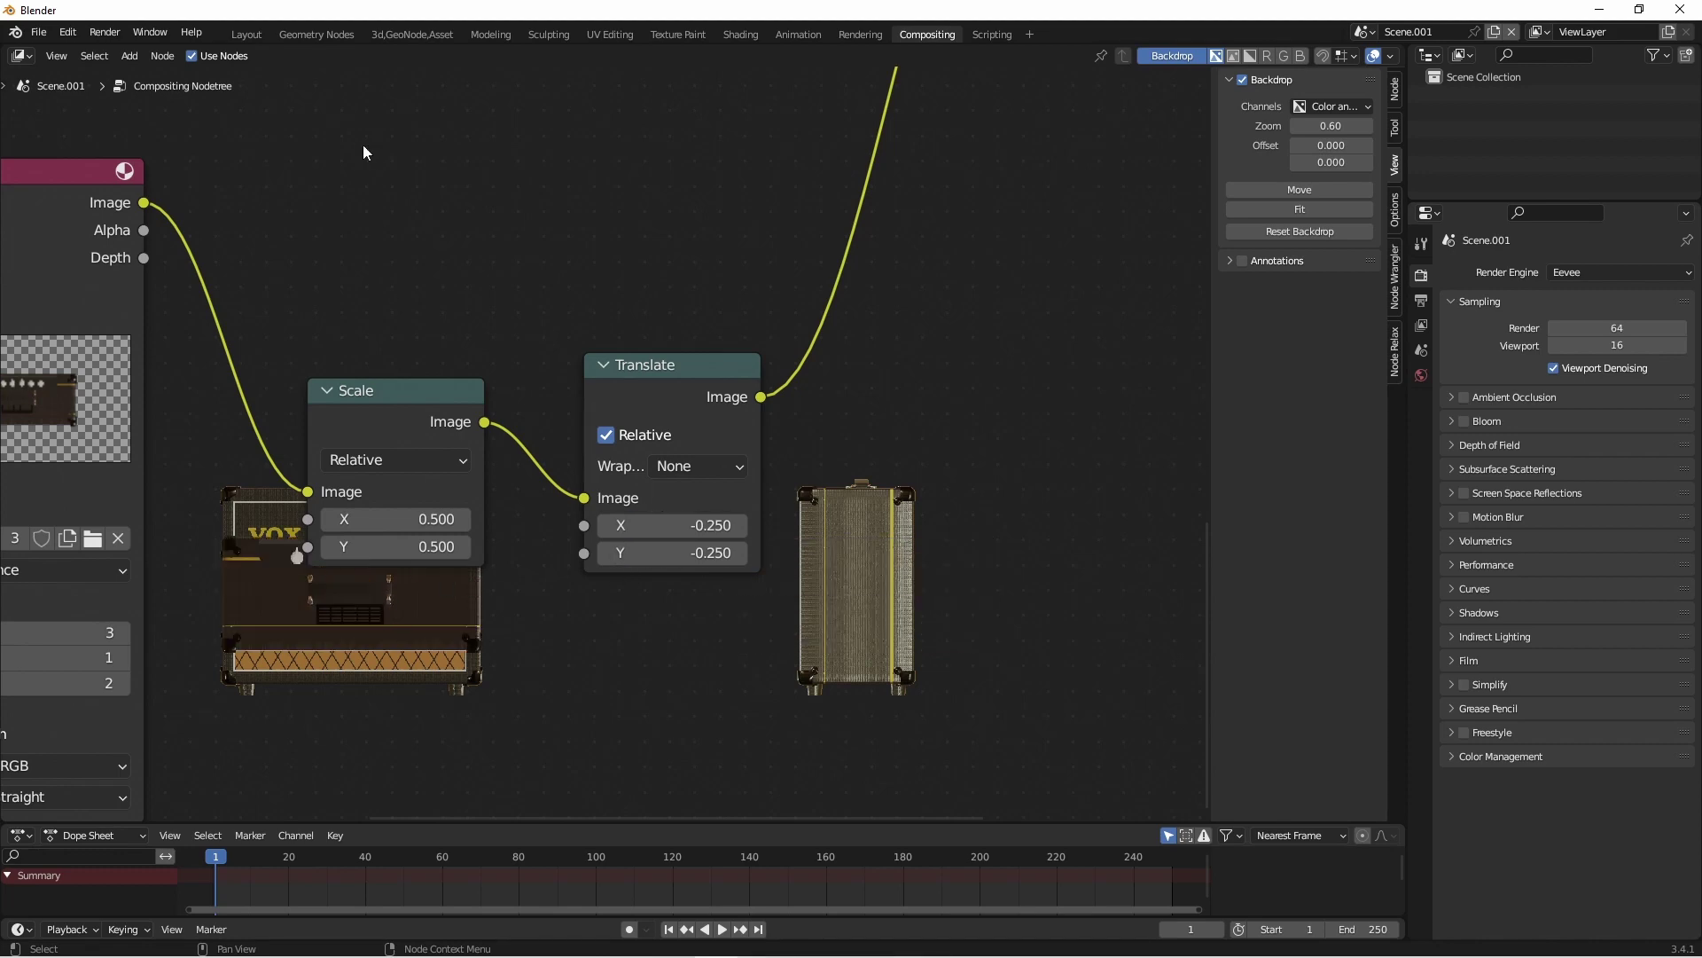
pyautogui.click(663, 563)
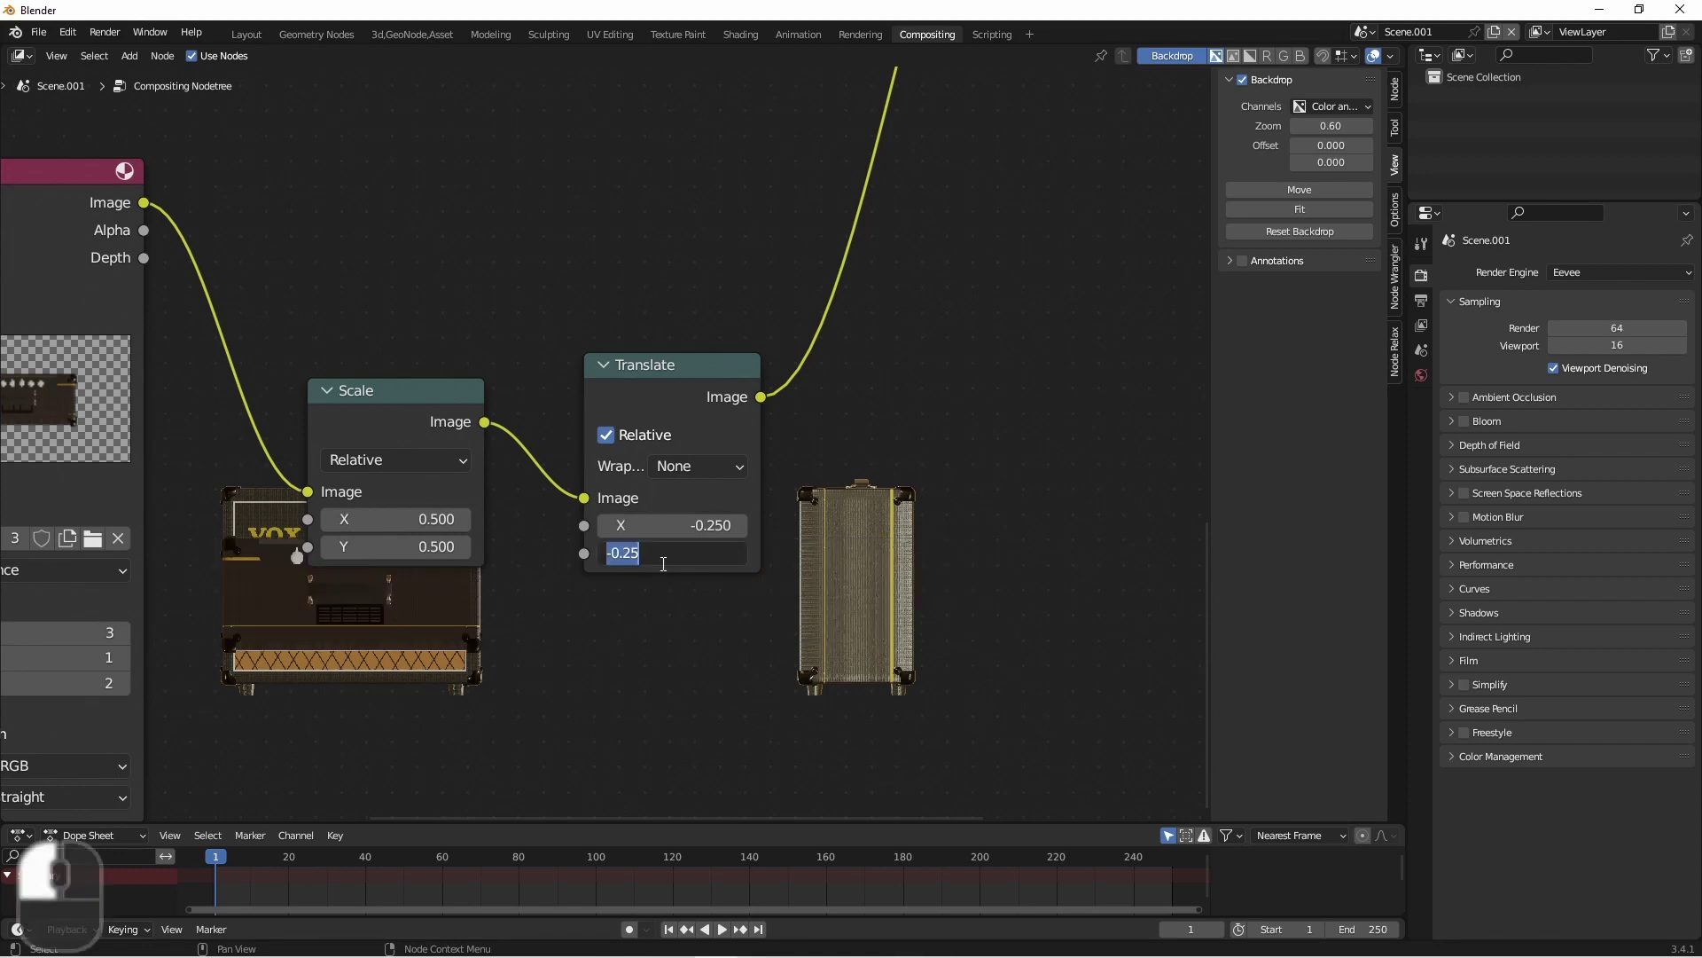
pyautogui.write('0.25')
pyautogui.press('Return')
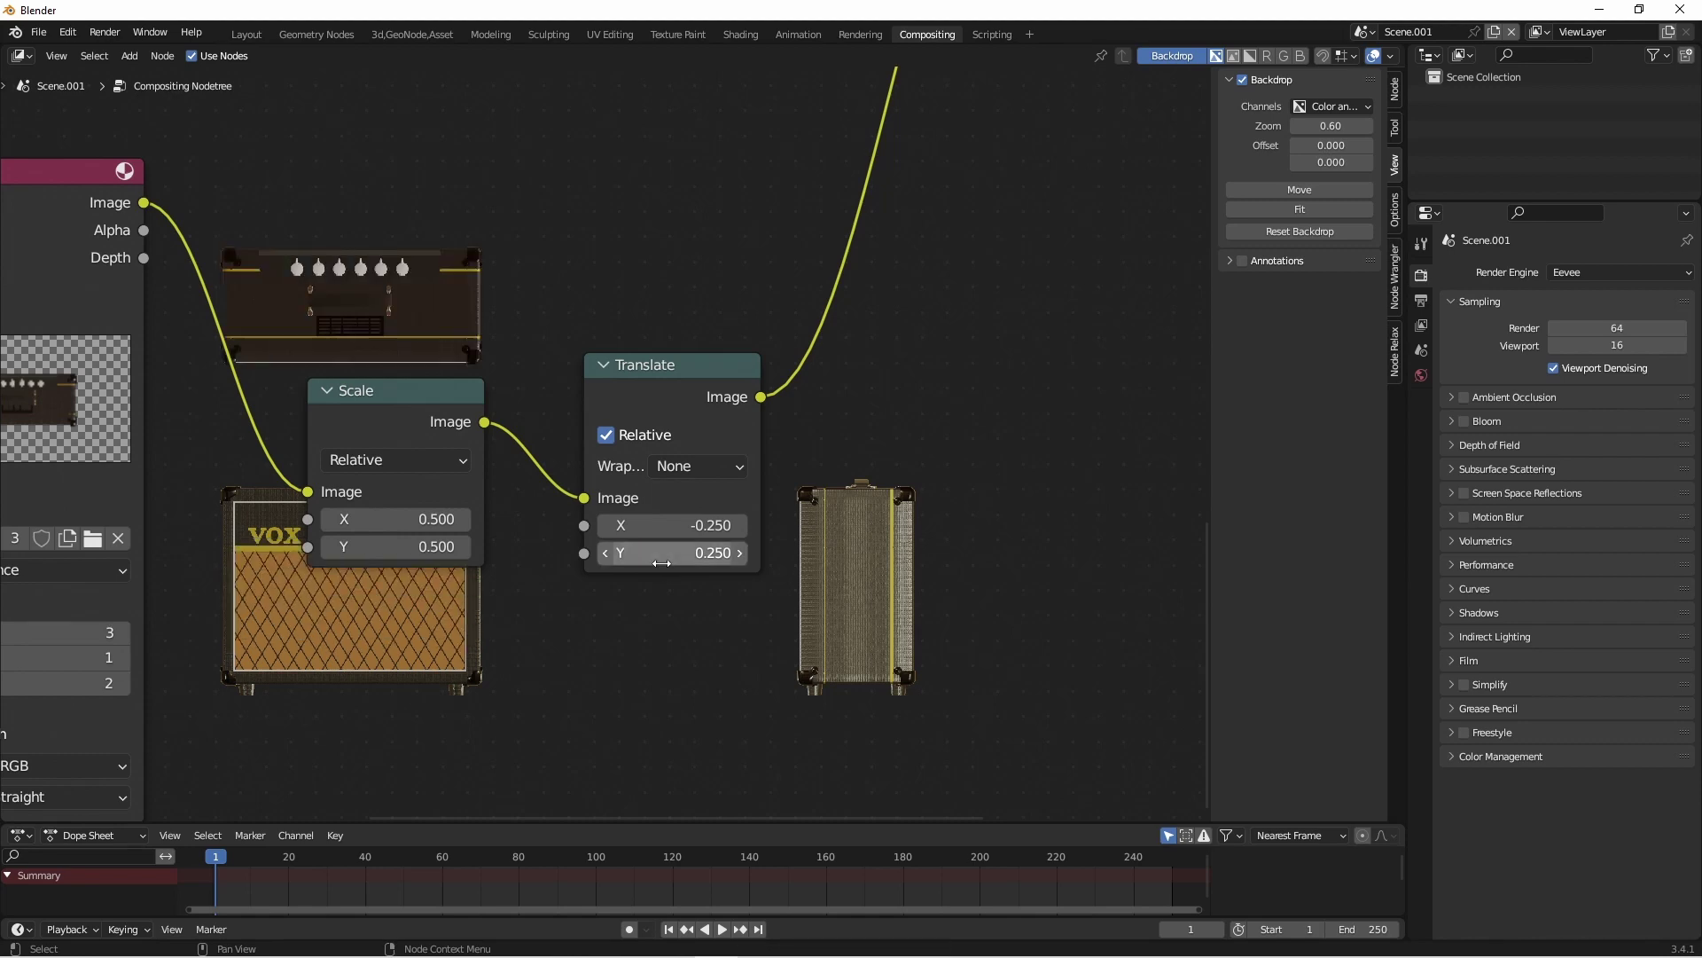
pyautogui.press('Home')
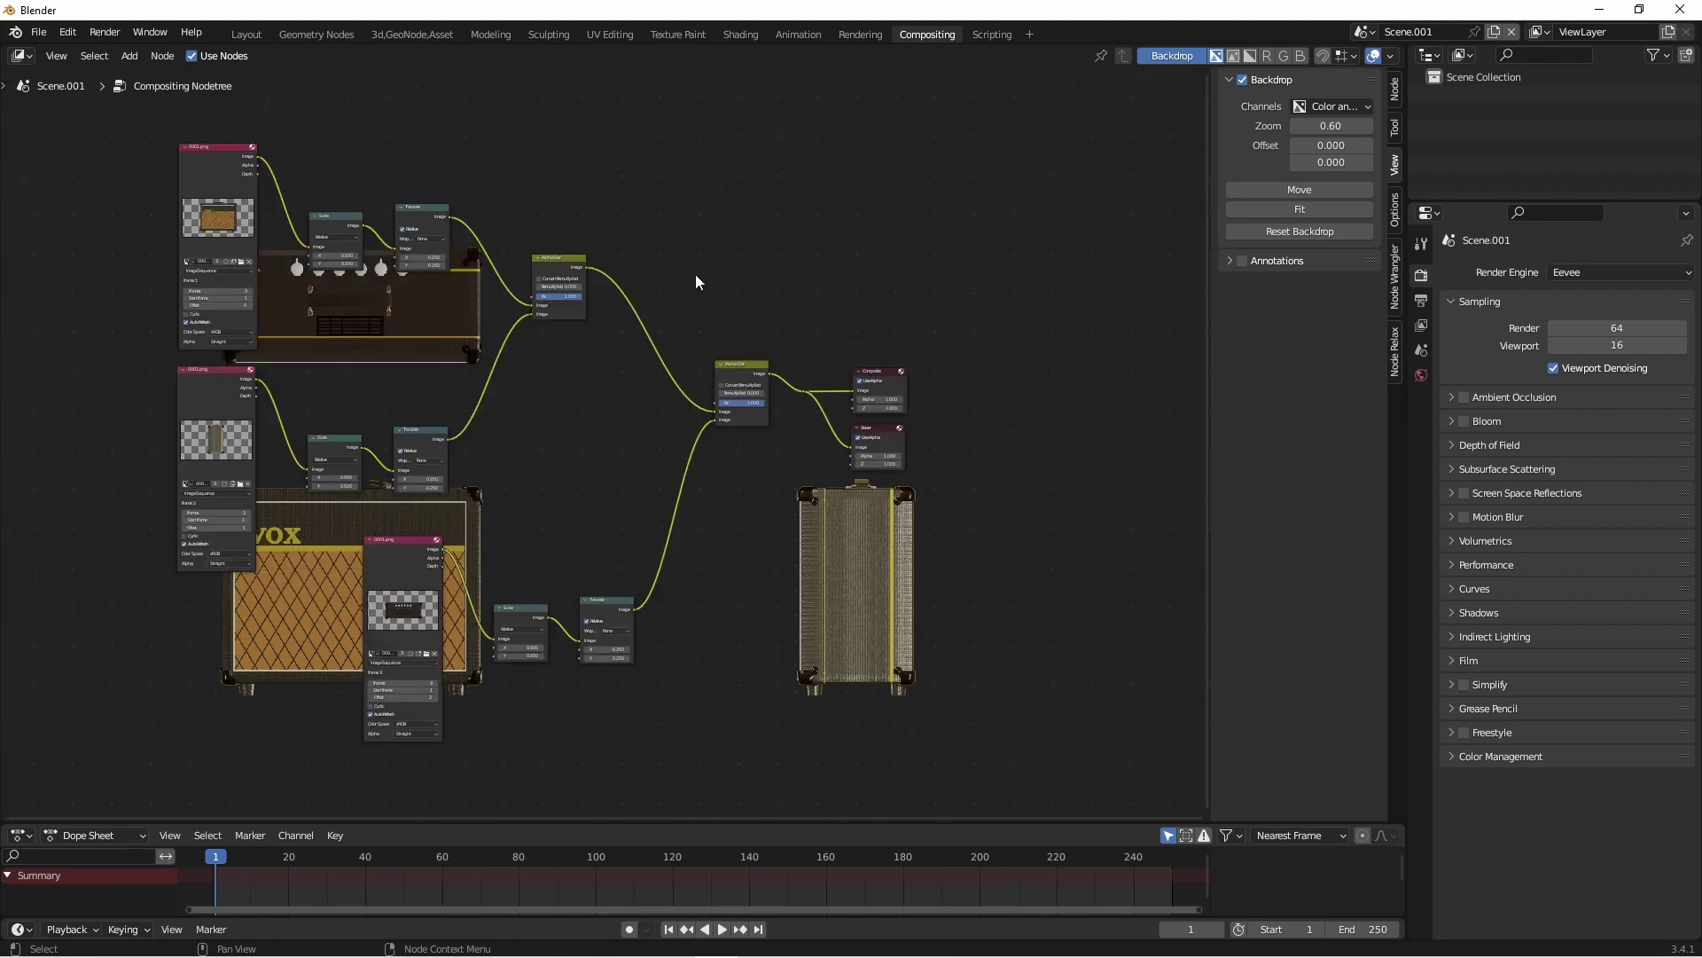
# - Render the combined composite image, close the result and switch back to the scene containing the amp
pyautogui.press('F12')
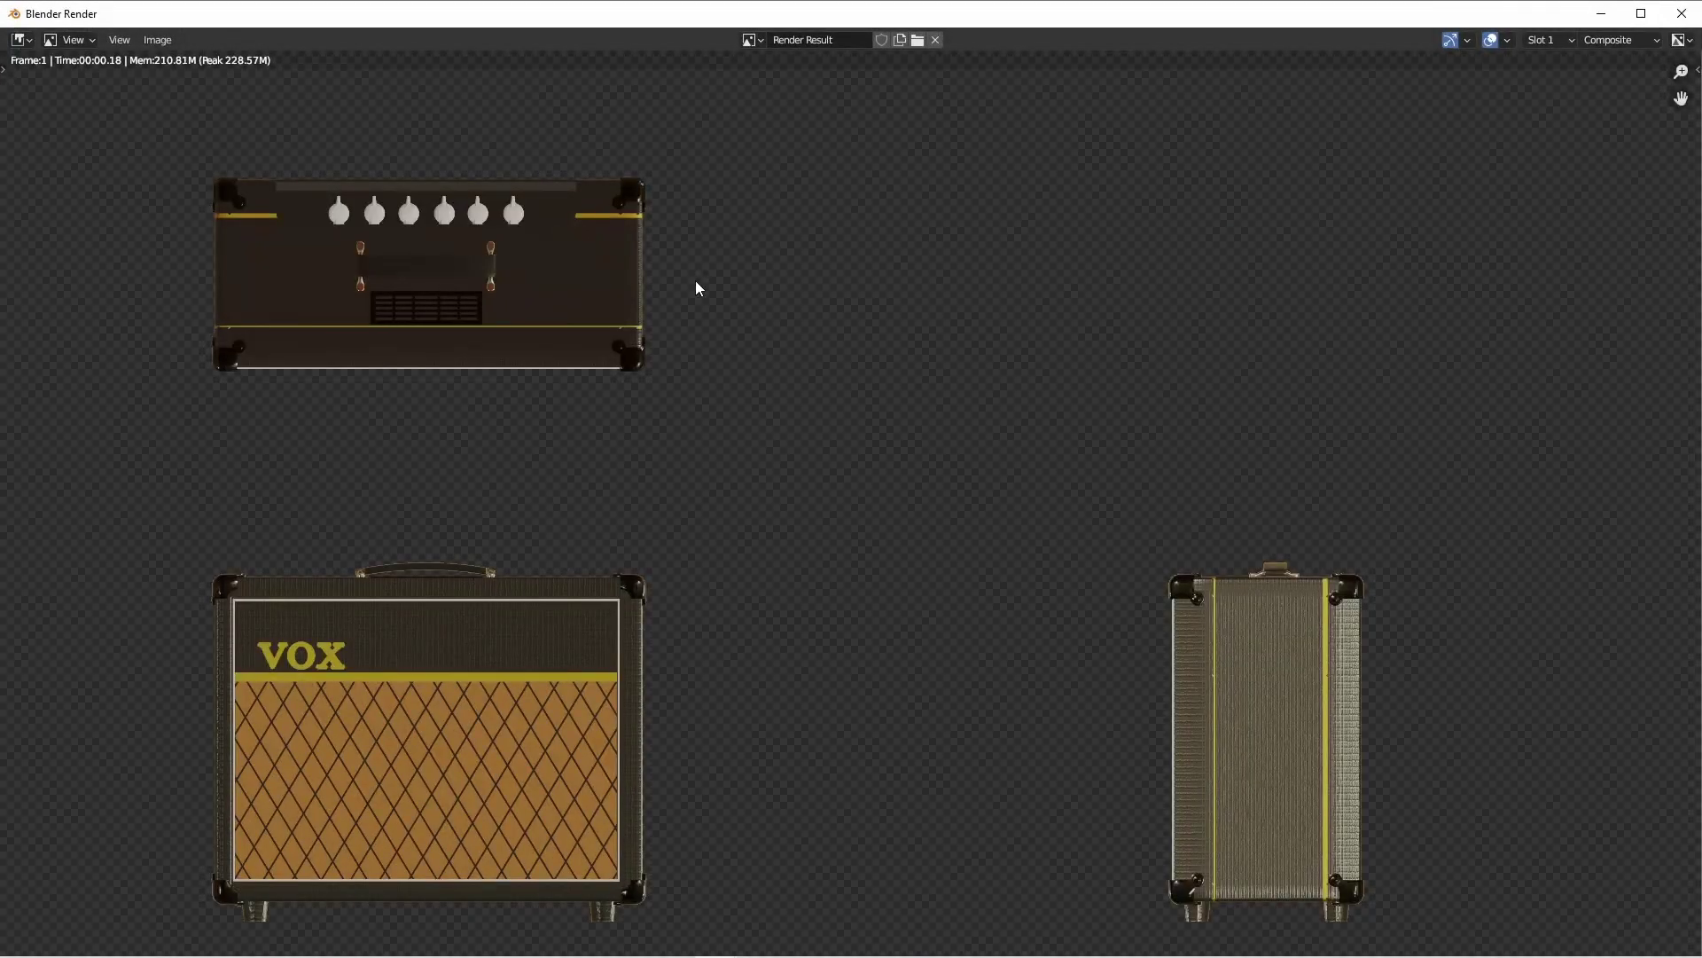
pyautogui.press('Escape')
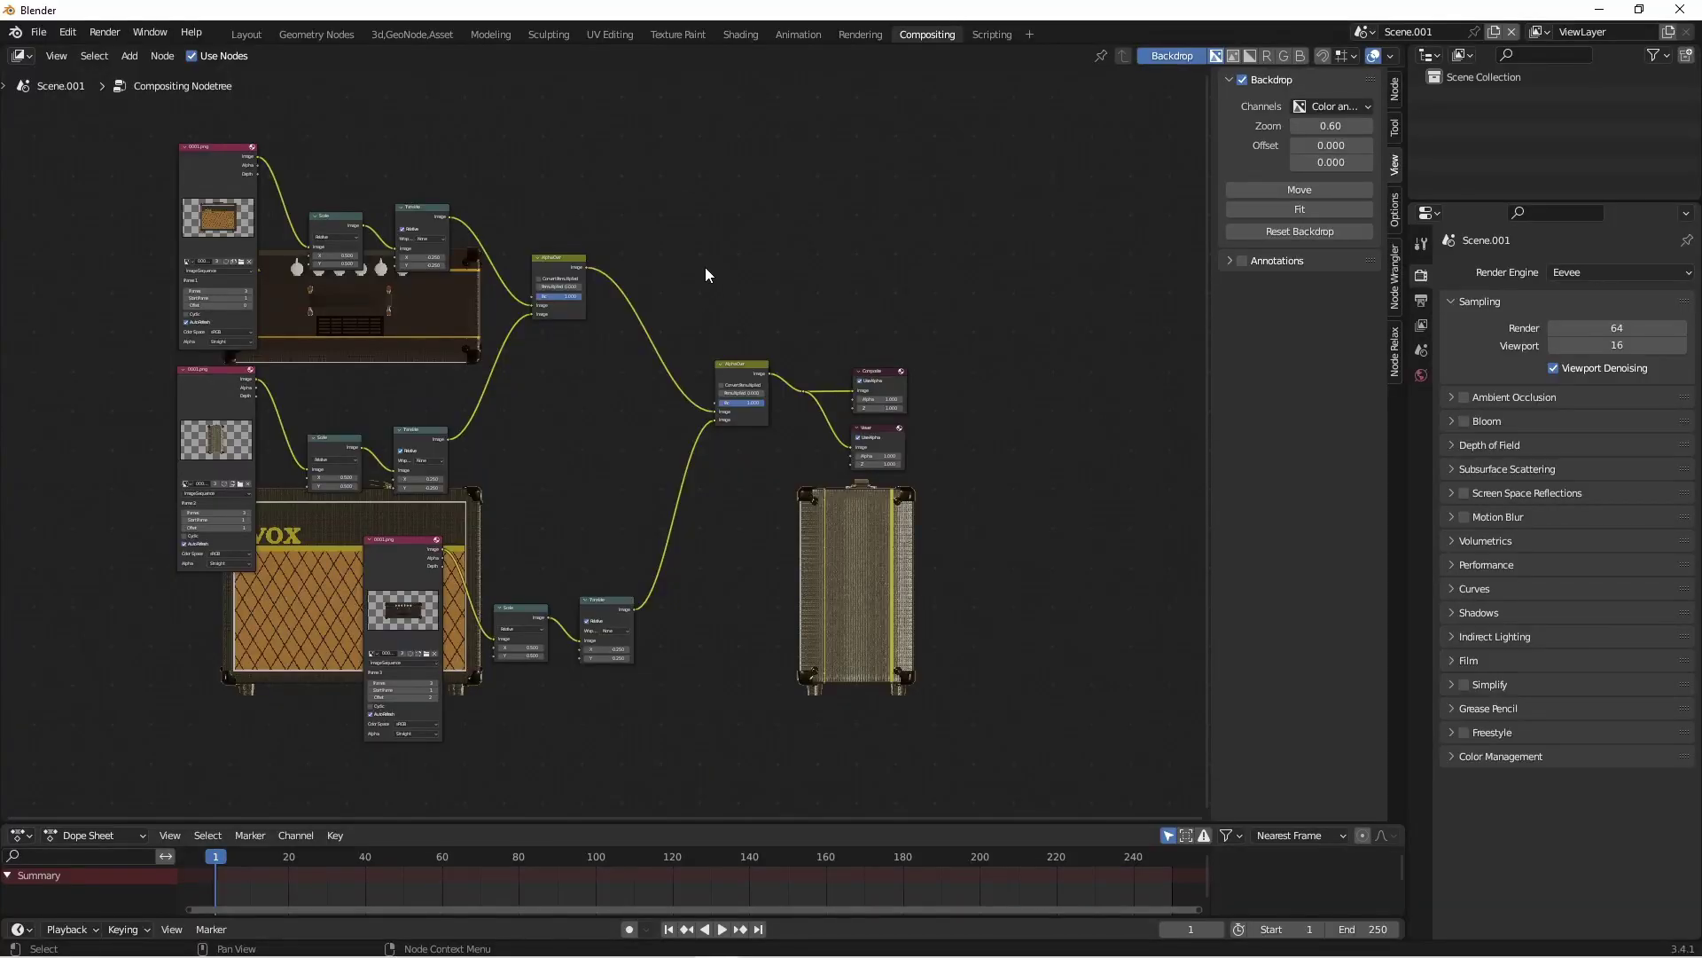
pyautogui.click(1363, 32)
pyautogui.click(1365, 62)
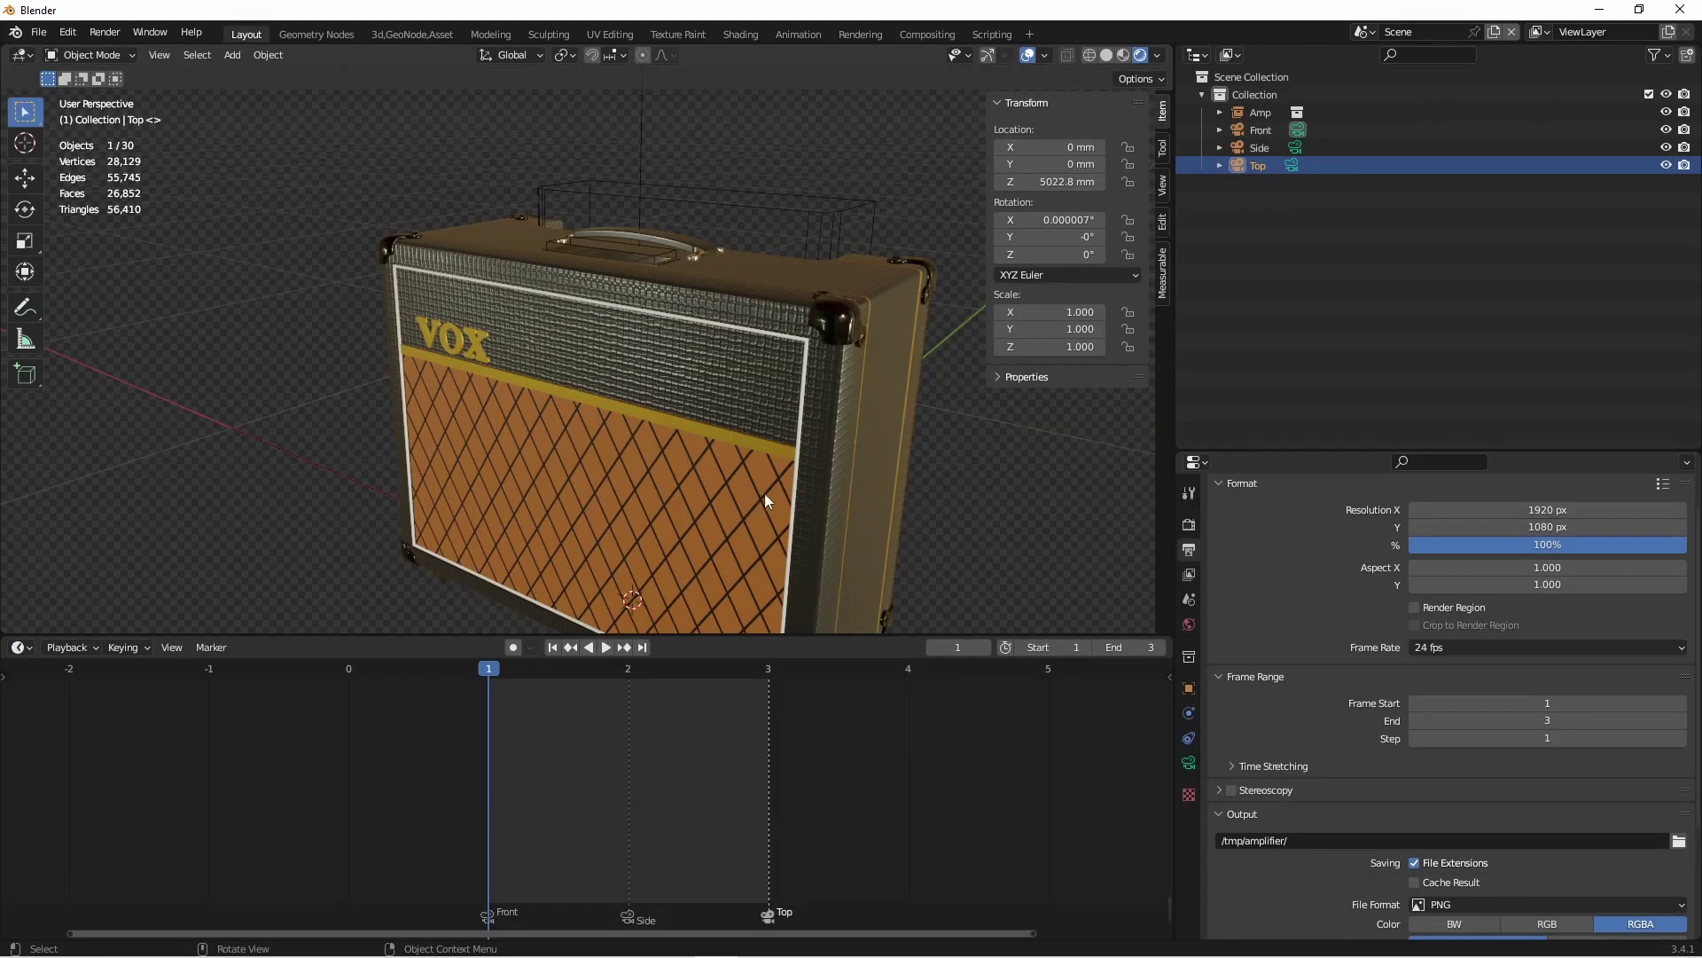
# - Add a Monkey mesh in front view and scale it down to about 0.048
pyautogui.press('`')
pyautogui.keyDown('shift'); pyautogui.scroll(2, 660, 362); pyautogui.keyUp('shift')
pyautogui.hotkey('shift', 'a')
pyautogui.moveTo(665, 328)
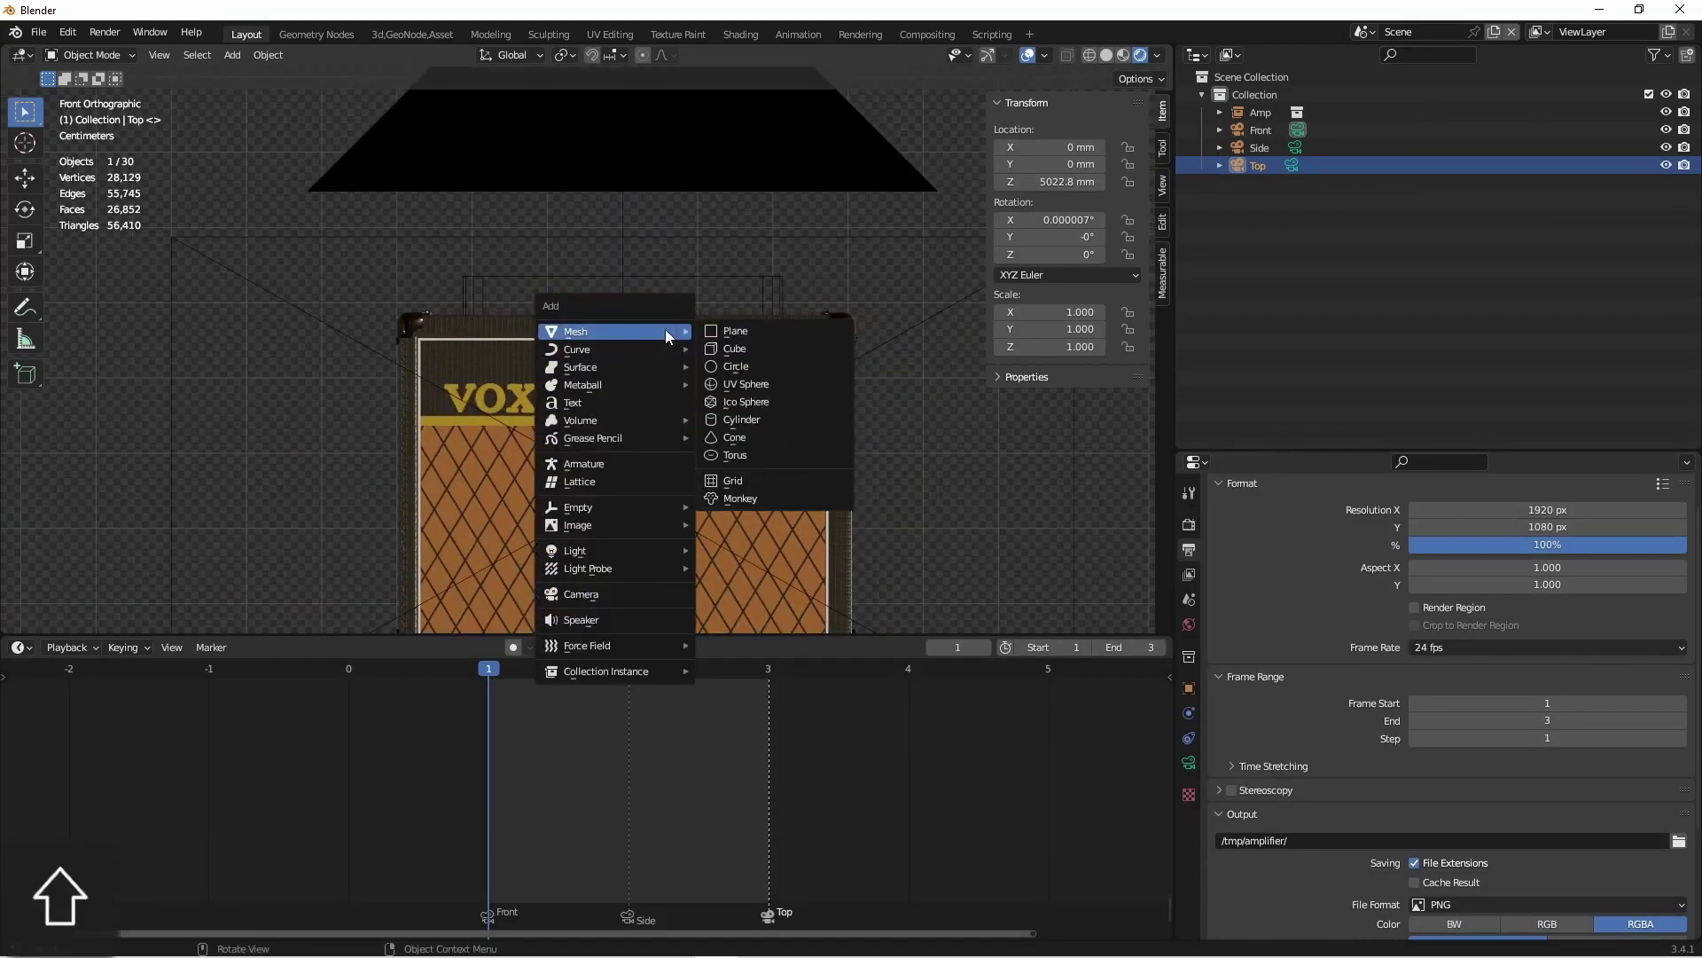
pyautogui.click(741, 499)
pyautogui.scroll(-3, 833, 519)
pyautogui.press('s')
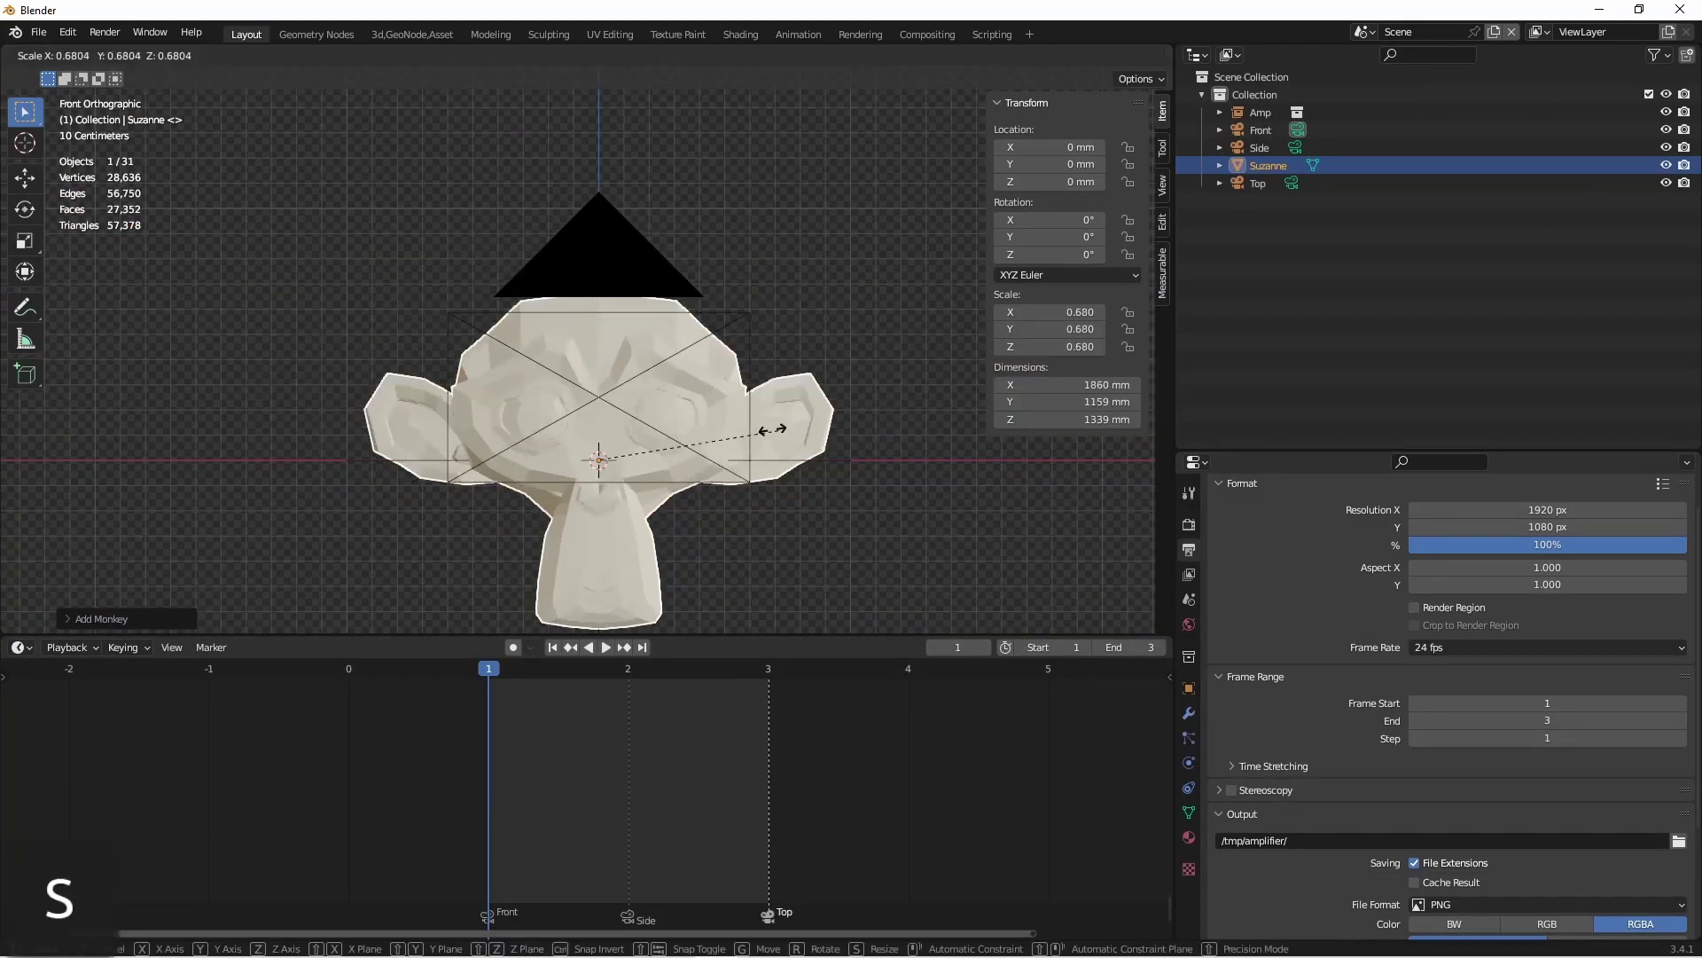
pyautogui.click(612, 456)
# - Give the monkey a level 3 subdivision, tilt it about -36° around X and place it on the amp's top at about X 191, Z 508 mm
pyautogui.press('KP_3')
pyautogui.scroll(3, 616, 206)
pyautogui.hotkey('ctrl', '3')
pyautogui.press('r')
pyautogui.click(592, 266)
pyautogui.scroll(4, 621, 204)
pyautogui.press('g')
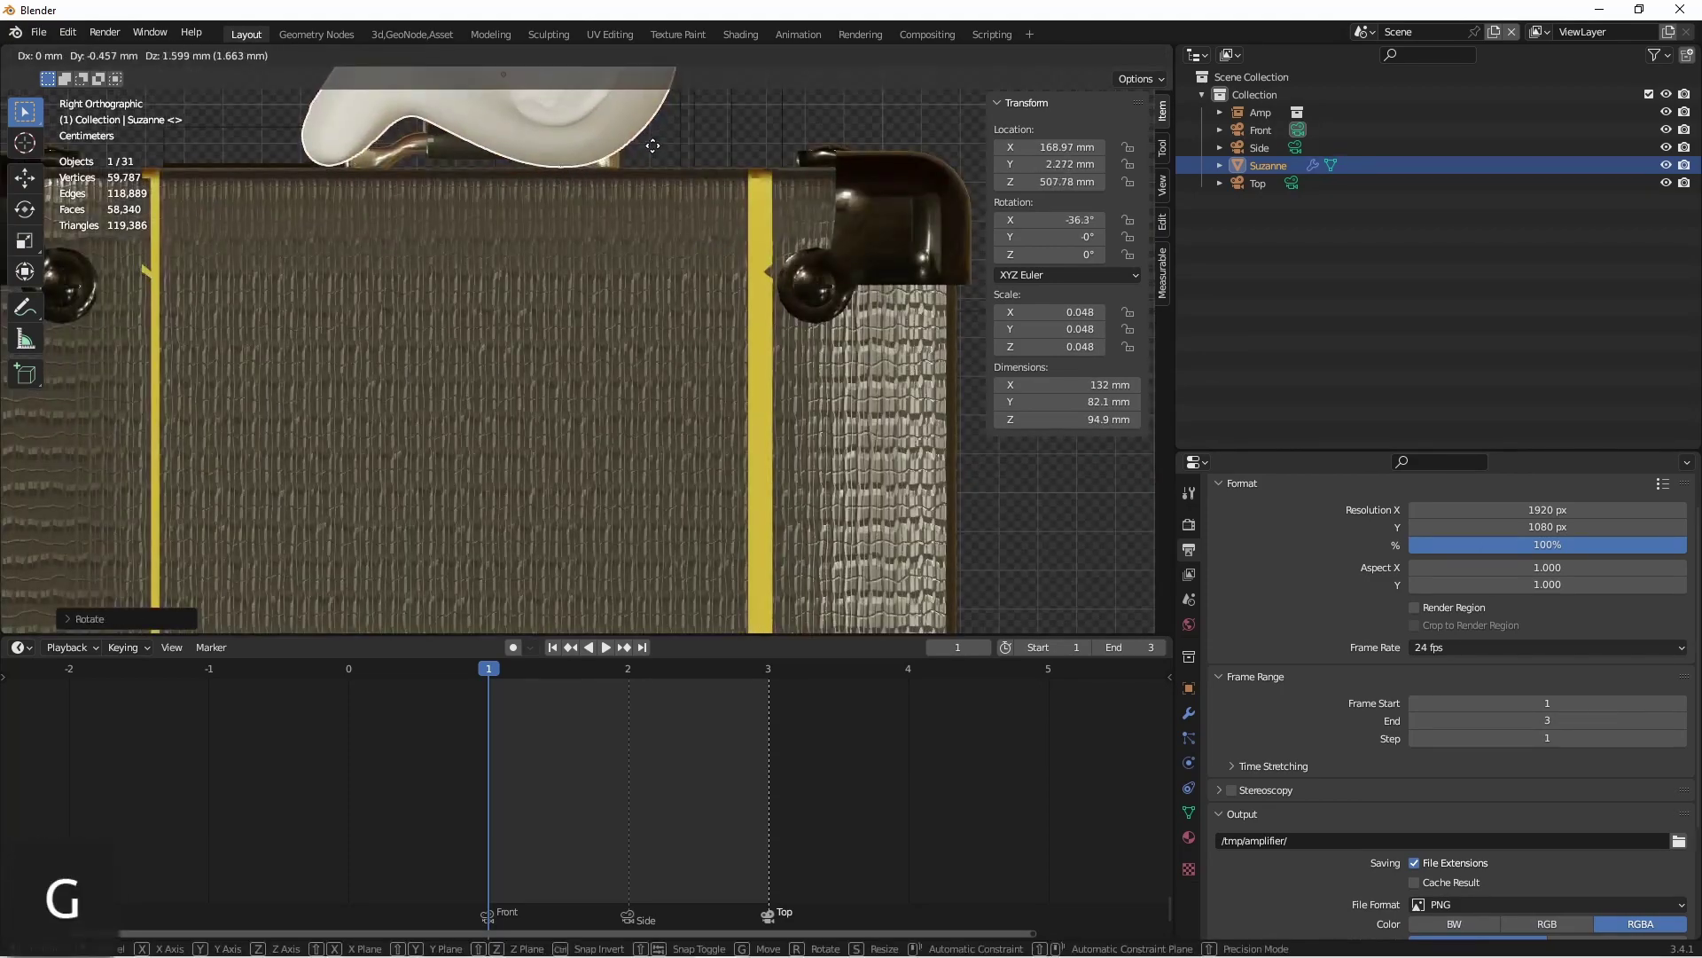
pyautogui.press('KP_1')
pyautogui.click(665, 397)
# - Look through the front camera, render the three-frame animation again and close the render window
pyautogui.press('`')
pyautogui.click(833, 310)
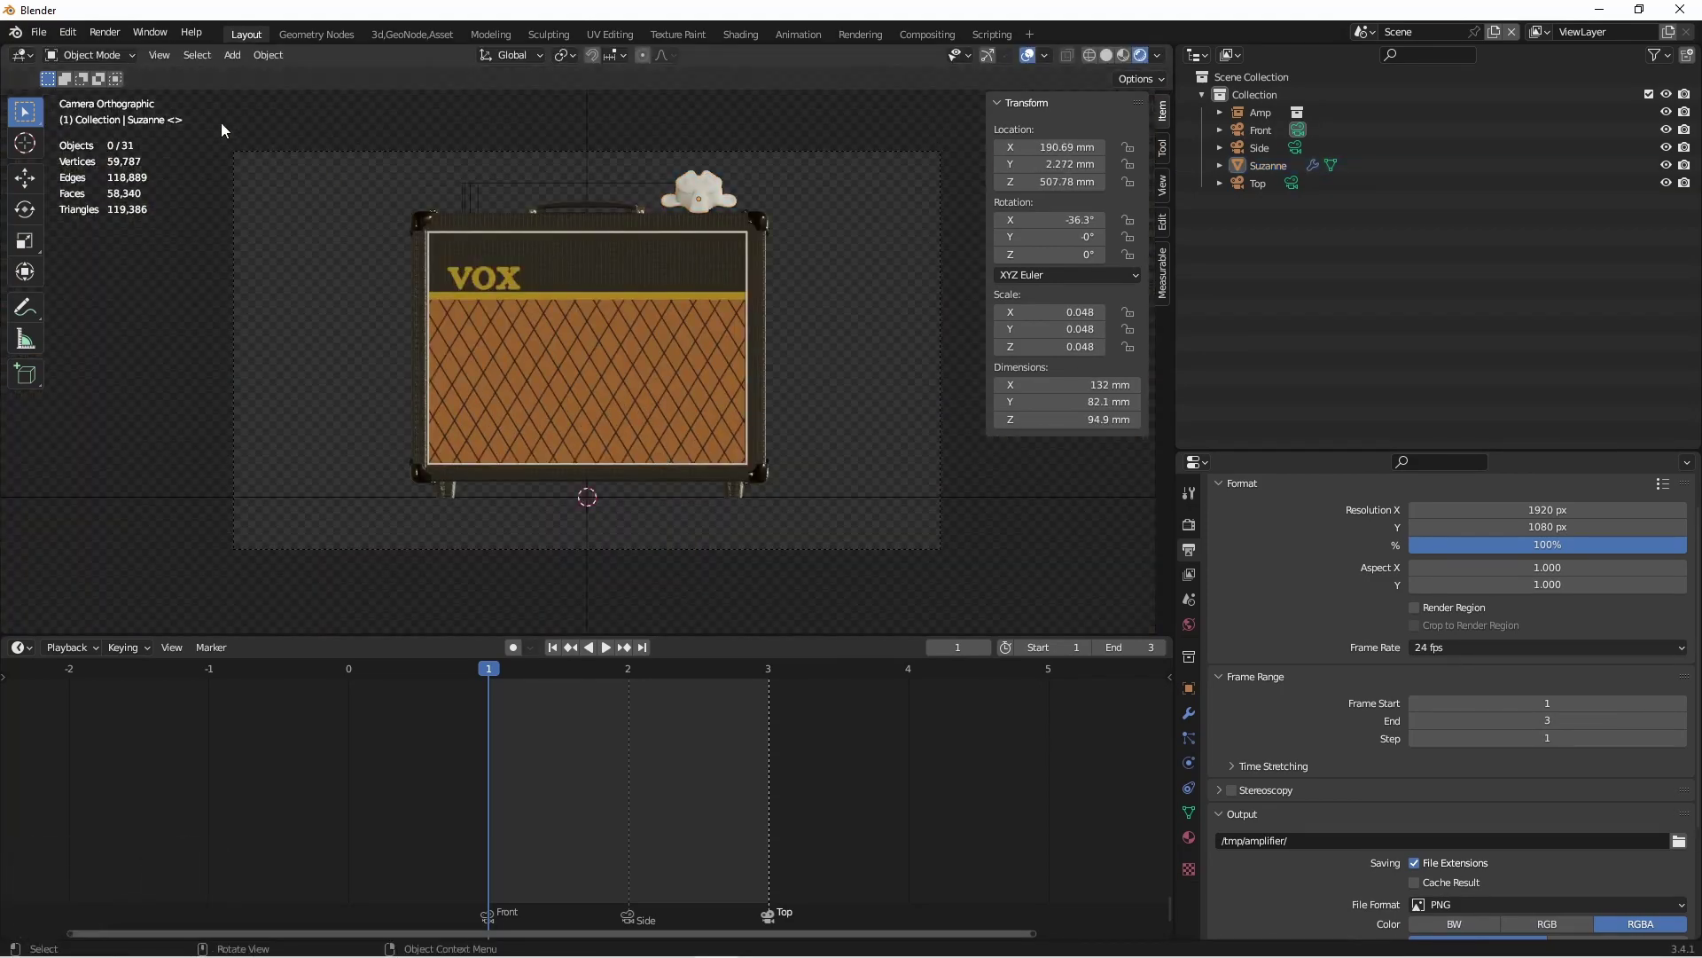
pyautogui.click(104, 31)
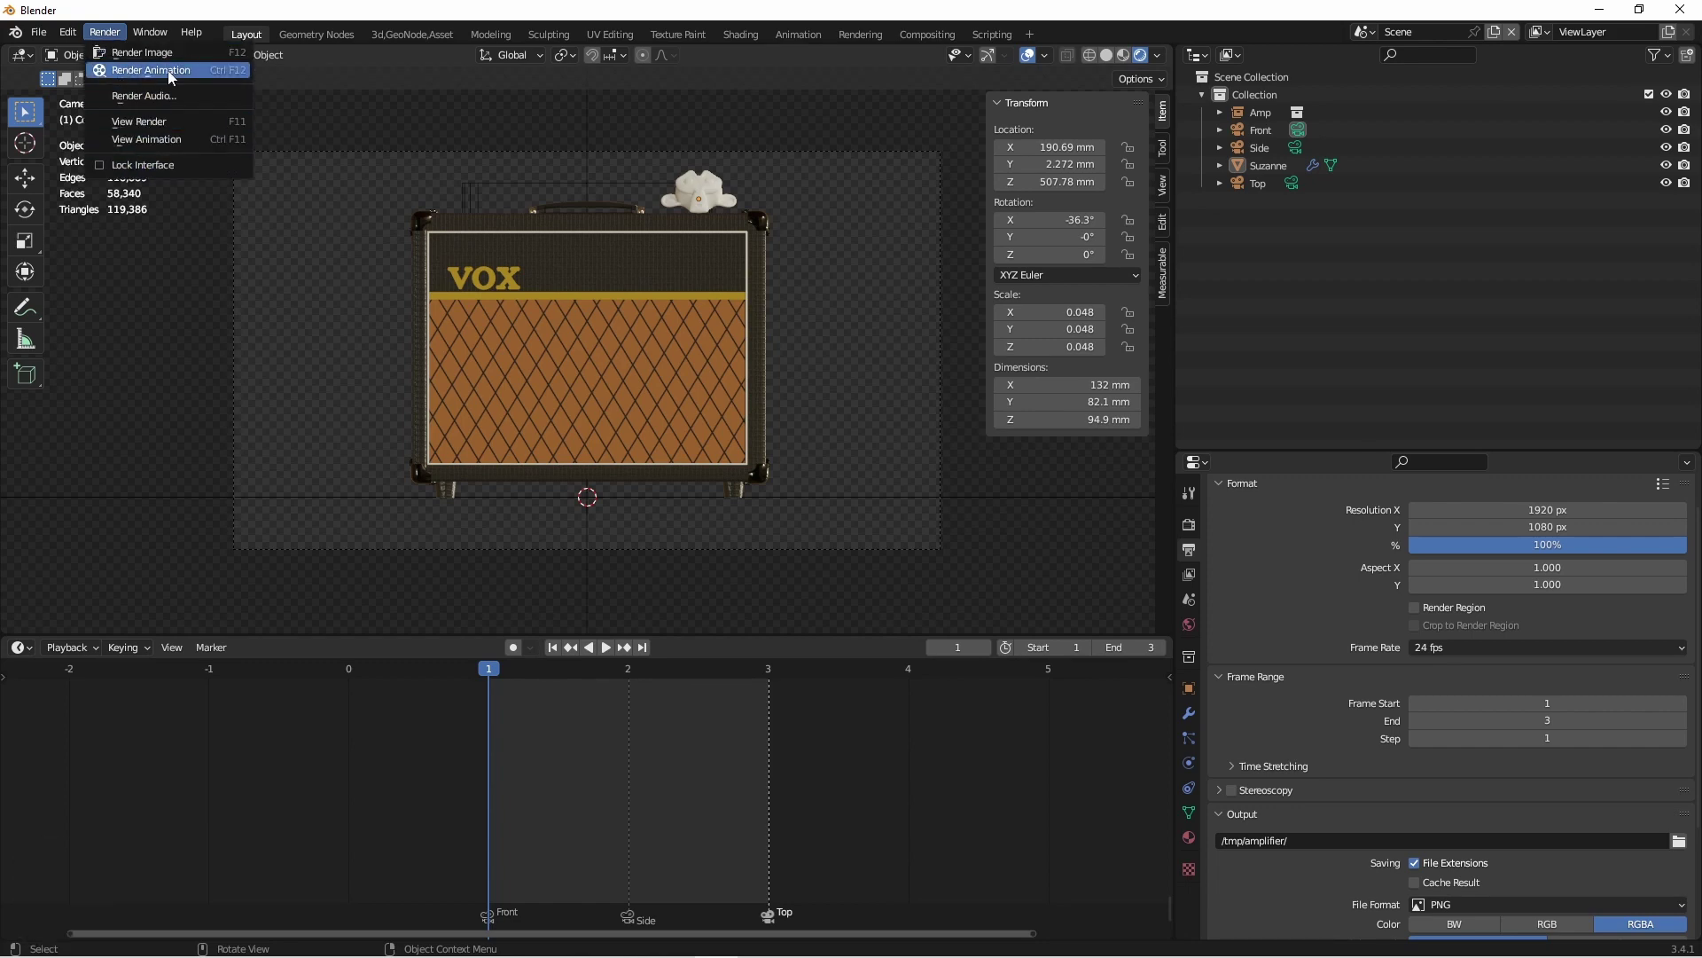
pyautogui.click(141, 142)
pyautogui.press('Escape')
# - Switch to Scene.001 and render the combined image from the updated frames
pyautogui.click(1359, 35)
pyautogui.click(1365, 75)
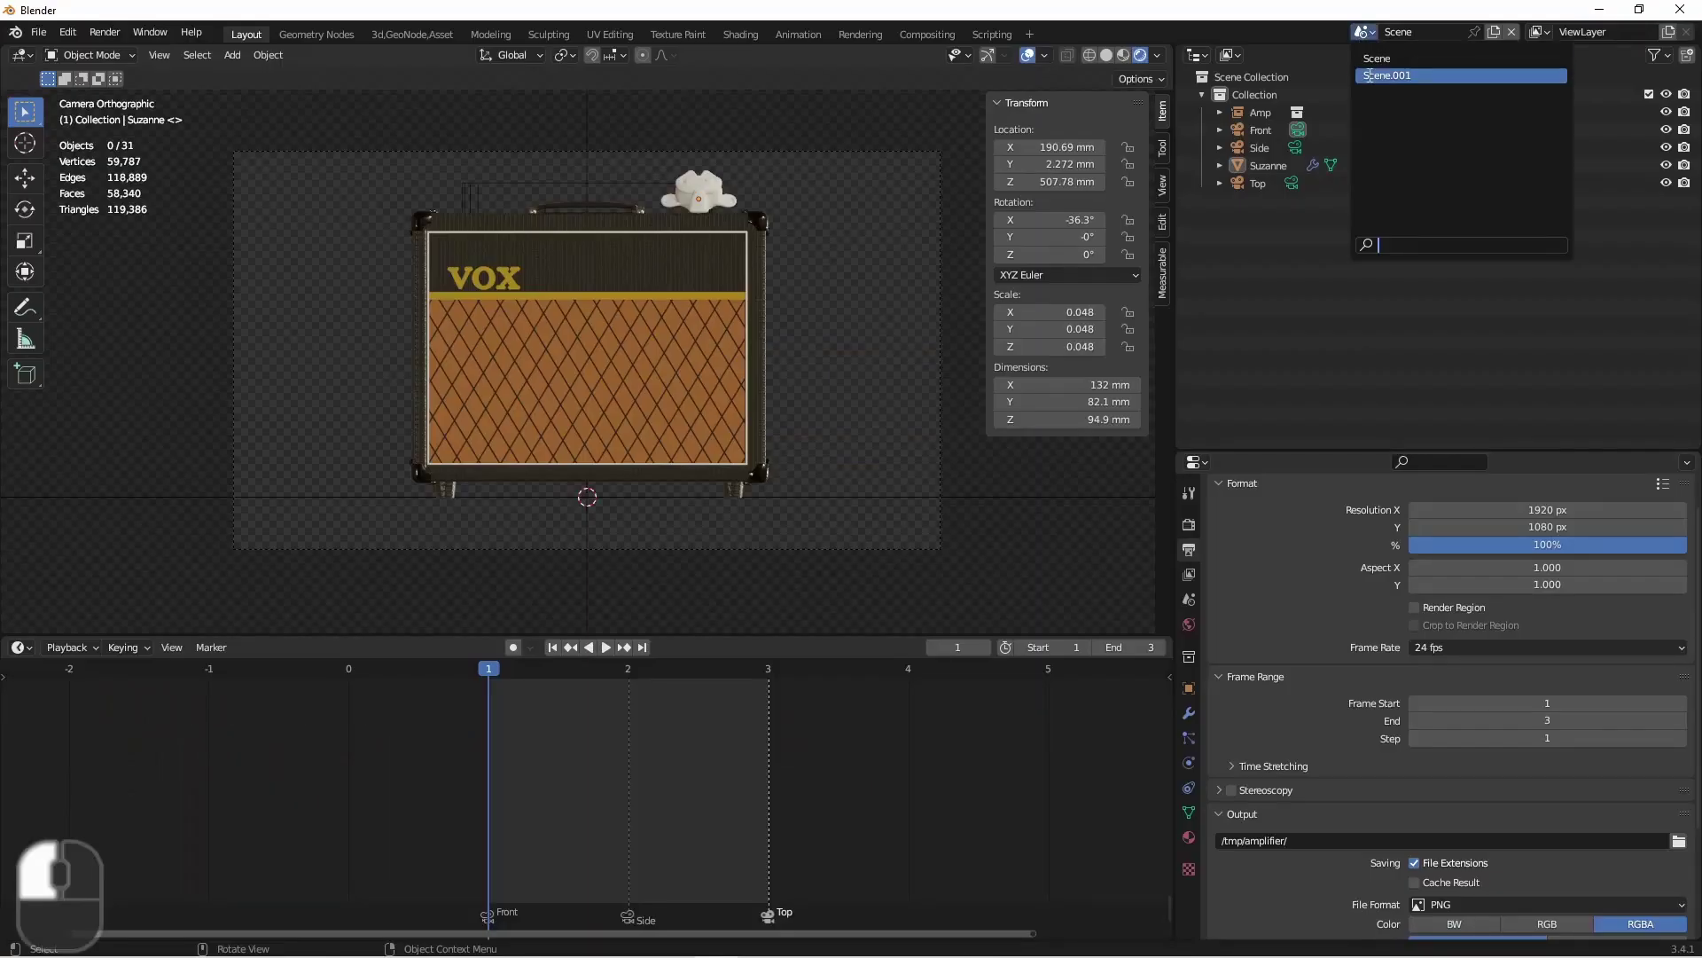
pyautogui.press('F12')
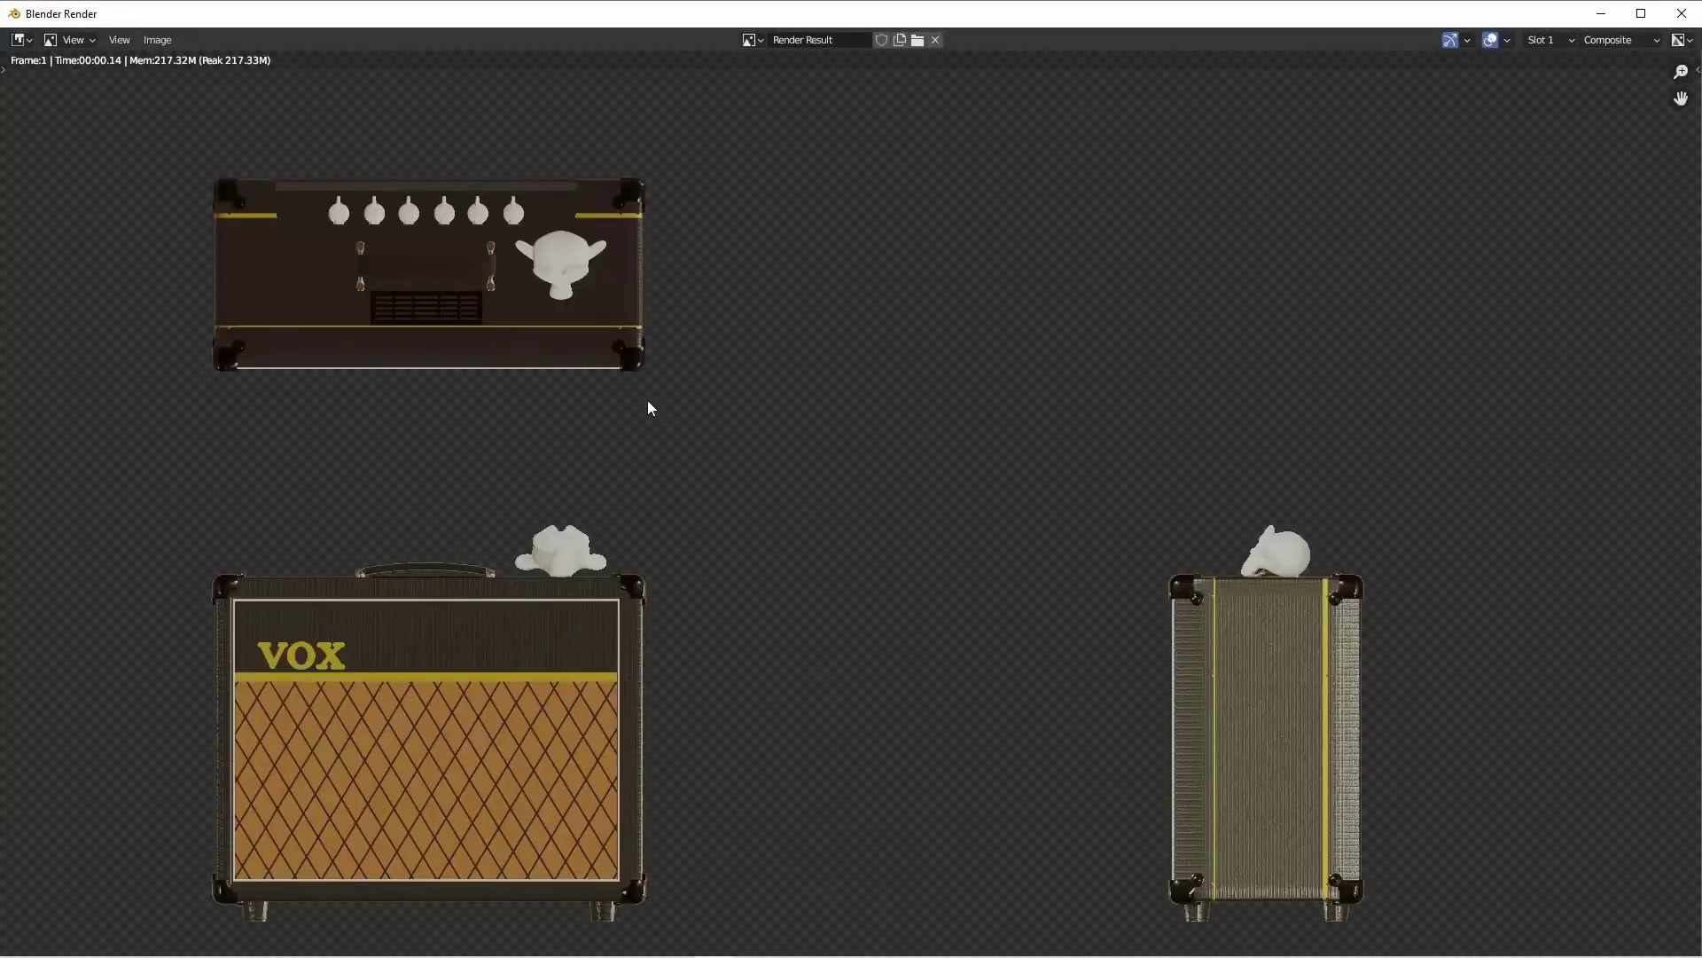